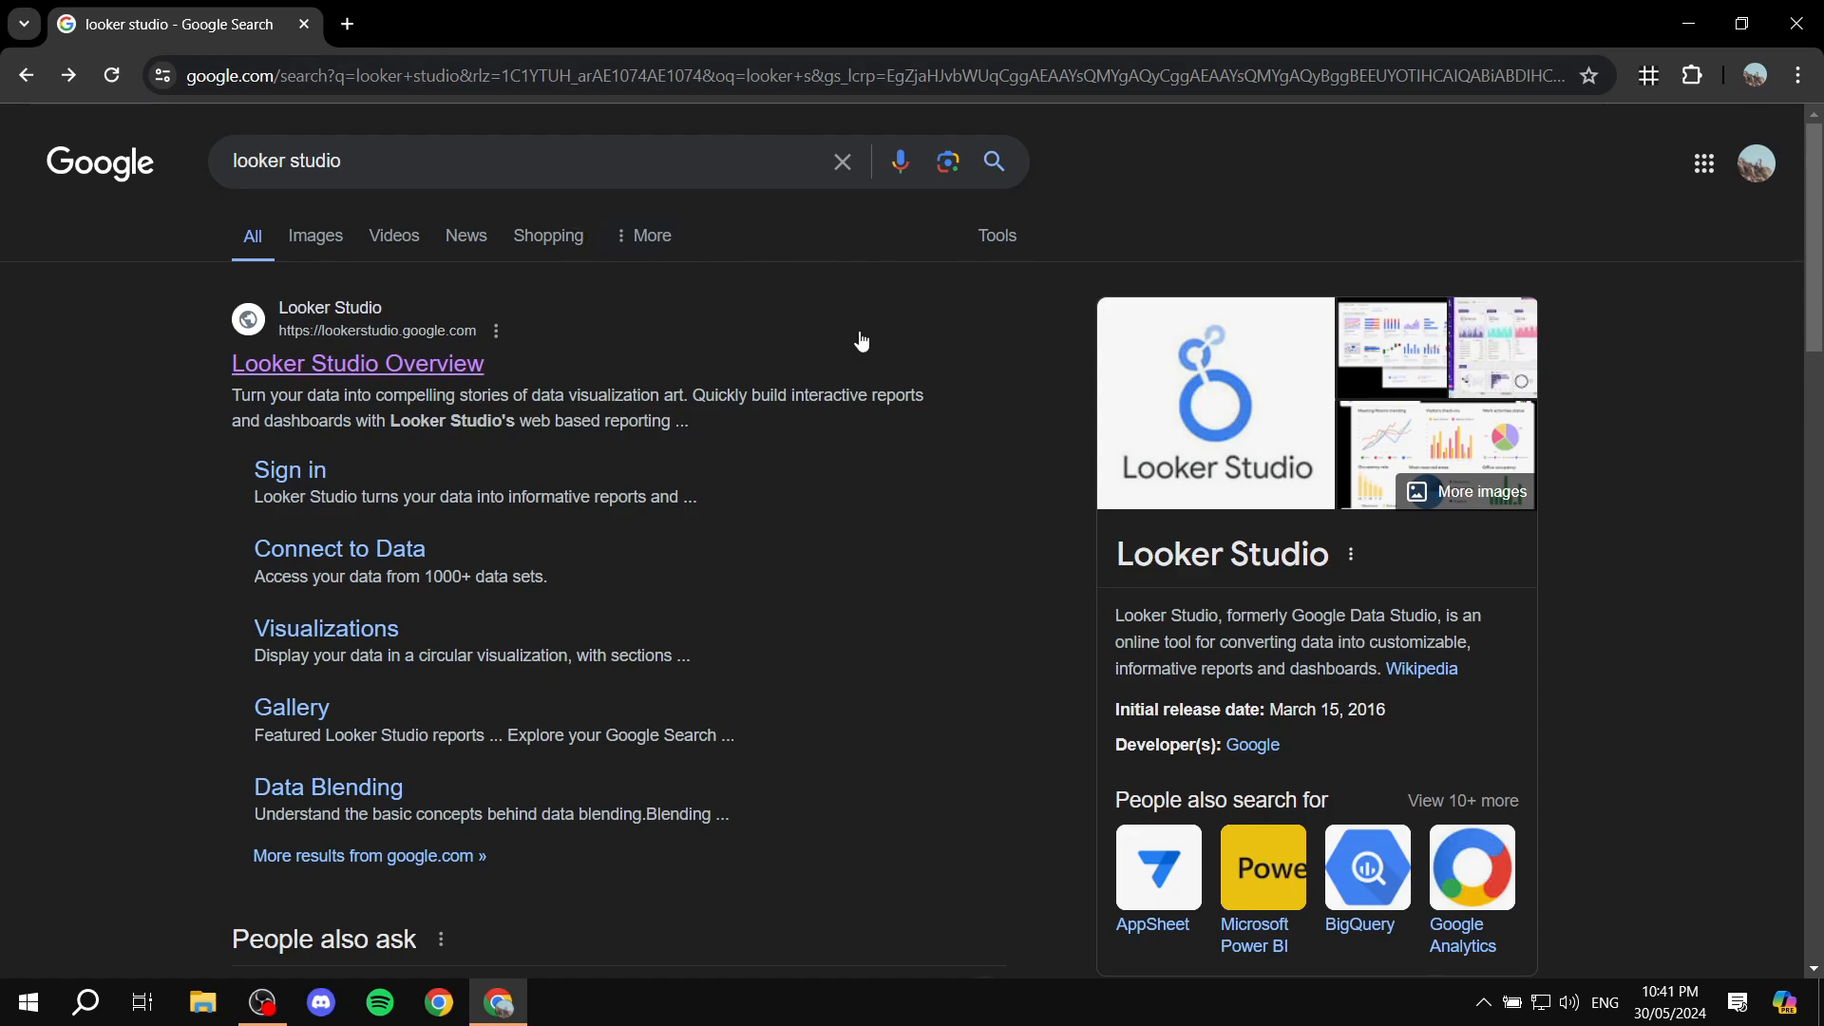
Step: Open Looker Studio and create a blank report, dismissing the initial prompt to add data
{"action": "left_click", "coordinate": [357, 367]}
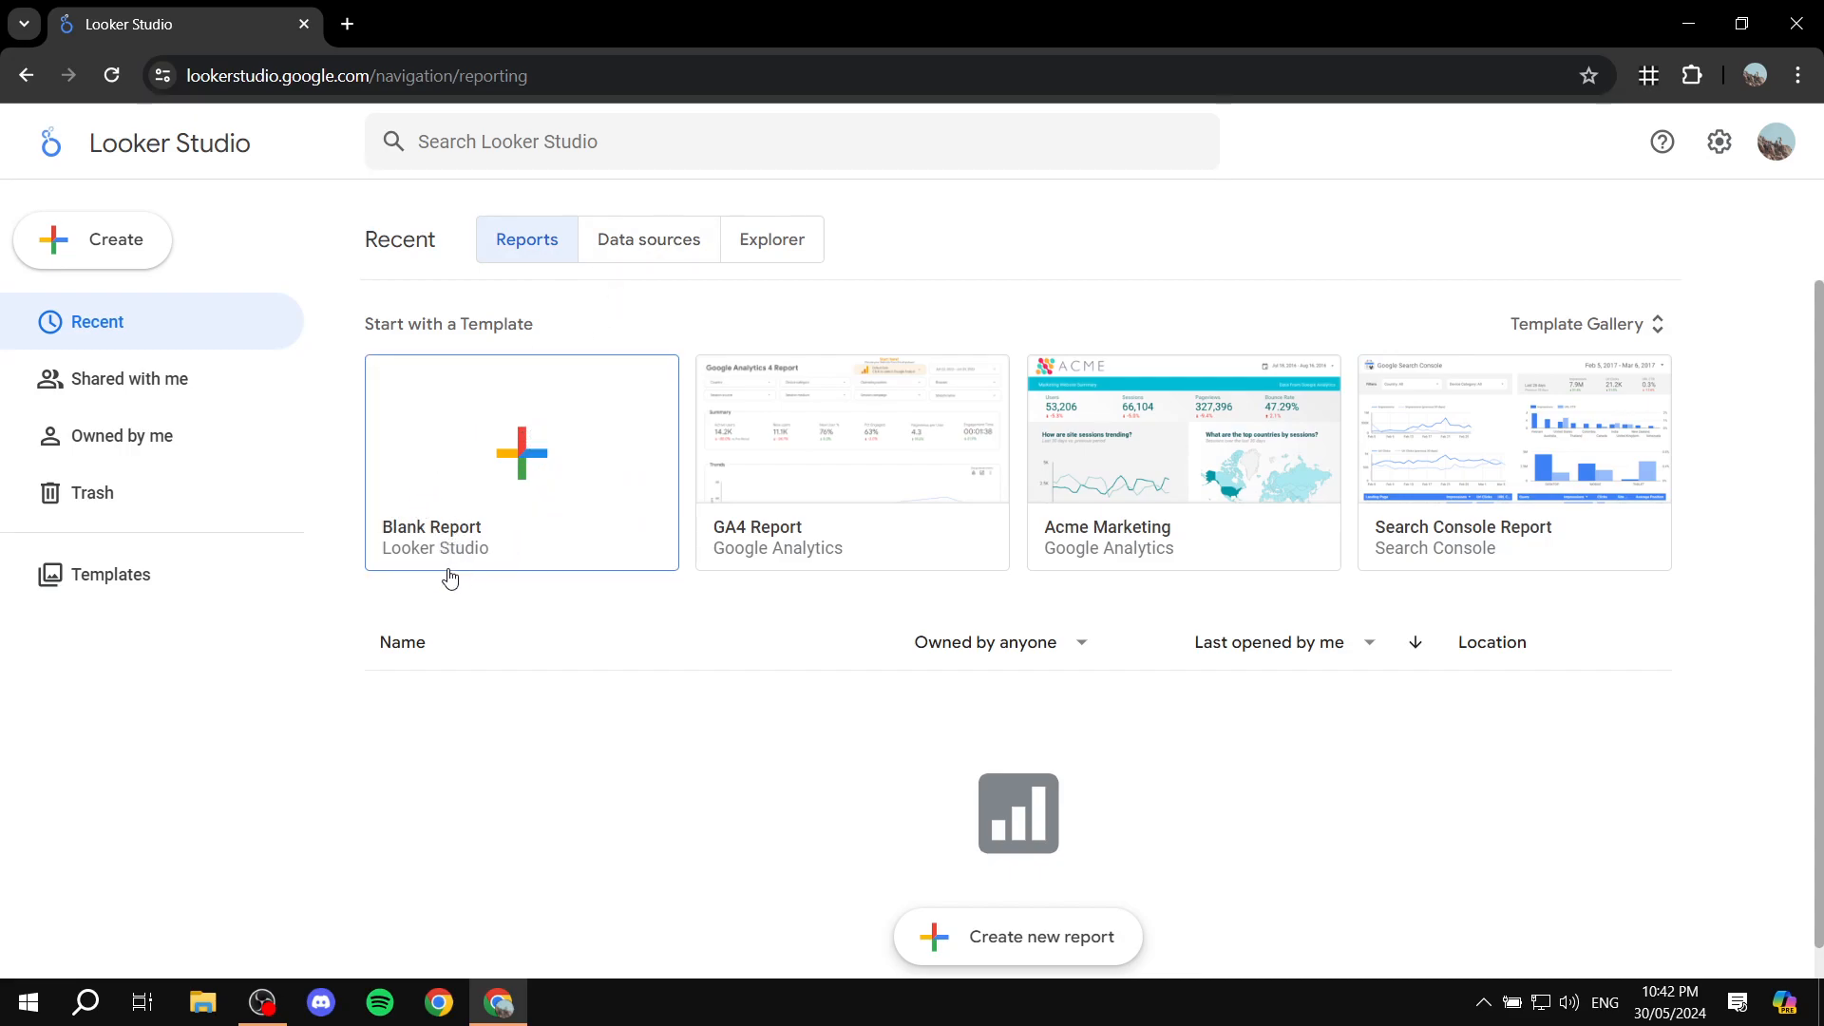
{"action": "left_click", "coordinate": [509, 382]}
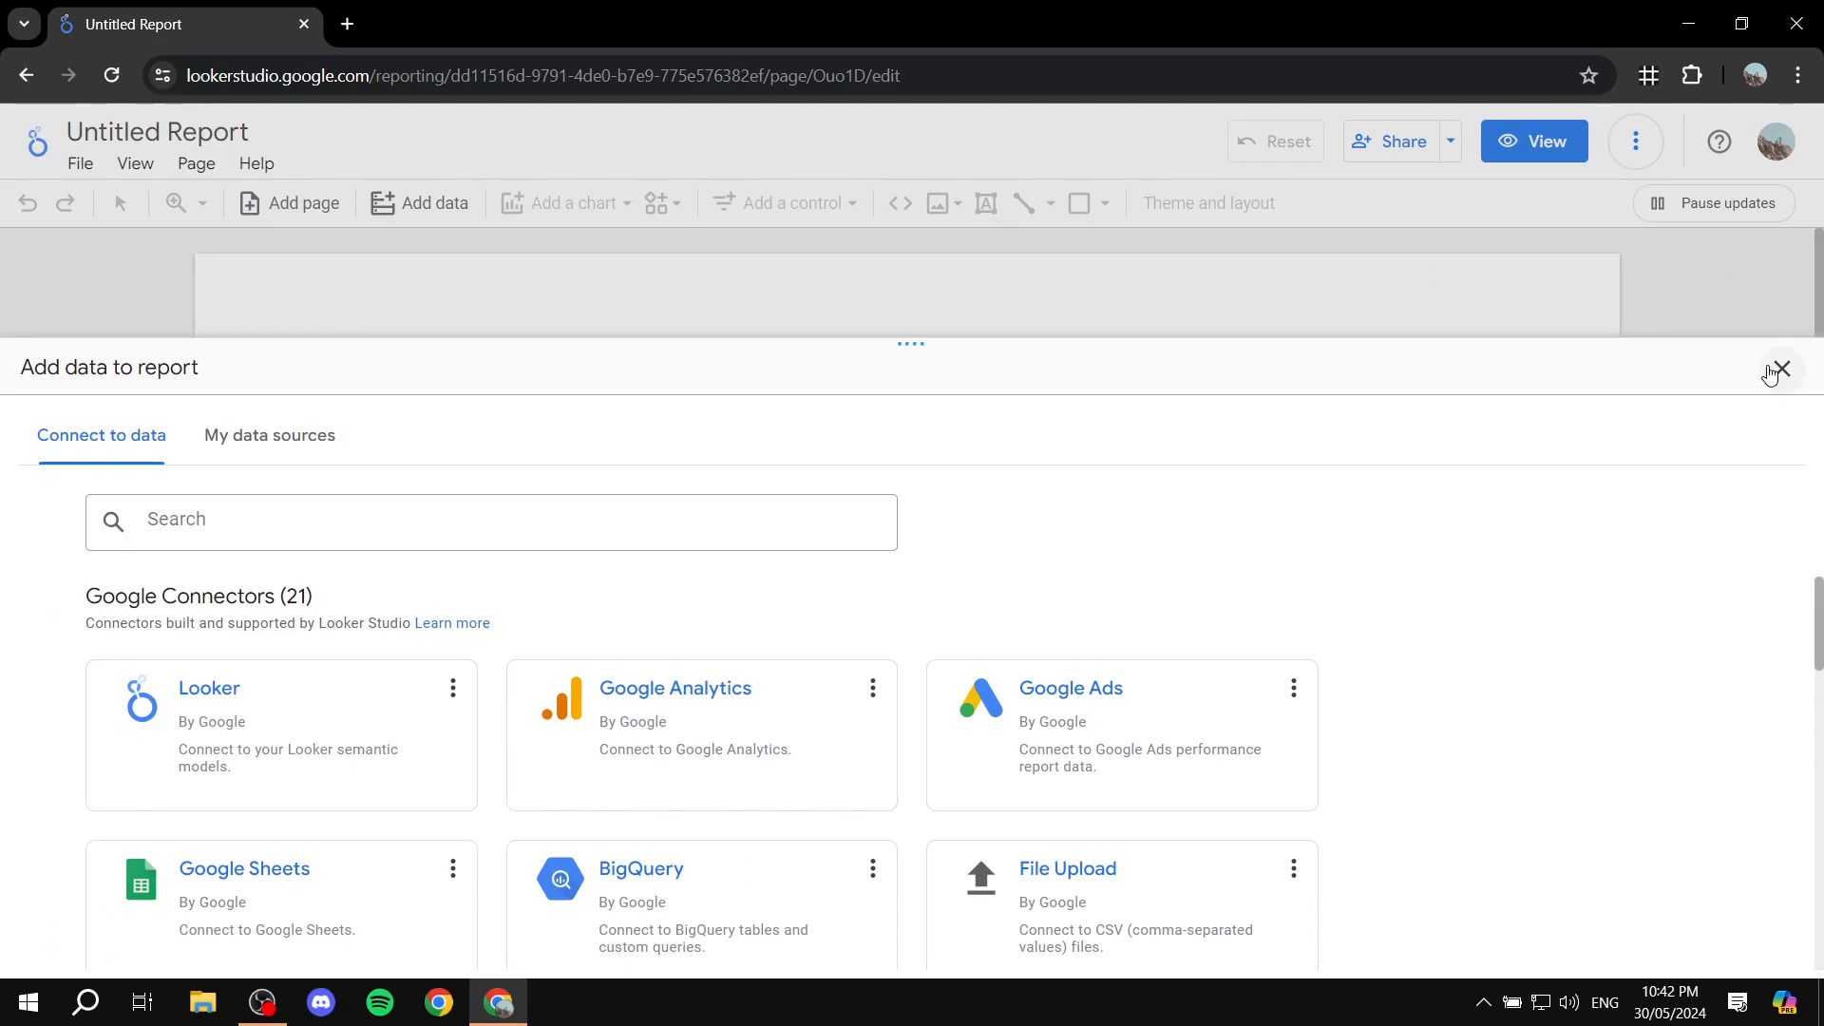
{"action": "left_click", "coordinate": [1781, 369]}
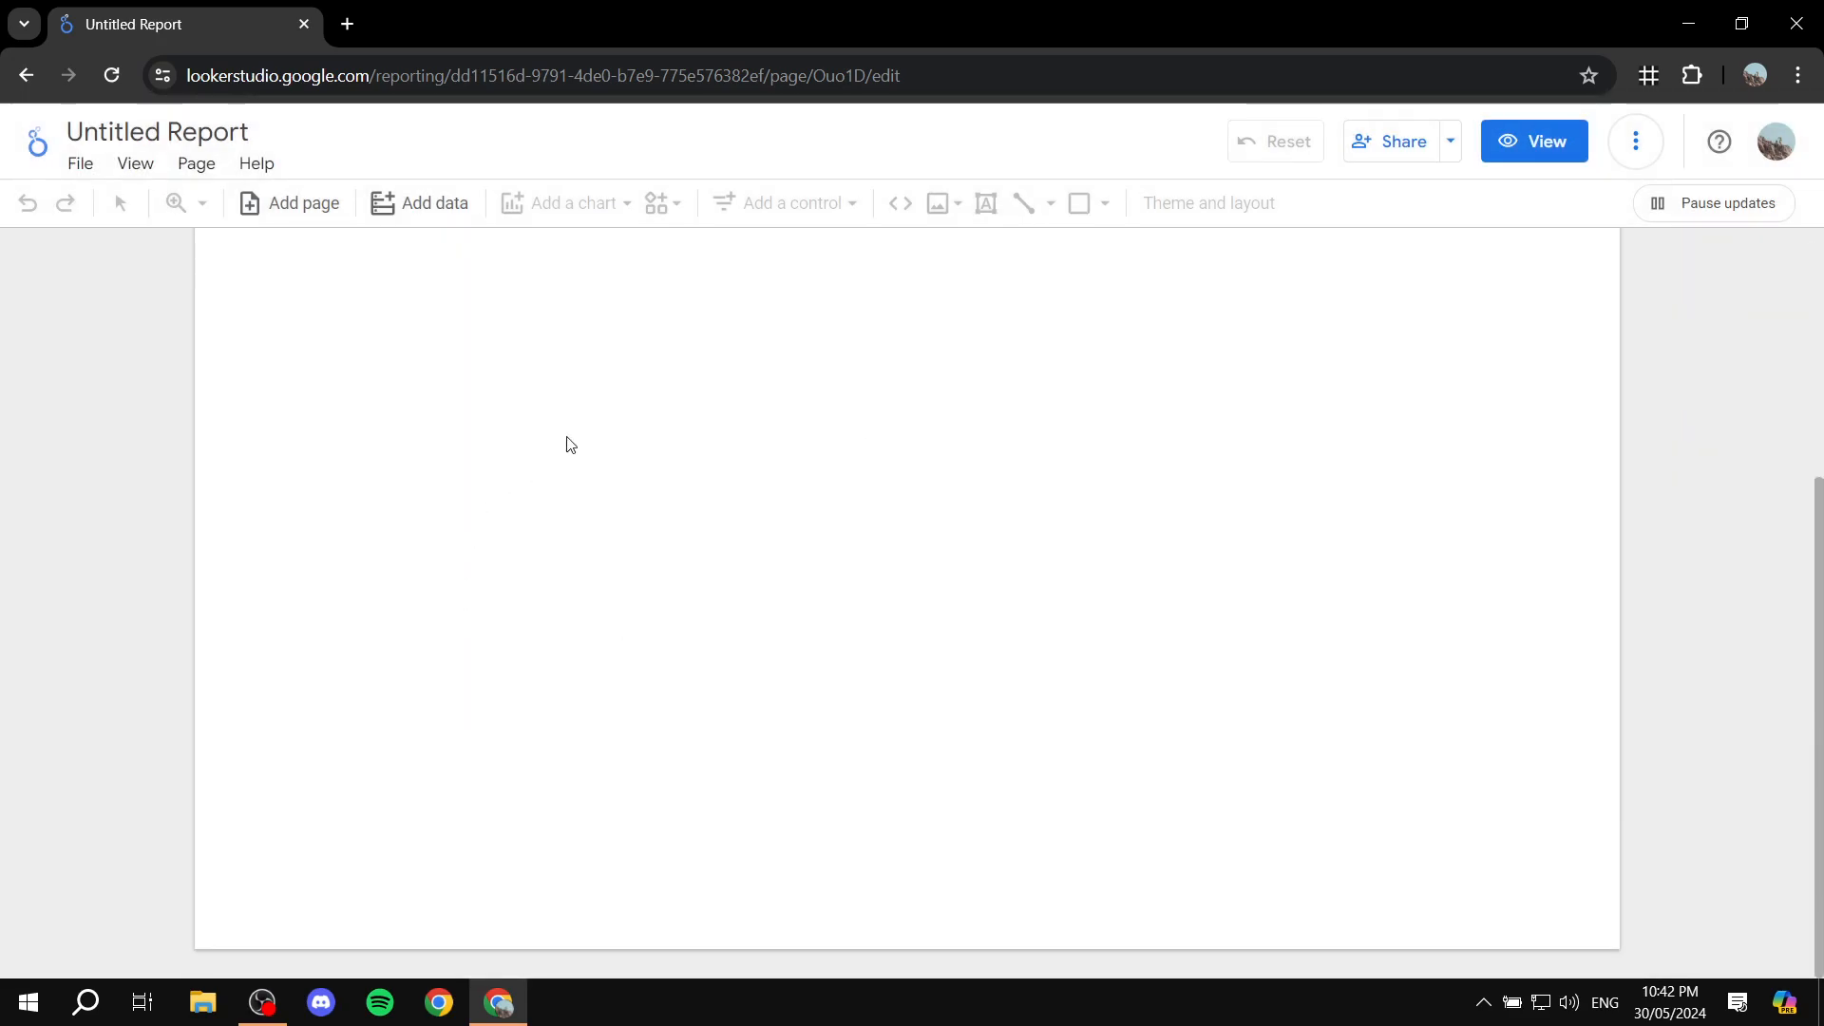
{"action": "scroll", "coordinate": [855, 485], "scroll_direction": "up", "scroll_amount": 2}
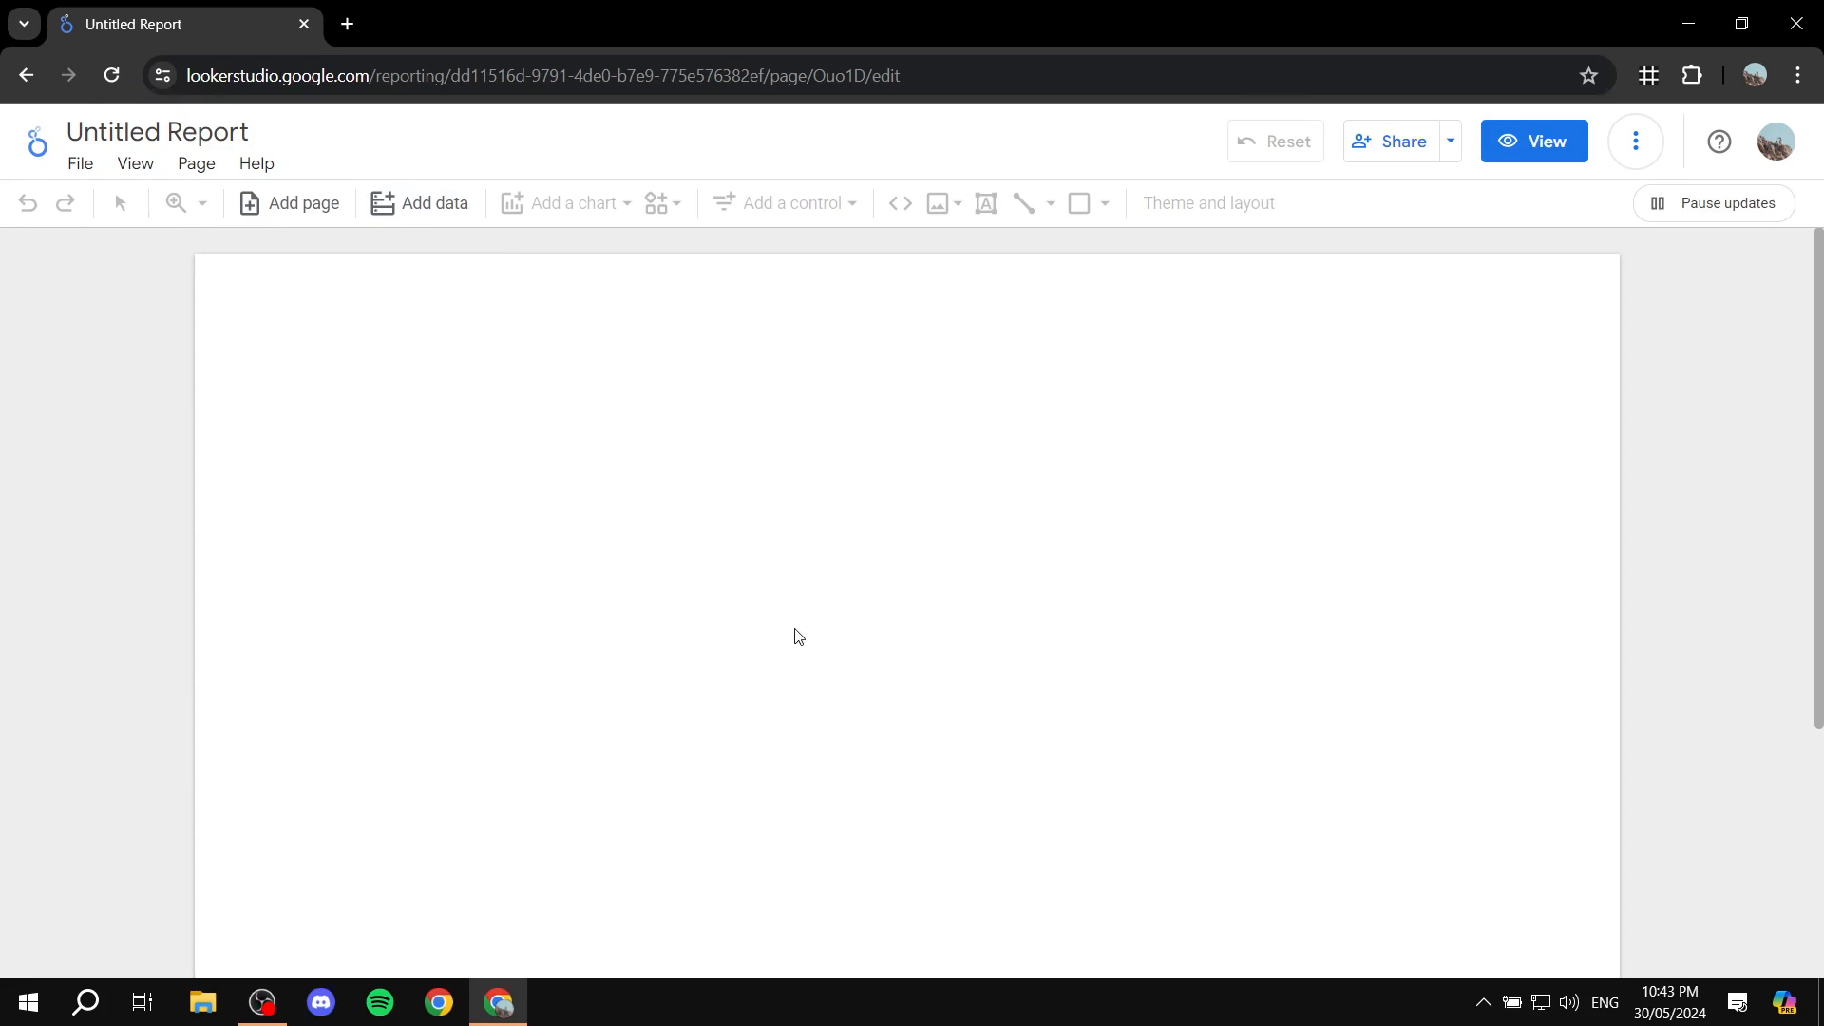
Step: Start adding data to the report and examine the available Google and partner connectors
{"action": "left_click", "coordinate": [440, 220]}
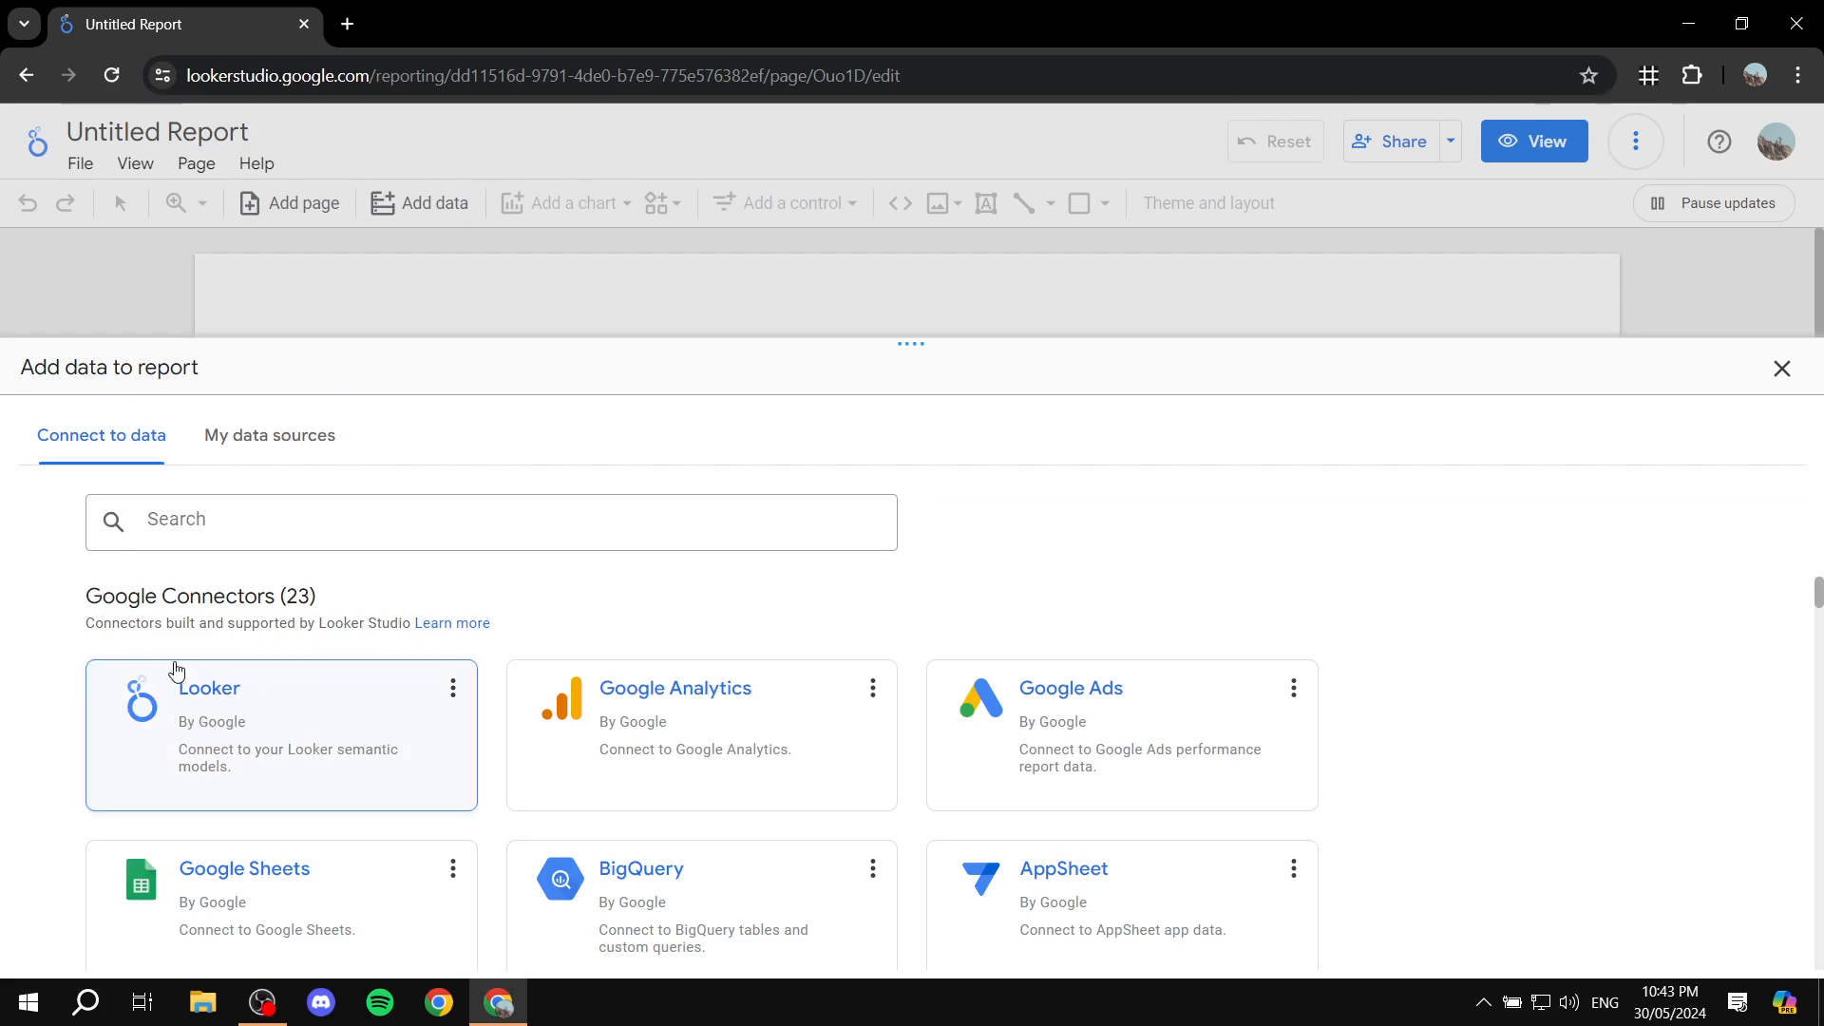
{"action": "scroll", "coordinate": [239, 588], "scroll_direction": "down", "scroll_amount": 1}
{"action": "scroll", "coordinate": [285, 646], "scroll_direction": "up", "scroll_amount": 1}
{"action": "scroll", "coordinate": [647, 751], "scroll_direction": "down", "scroll_amount": 1}
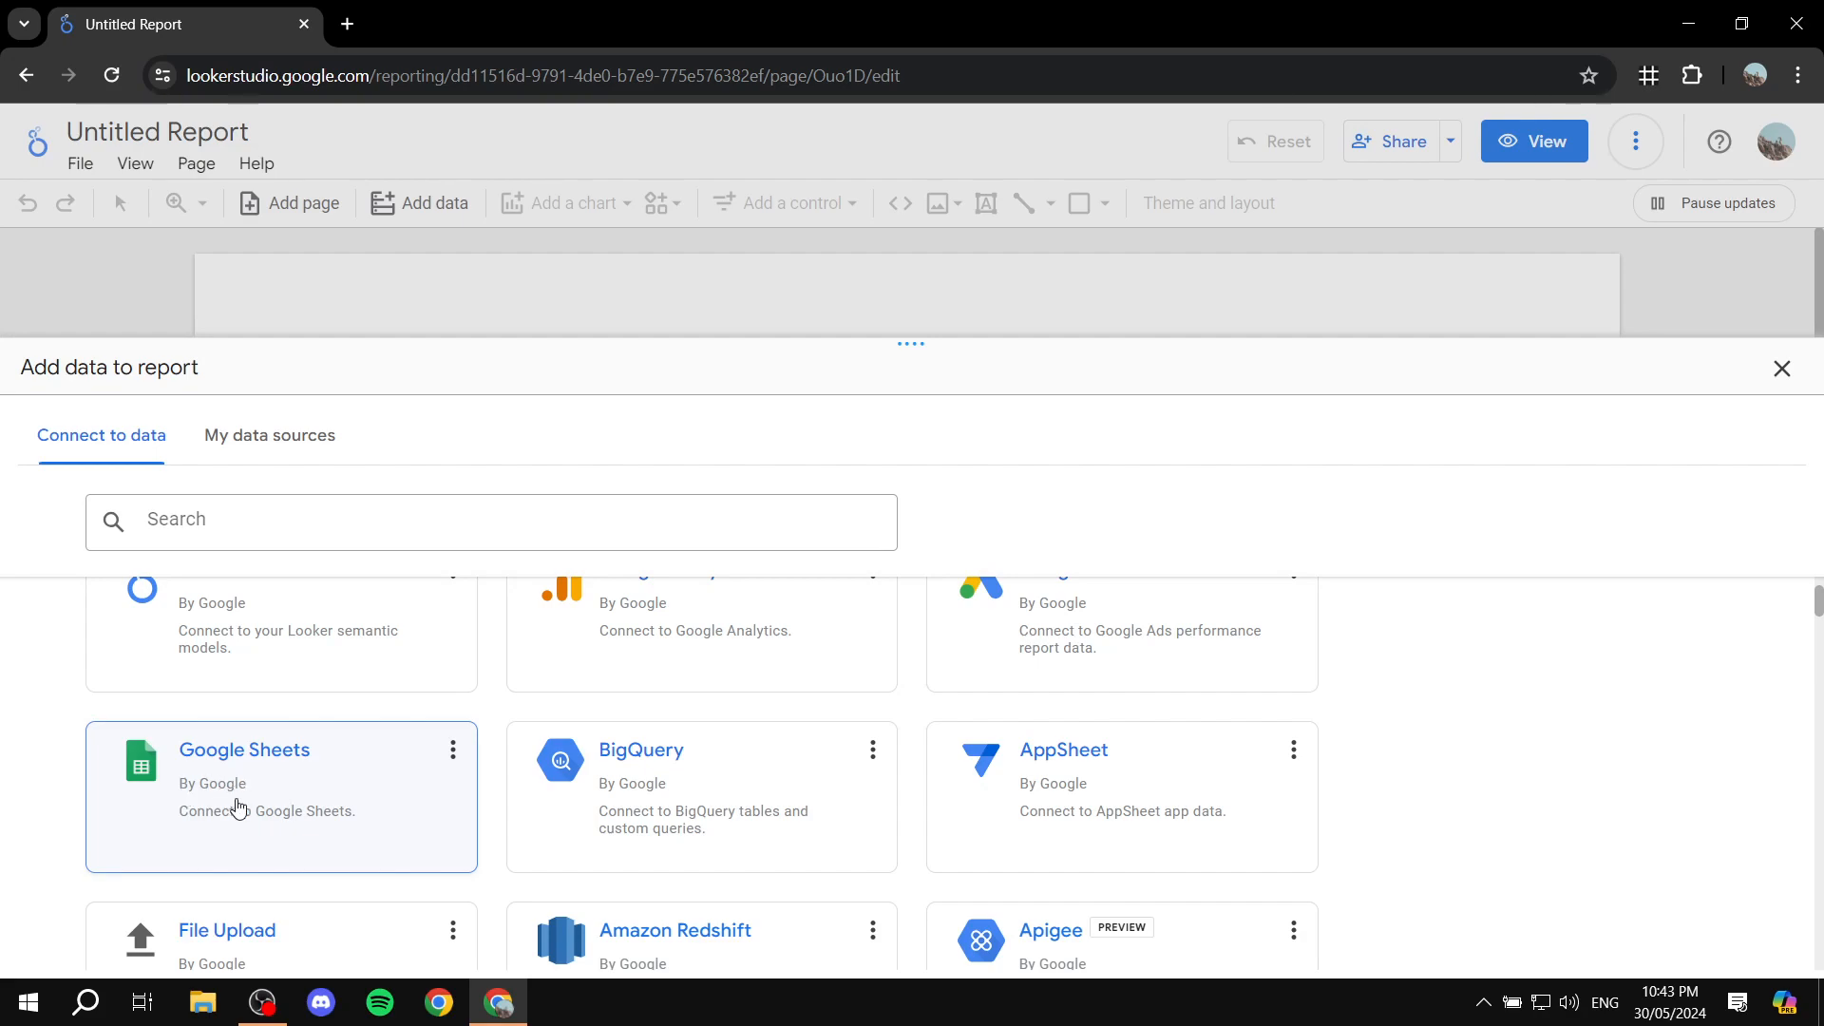
{"action": "scroll", "coordinate": [715, 814], "scroll_direction": "down", "scroll_amount": 1}
{"action": "scroll", "coordinate": [715, 814], "scroll_direction": "down", "scroll_amount": 3}
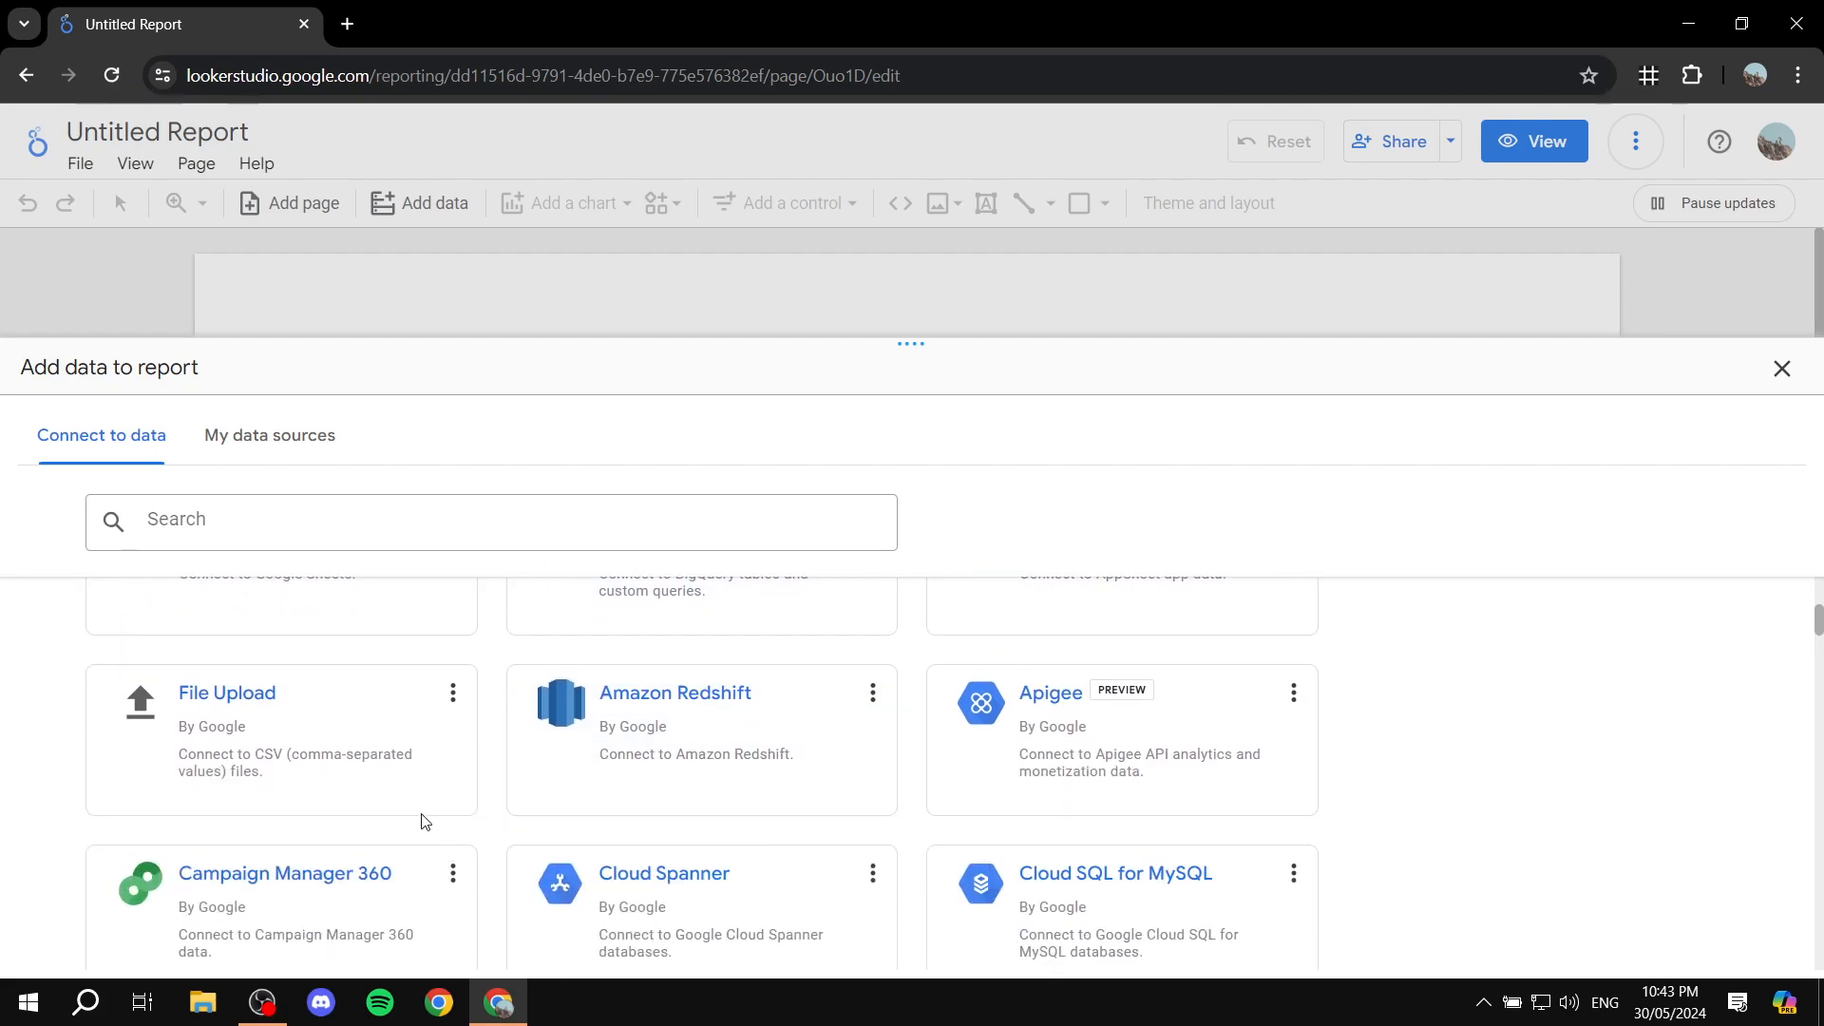
{"action": "scroll", "coordinate": [750, 734], "scroll_direction": "down", "scroll_amount": 3}
{"action": "scroll", "coordinate": [744, 734], "scroll_direction": "up", "scroll_amount": 3}
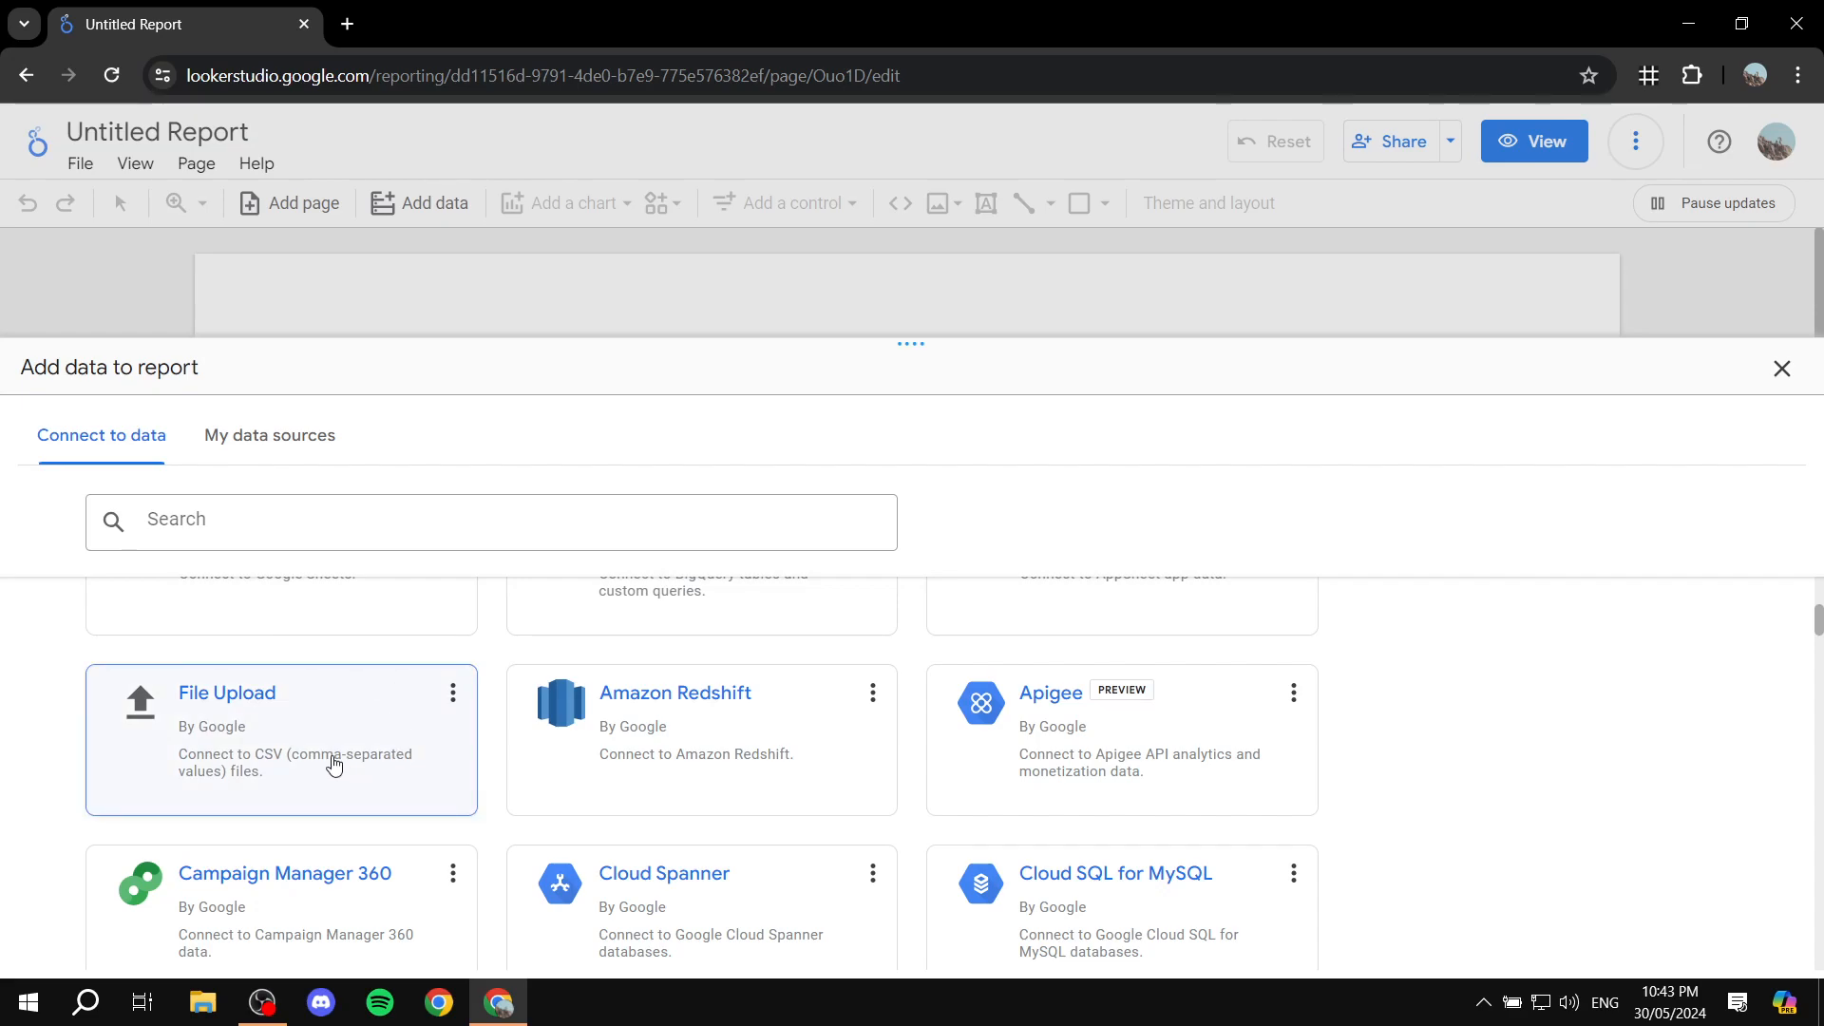
{"action": "scroll", "coordinate": [460, 746], "scroll_direction": "down", "scroll_amount": 4}
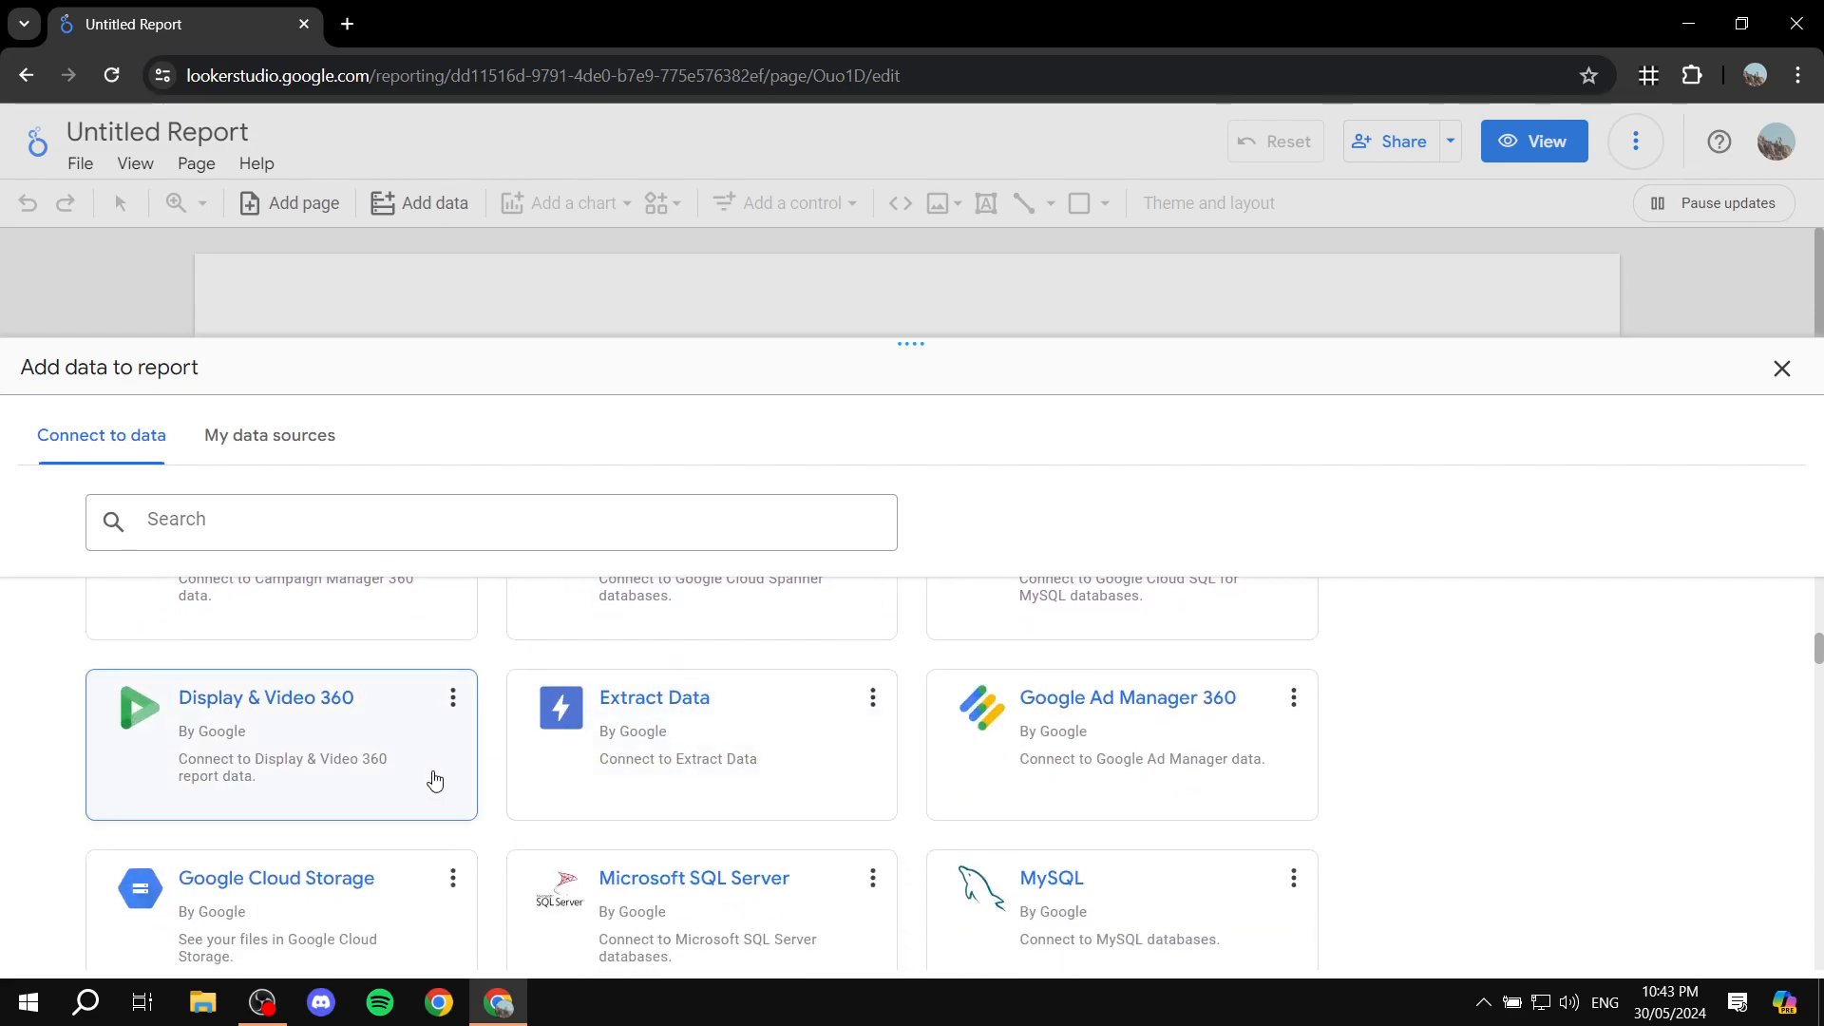
{"action": "scroll", "coordinate": [692, 701], "scroll_direction": "down", "scroll_amount": 6}
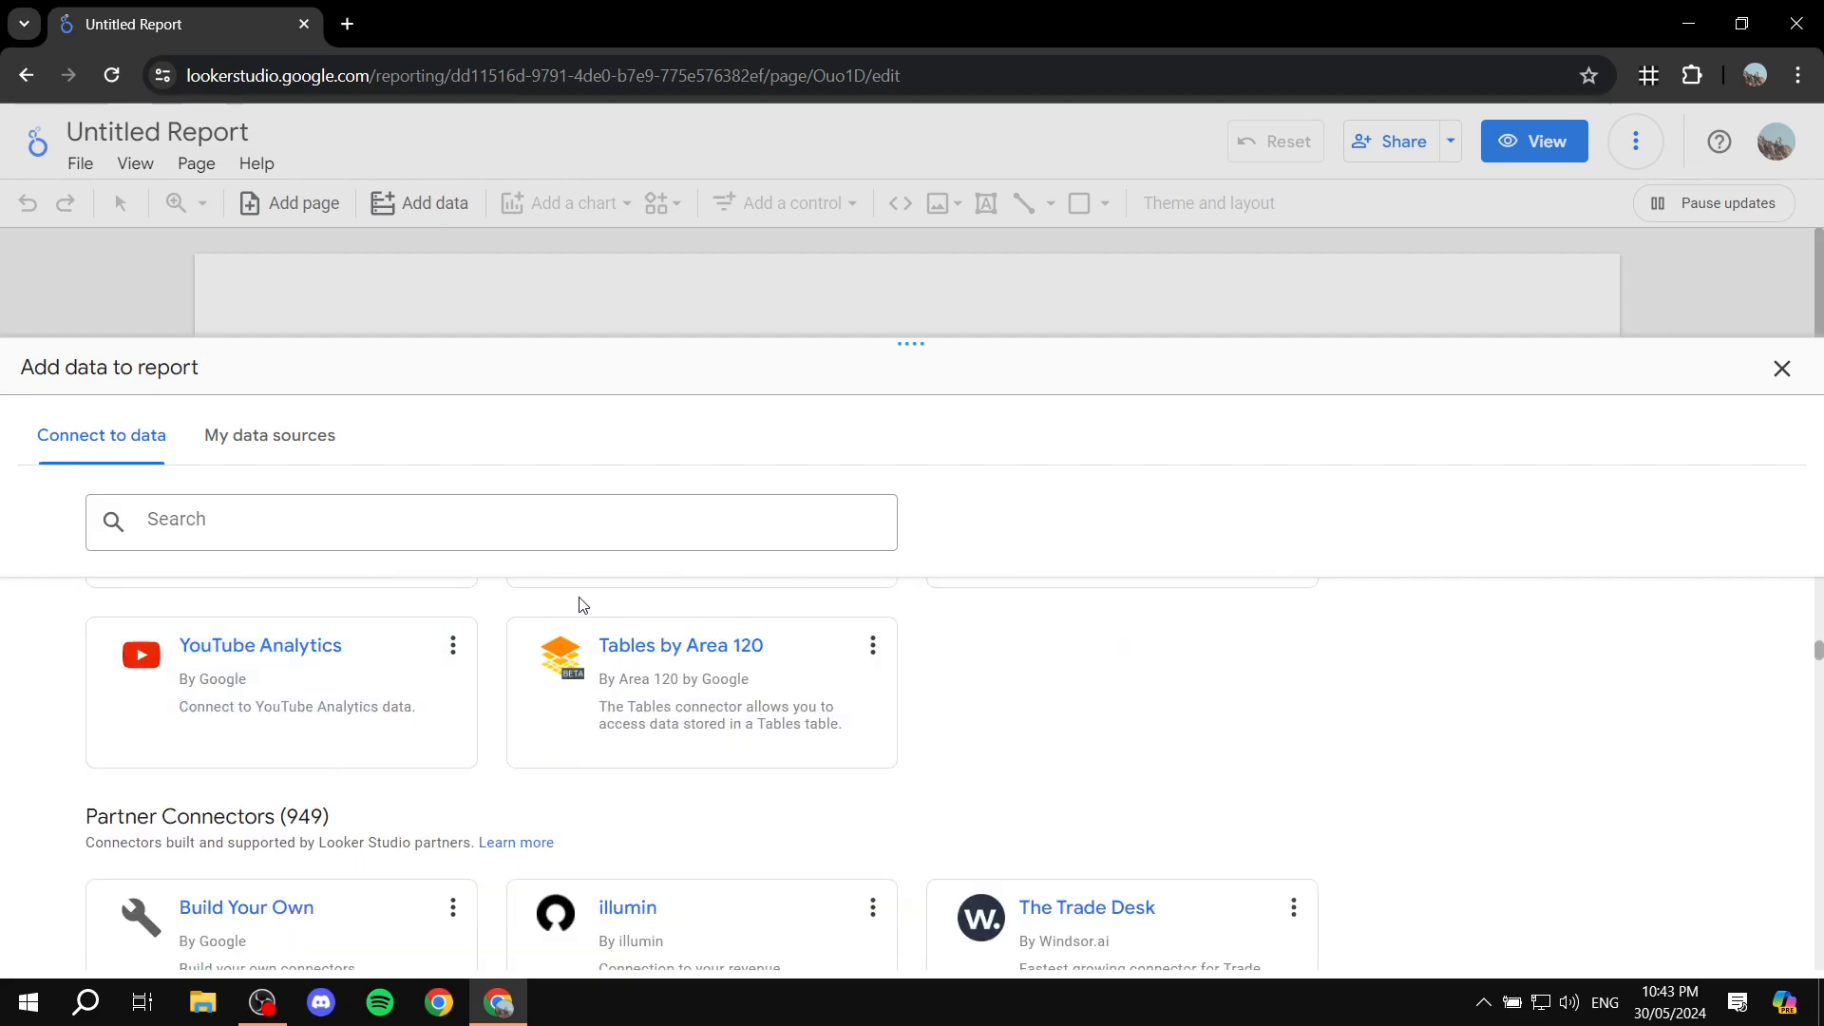
{"action": "scroll", "coordinate": [731, 753], "scroll_direction": "up", "scroll_amount": 15}
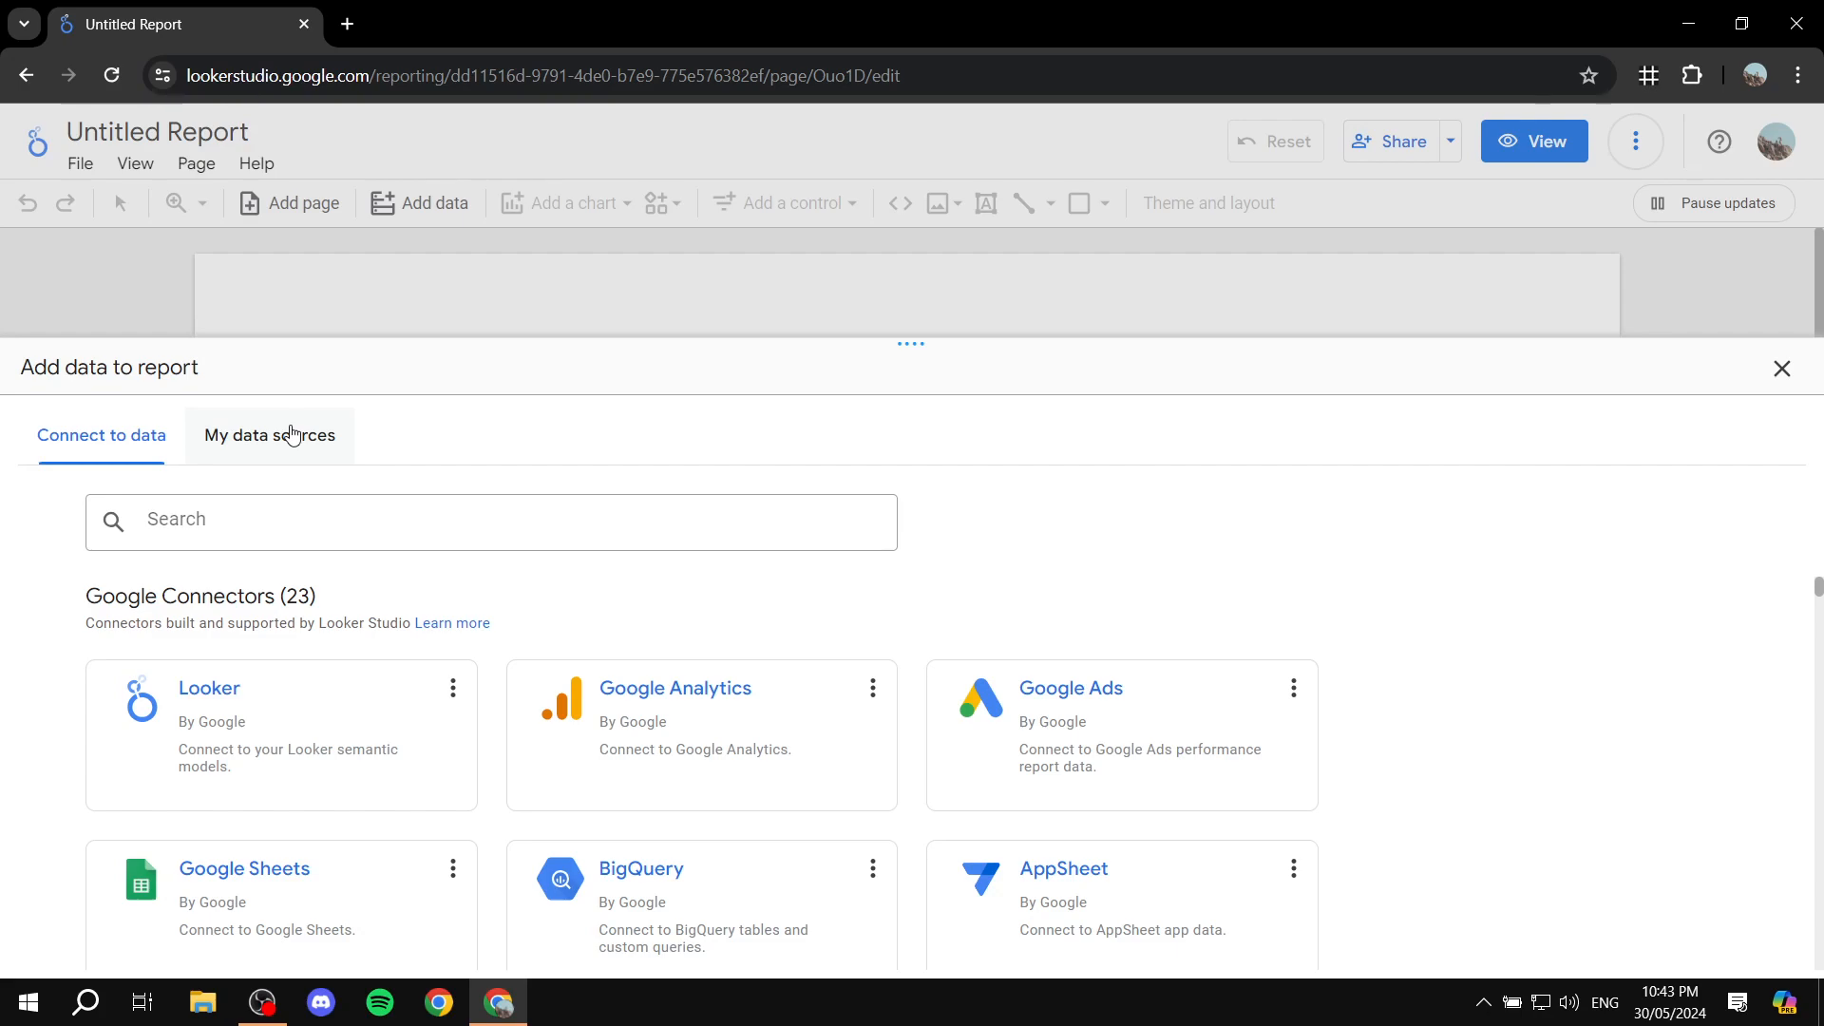
Step: Add the existing [Sample] YouTube Data source to the report and delete the automatically inserted table
{"action": "left_click", "coordinate": [249, 447]}
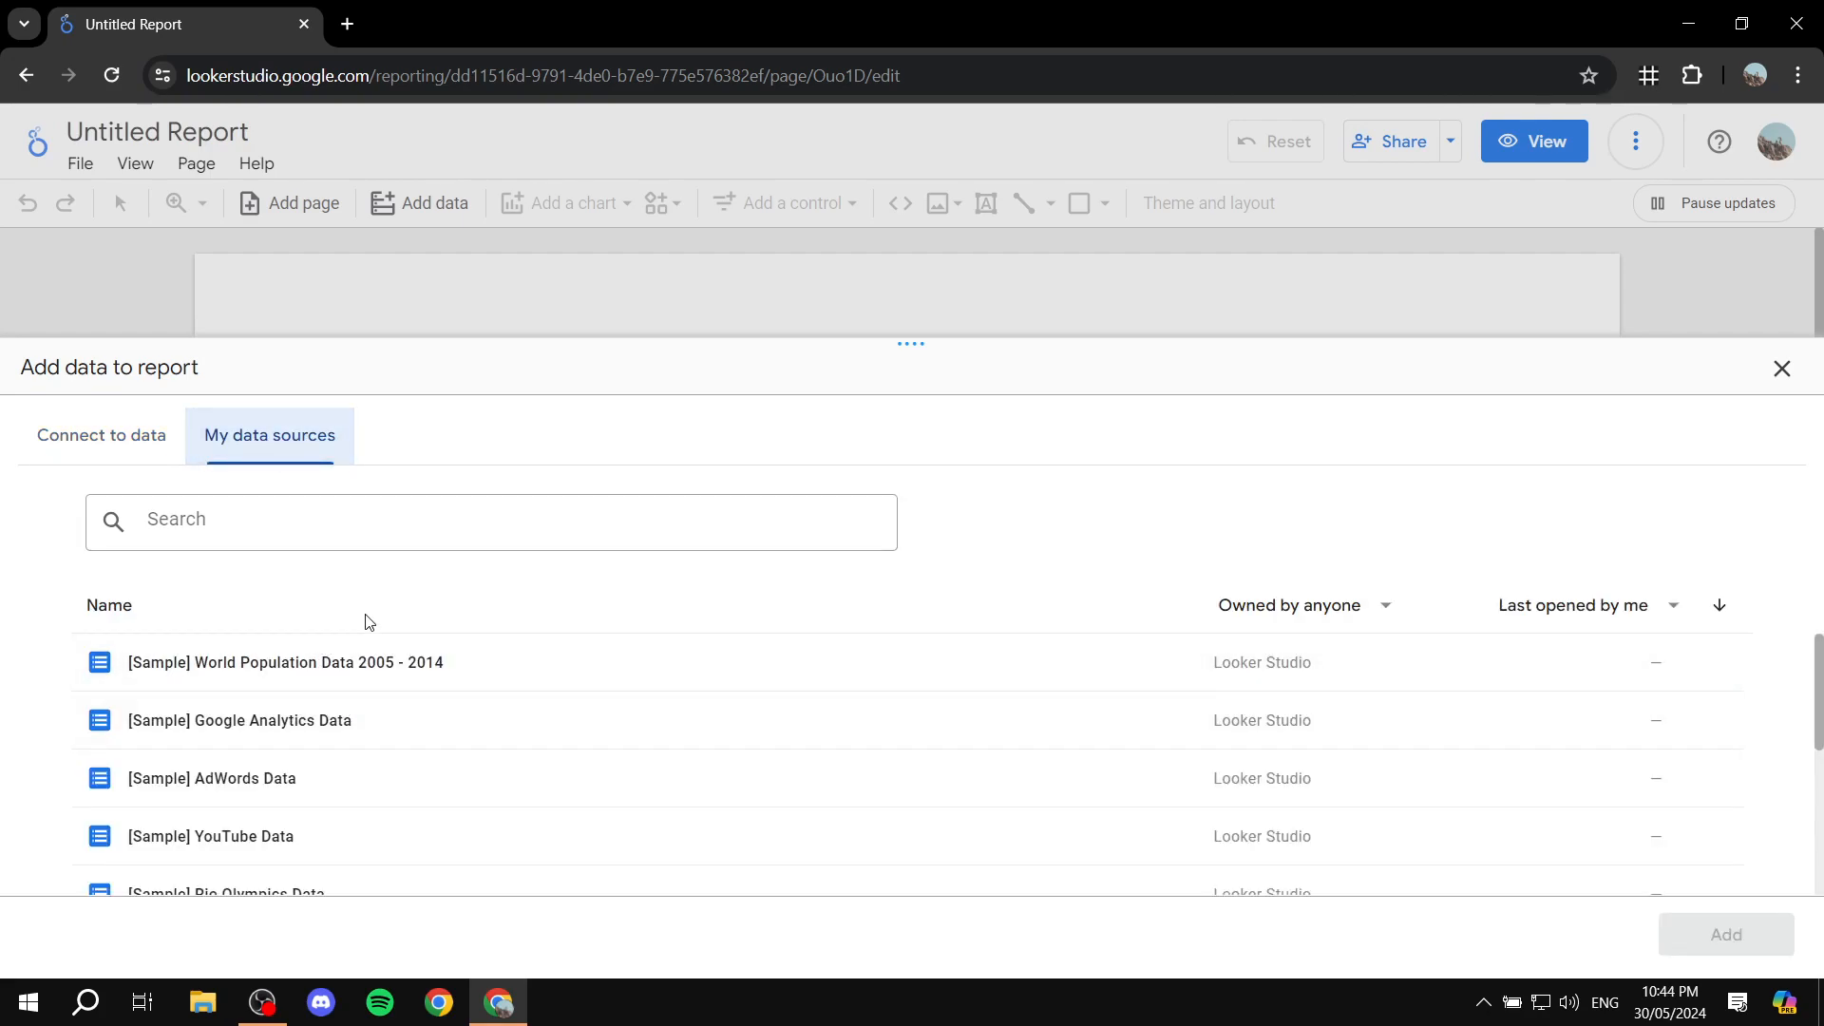
{"action": "scroll", "coordinate": [212, 663], "scroll_direction": "down", "scroll_amount": 1}
{"action": "scroll", "coordinate": [168, 676], "scroll_direction": "up", "scroll_amount": 1}
{"action": "scroll", "coordinate": [313, 775], "scroll_direction": "down", "scroll_amount": 1}
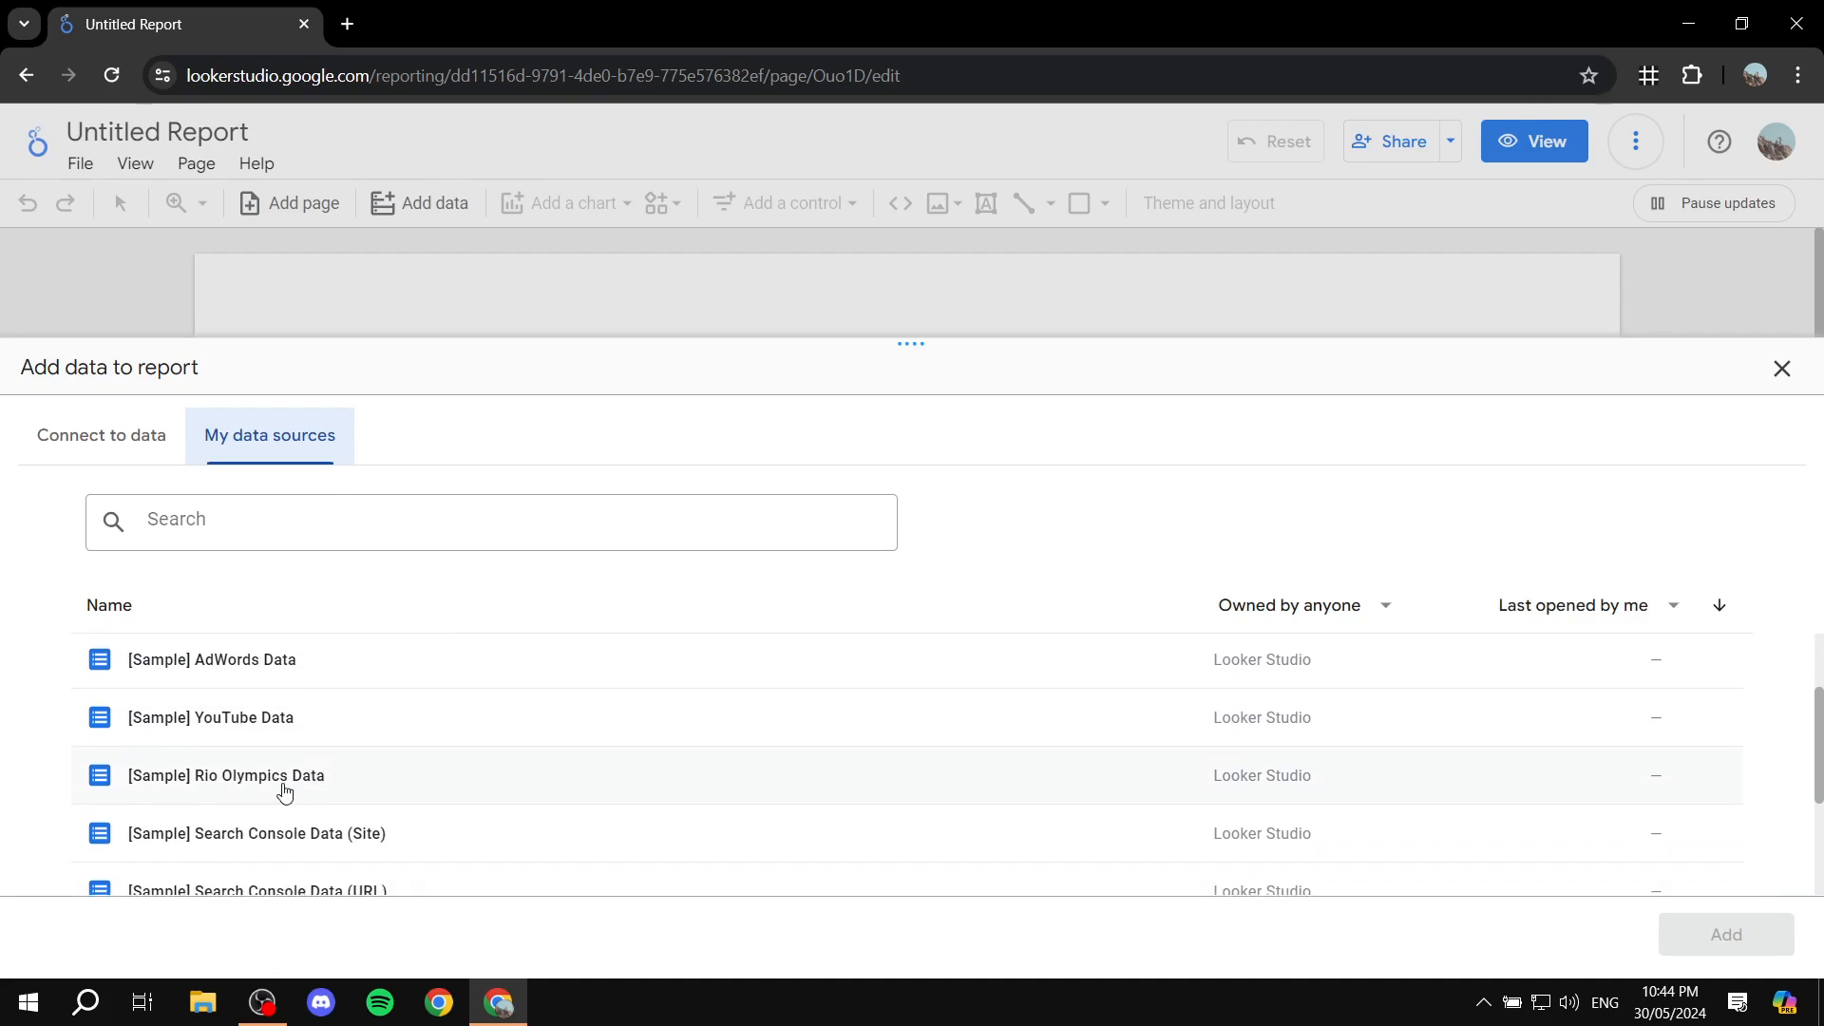
{"action": "left_click", "coordinate": [193, 722]}
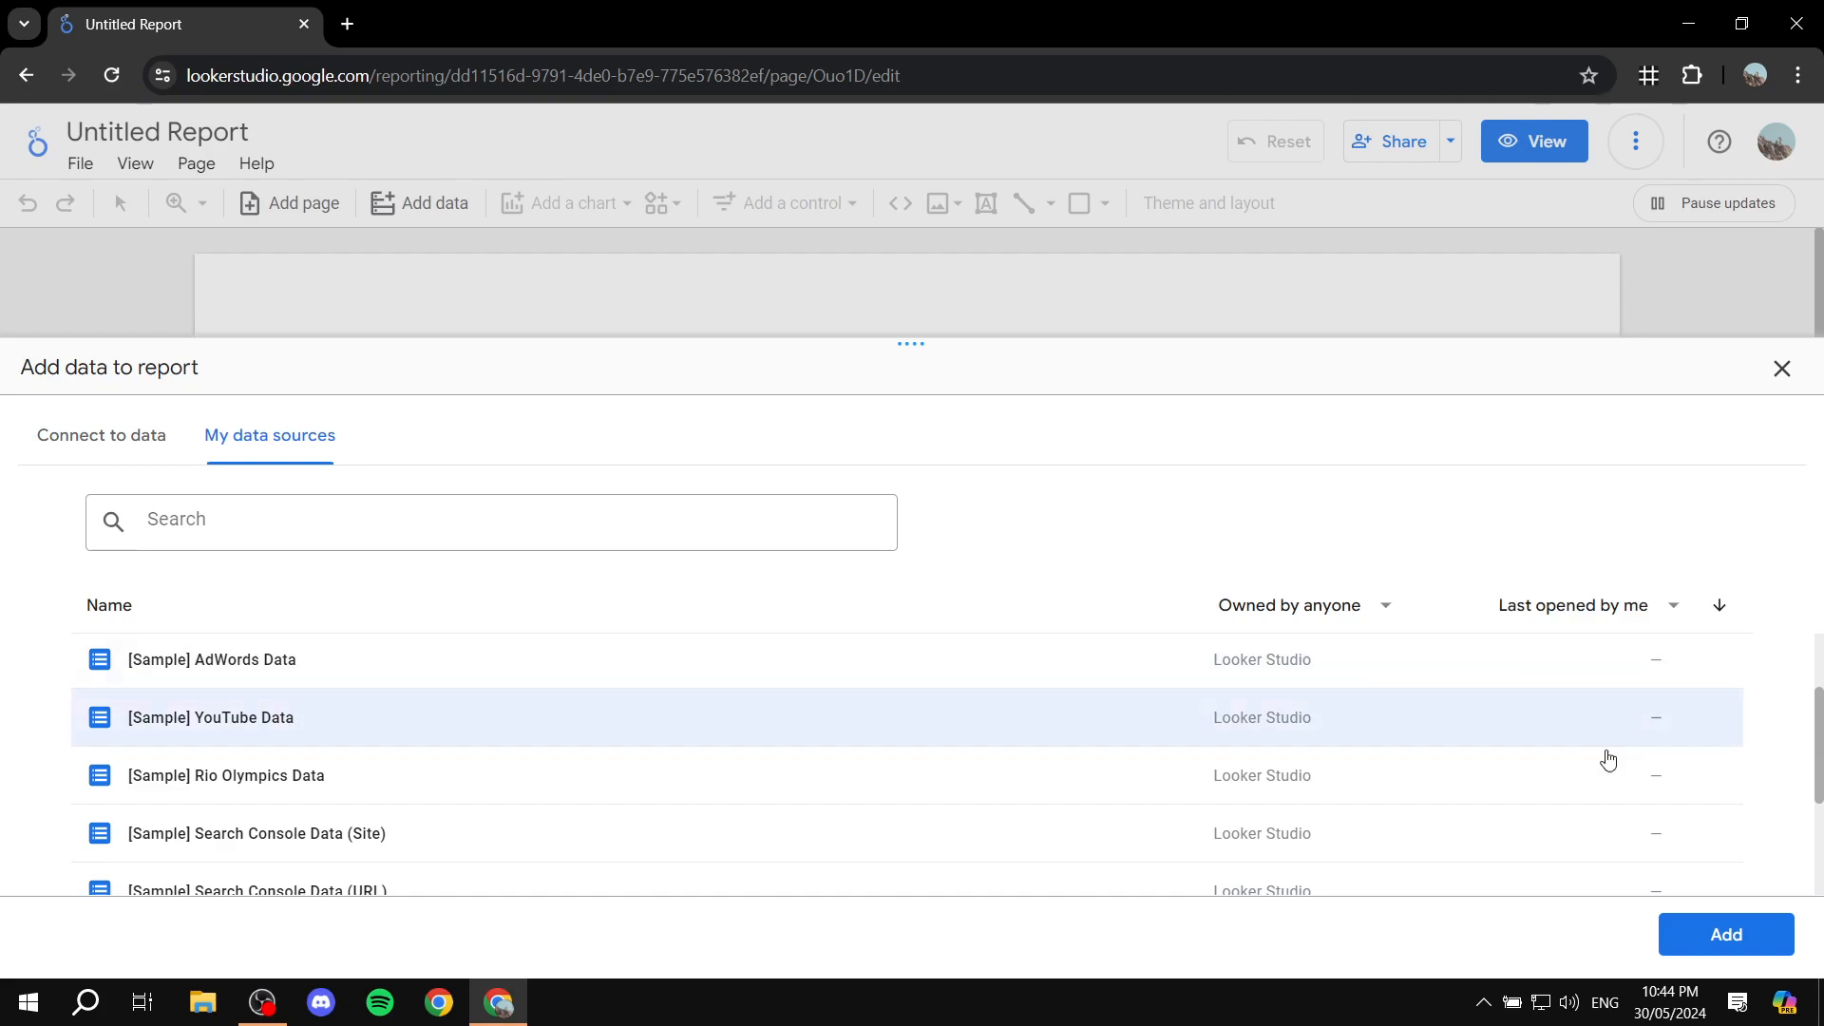
{"action": "left_click", "coordinate": [1739, 937]}
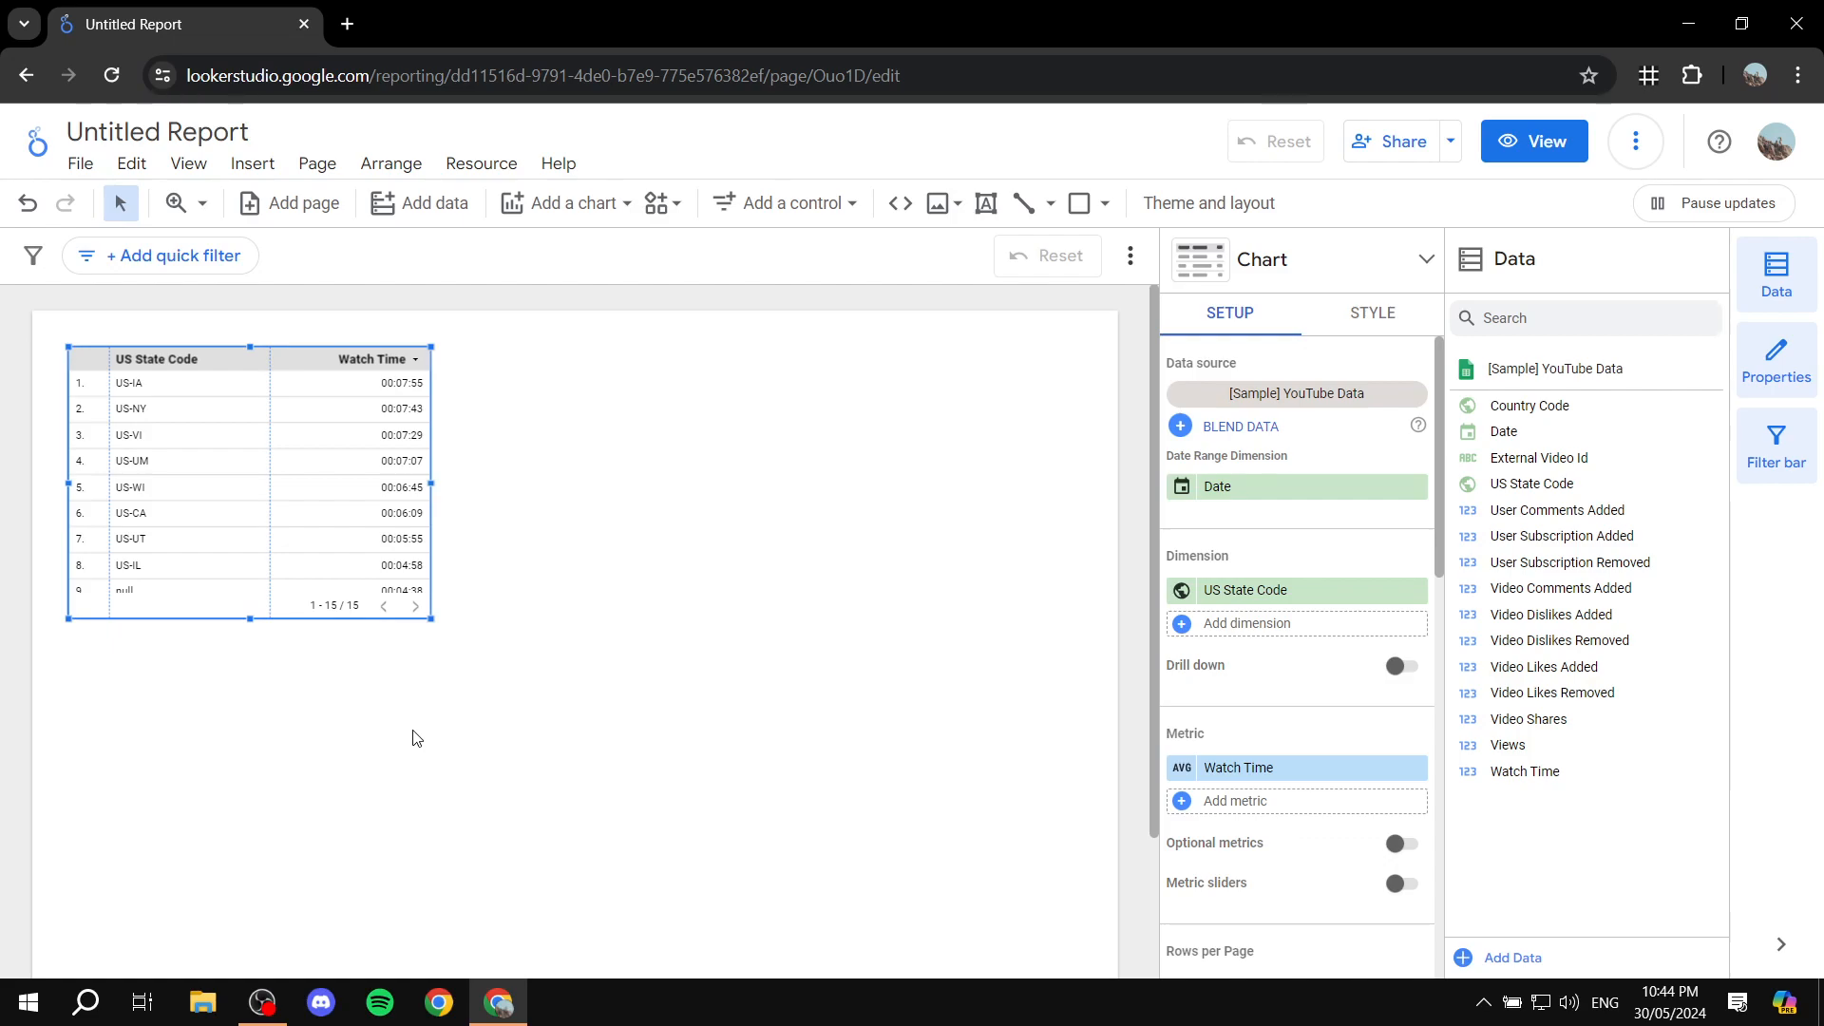
{"action": "key", "text": "Delete"}
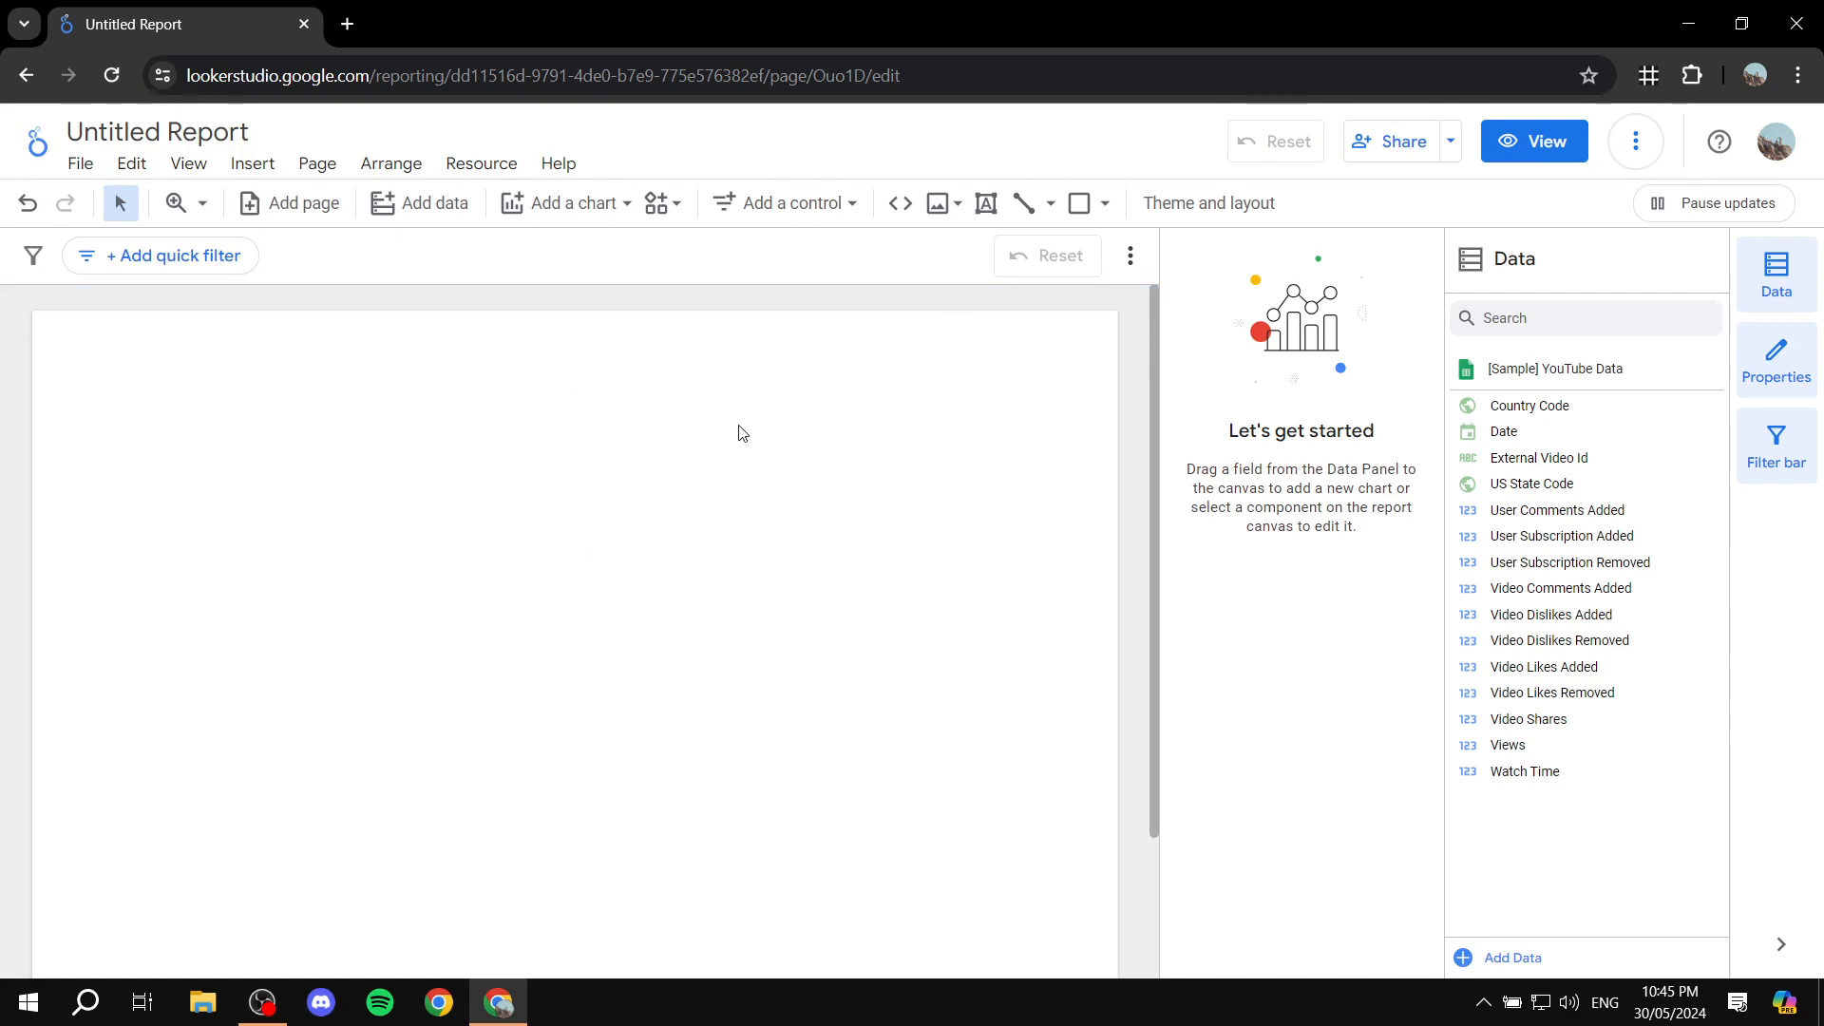
Step: Customize the report theme with a dark grey report background
{"action": "left_click", "coordinate": [1211, 205]}
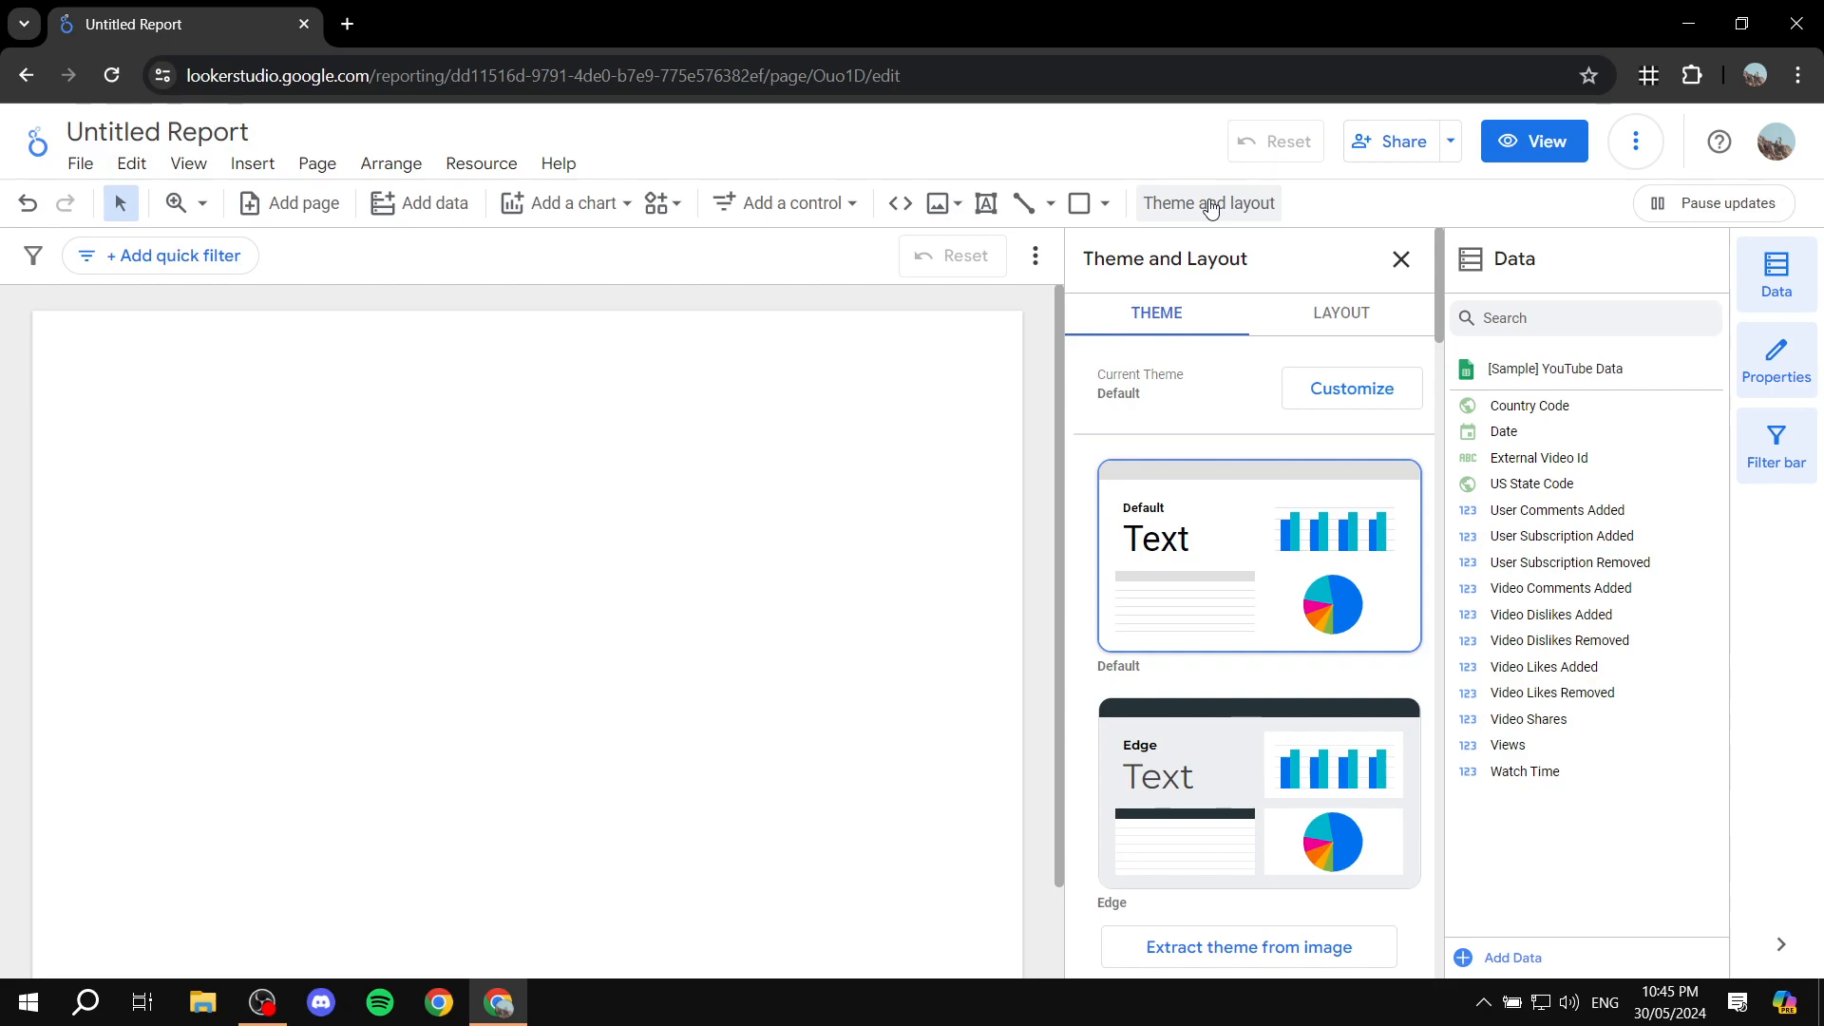
{"action": "left_click", "coordinate": [1366, 391]}
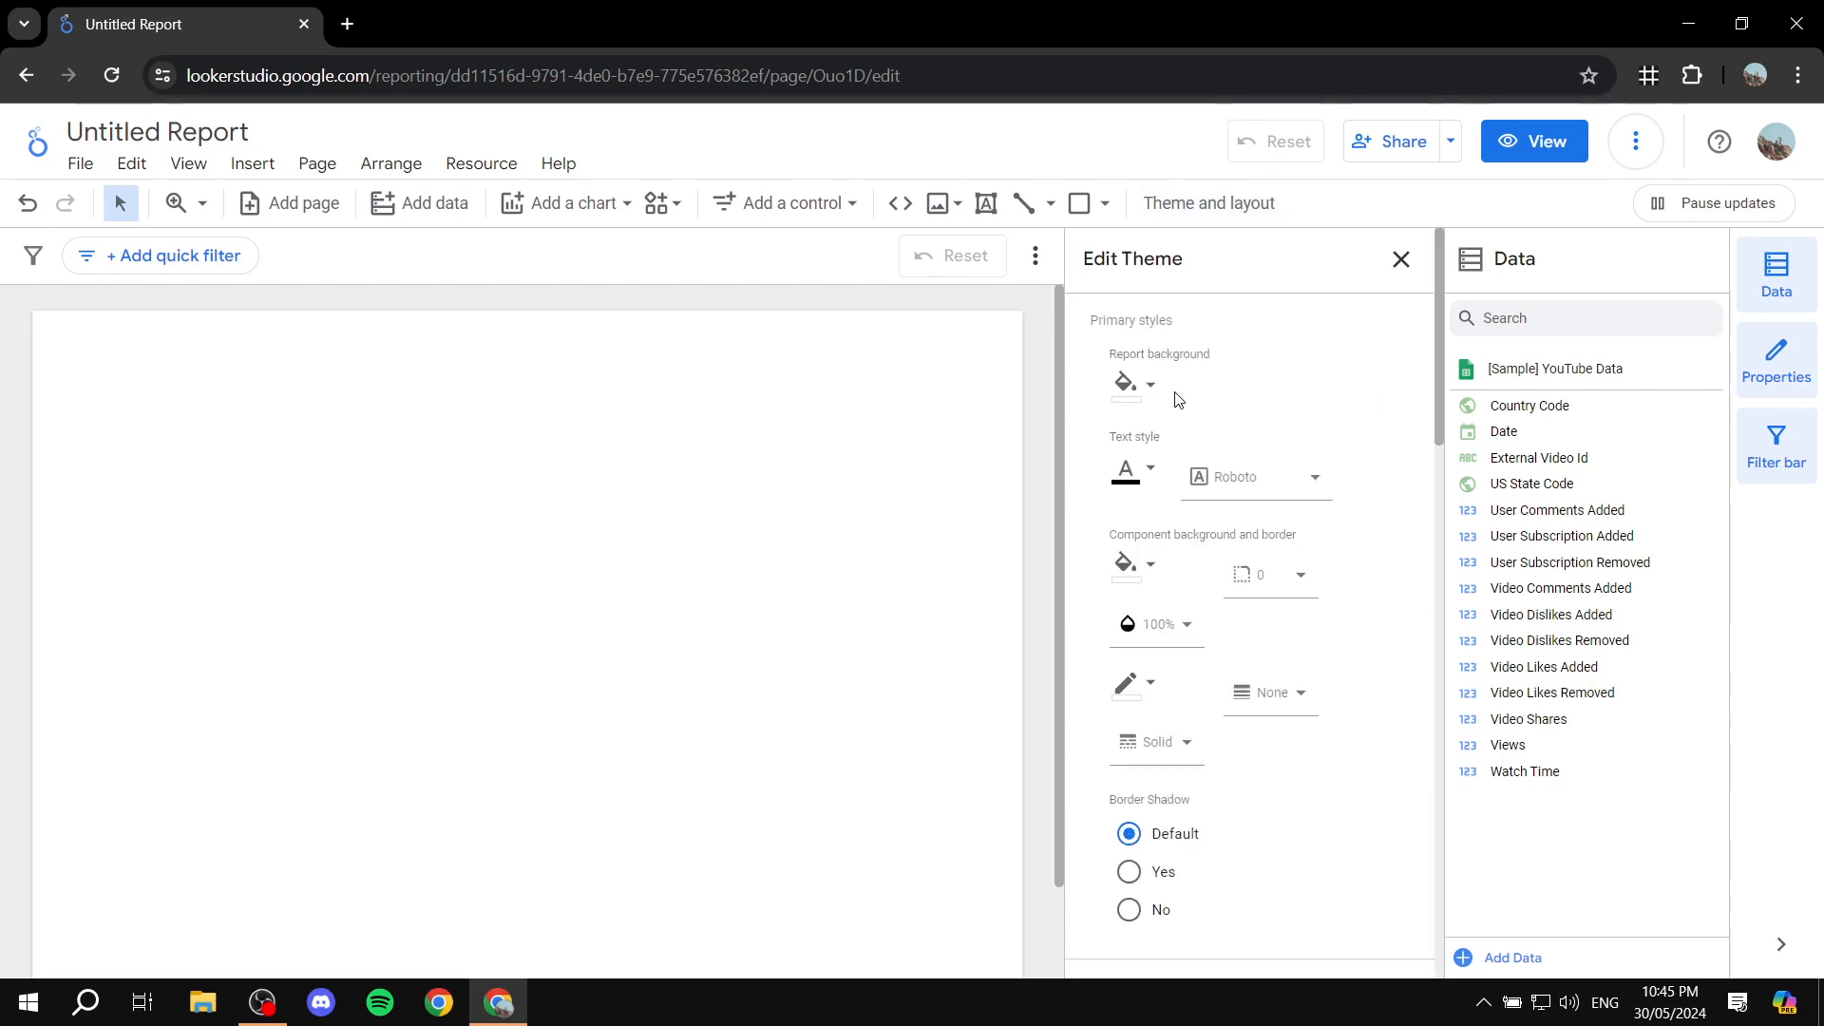
{"action": "left_click", "coordinate": [1126, 383]}
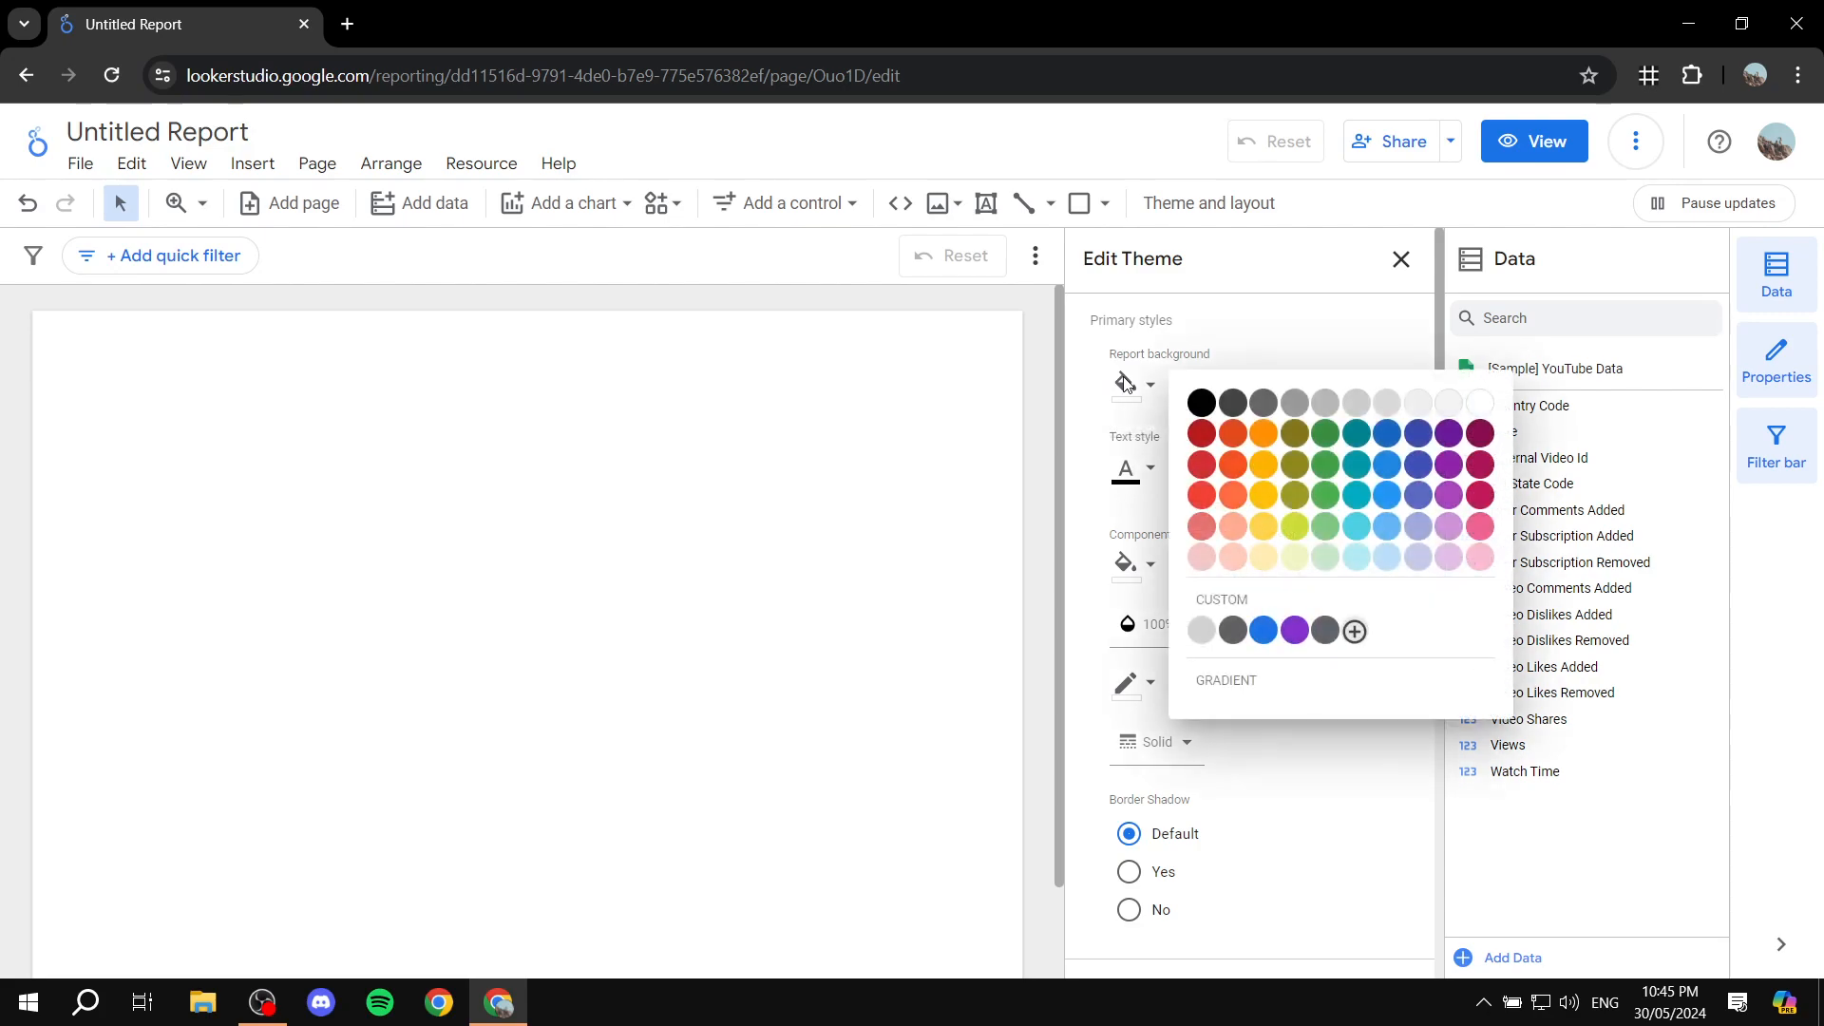
{"action": "left_click", "coordinate": [1232, 404]}
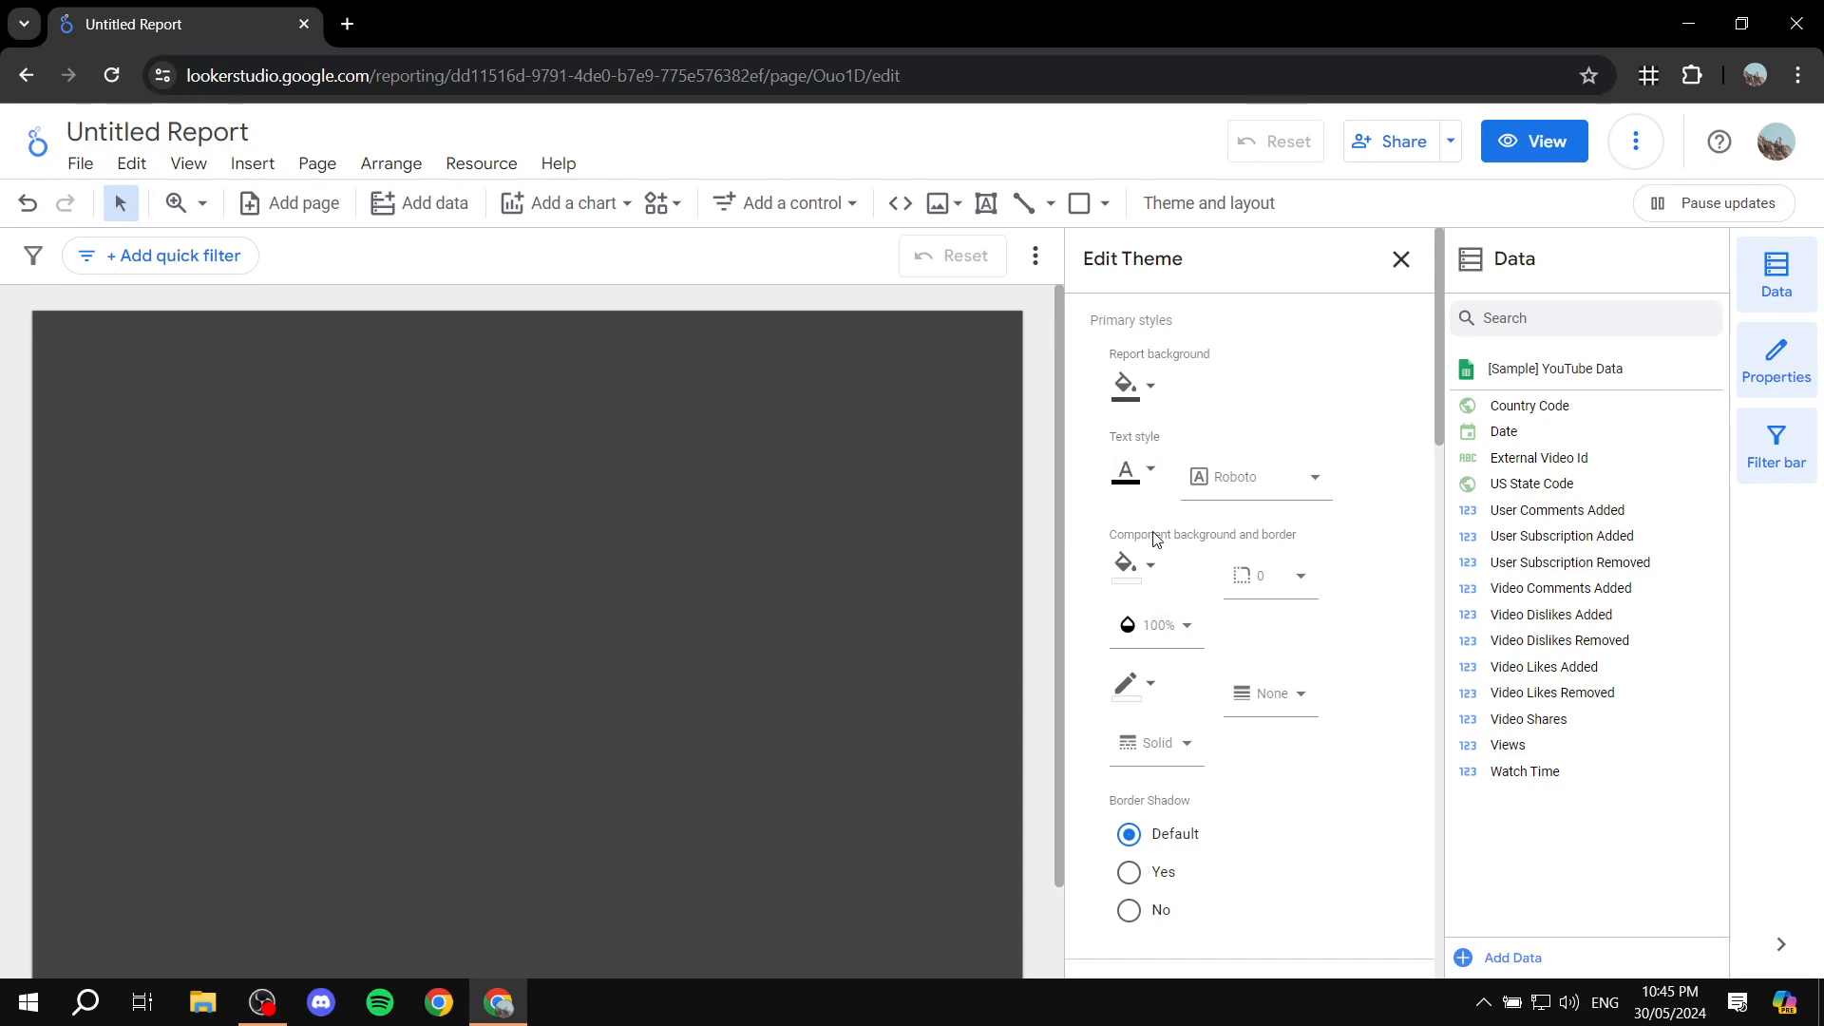
{"action": "scroll", "coordinate": [1163, 594], "scroll_direction": "down", "scroll_amount": 1}
{"action": "scroll", "coordinate": [1214, 560], "scroll_direction": "down", "scroll_amount": 3}
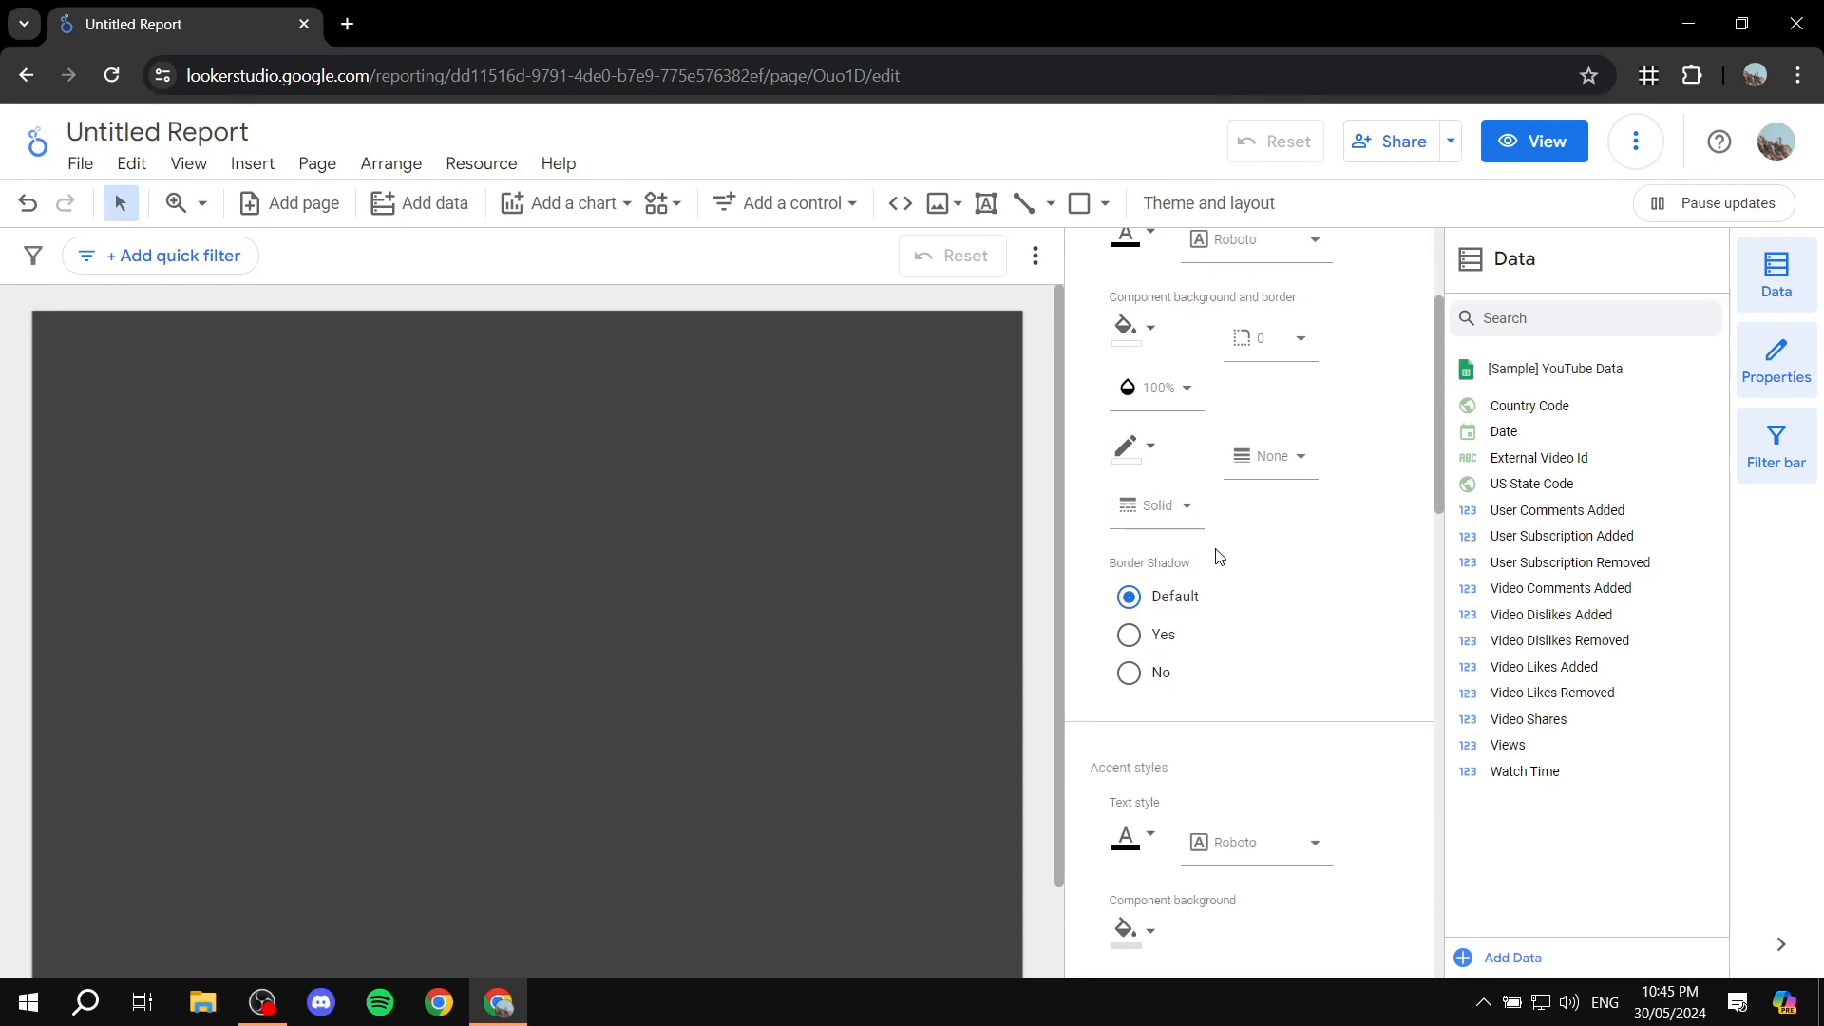
{"action": "scroll", "coordinate": [1214, 570], "scroll_direction": "down", "scroll_amount": 4}
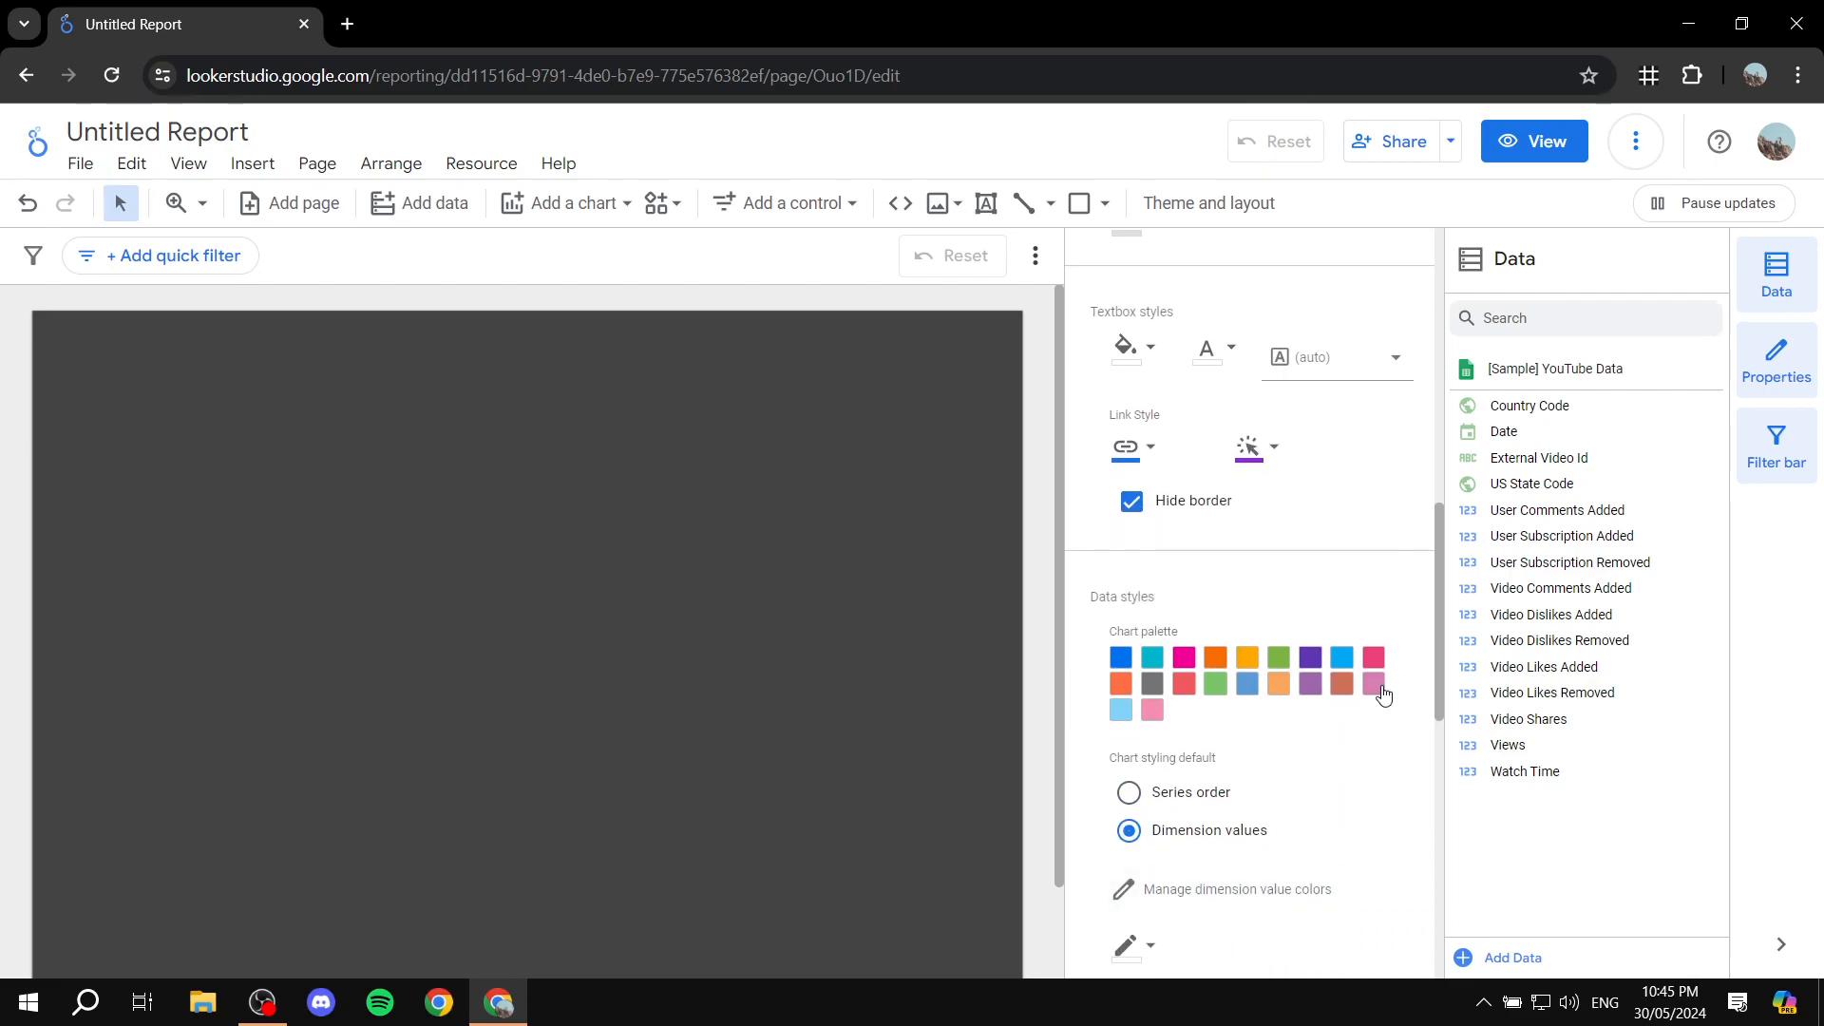
{"action": "scroll", "coordinate": [1180, 670], "scroll_direction": "down", "scroll_amount": 5}
{"action": "scroll", "coordinate": [1303, 513], "scroll_direction": "up", "scroll_amount": 12}
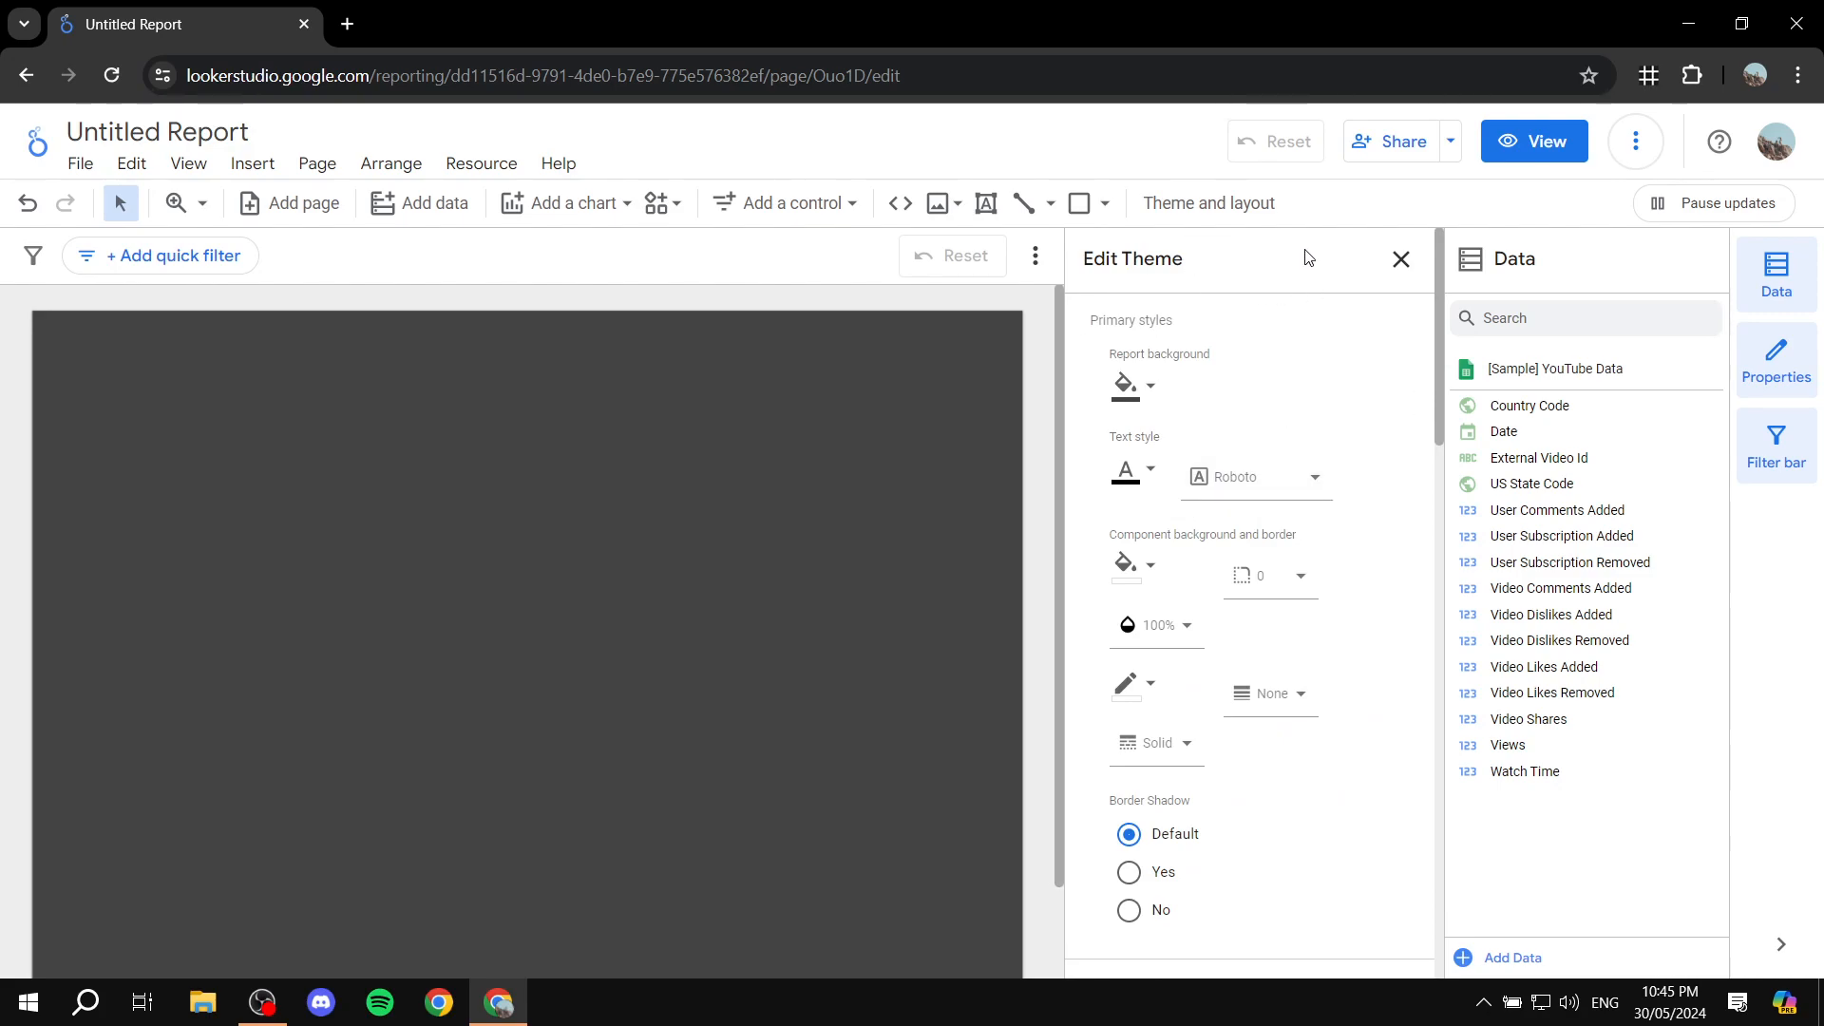
{"action": "left_click", "coordinate": [1401, 259]}
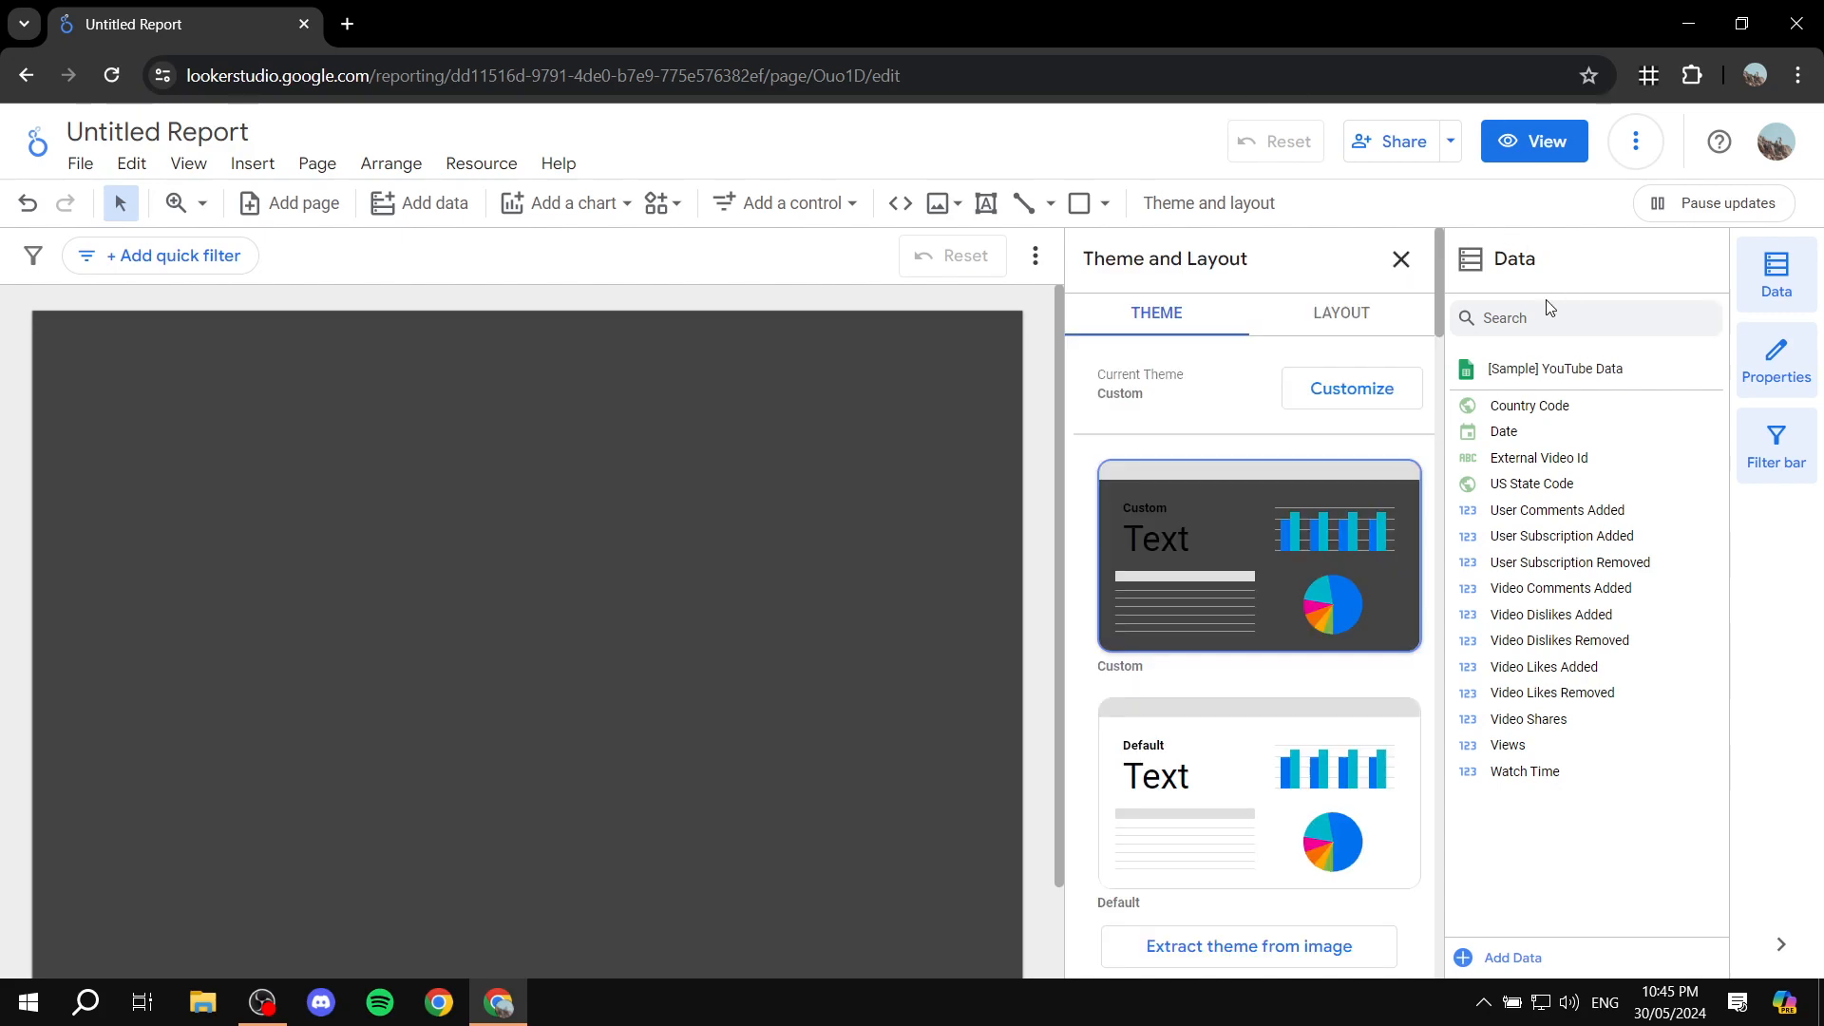
{"action": "left_click_drag", "start_coordinate": [1497, 259], "coordinate": [1532, 260]}
{"action": "left_click", "coordinate": [1571, 267]}
{"action": "left_click", "coordinate": [1507, 967]}
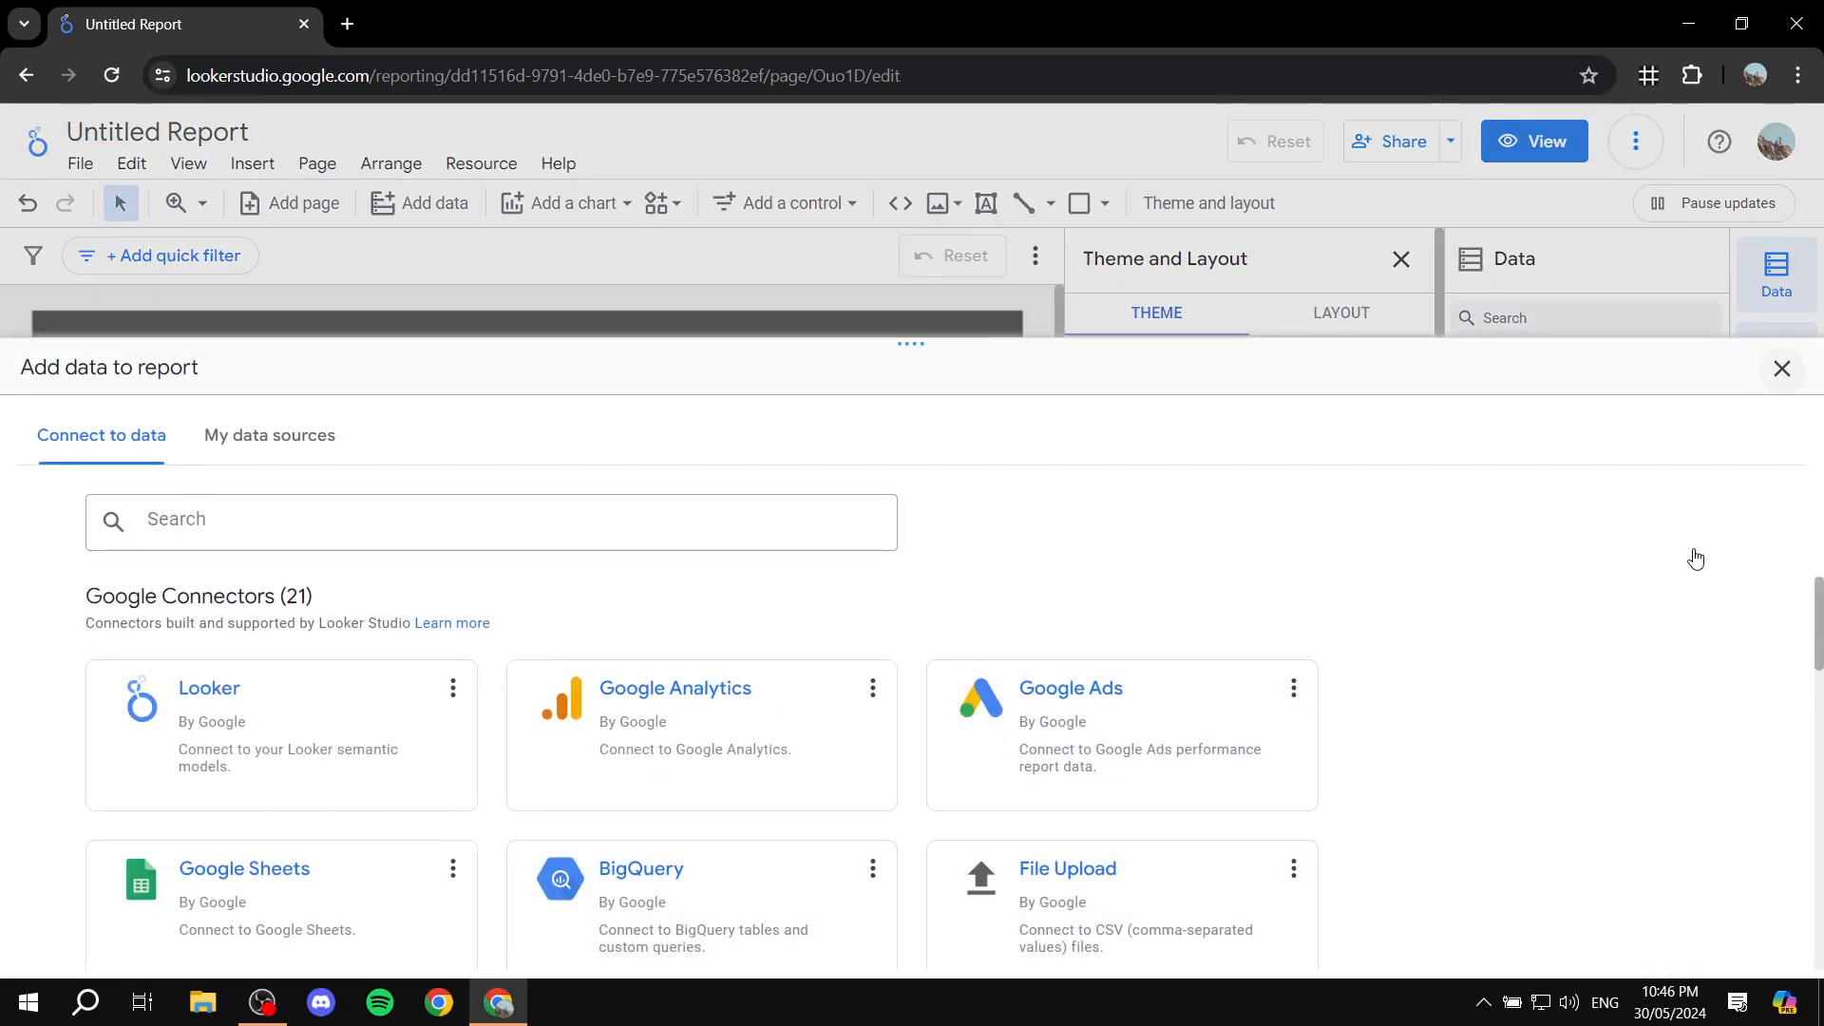
{"action": "left_click", "coordinate": [1782, 373]}
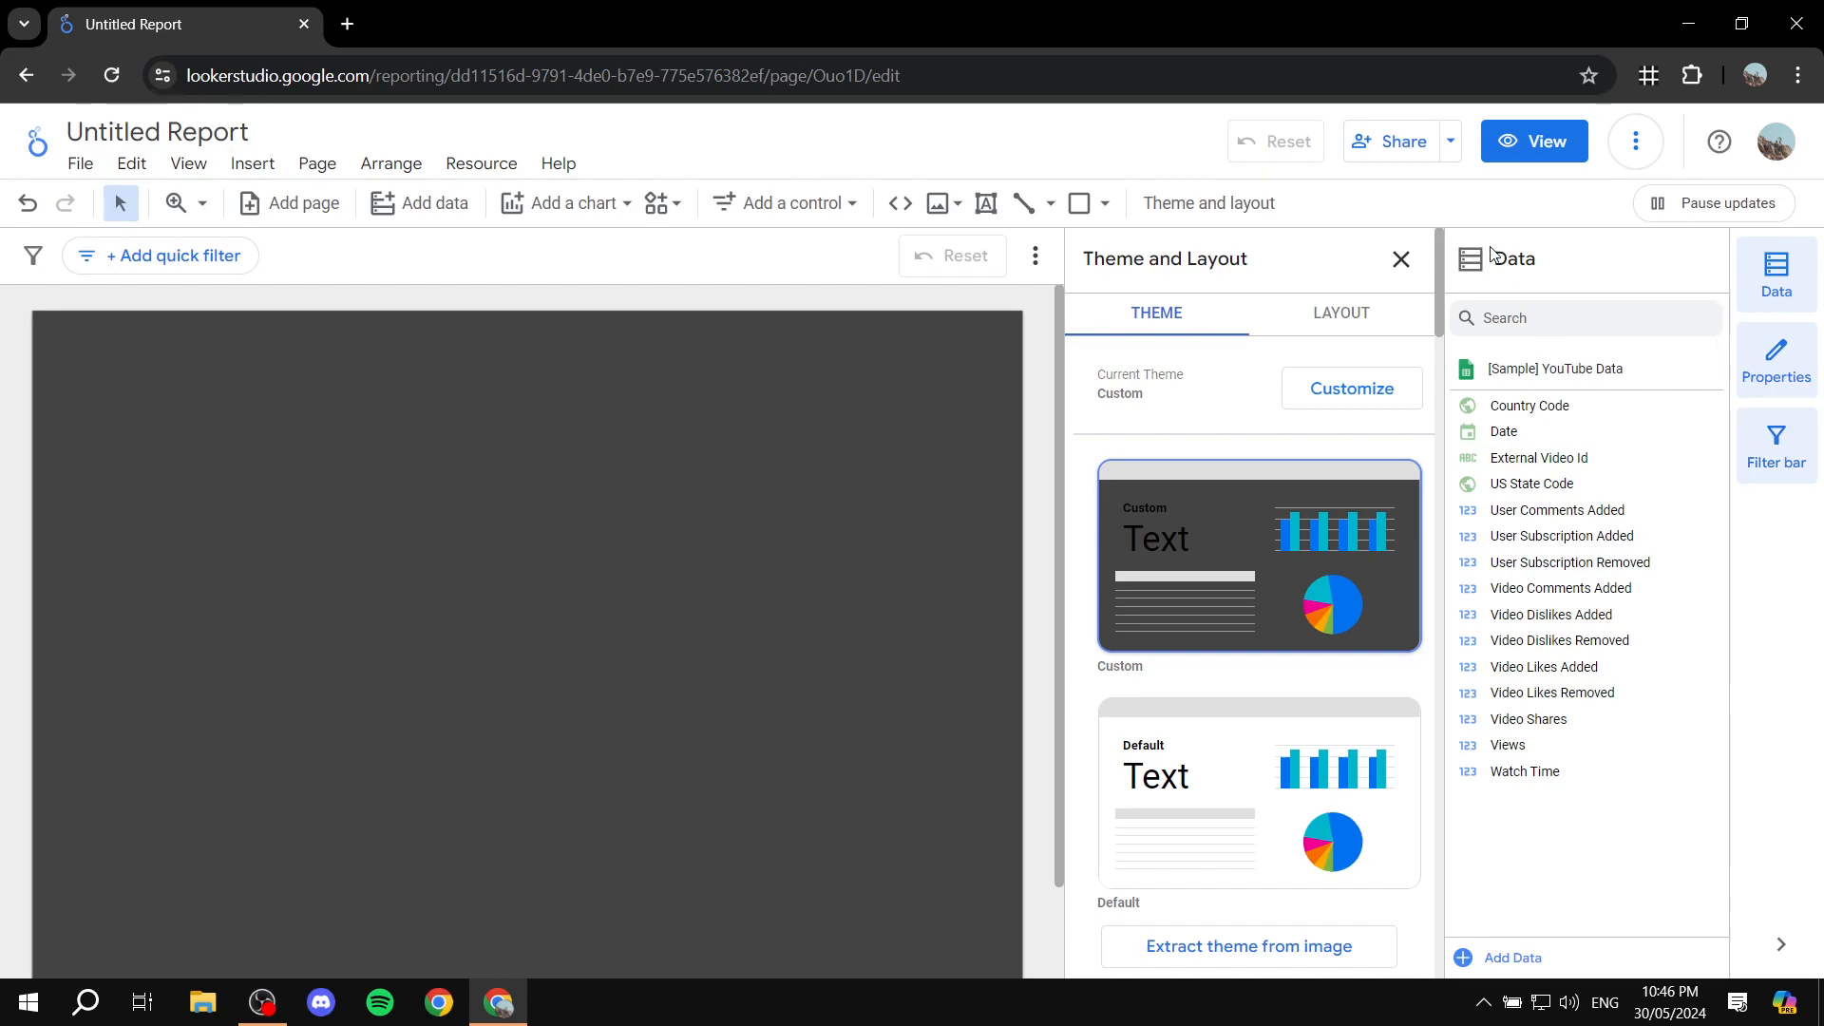
Step: Close the theme and layout settings and examine the charts, controls and shapes available for insertion
{"action": "left_click", "coordinate": [1401, 258]}
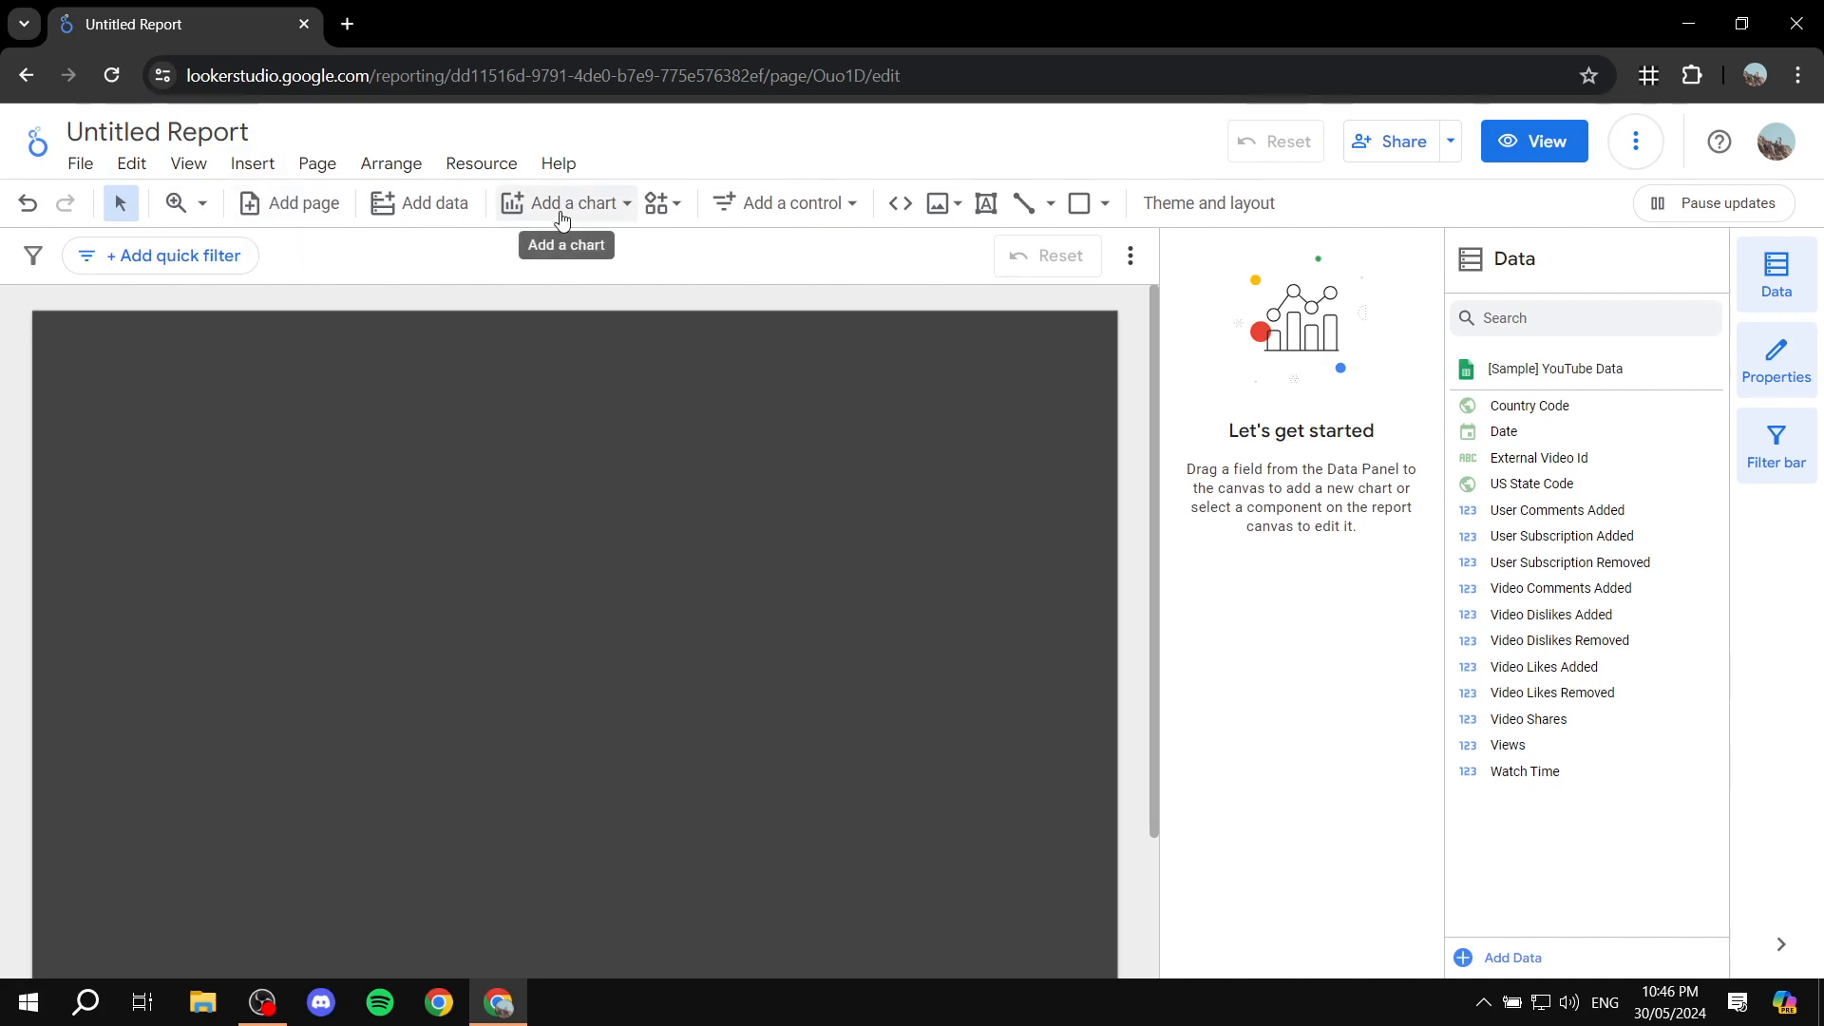
{"action": "left_click", "coordinate": [255, 171]}
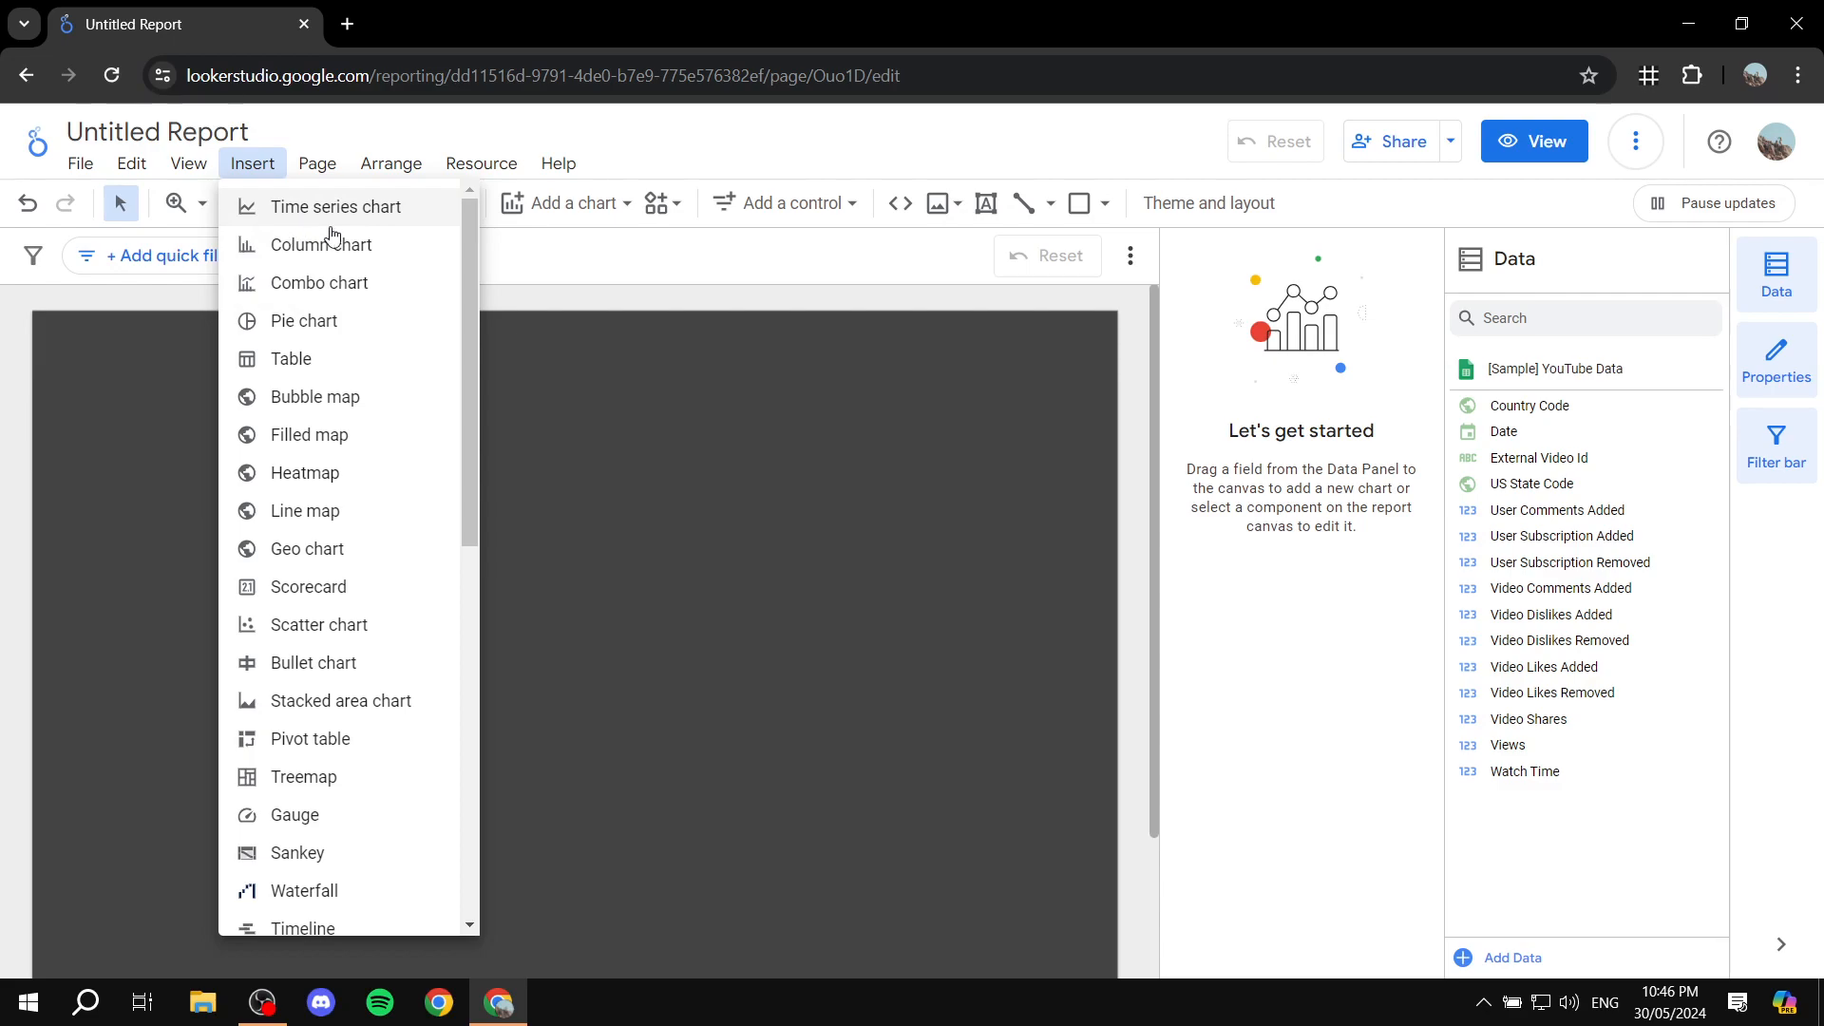
{"action": "scroll", "coordinate": [323, 473], "scroll_direction": "down", "scroll_amount": 4}
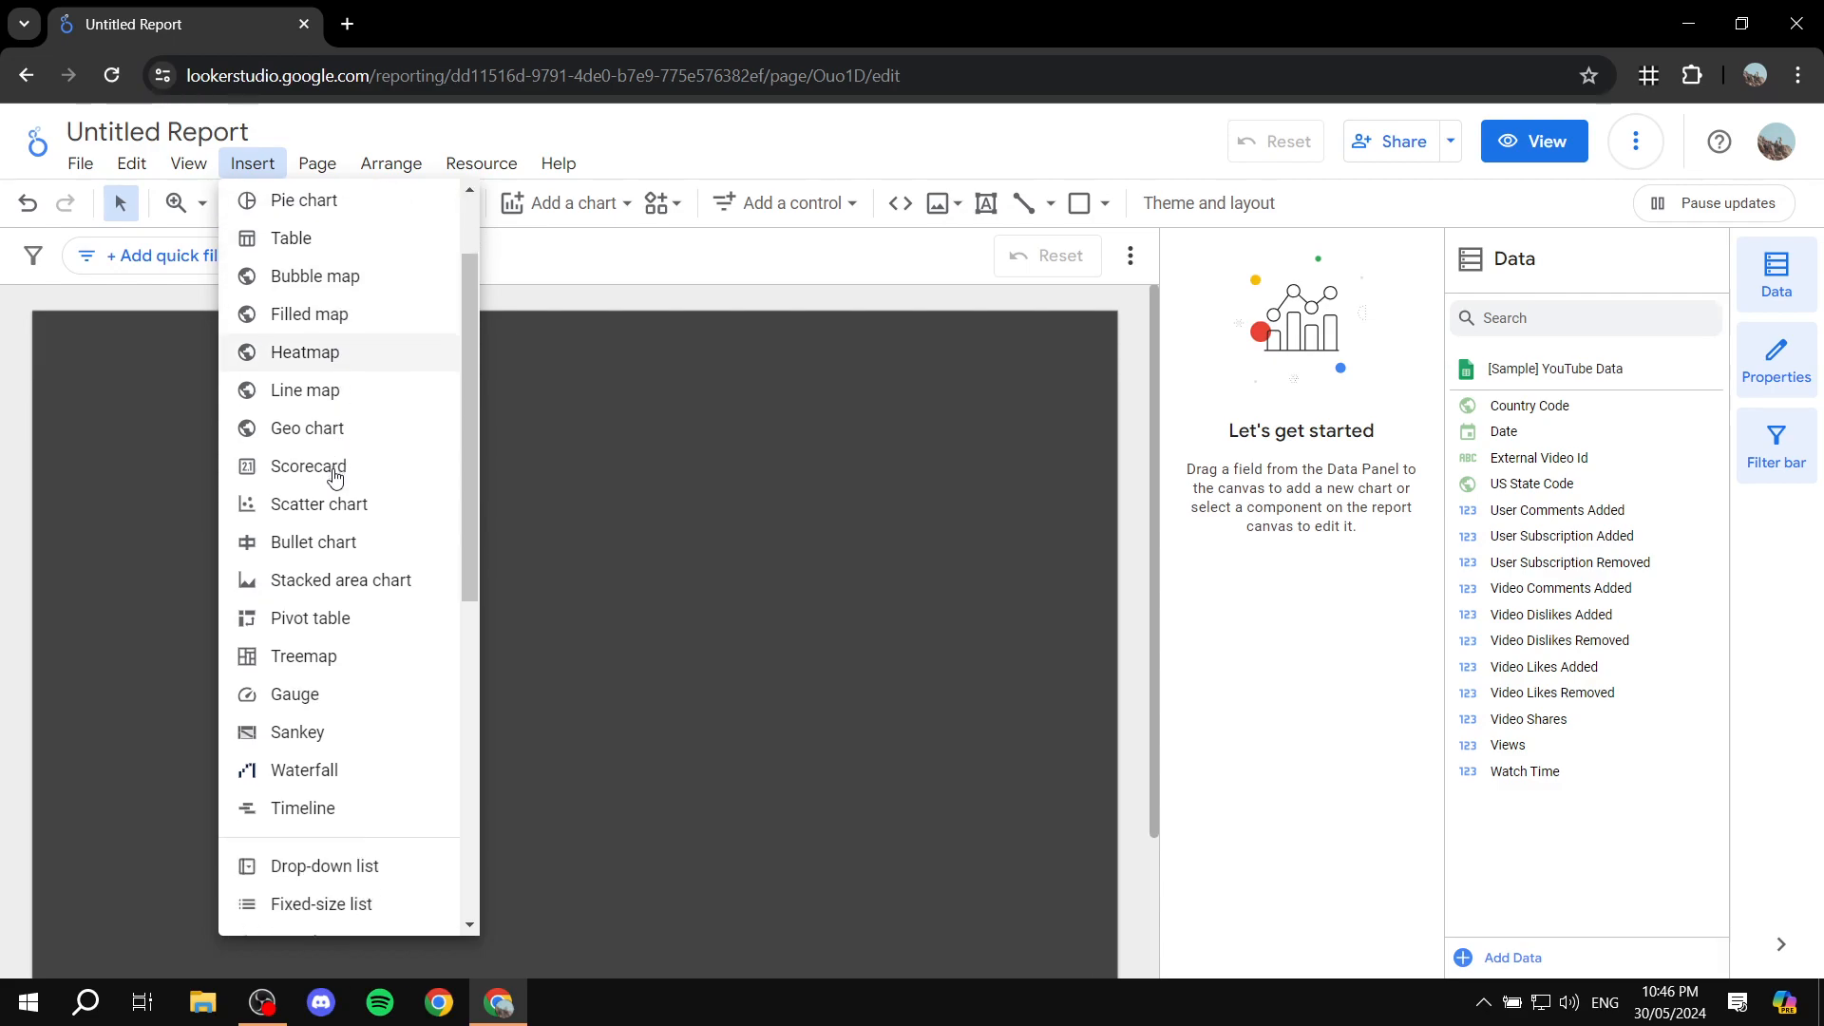
{"action": "scroll", "coordinate": [323, 399], "scroll_direction": "down", "scroll_amount": 4}
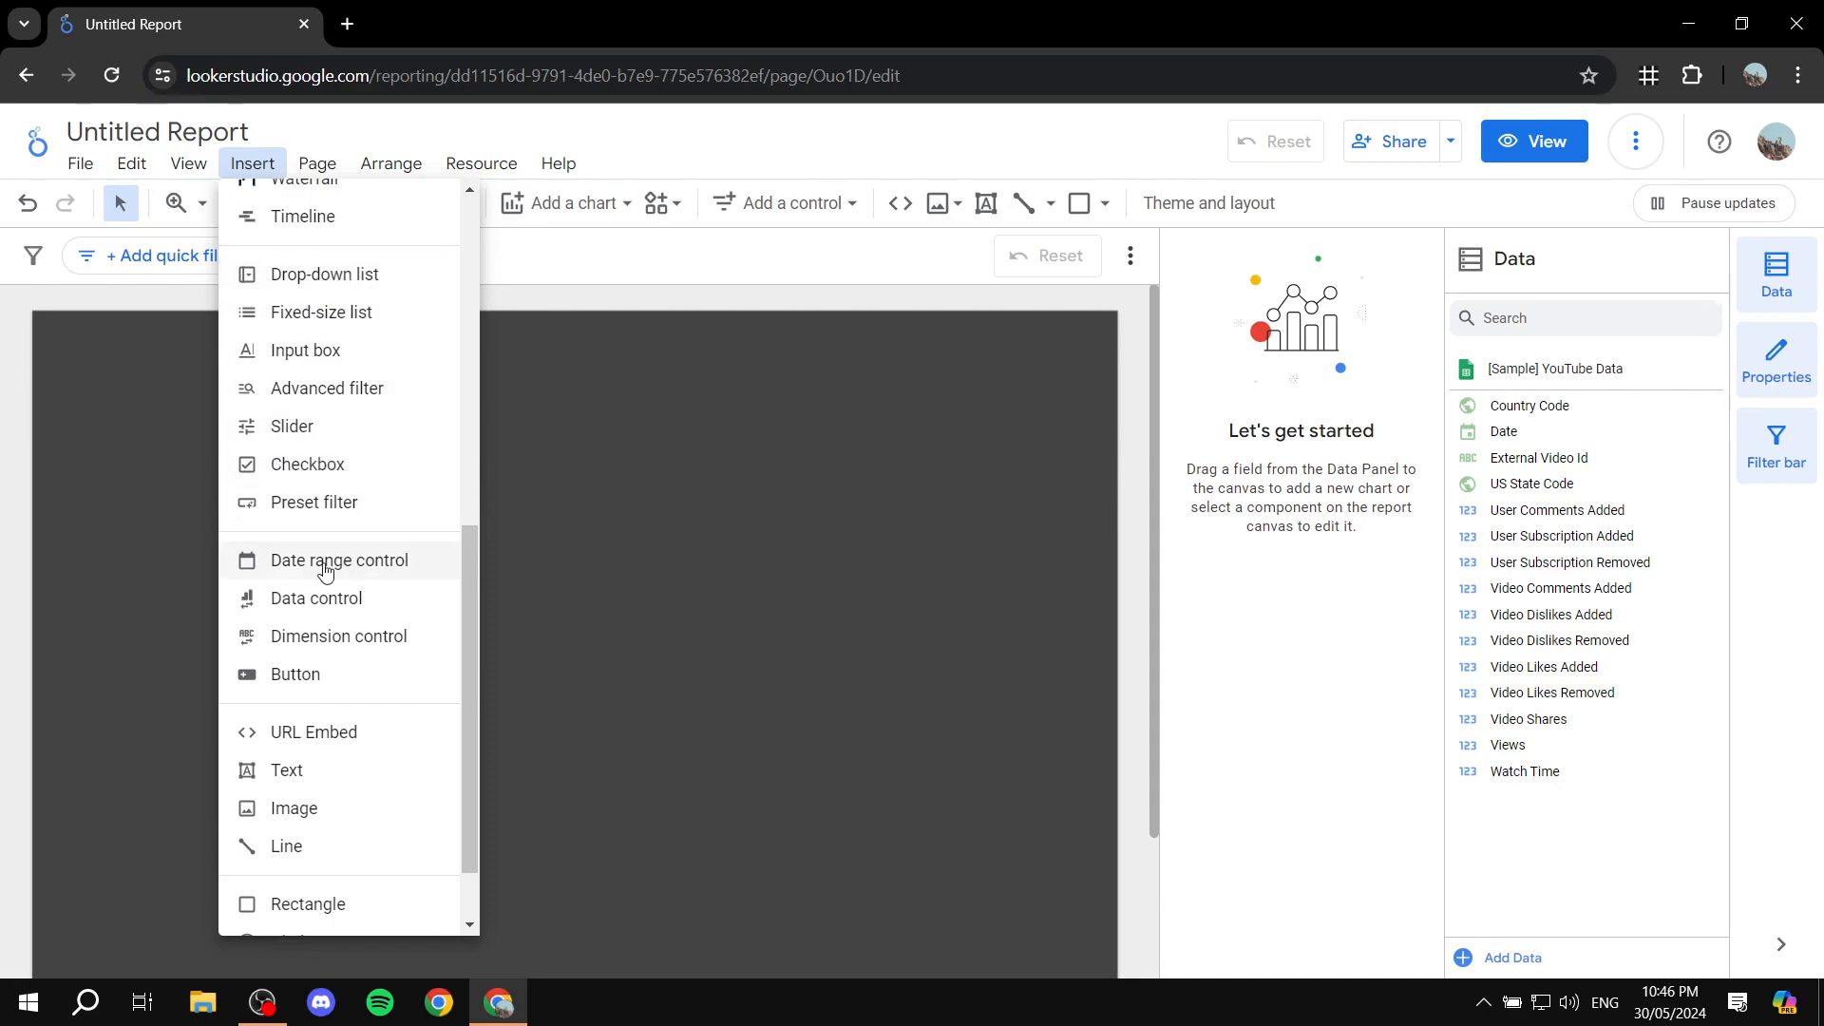
{"action": "scroll", "coordinate": [352, 503], "scroll_direction": "down", "scroll_amount": 2}
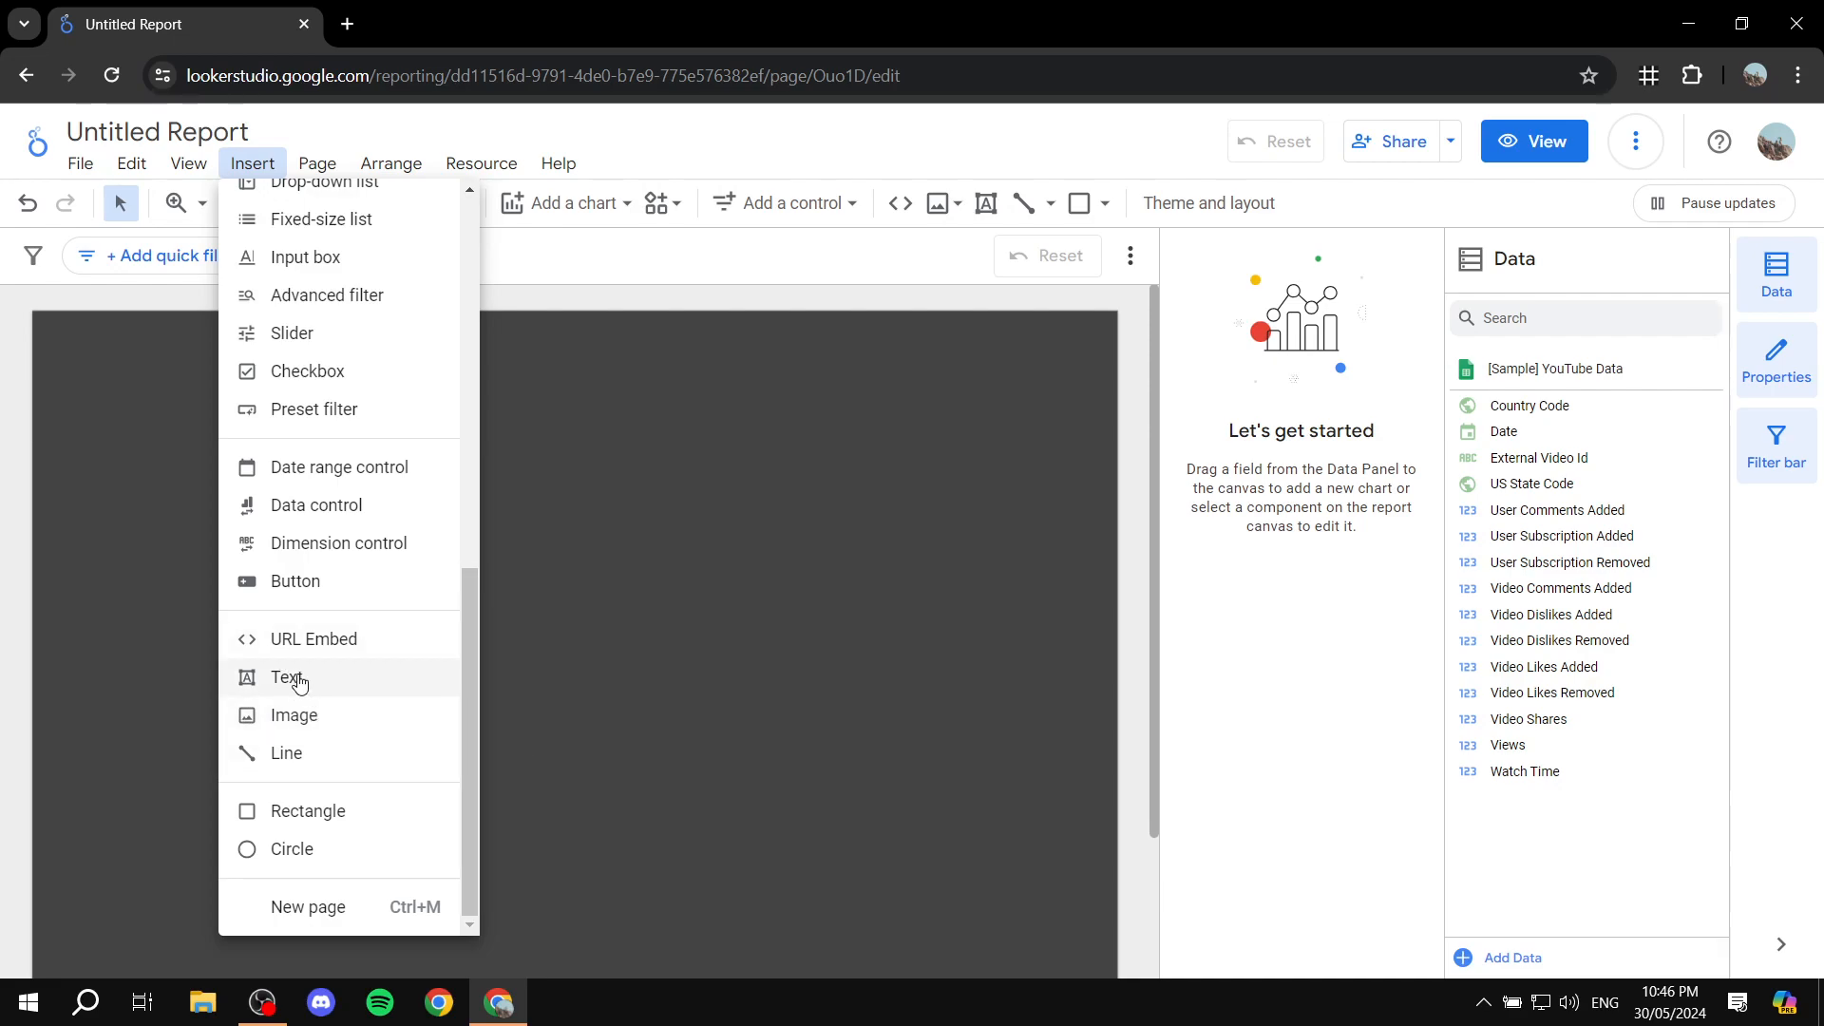
{"action": "left_click", "coordinate": [795, 263]}
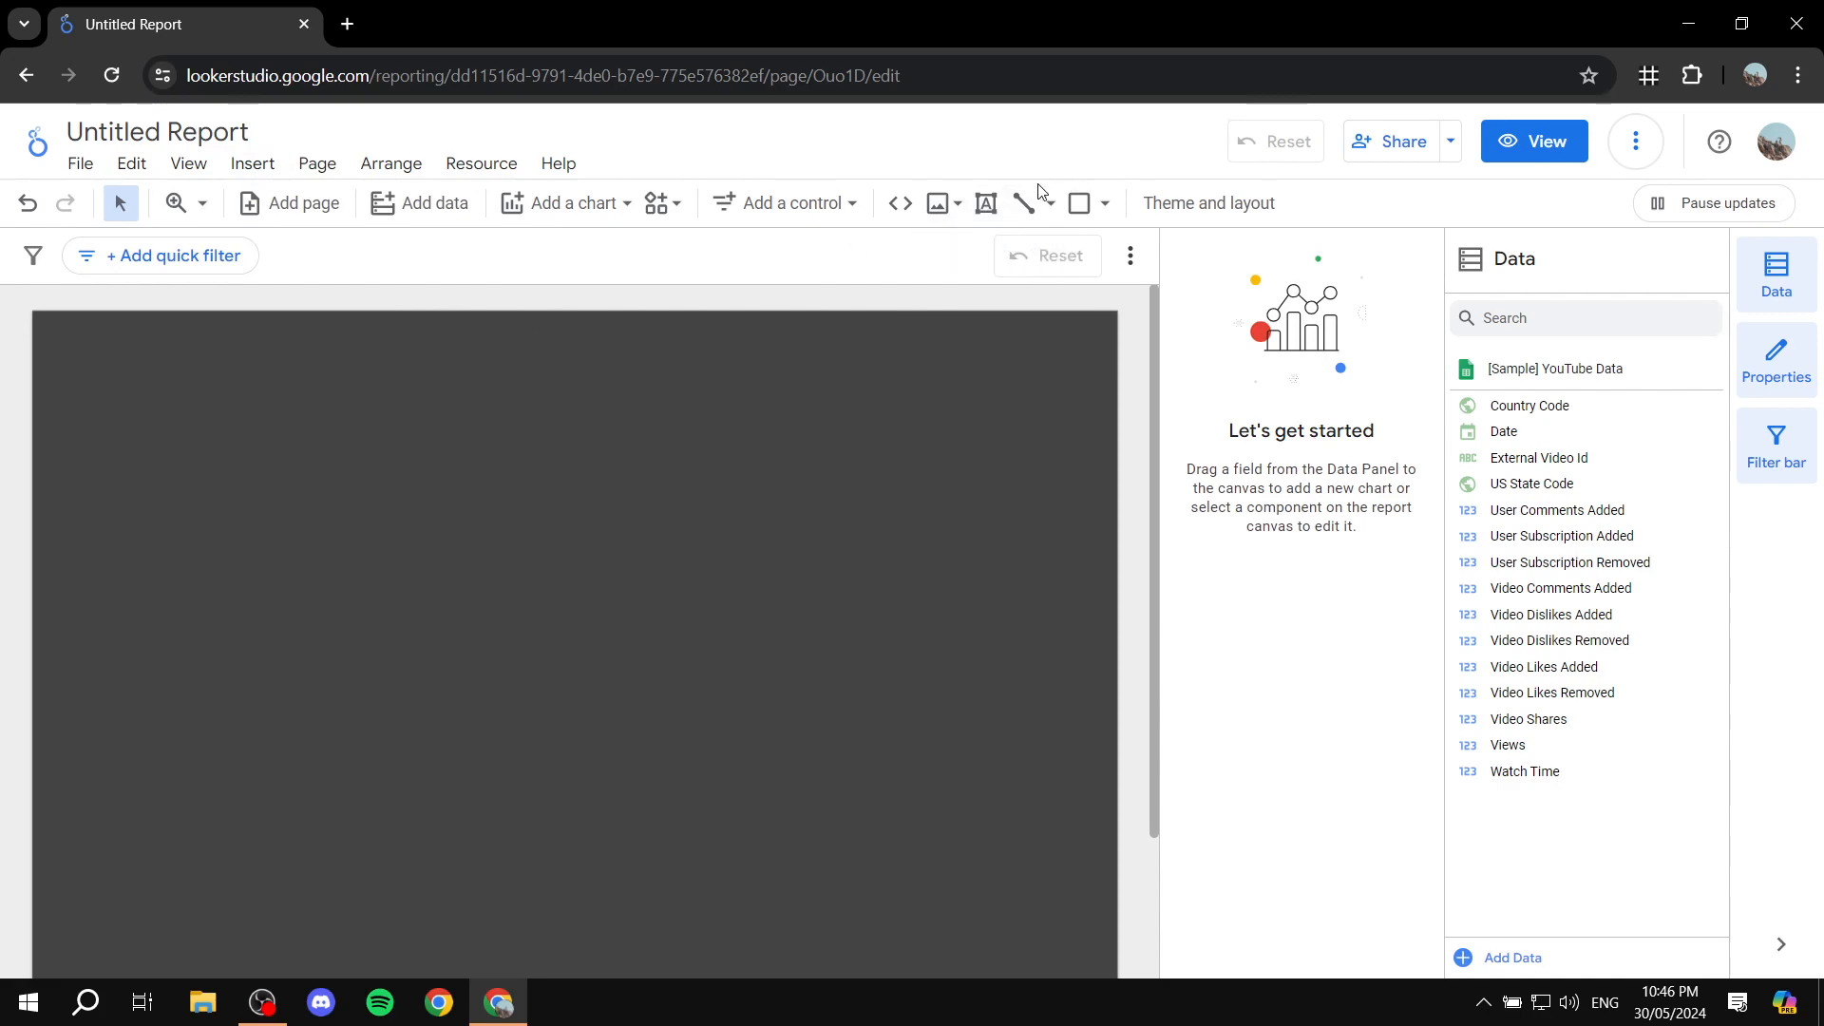
Step: Add a donut chart in the upper-left area of the report page and enlarge it
{"action": "scroll", "coordinate": [595, 493], "scroll_direction": "down", "scroll_amount": 3}
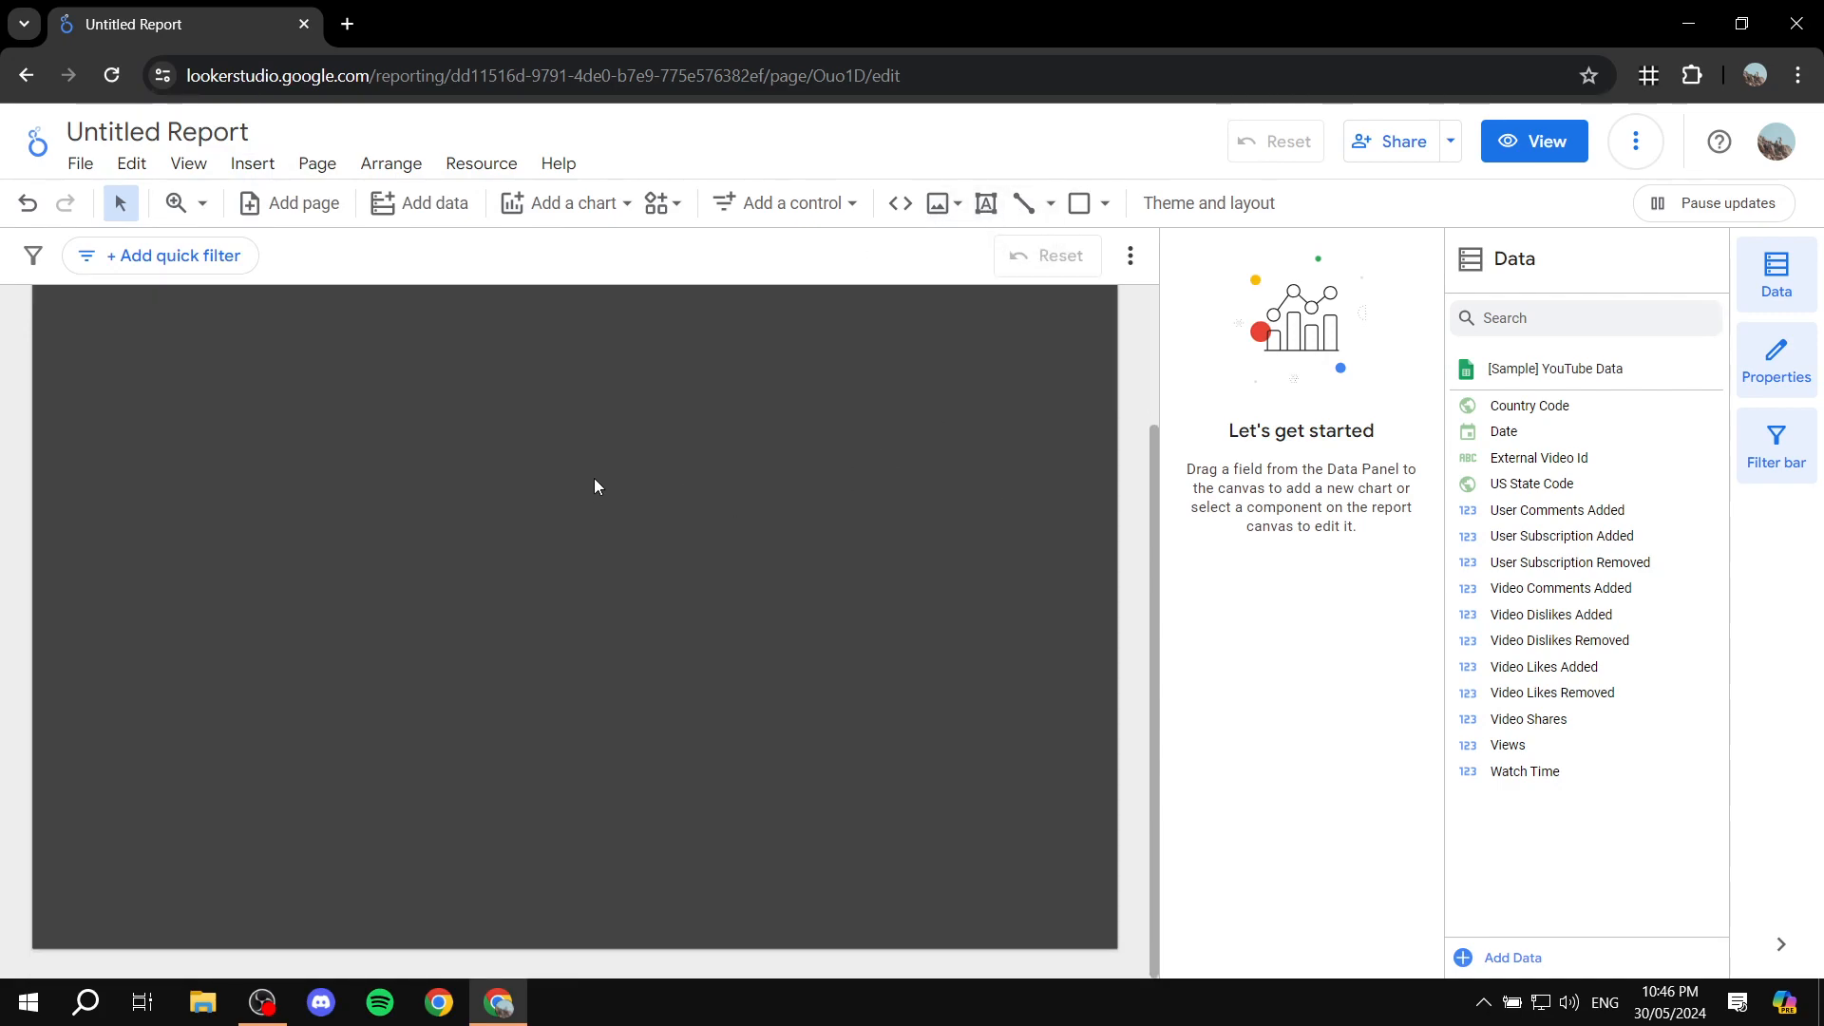
{"action": "scroll", "coordinate": [549, 422], "scroll_direction": "up", "scroll_amount": 3}
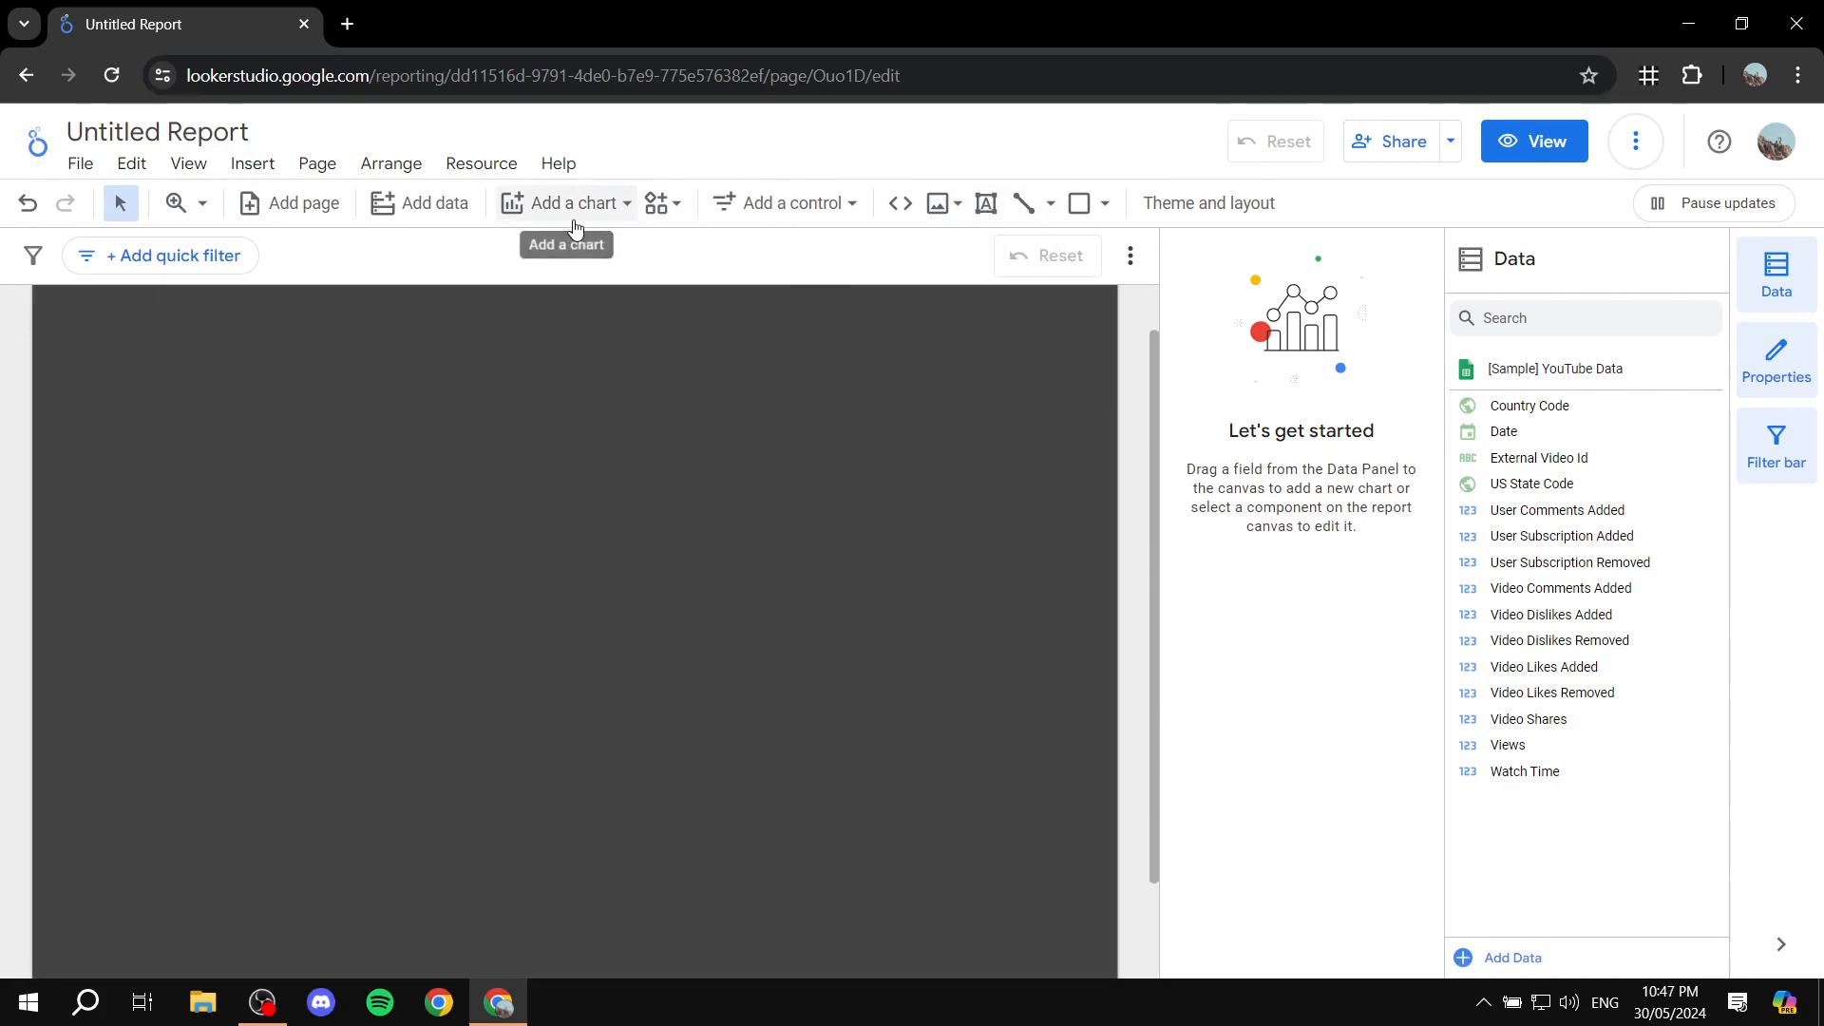
{"action": "left_click", "coordinate": [598, 205]}
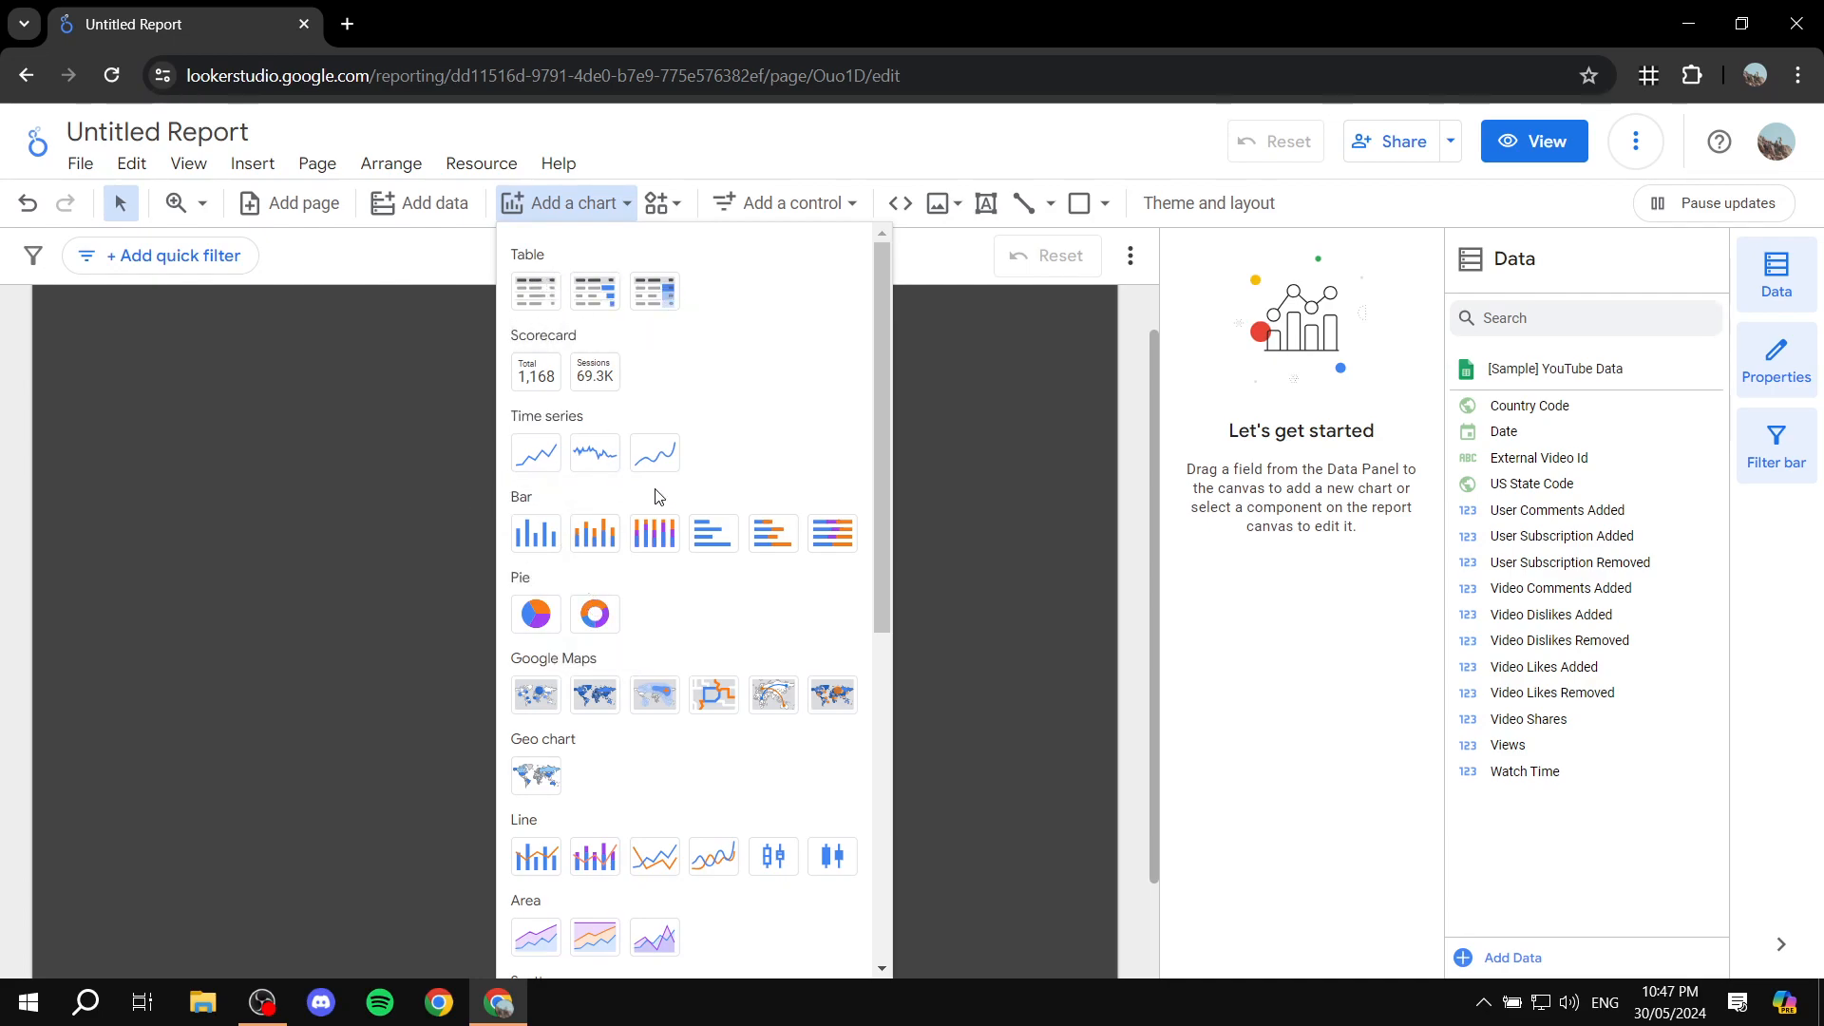
{"action": "left_click", "coordinate": [596, 616]}
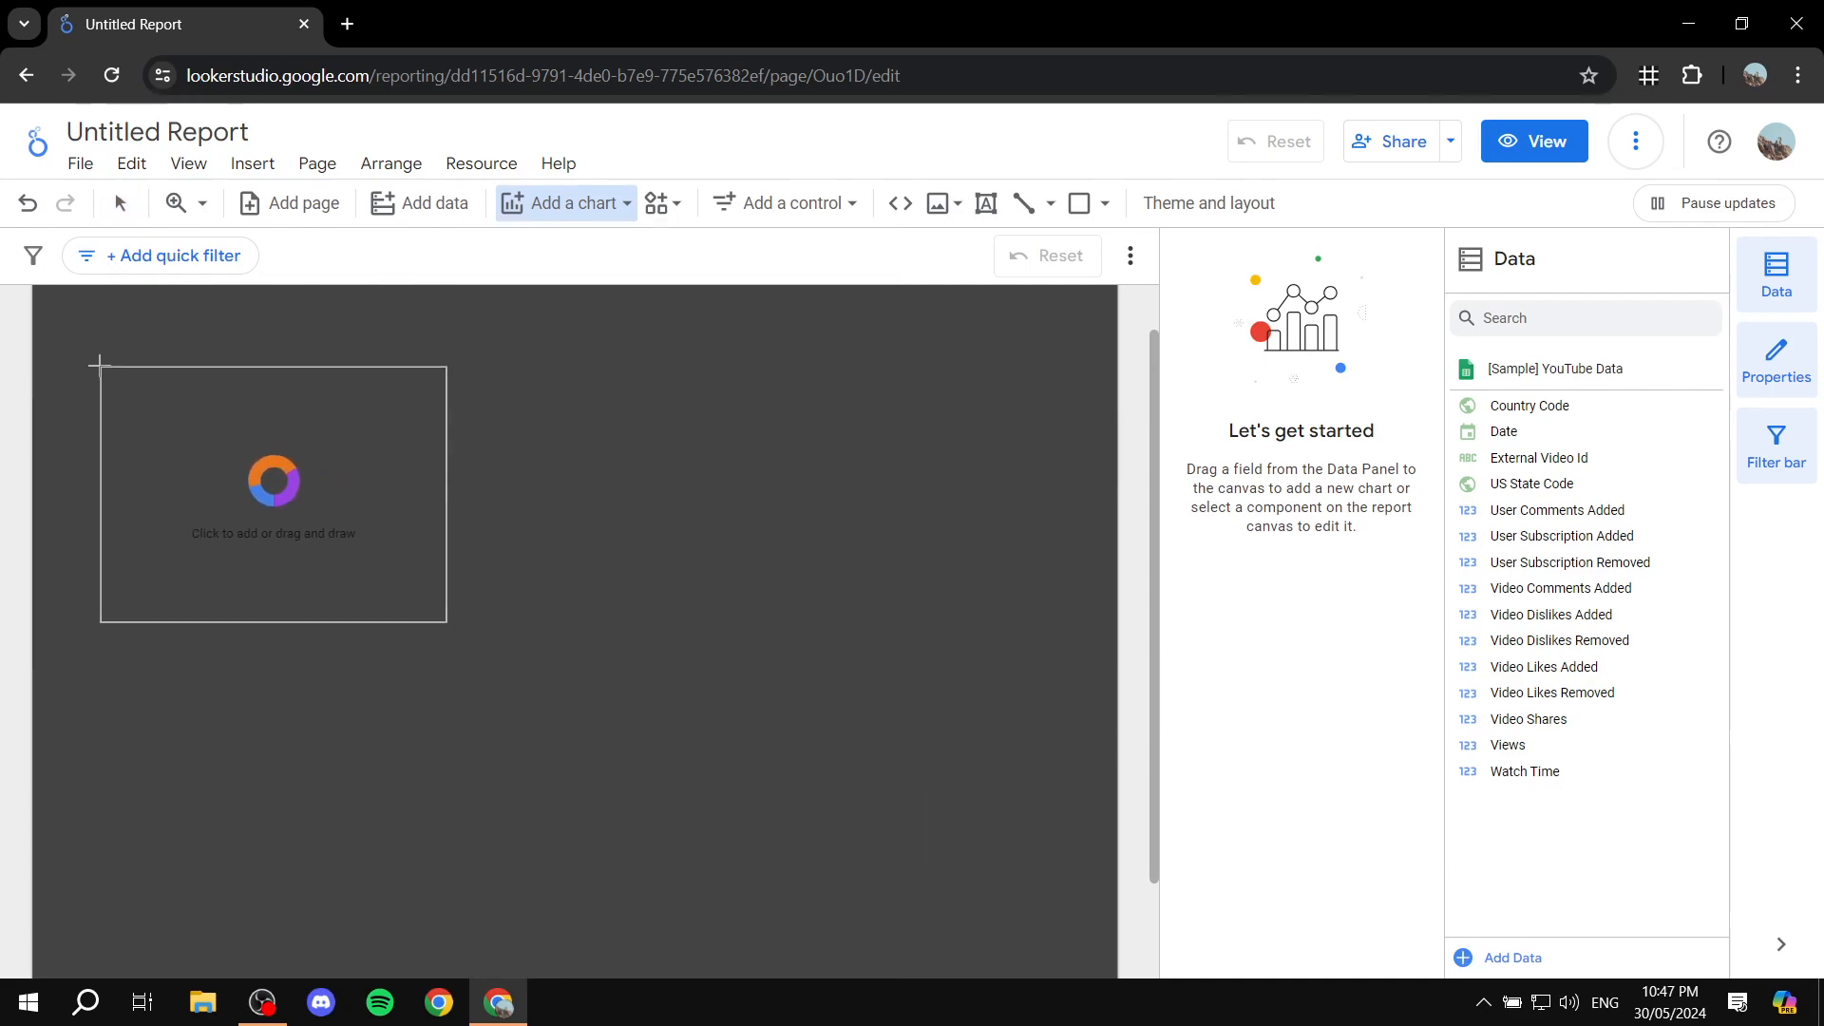
{"action": "left_click", "coordinate": [67, 359]}
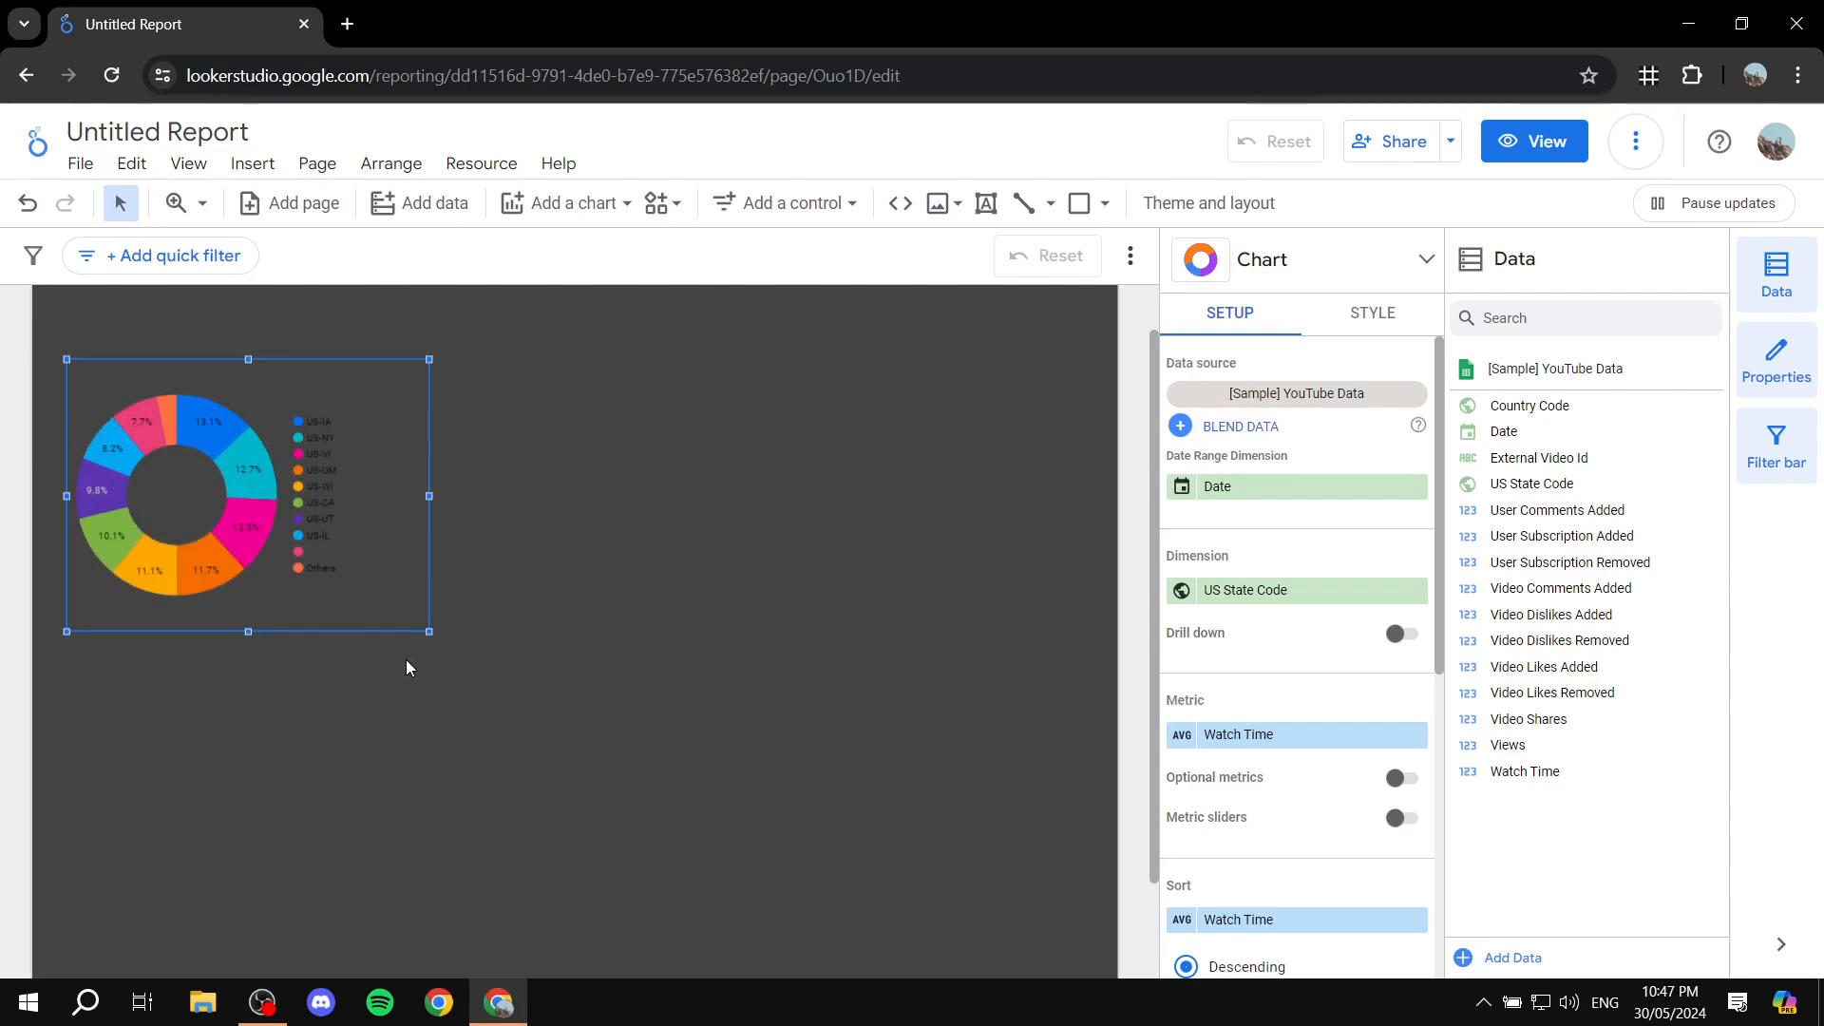
{"action": "left_click_drag", "start_coordinate": [427, 634], "coordinate": [576, 750]}
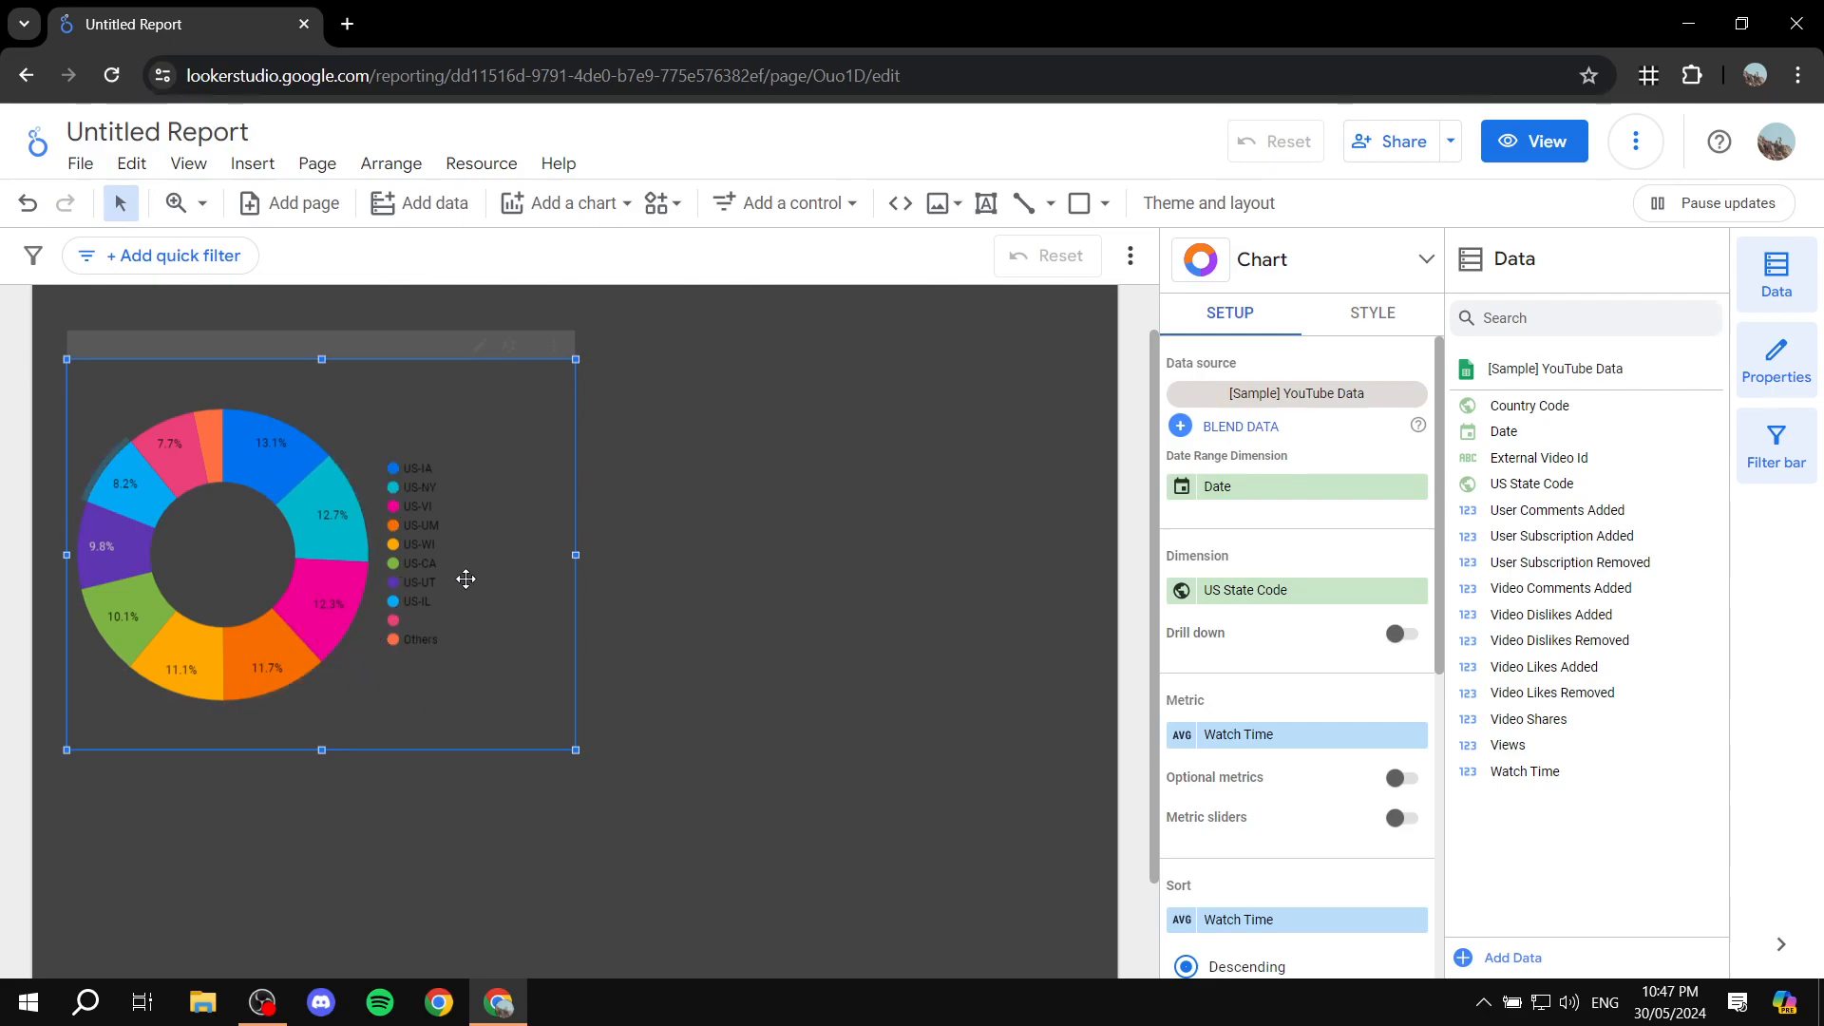
Step: Examine the donut chart's setup options, including the available dimensions, sorting, default date range, filter and chart interactions
{"action": "left_click", "coordinate": [709, 461]}
{"action": "left_click", "coordinate": [504, 436]}
{"action": "scroll", "coordinate": [1173, 570], "scroll_direction": "down", "scroll_amount": 1}
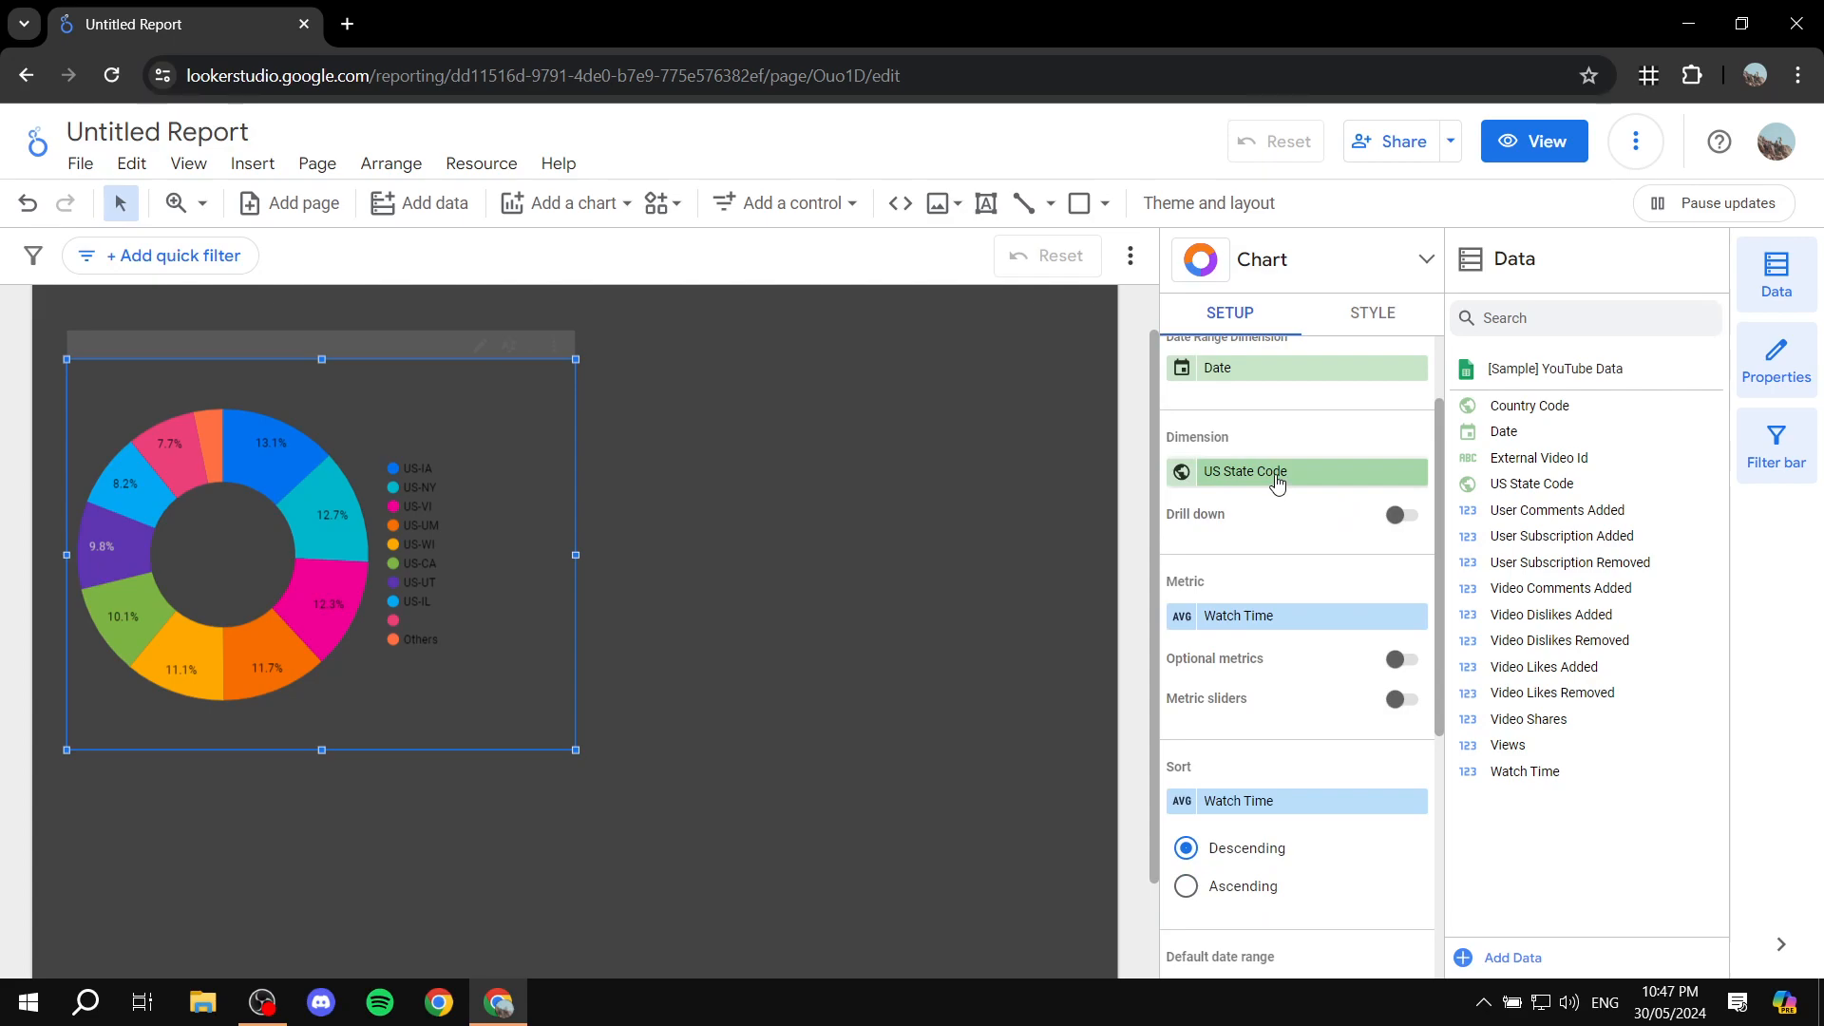
{"action": "left_click", "coordinate": [1276, 483]}
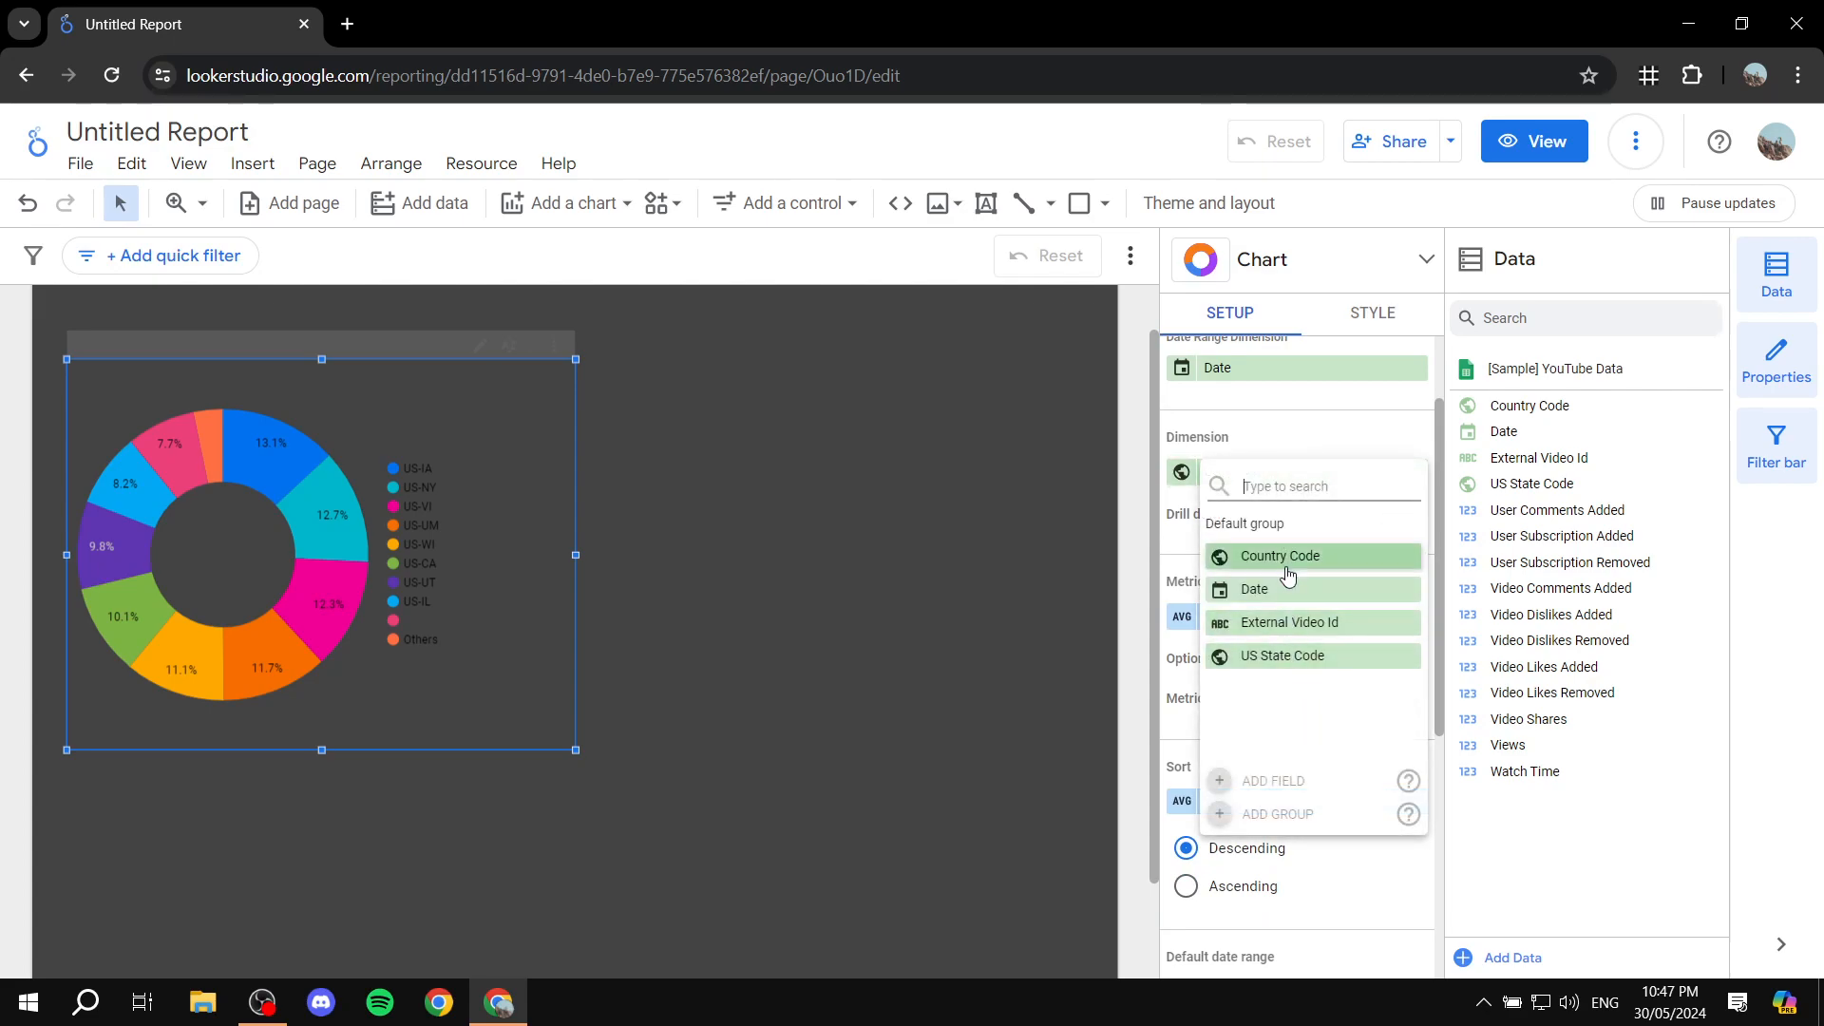
{"action": "left_click", "coordinate": [1280, 440]}
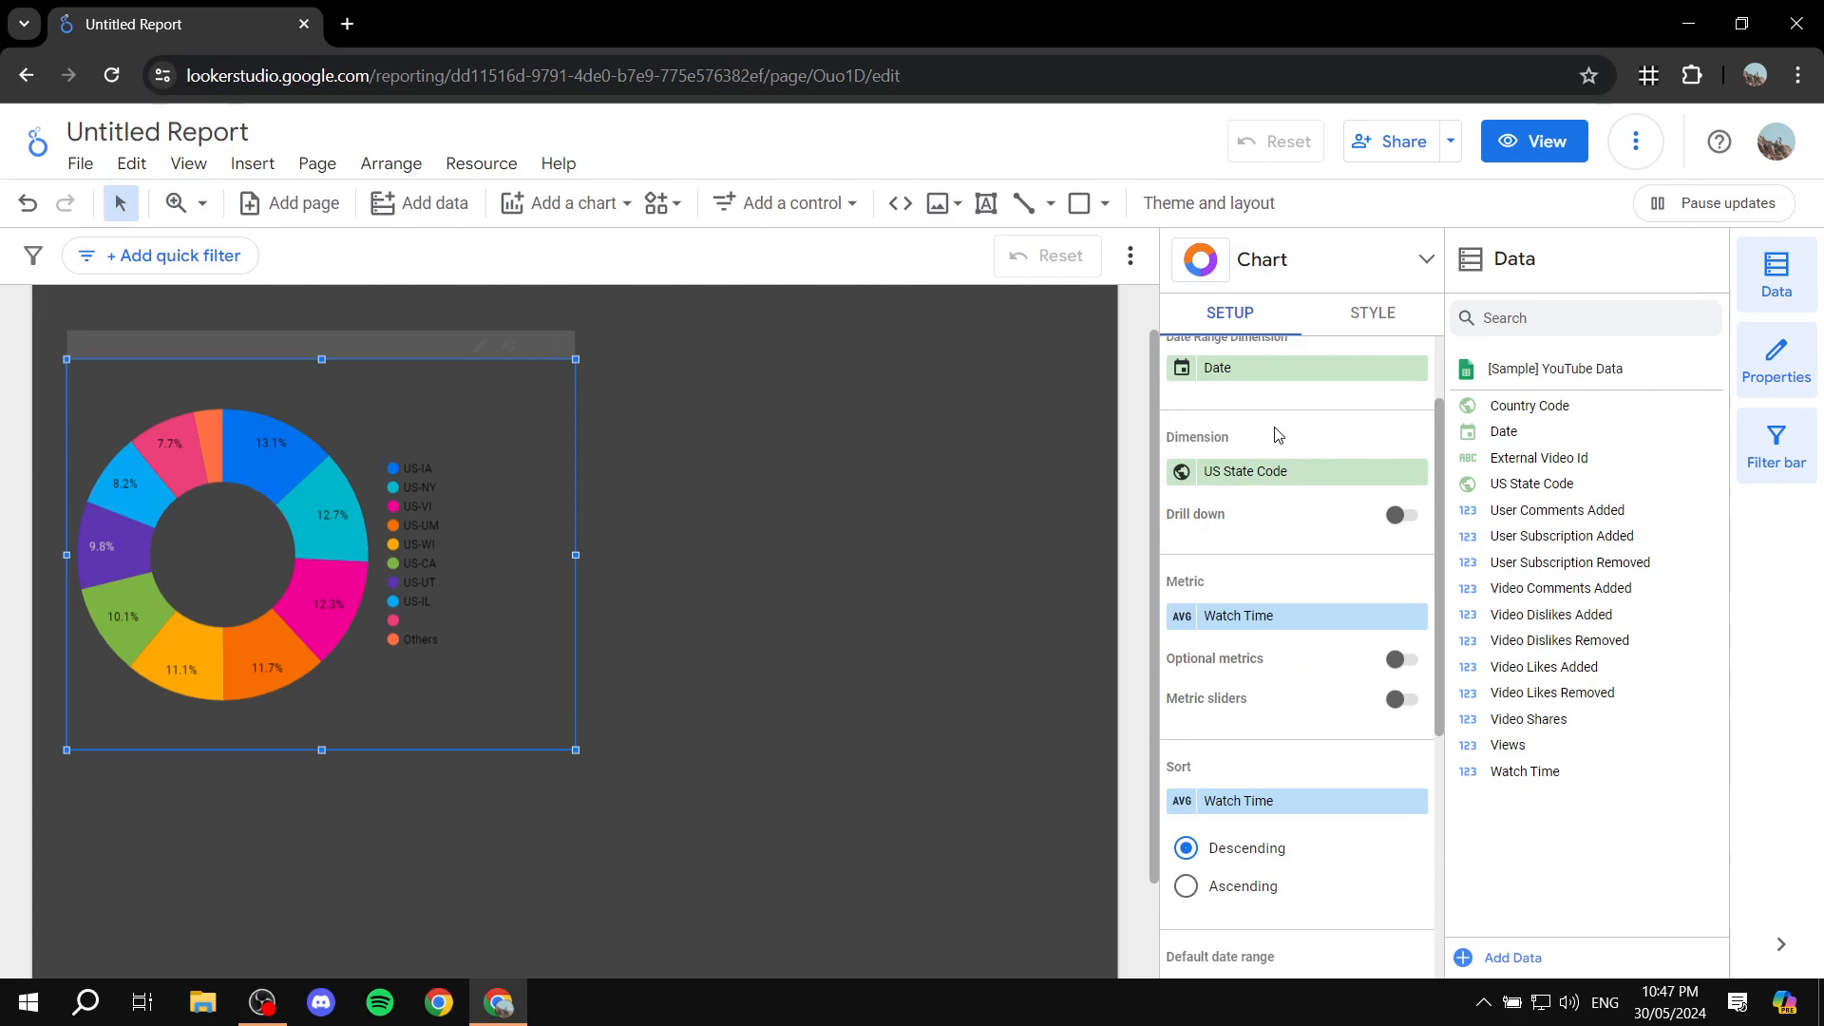
{"action": "scroll", "coordinate": [1278, 437], "scroll_direction": "down", "scroll_amount": 3}
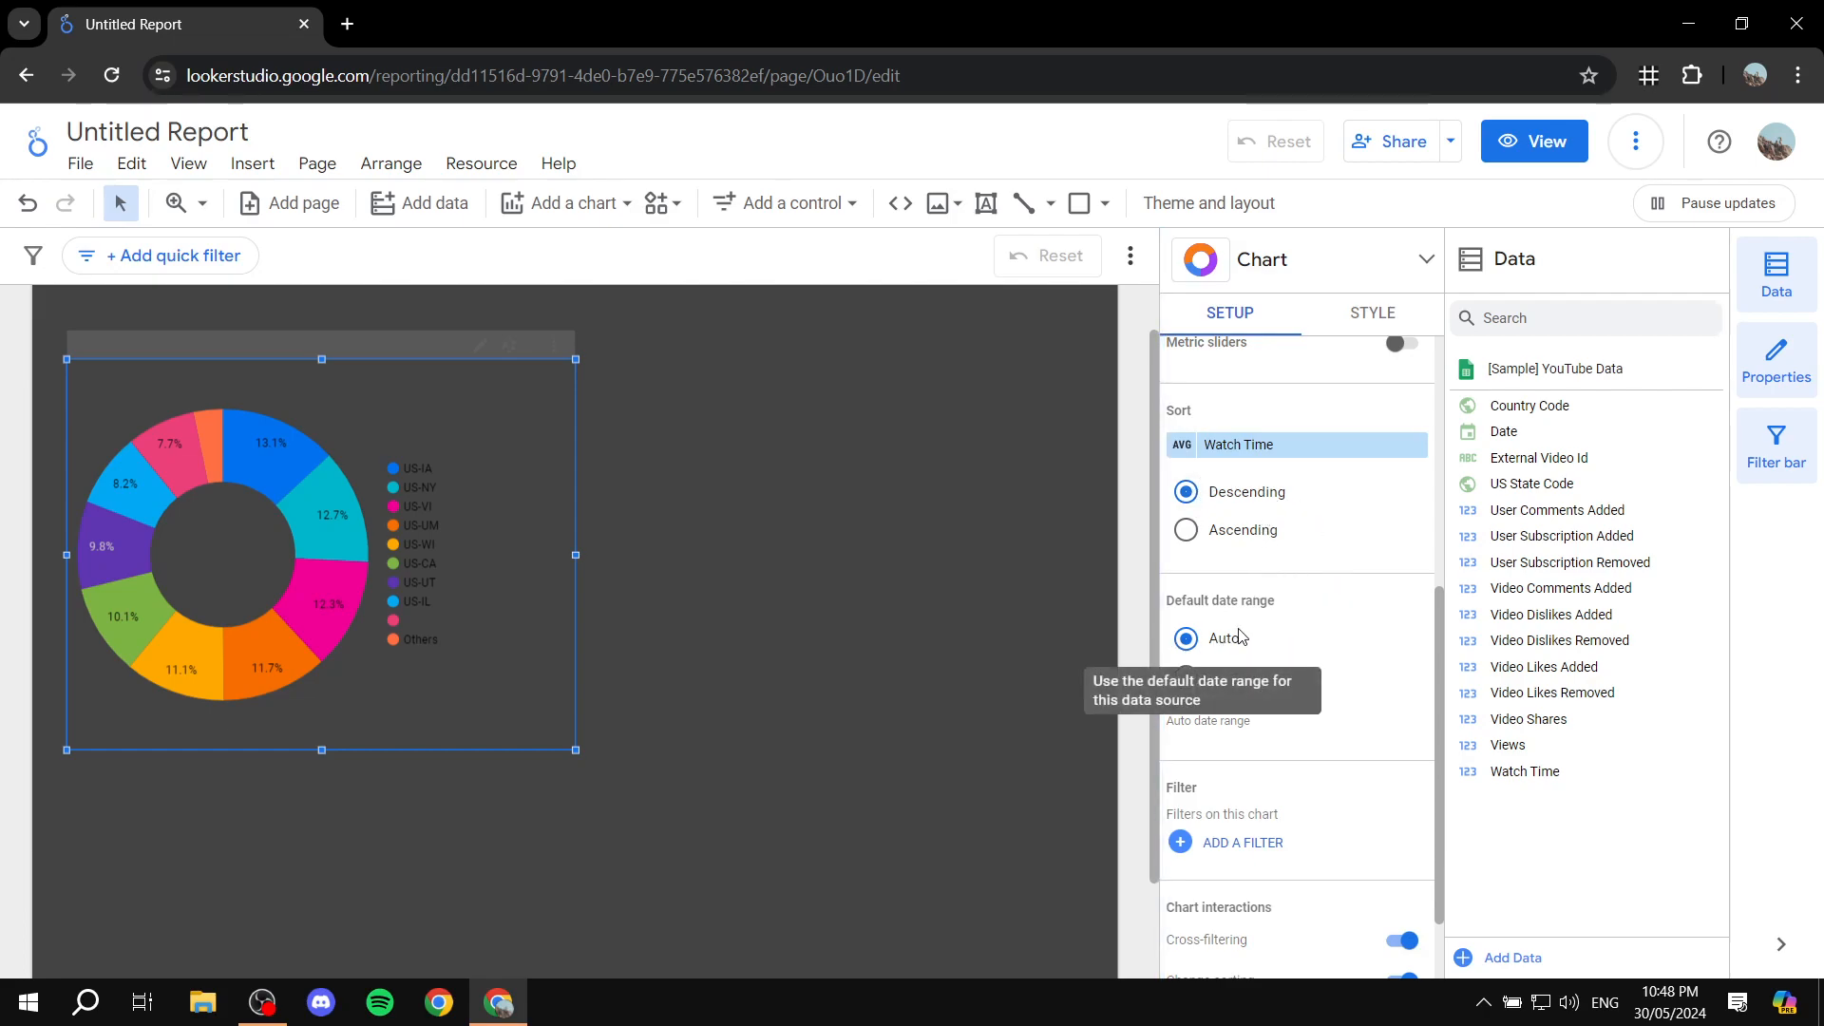
{"action": "scroll", "coordinate": [1273, 633], "scroll_direction": "down", "scroll_amount": 1}
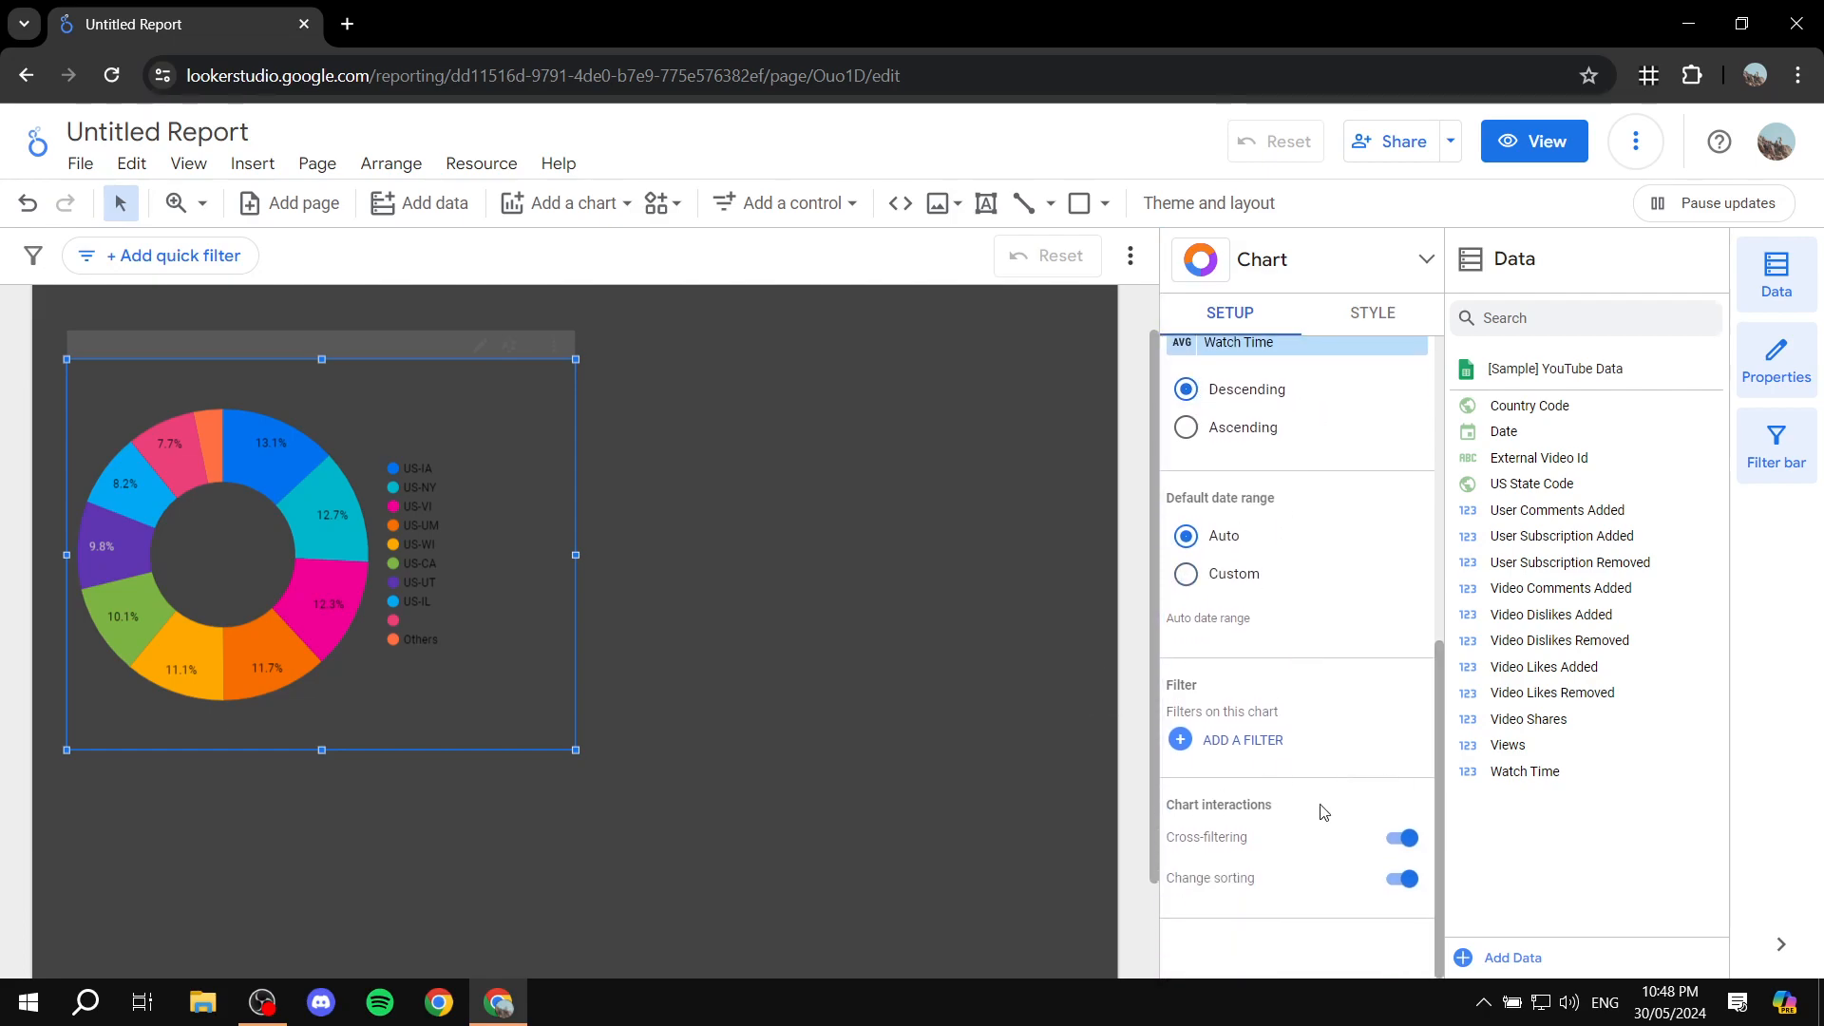
{"action": "scroll", "coordinate": [1344, 789], "scroll_direction": "up", "scroll_amount": 6}
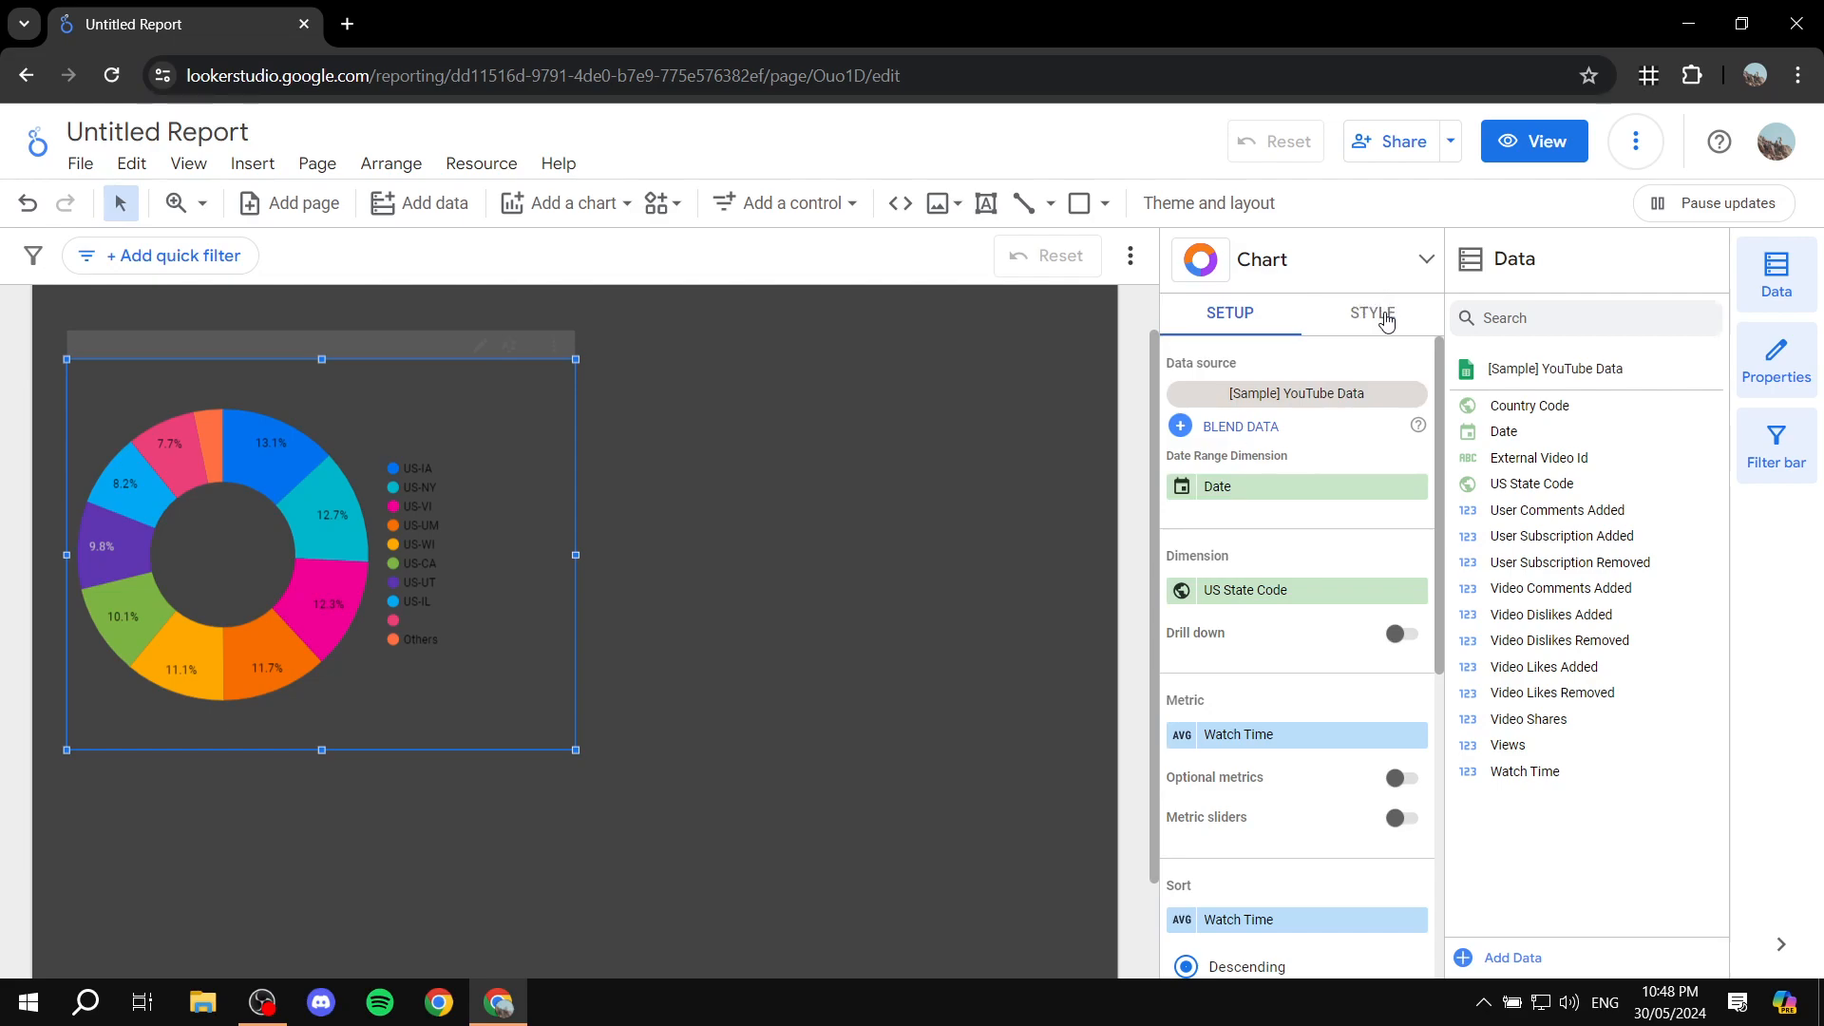
Step: Open the donut chart's style options and turn its title on and off again
{"action": "left_click", "coordinate": [1387, 321]}
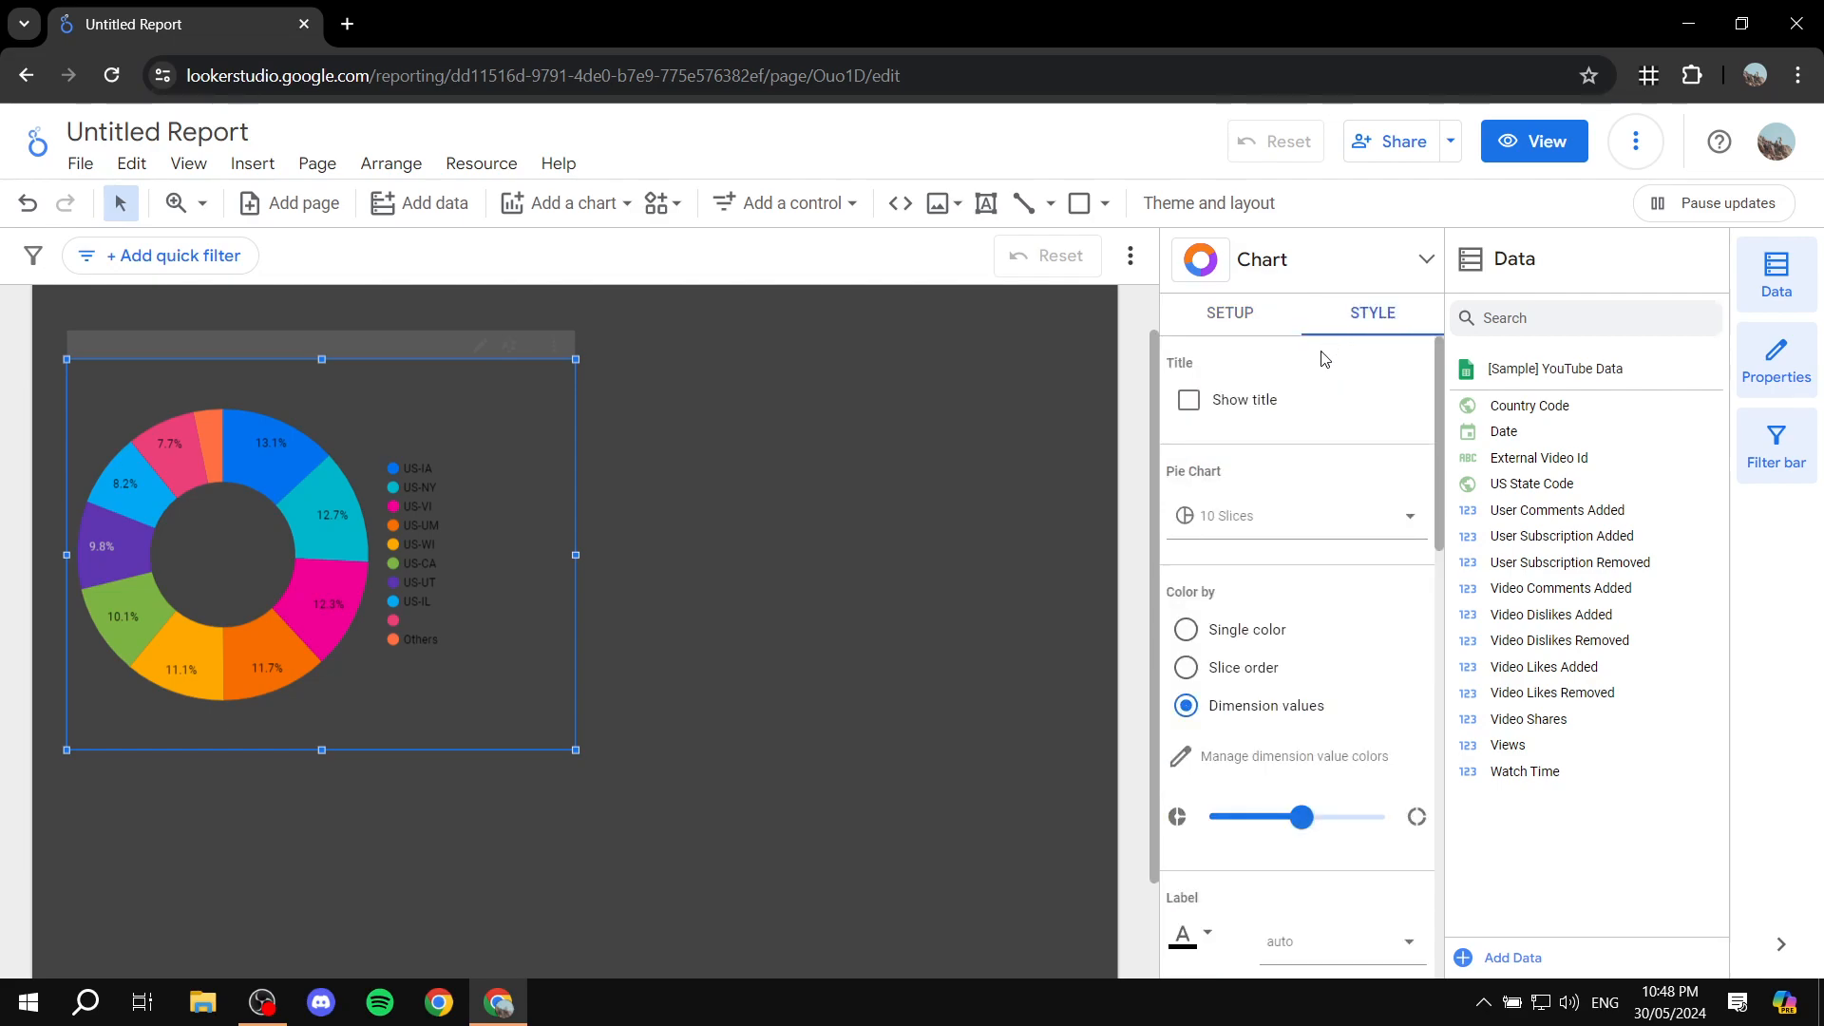
{"action": "left_click", "coordinate": [1186, 403]}
{"action": "left_click", "coordinate": [1190, 402]}
Step: Try colouring the donut chart in a single yellow colour and by slice order, and return to colouring by dimension values
{"action": "scroll", "coordinate": [1299, 509], "scroll_direction": "down", "scroll_amount": 1}
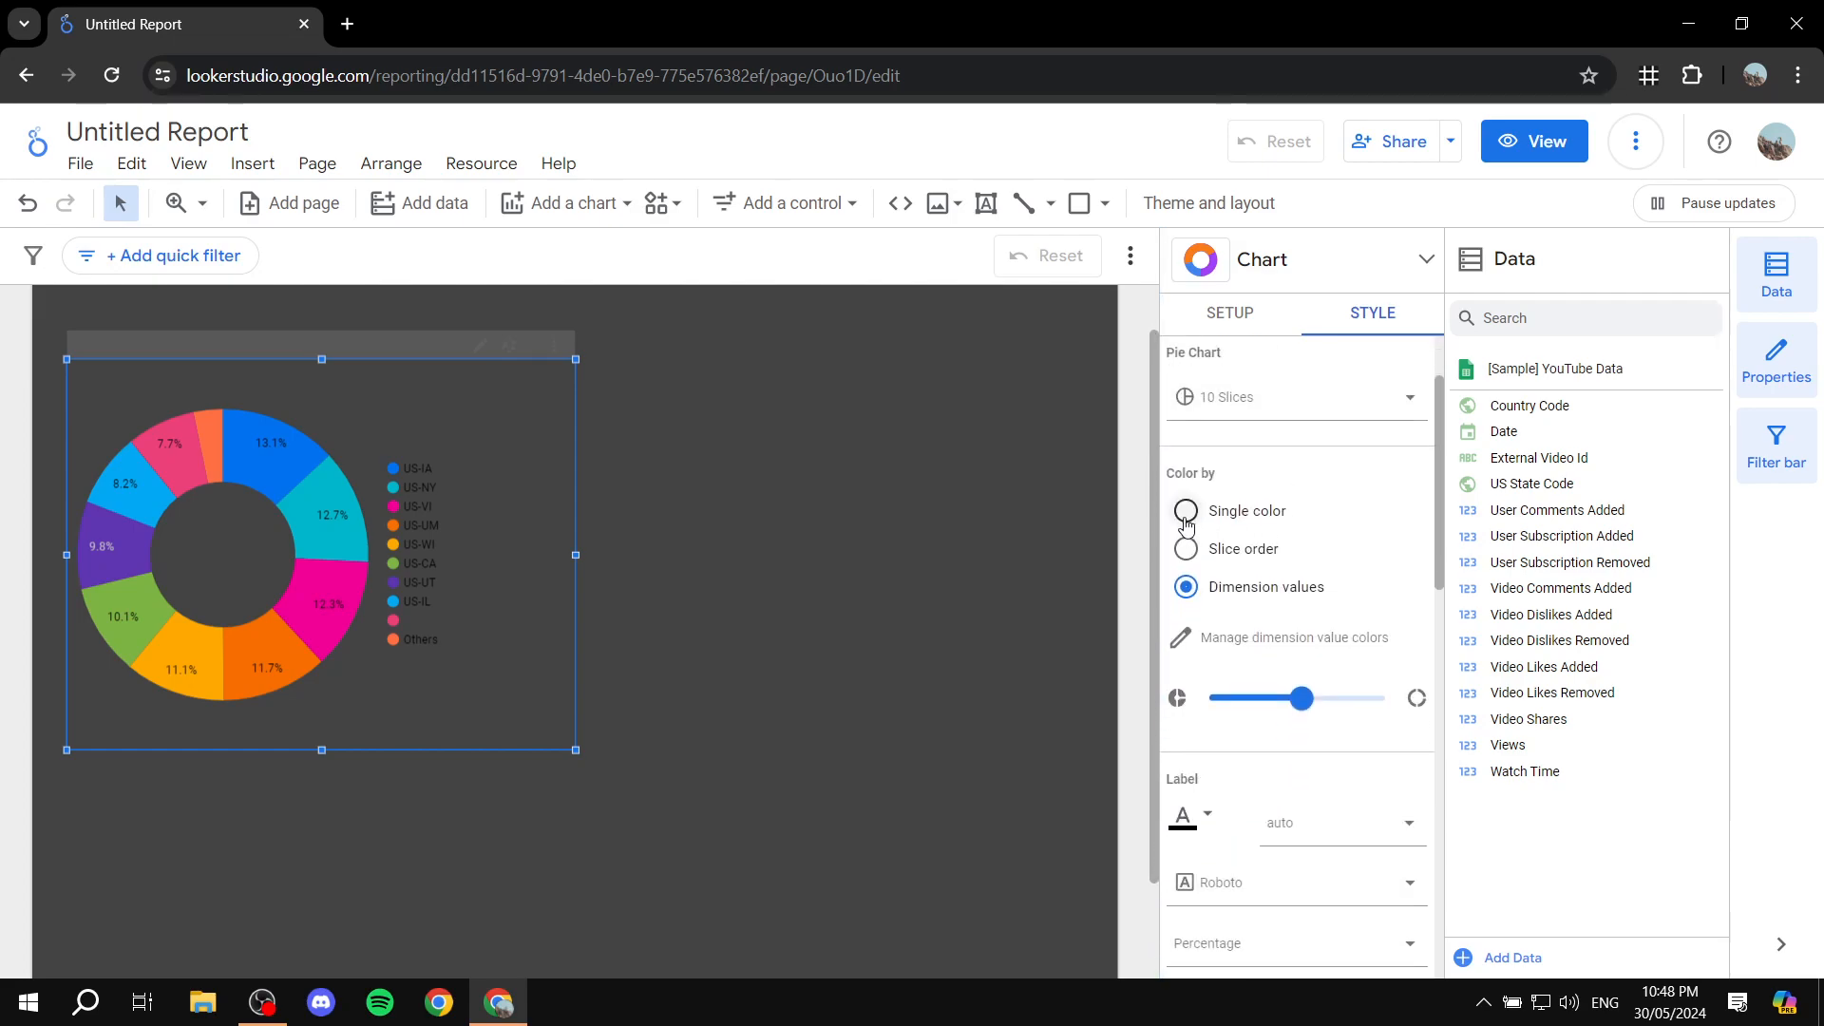
{"action": "left_click", "coordinate": [1185, 519]}
{"action": "left_click", "coordinate": [1179, 628]}
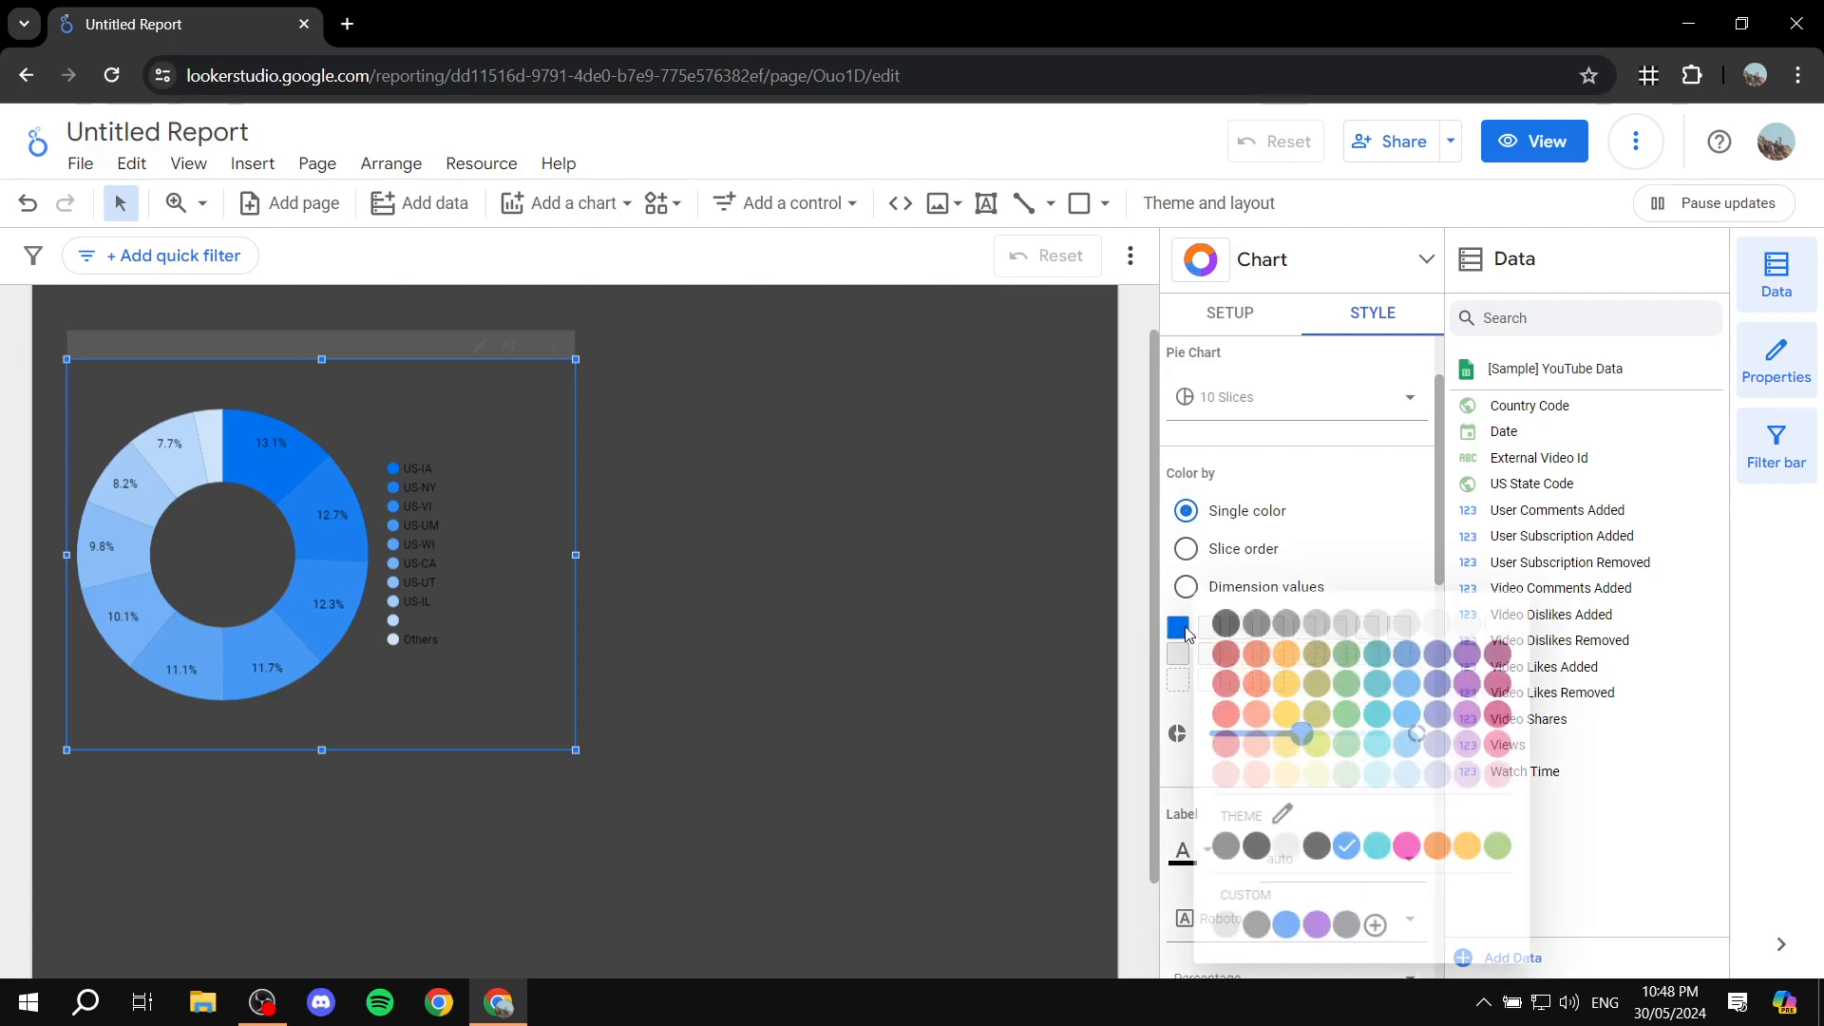
{"action": "left_click", "coordinate": [1282, 726]}
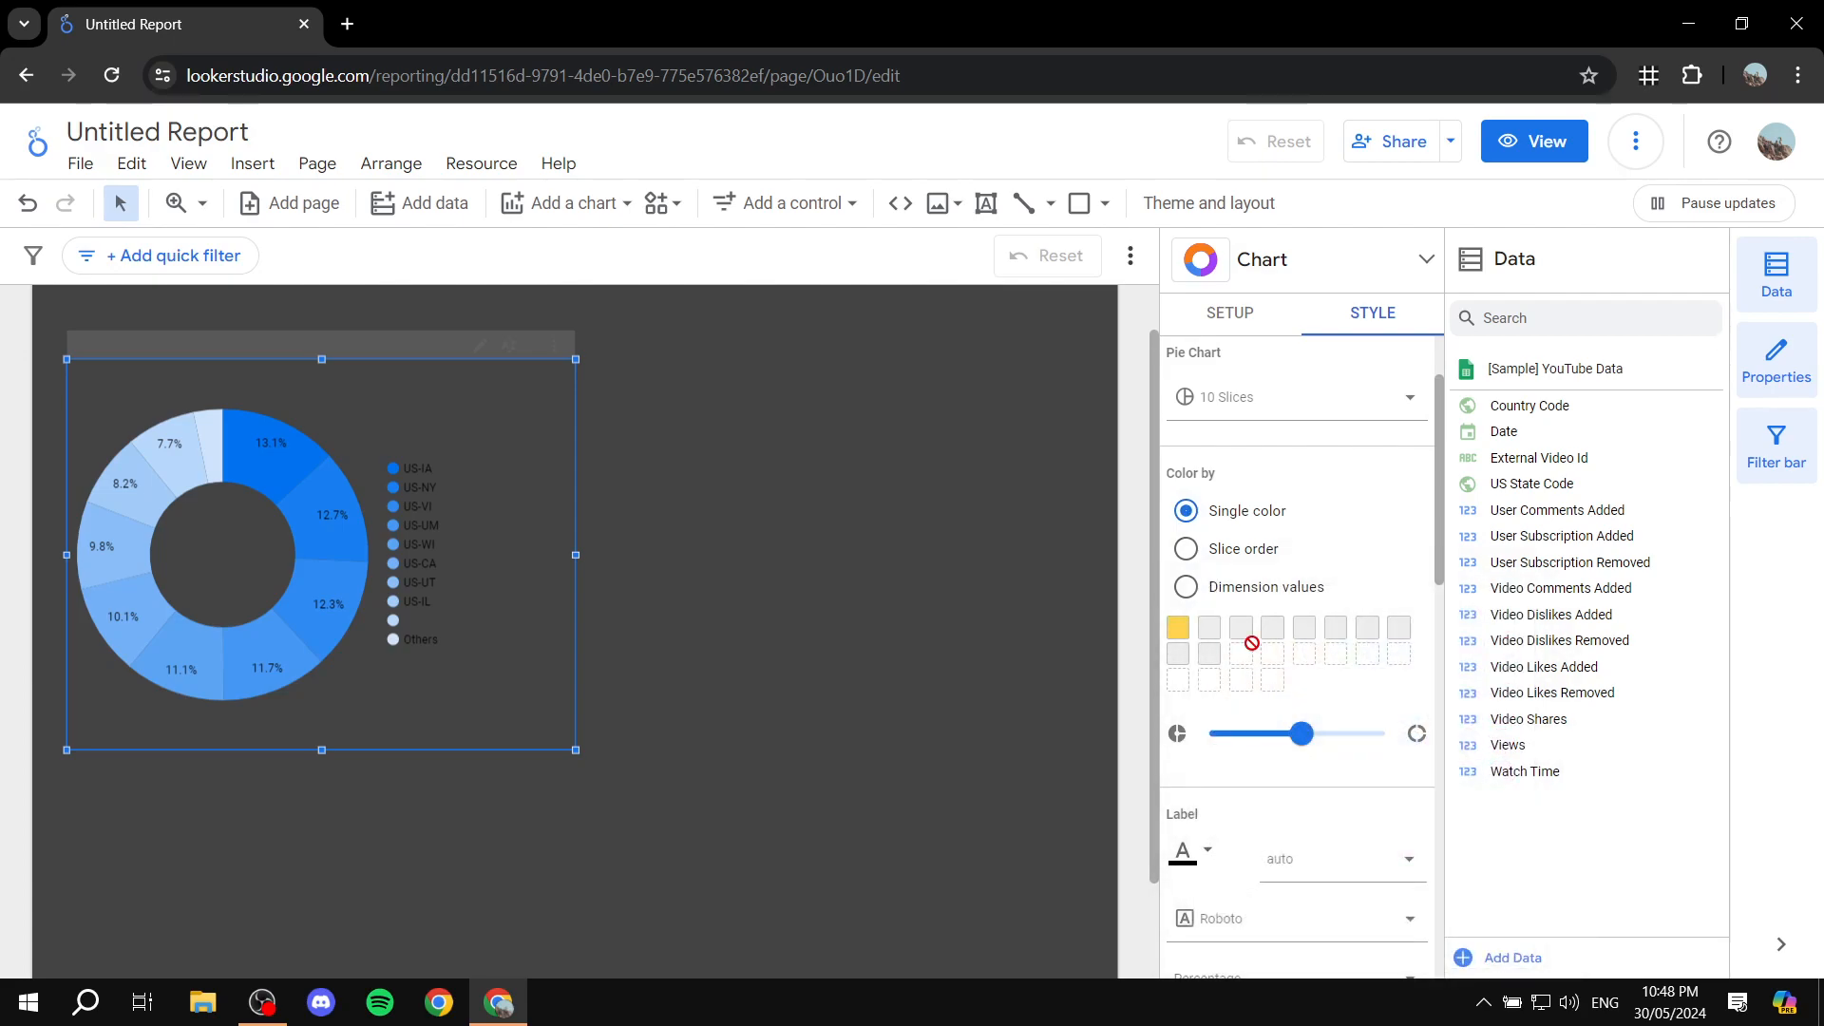
{"action": "left_click", "coordinate": [1178, 634]}
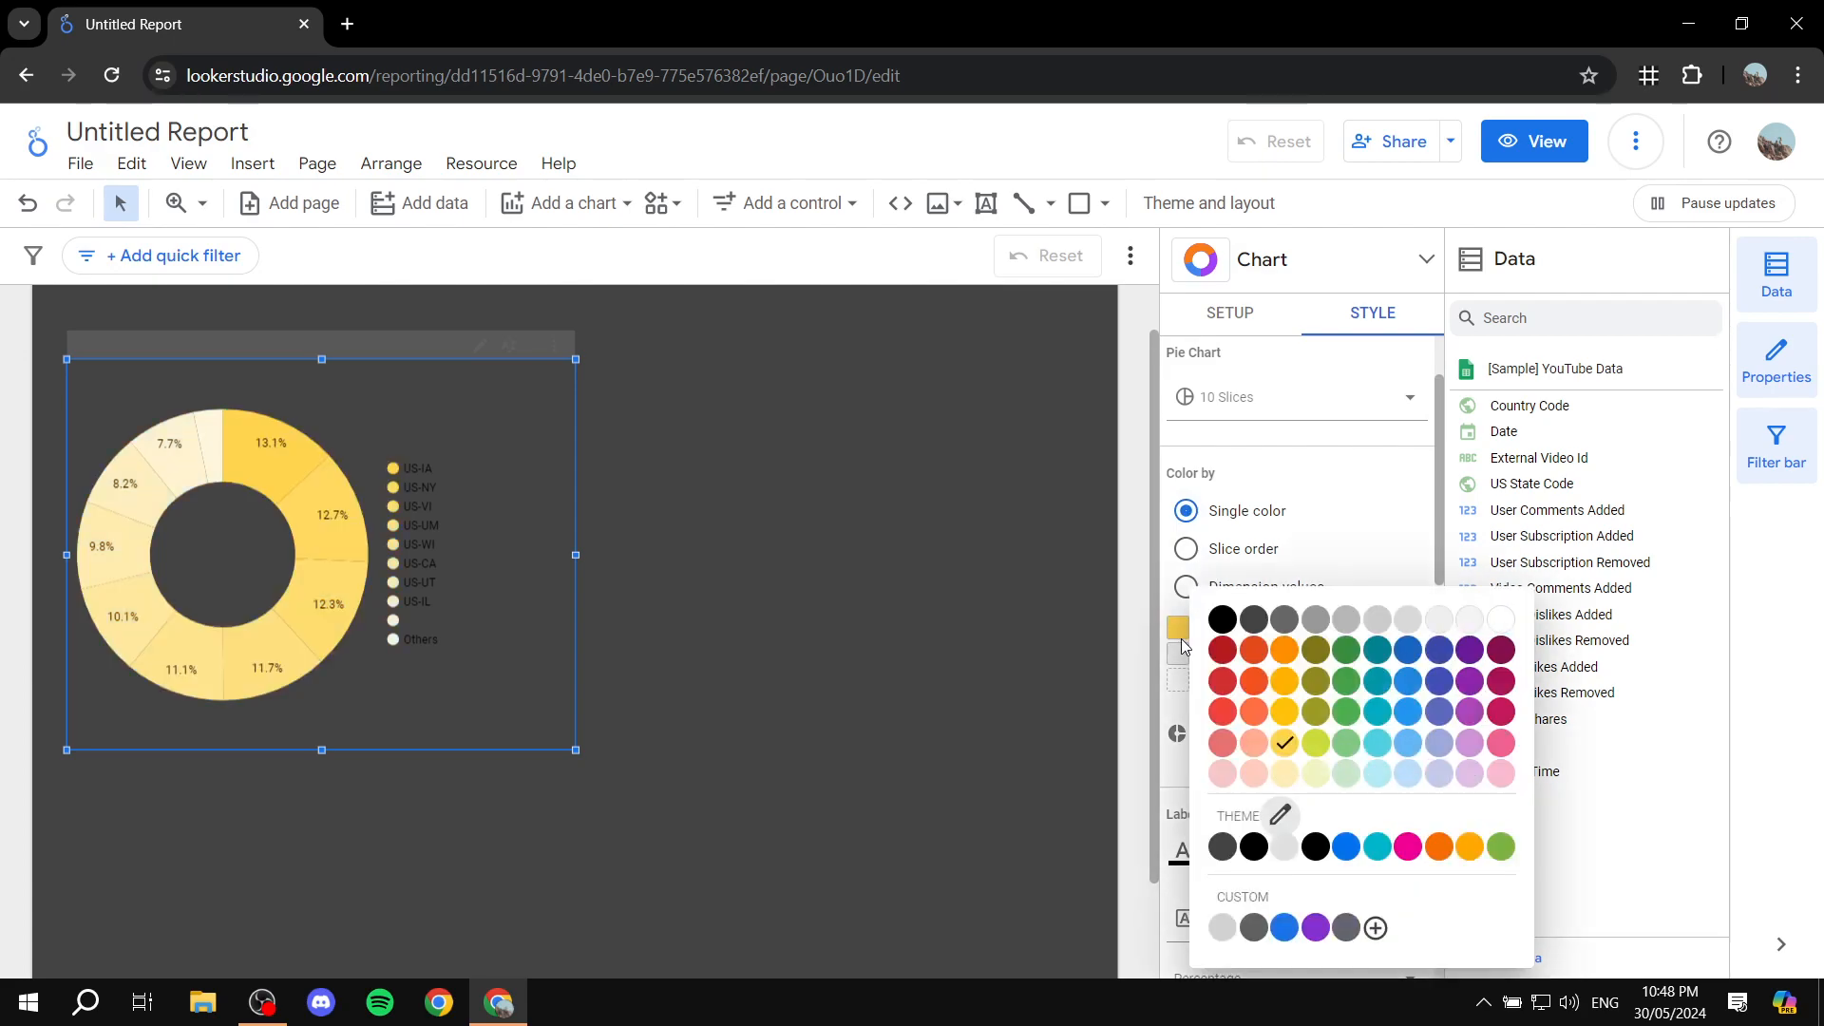
{"action": "left_click", "coordinate": [1188, 551]}
{"action": "left_click", "coordinate": [1190, 587]}
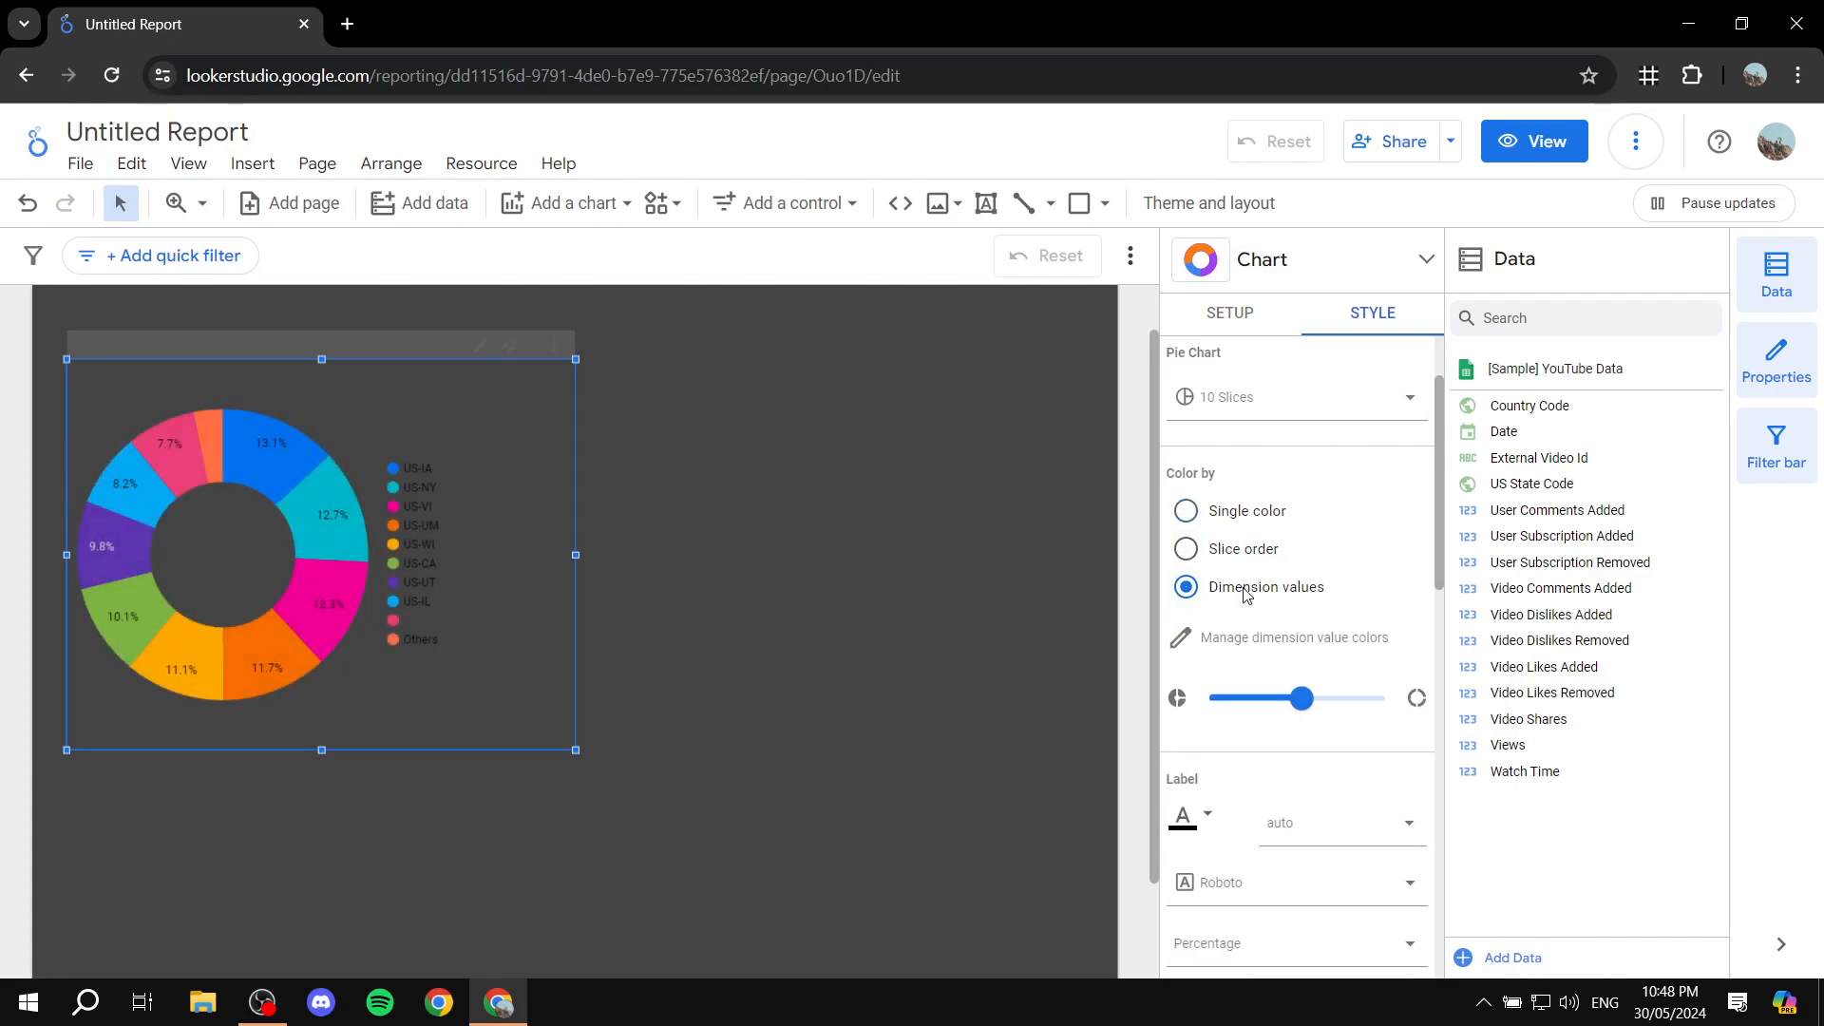
{"action": "scroll", "coordinate": [1330, 751], "scroll_direction": "down", "scroll_amount": 6}
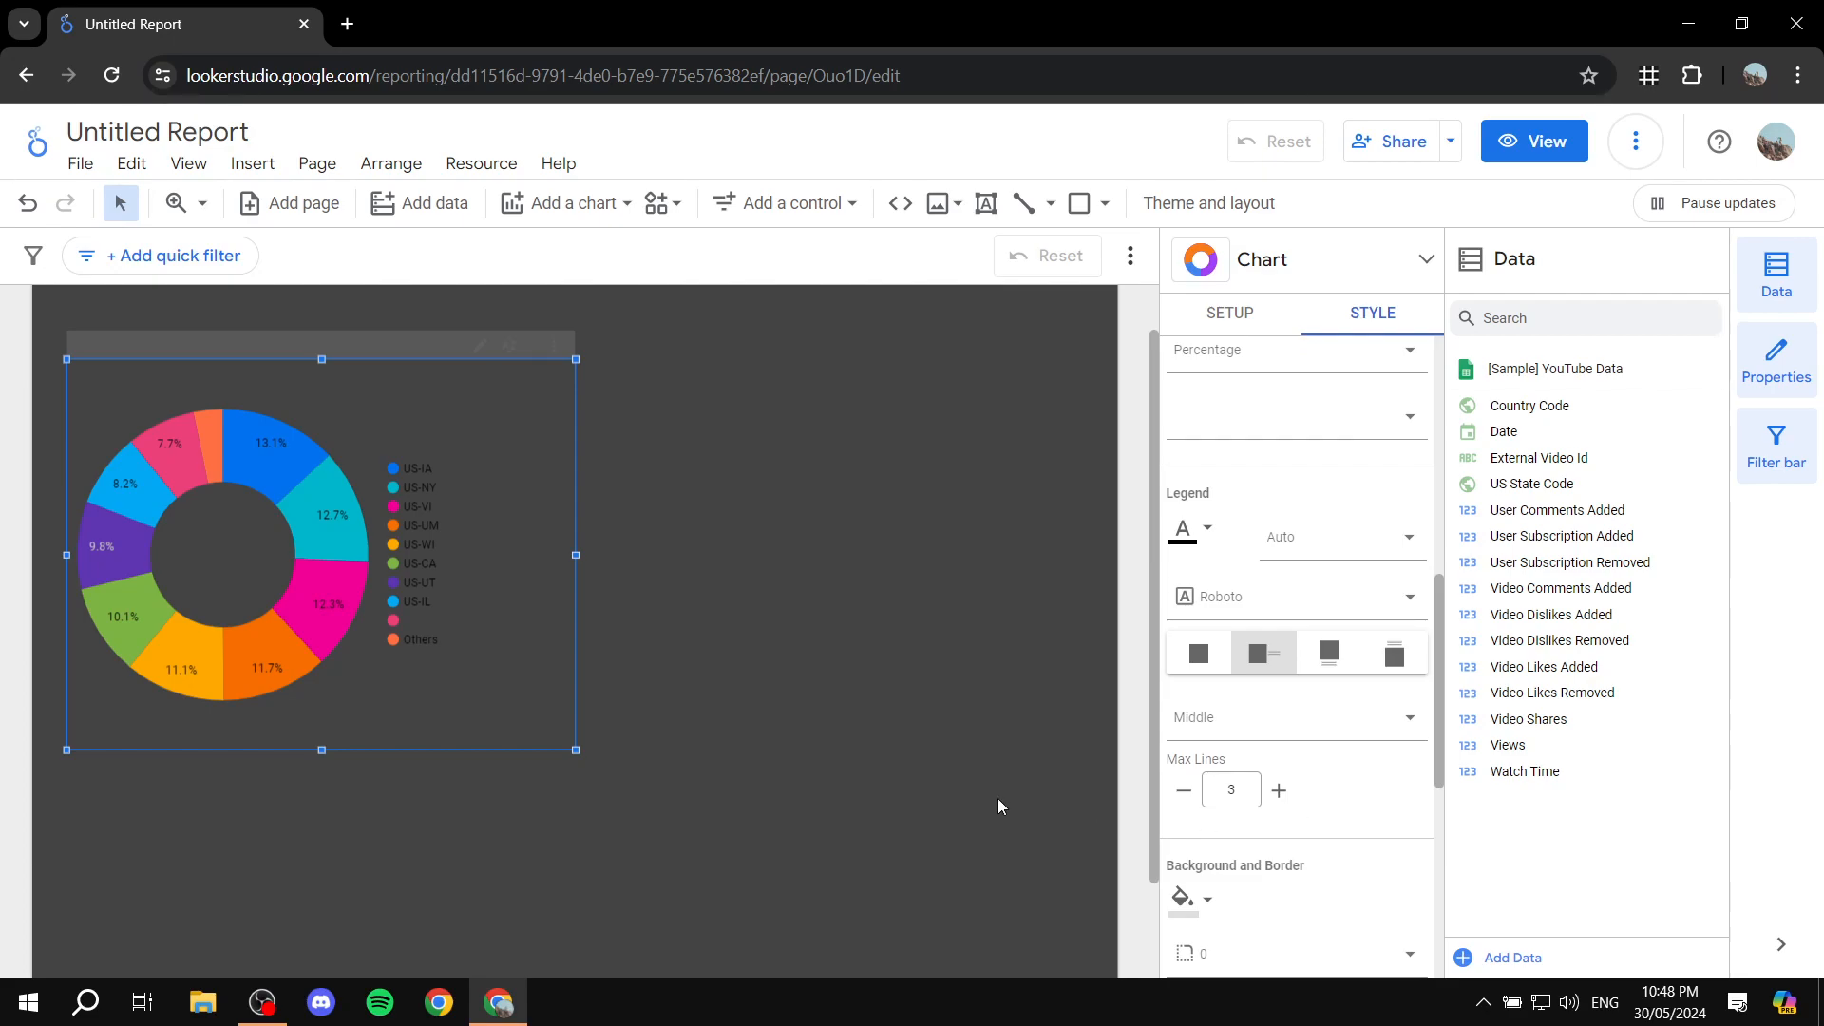
Step: Add a stacked column chart to the page beside the donut chart
{"action": "left_click", "coordinate": [955, 789]}
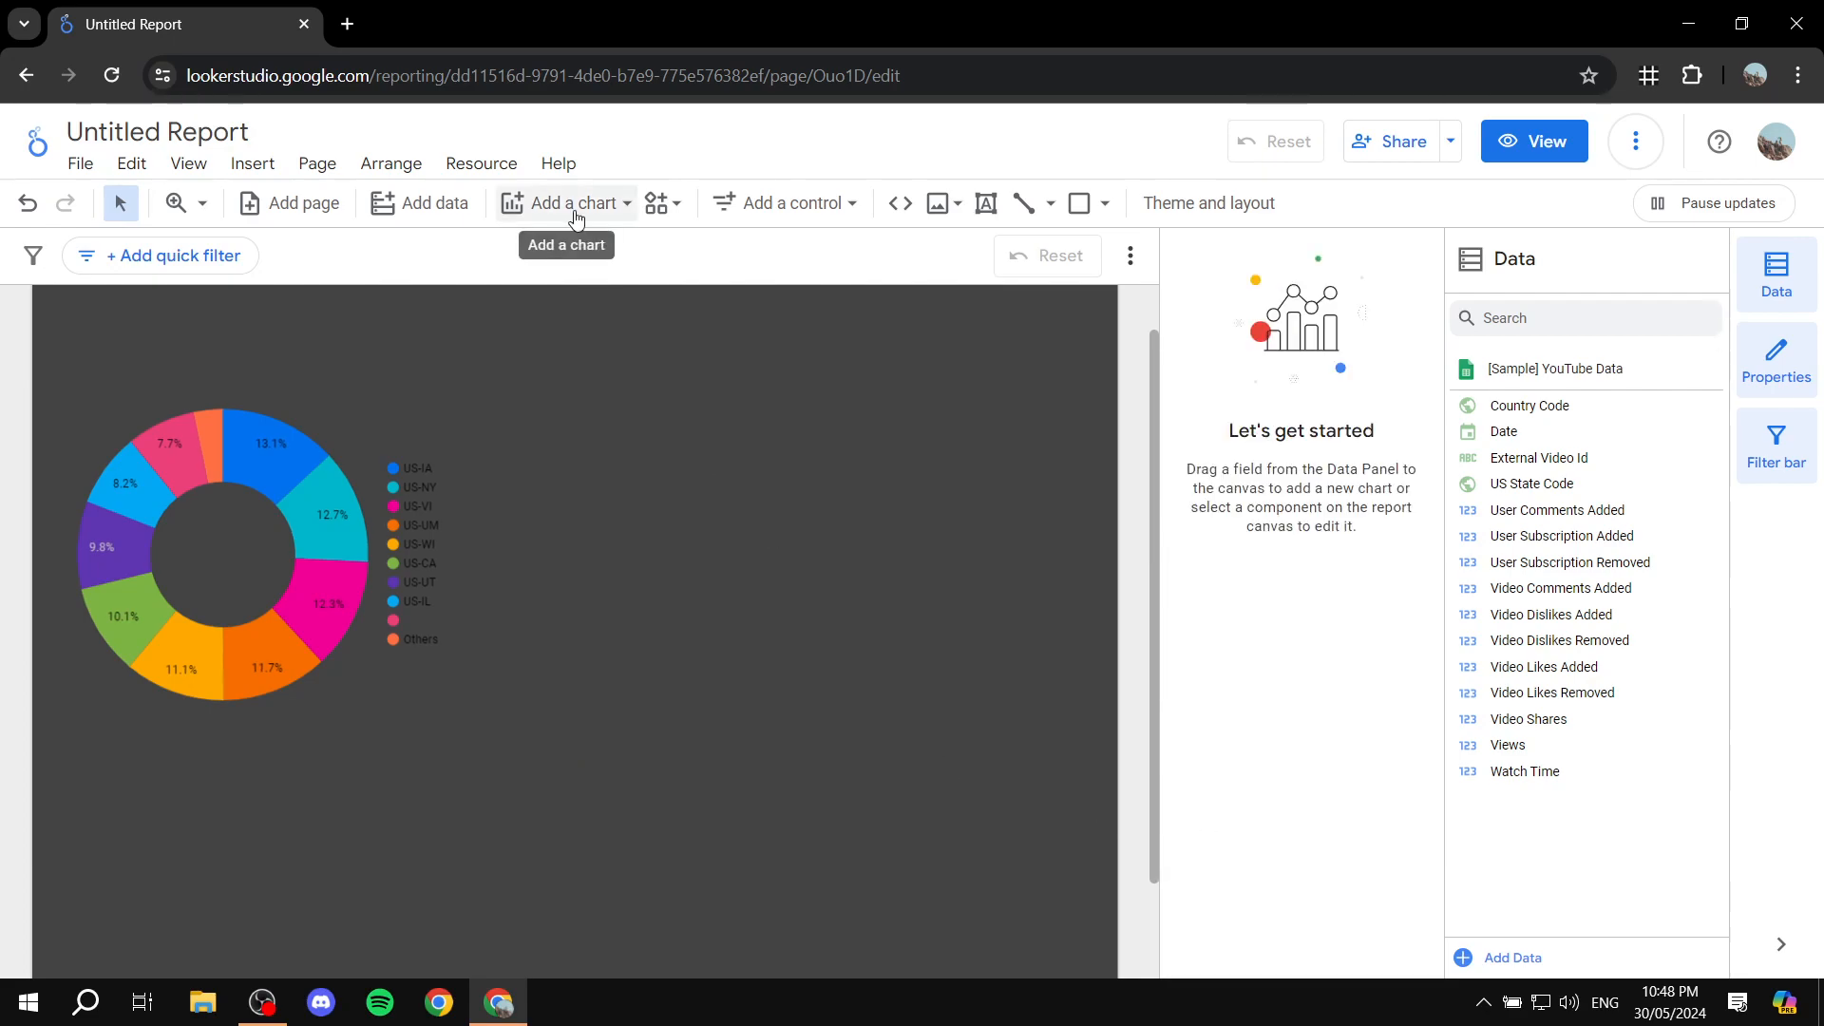
{"action": "left_click", "coordinate": [575, 204]}
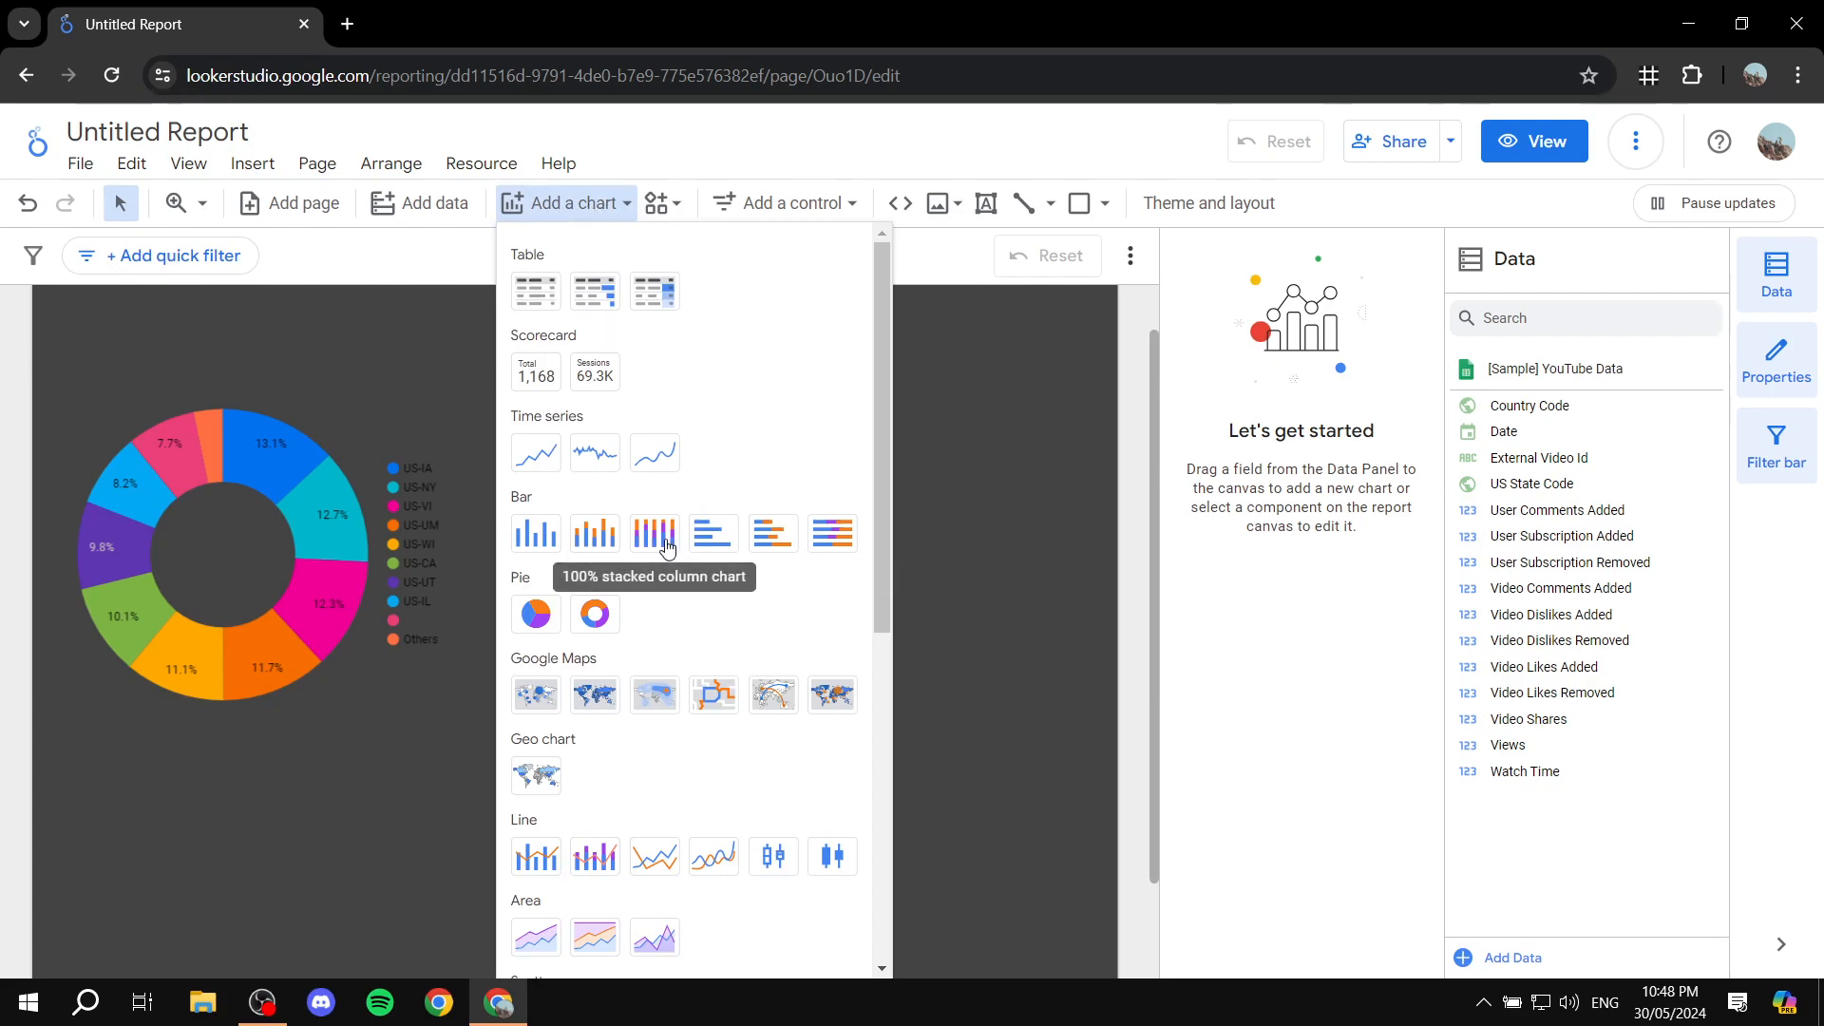
{"action": "left_click", "coordinate": [608, 541]}
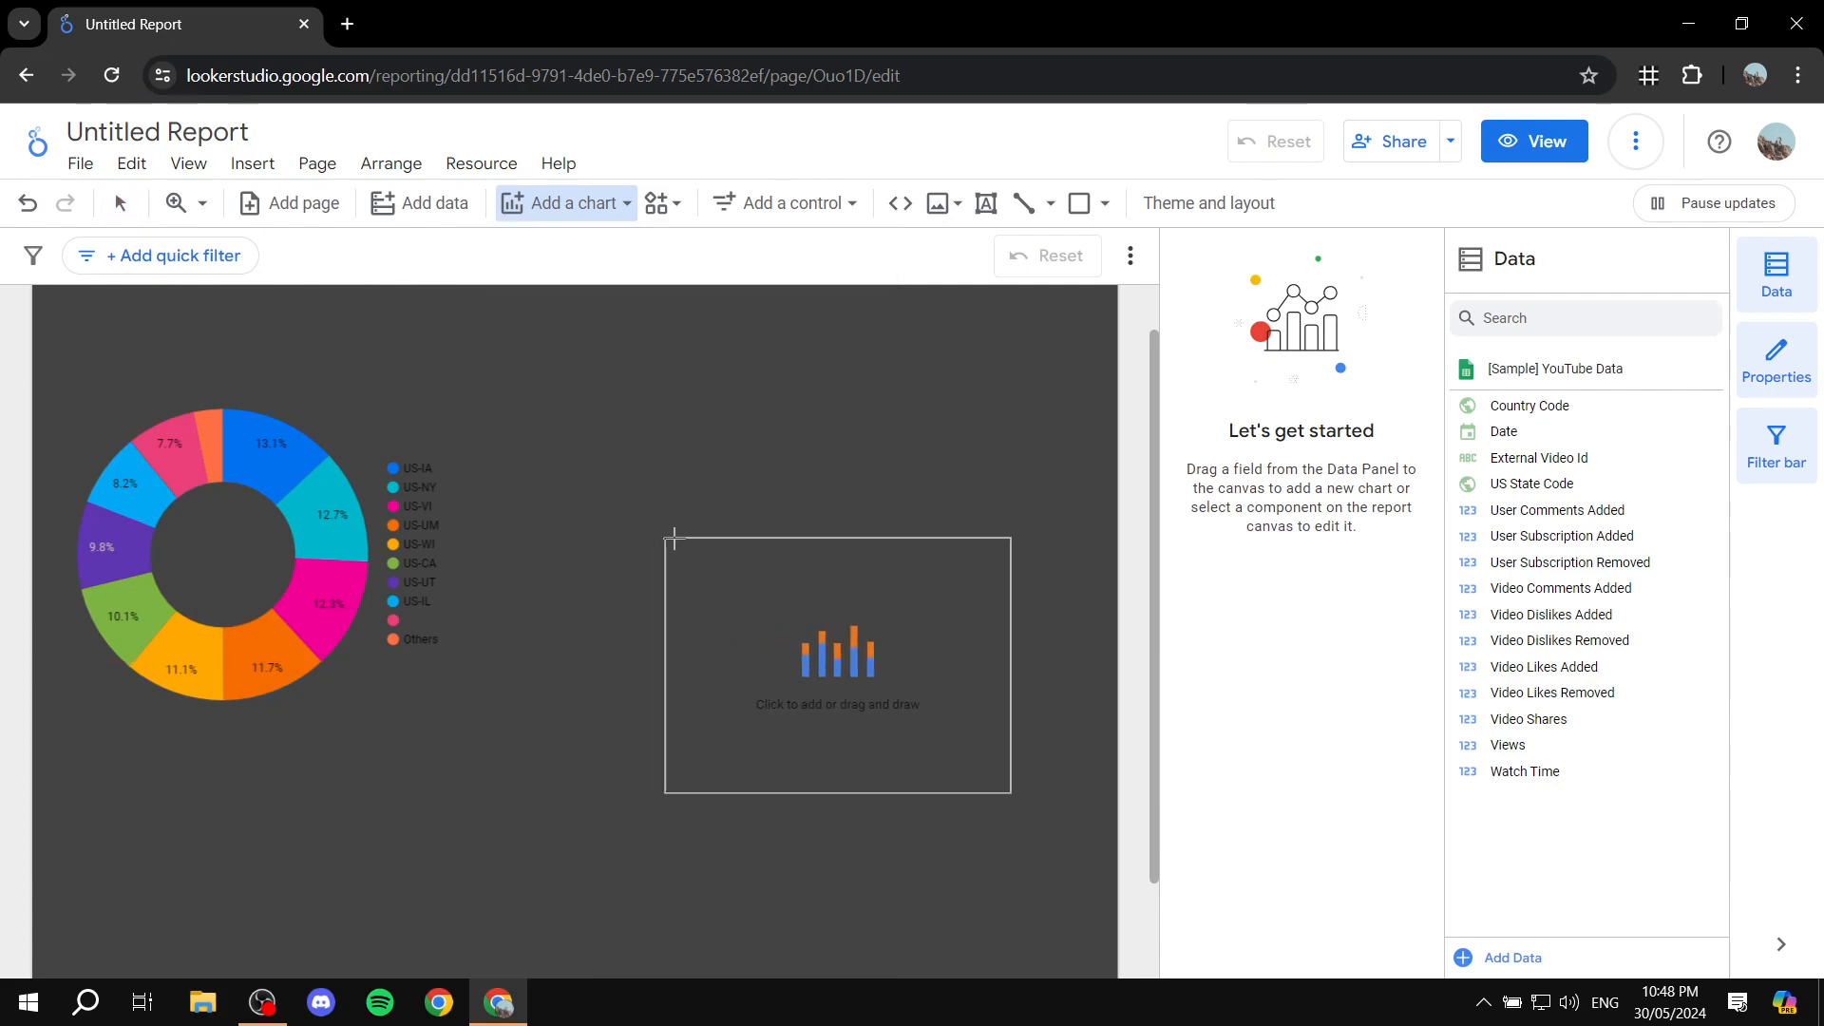
{"action": "left_click", "coordinate": [627, 397]}
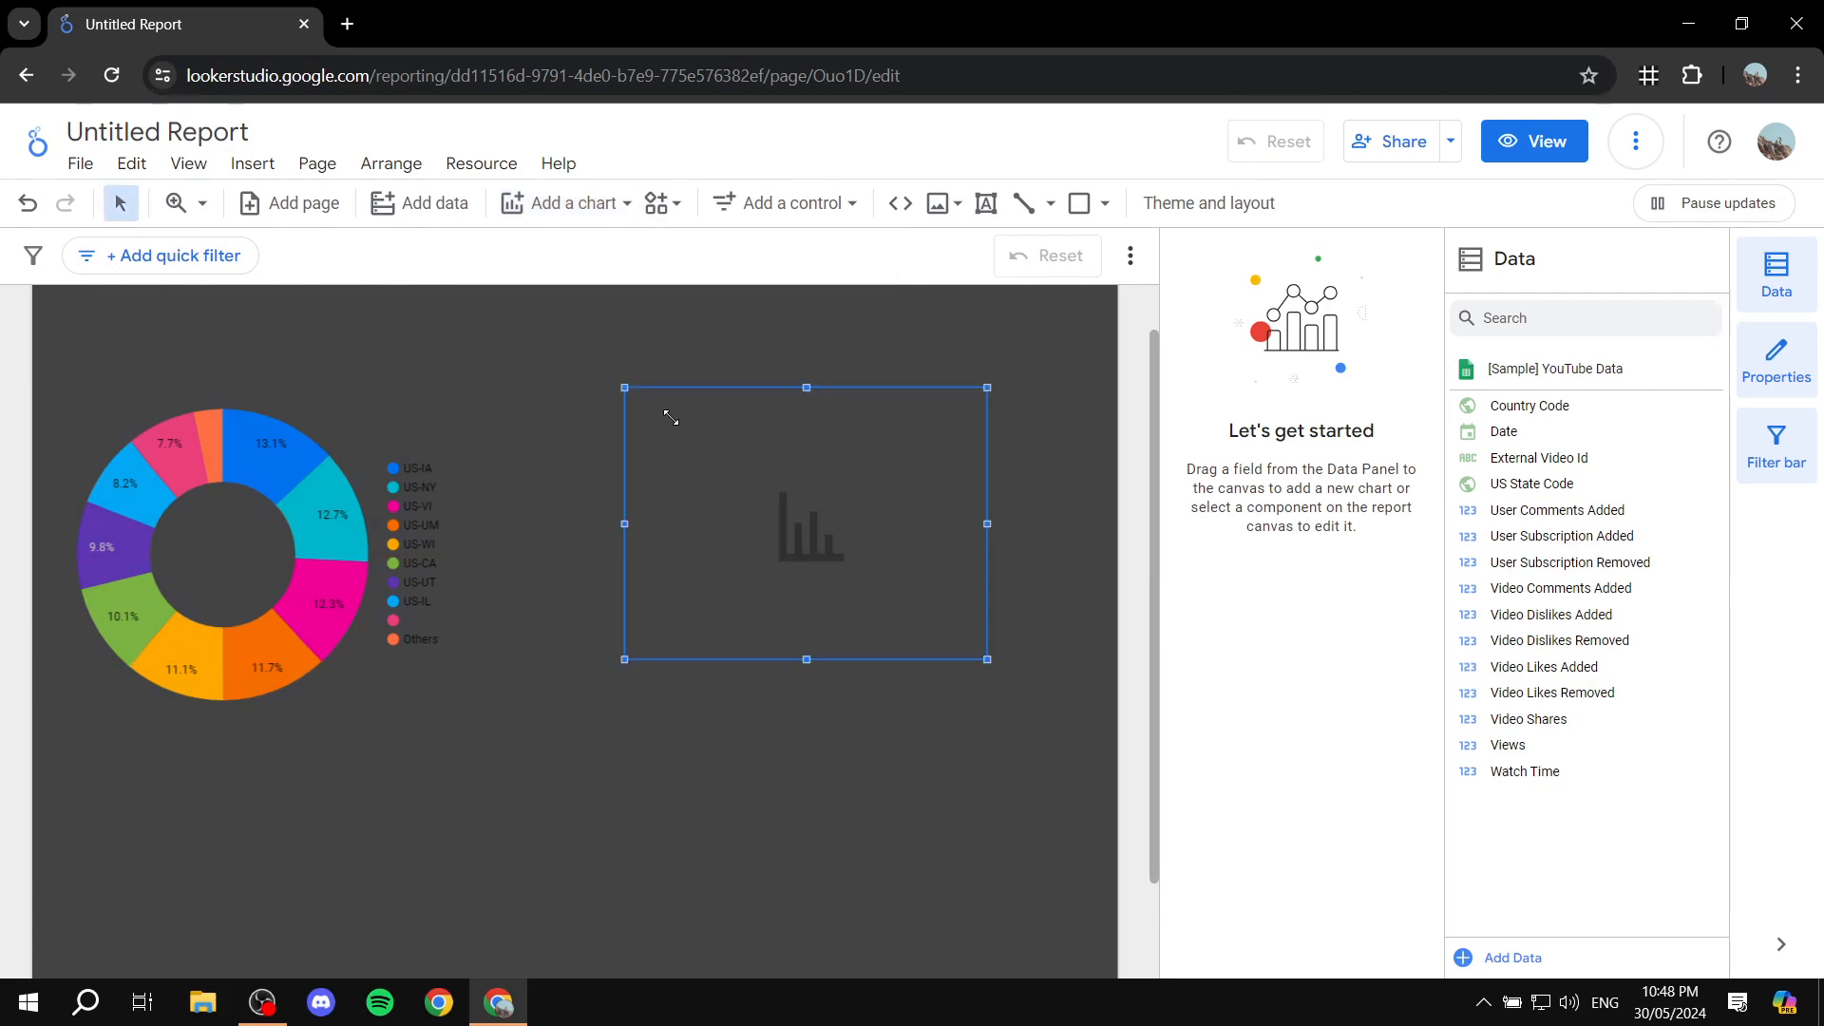
Step: Enlarge and reposition the stacked column chart so its upper and lower edges align with the donut chart
{"action": "left_click_drag", "start_coordinate": [990, 661], "coordinate": [1075, 721]}
{"action": "left_click_drag", "start_coordinate": [961, 636], "coordinate": [921, 639]}
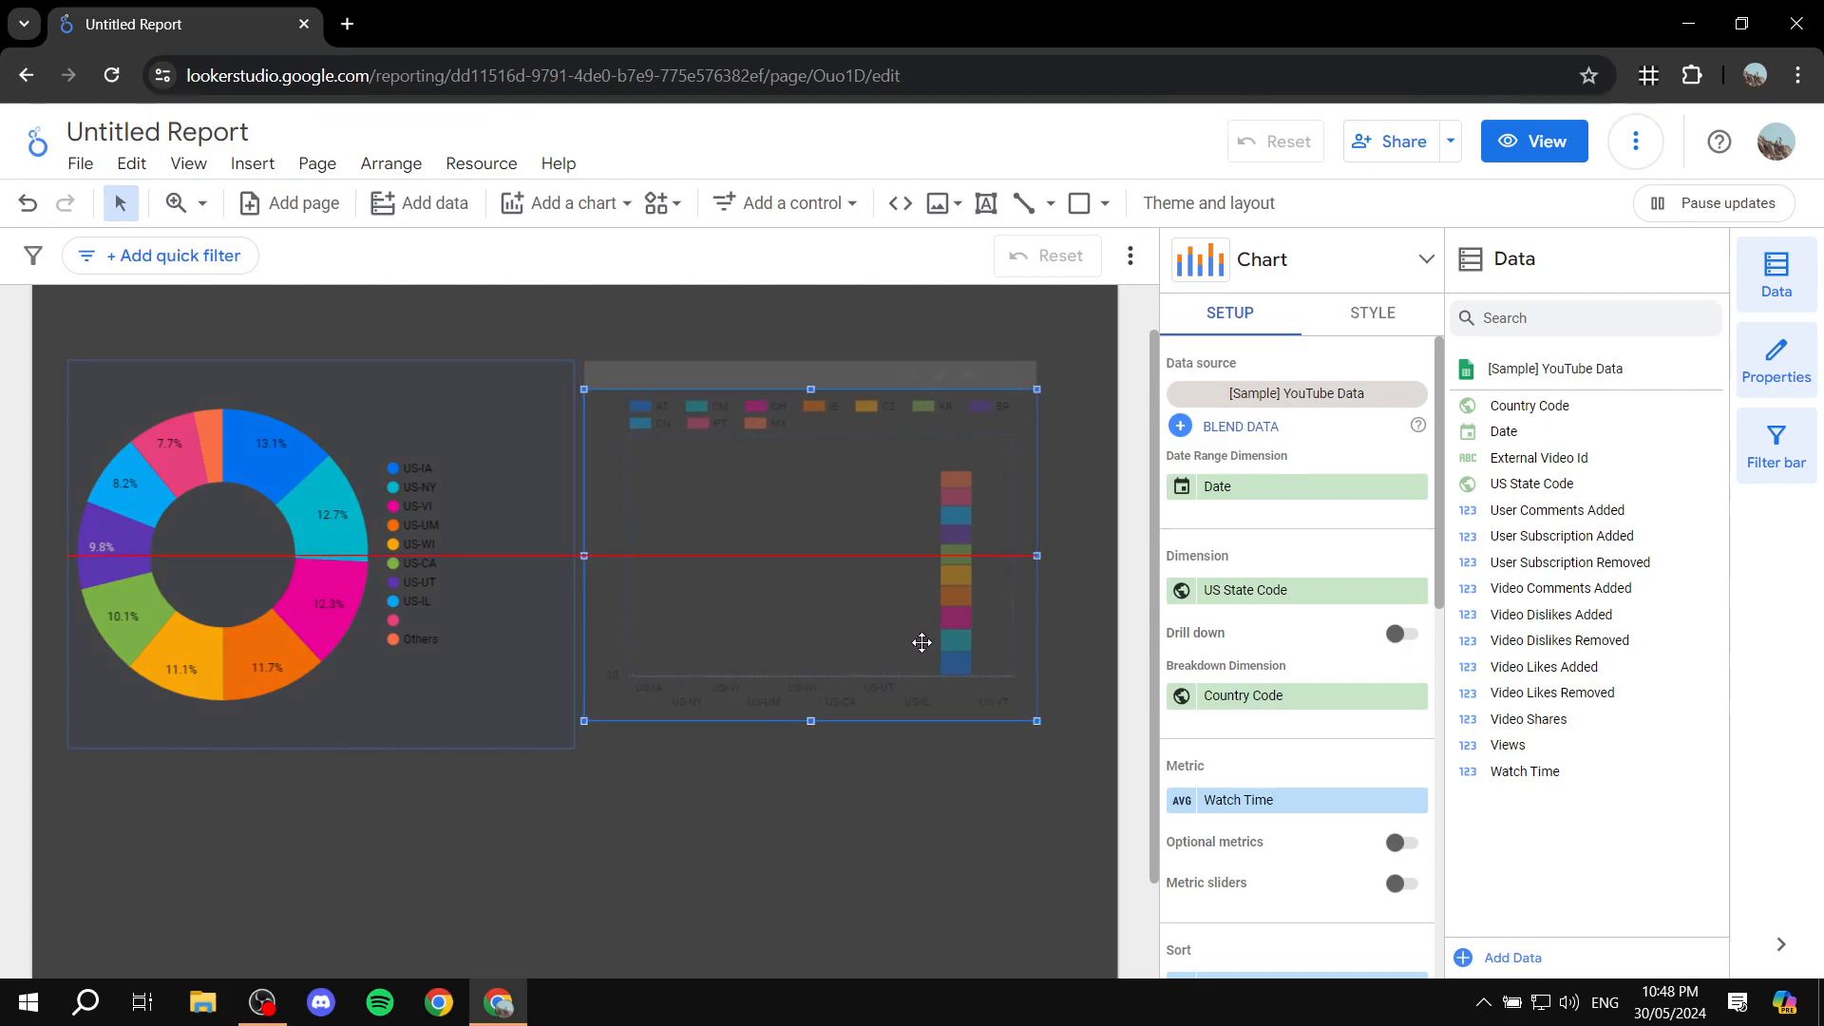
{"action": "left_click_drag", "start_coordinate": [1038, 723], "coordinate": [1067, 756]}
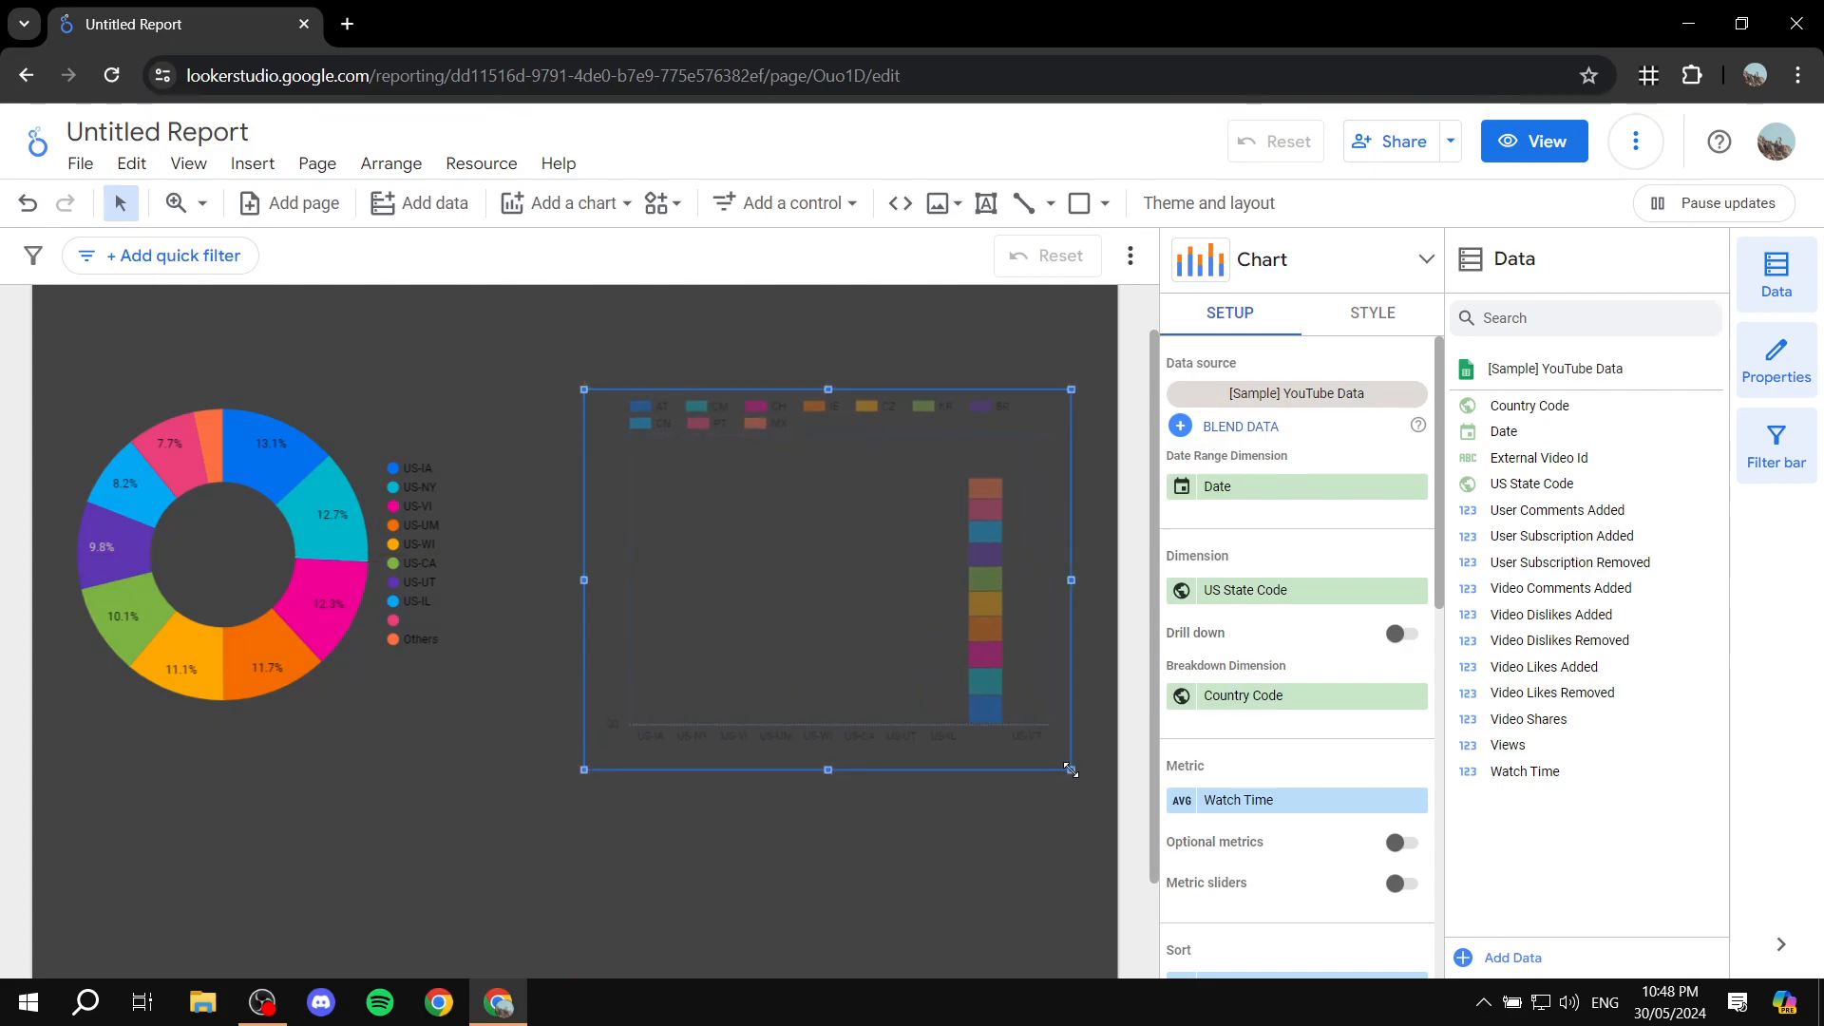
{"action": "left_click_drag", "start_coordinate": [973, 668], "coordinate": [978, 652]}
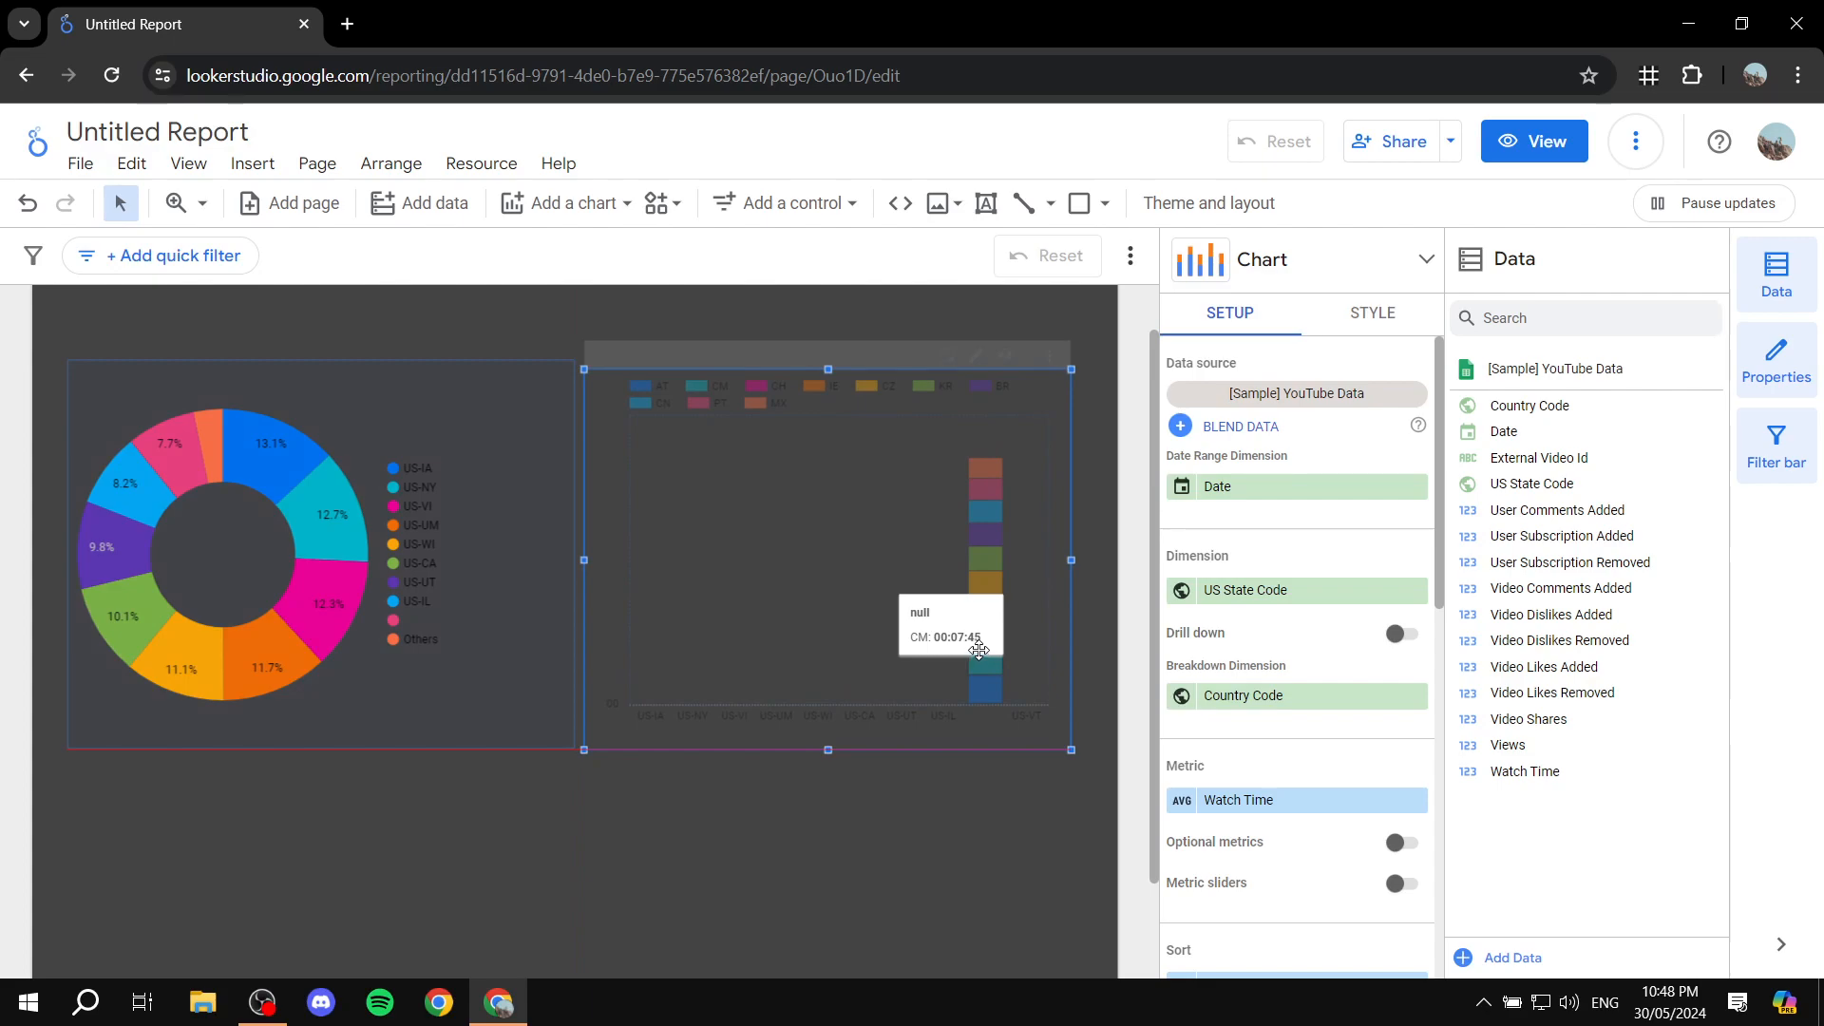
{"action": "left_click_drag", "start_coordinate": [828, 369], "coordinate": [824, 361]}
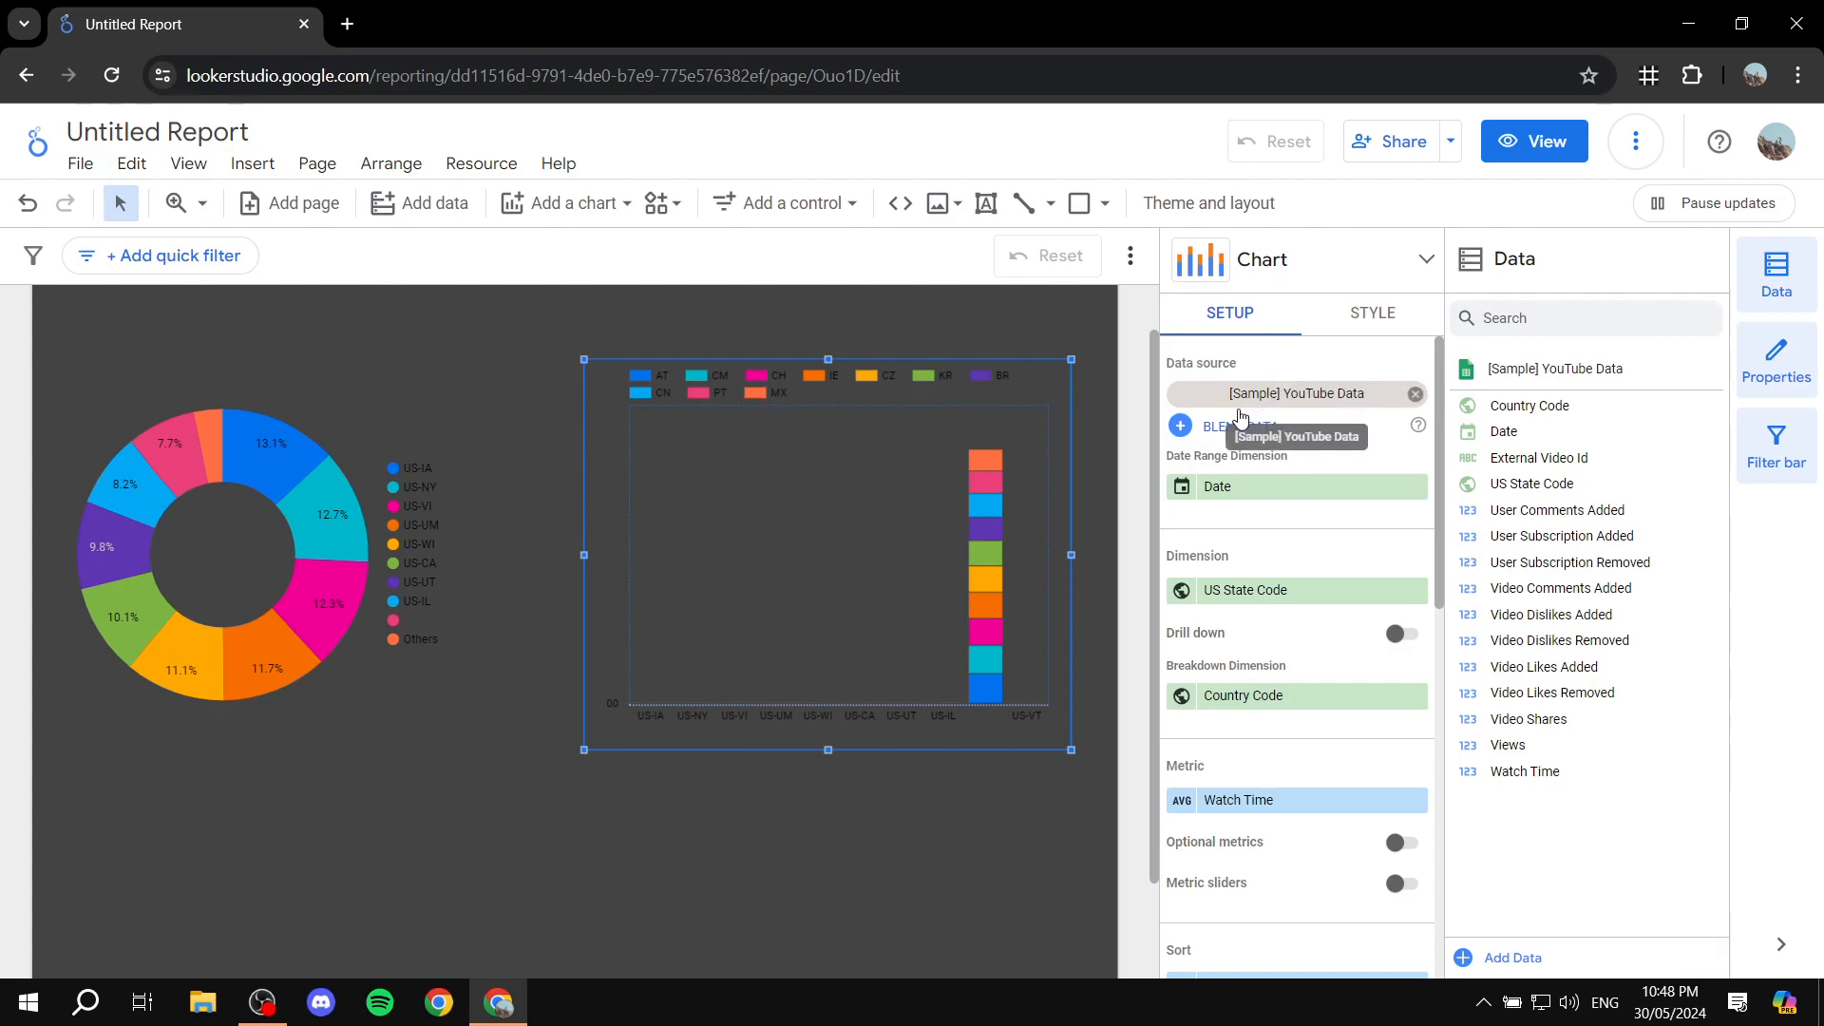
Step: Replace the stacked column chart's data source with [Sample] World Population Data 2005 - 2014
{"action": "left_click", "coordinate": [1334, 393]}
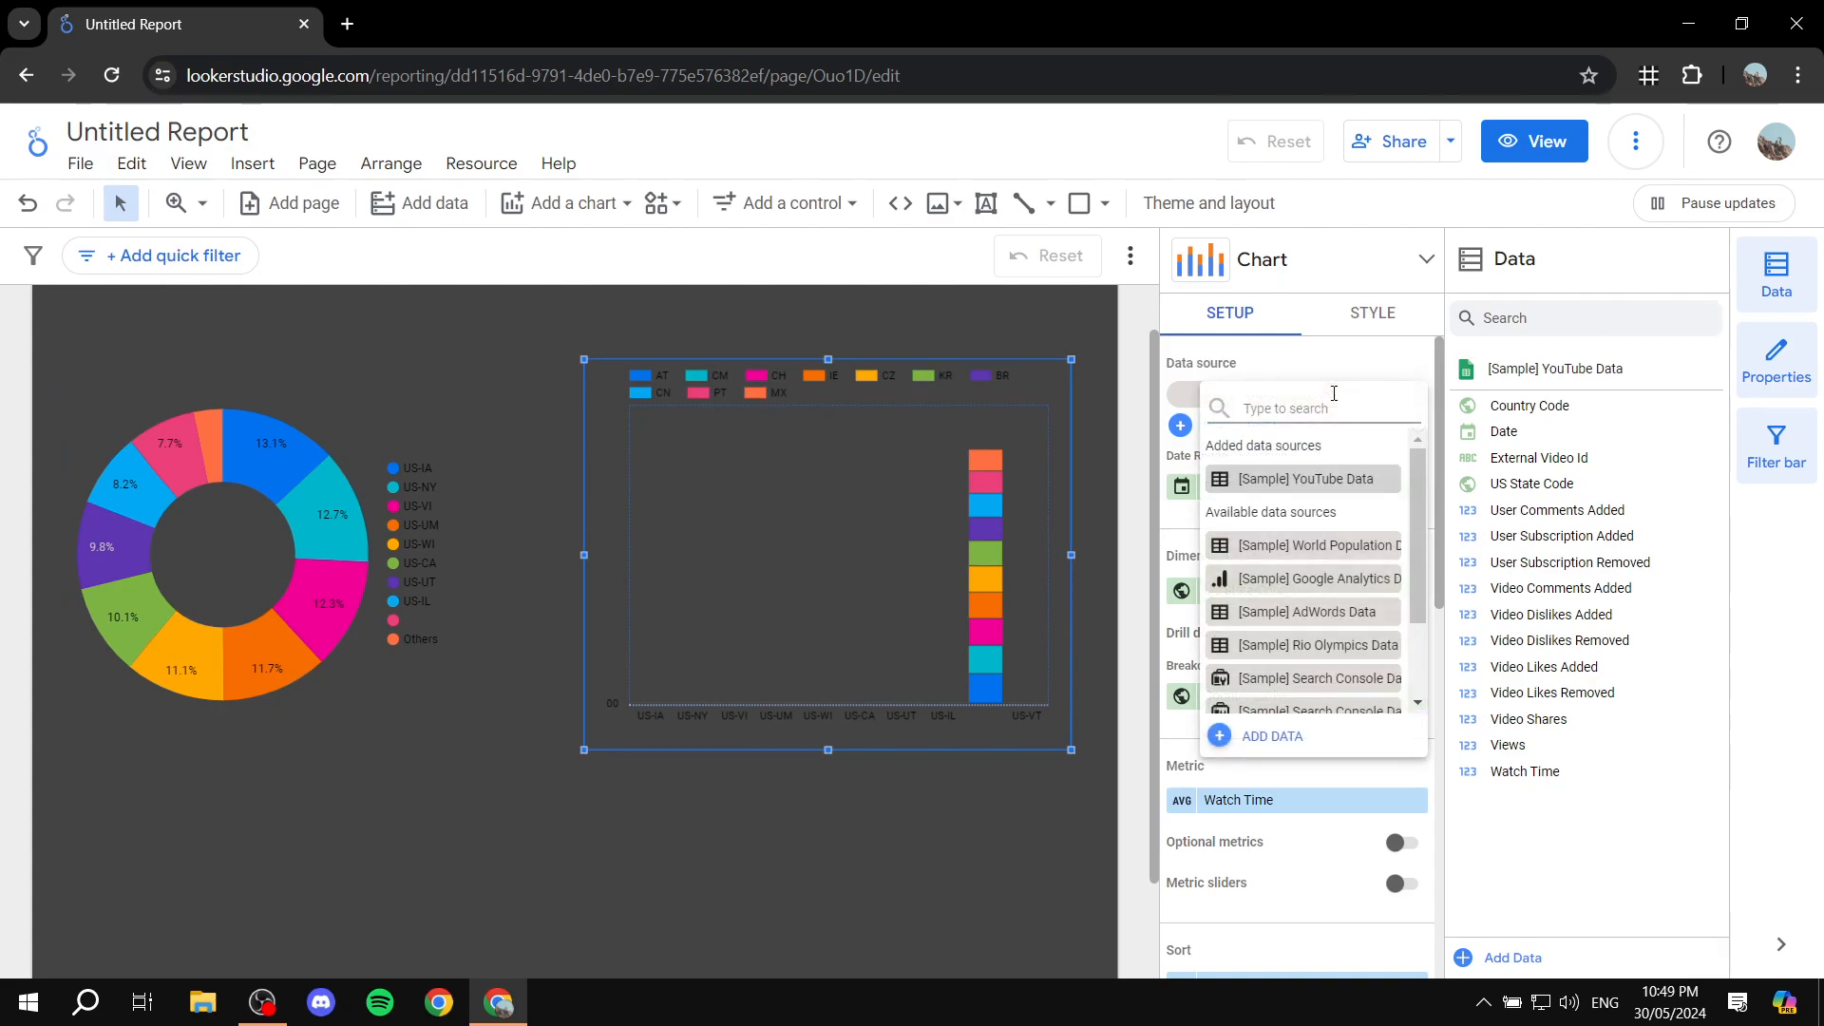
{"action": "left_click", "coordinate": [1328, 373]}
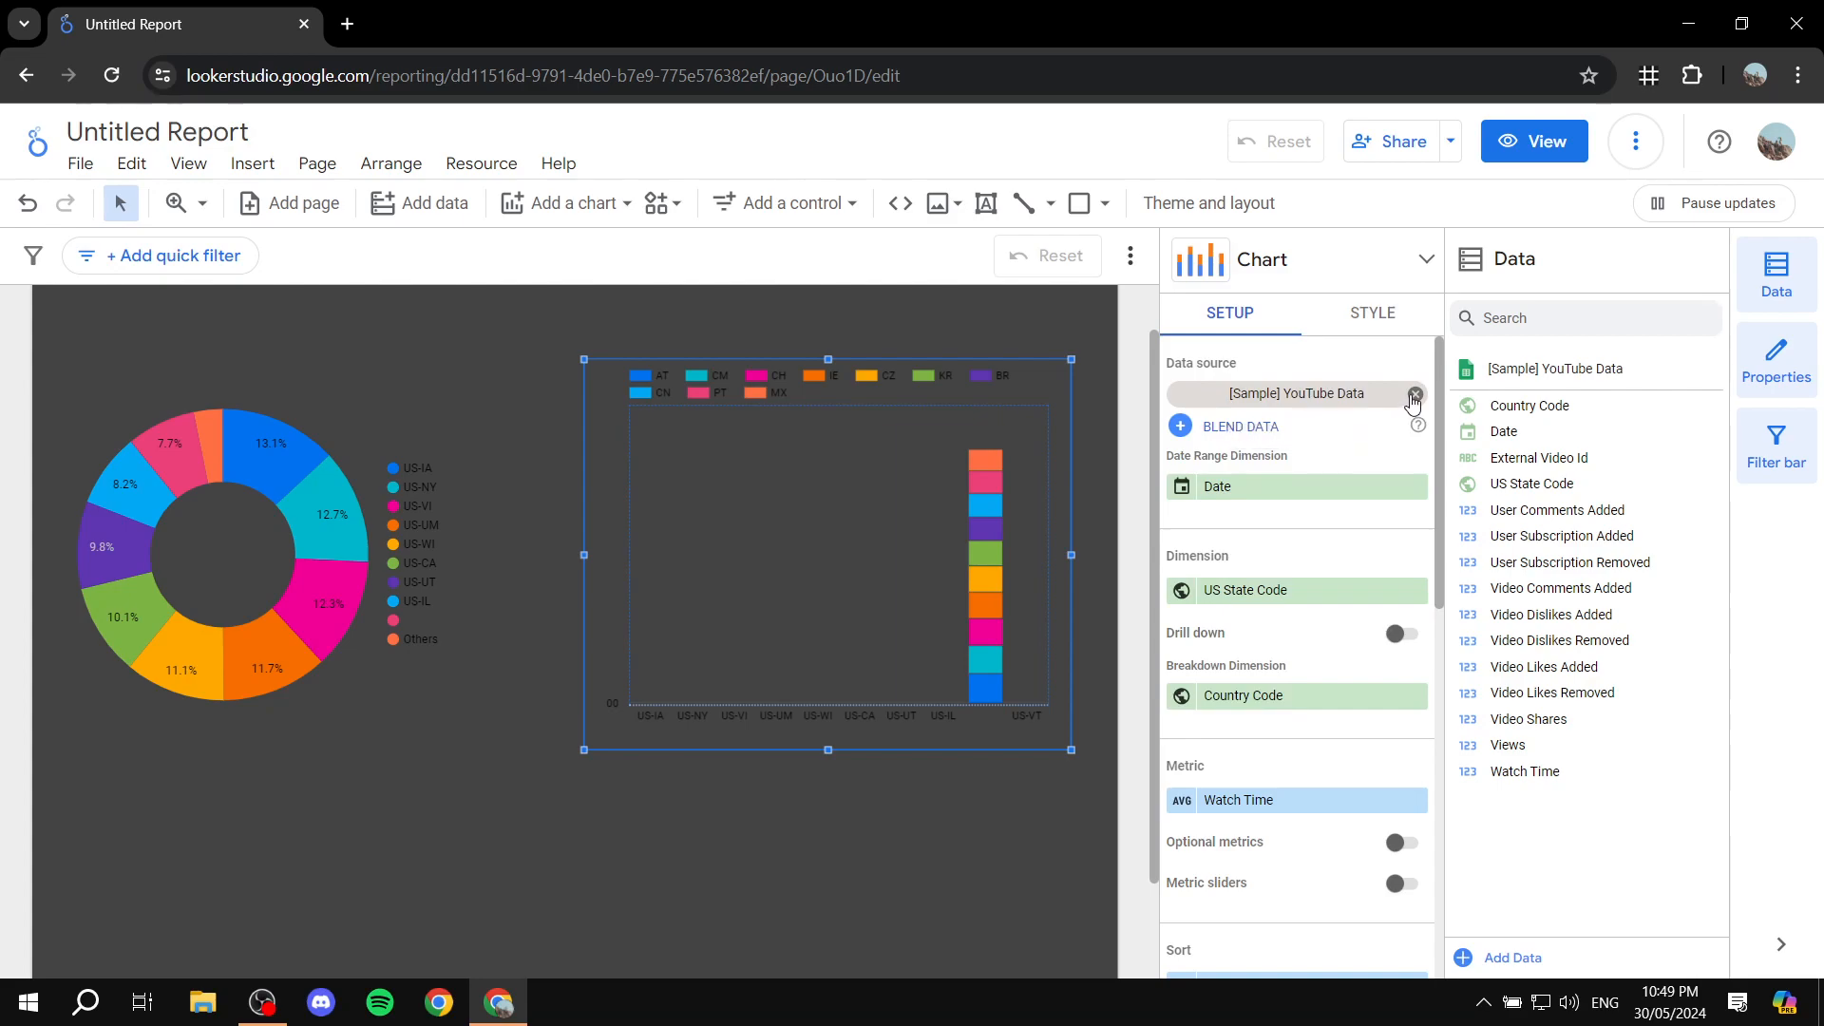
{"action": "left_click", "coordinate": [1413, 398]}
{"action": "left_click", "coordinate": [1369, 399]}
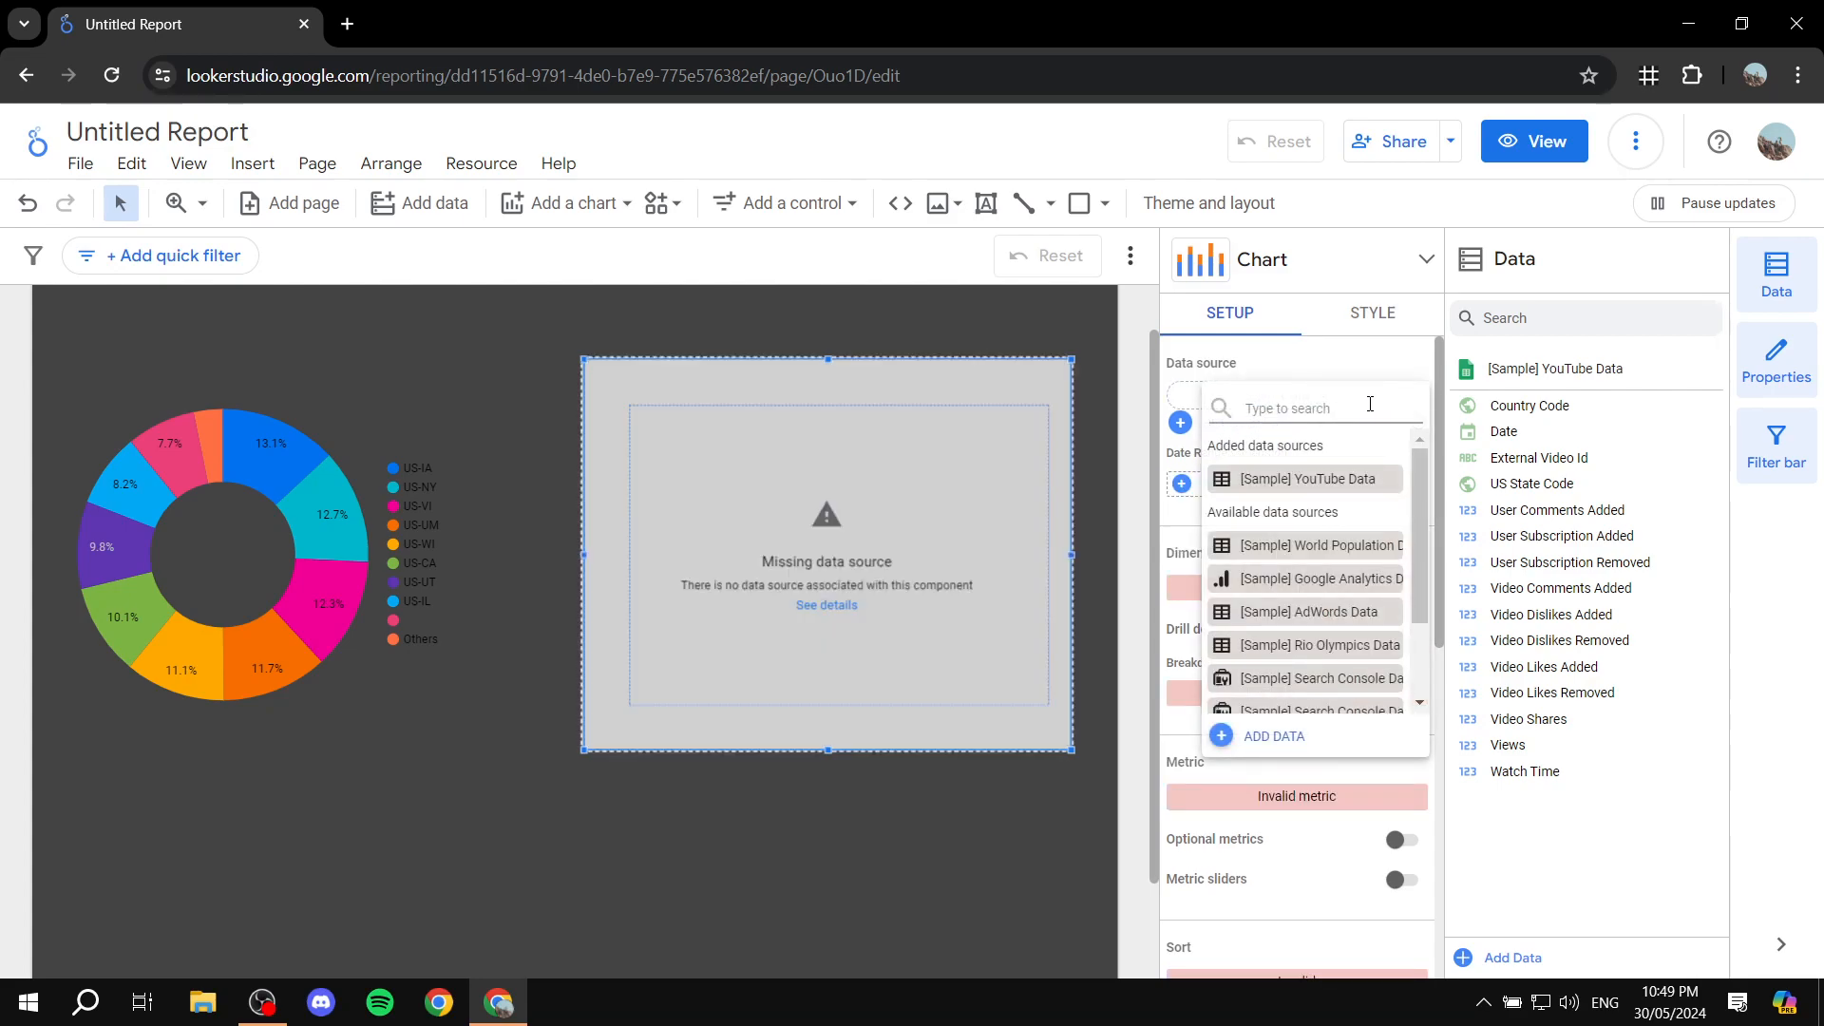
{"action": "left_click", "coordinate": [1329, 552]}
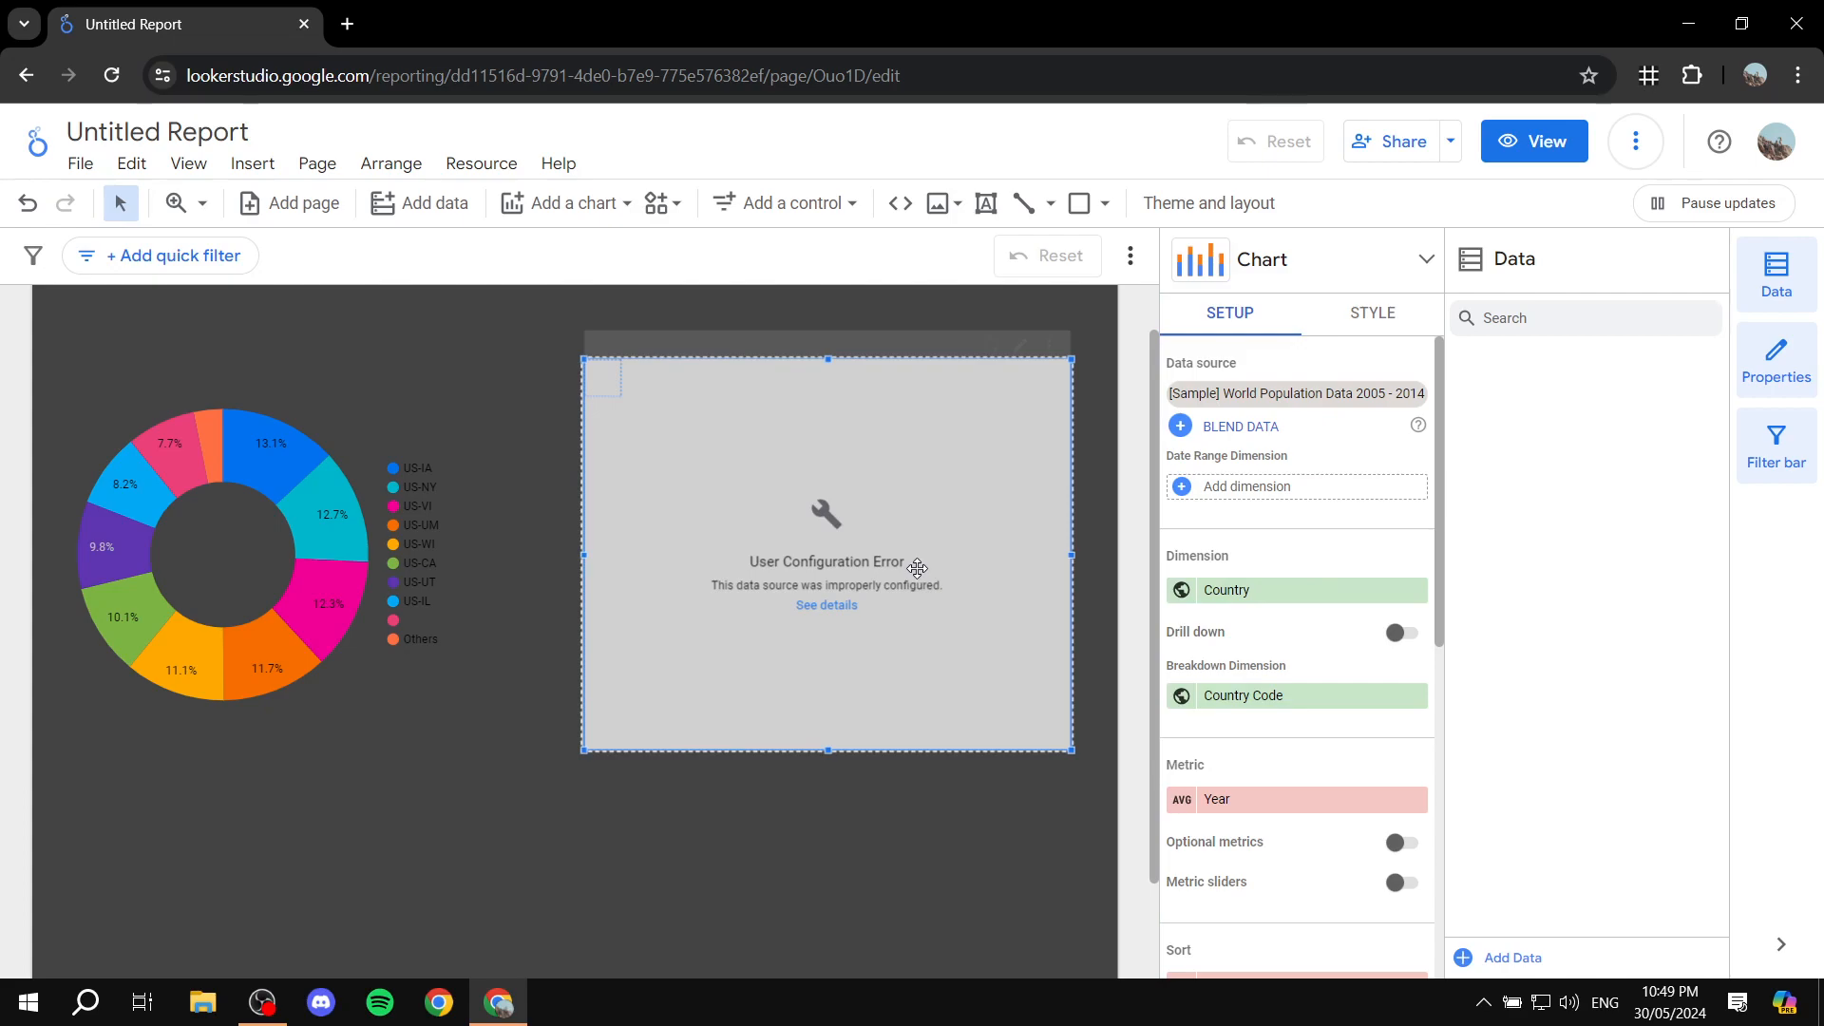
Step: Set the stacked column chart's metric to Country
{"action": "scroll", "coordinate": [1335, 574], "scroll_direction": "down", "scroll_amount": 1}
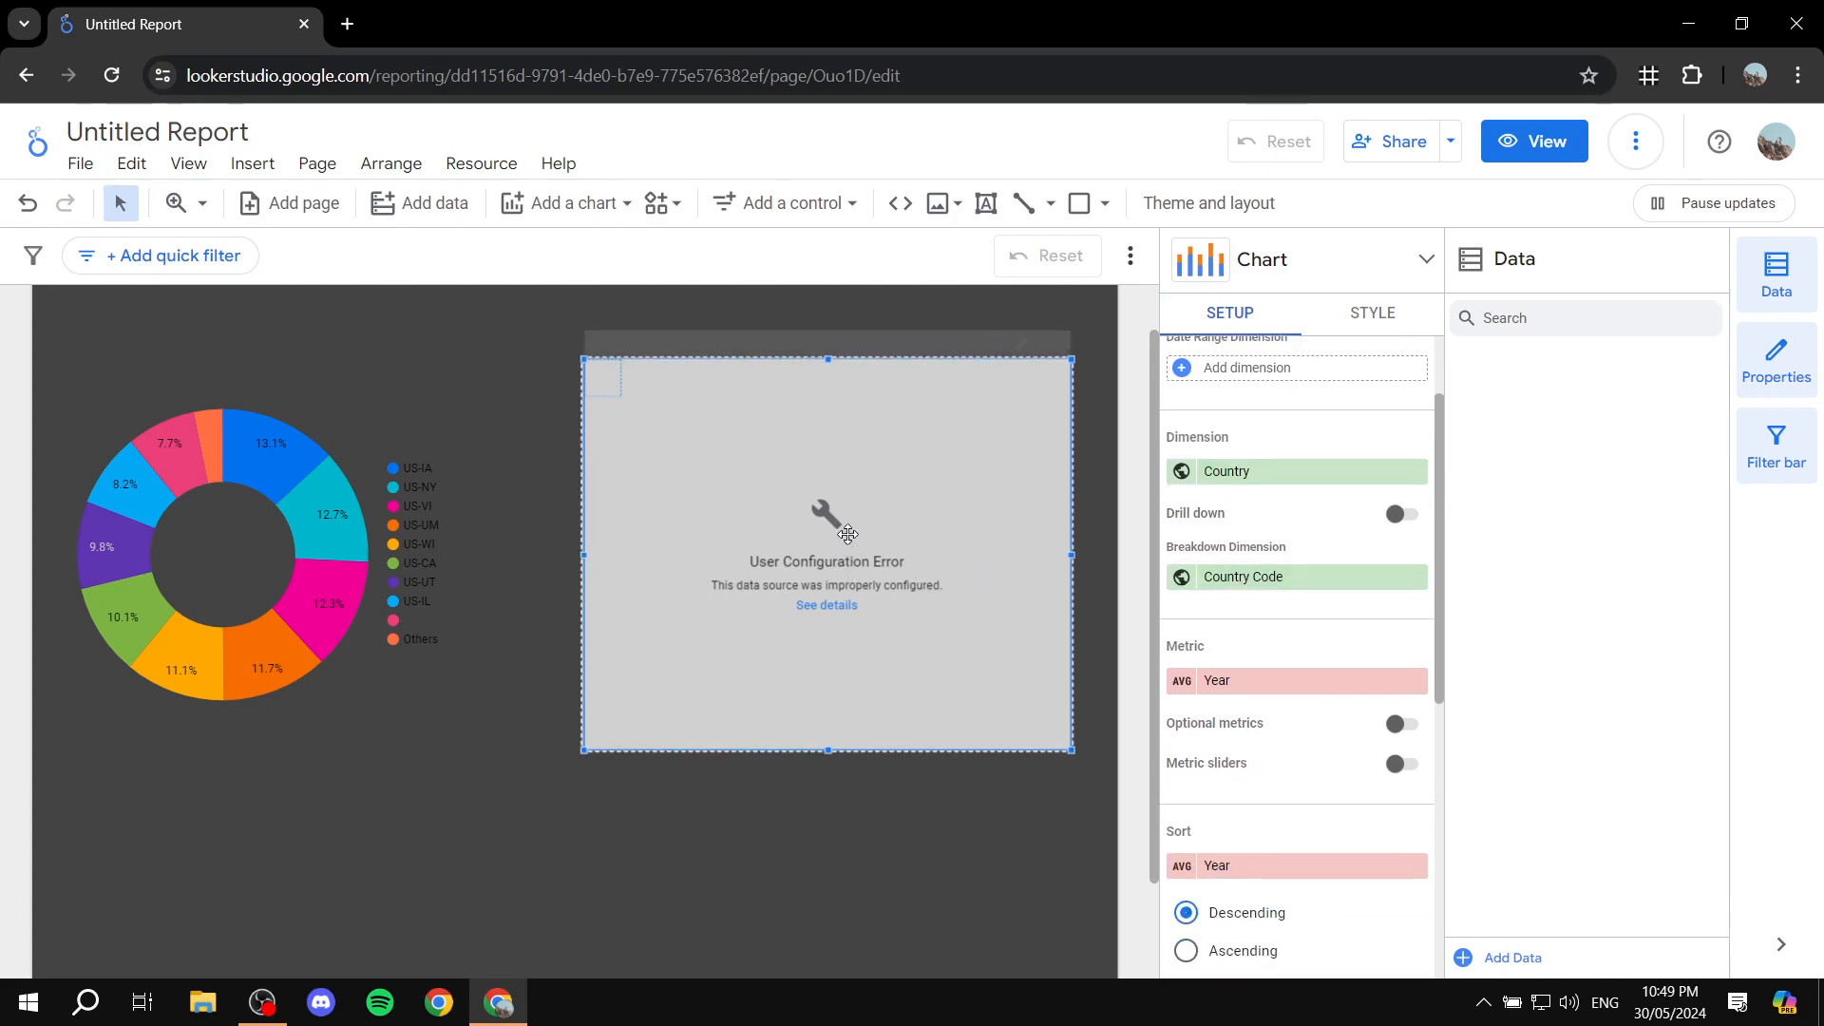
{"action": "scroll", "coordinate": [1315, 514], "scroll_direction": "up", "scroll_amount": 1}
{"action": "scroll", "coordinate": [1285, 446], "scroll_direction": "down", "scroll_amount": 3}
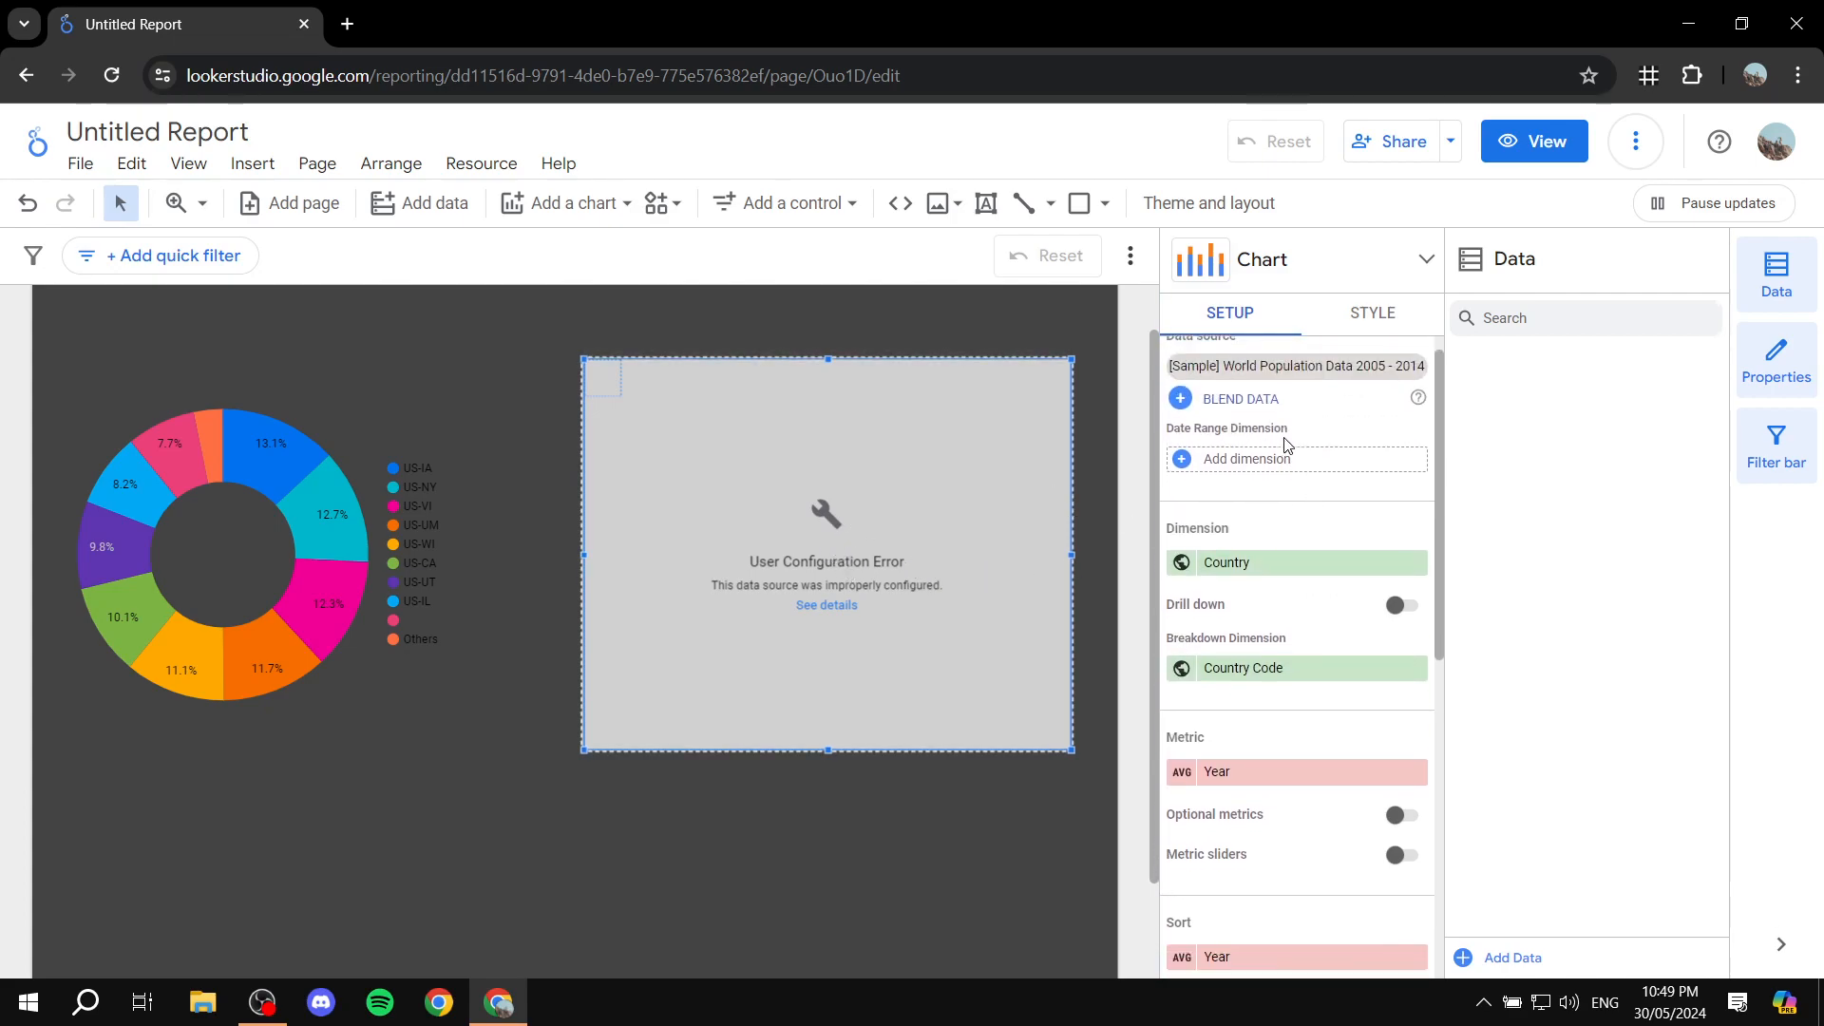
{"action": "left_click", "coordinate": [1253, 444]}
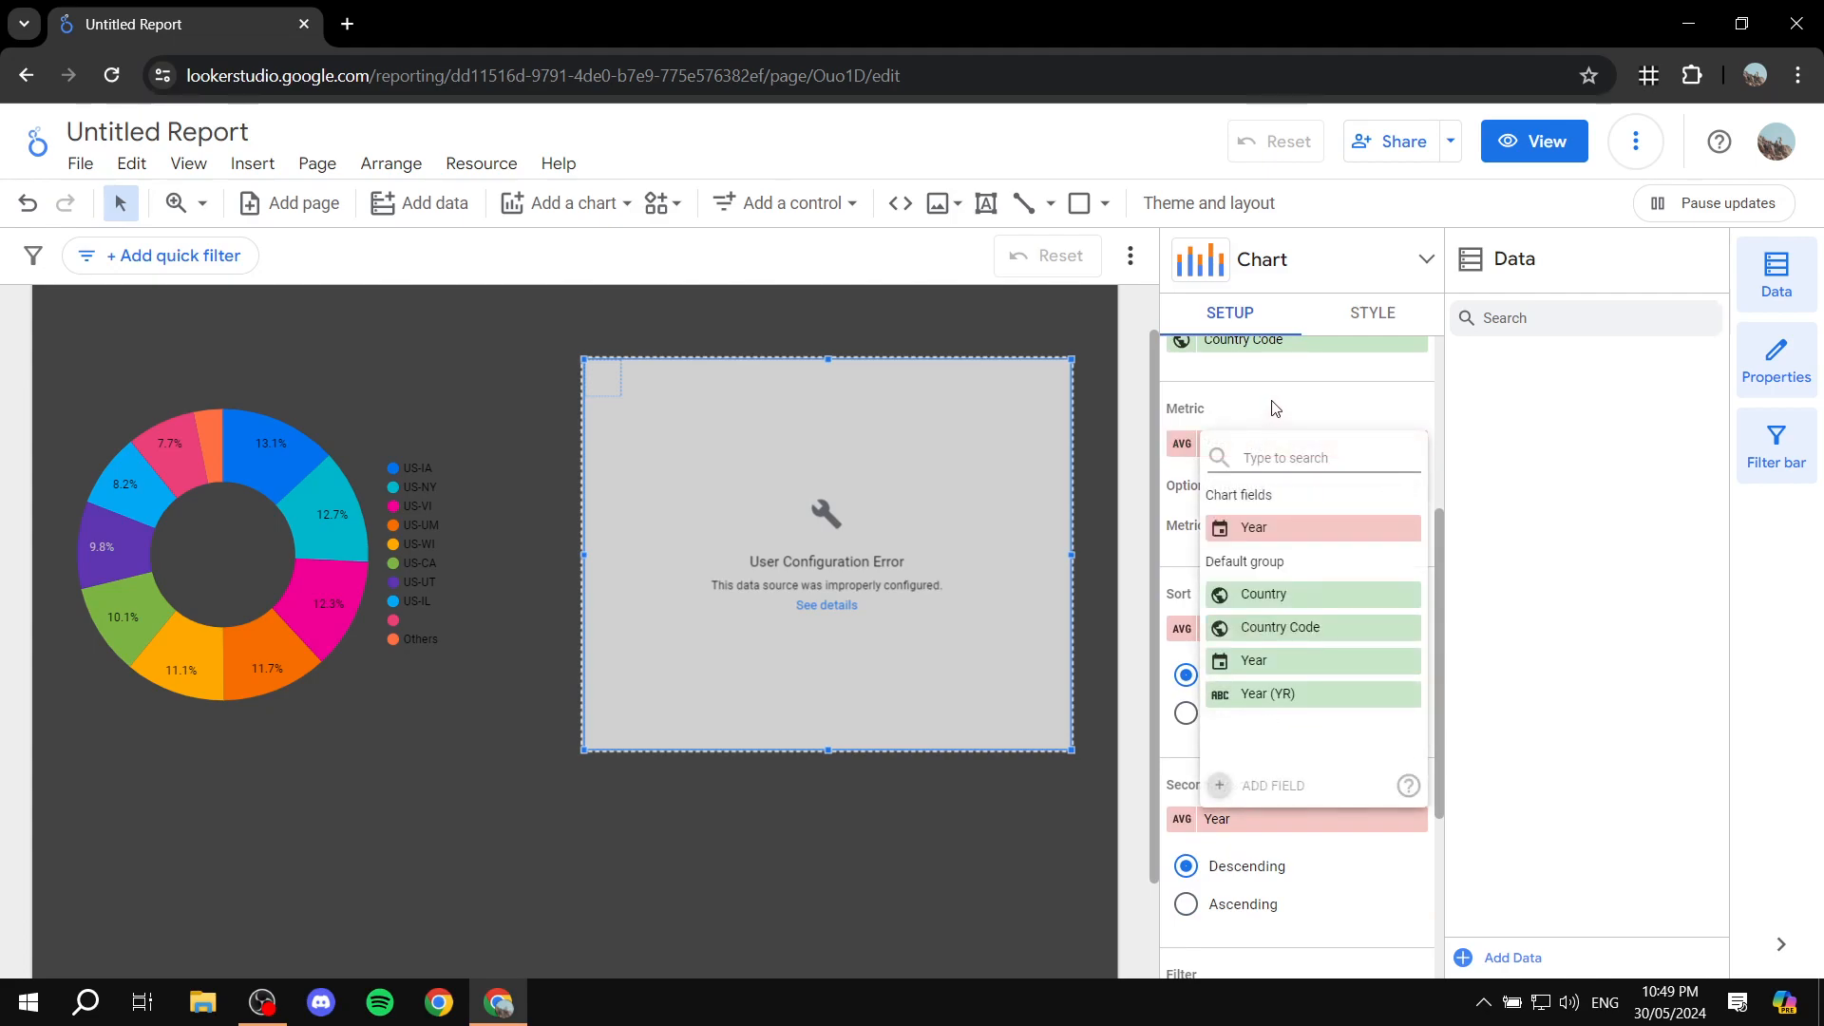
{"action": "left_click", "coordinate": [1281, 606]}
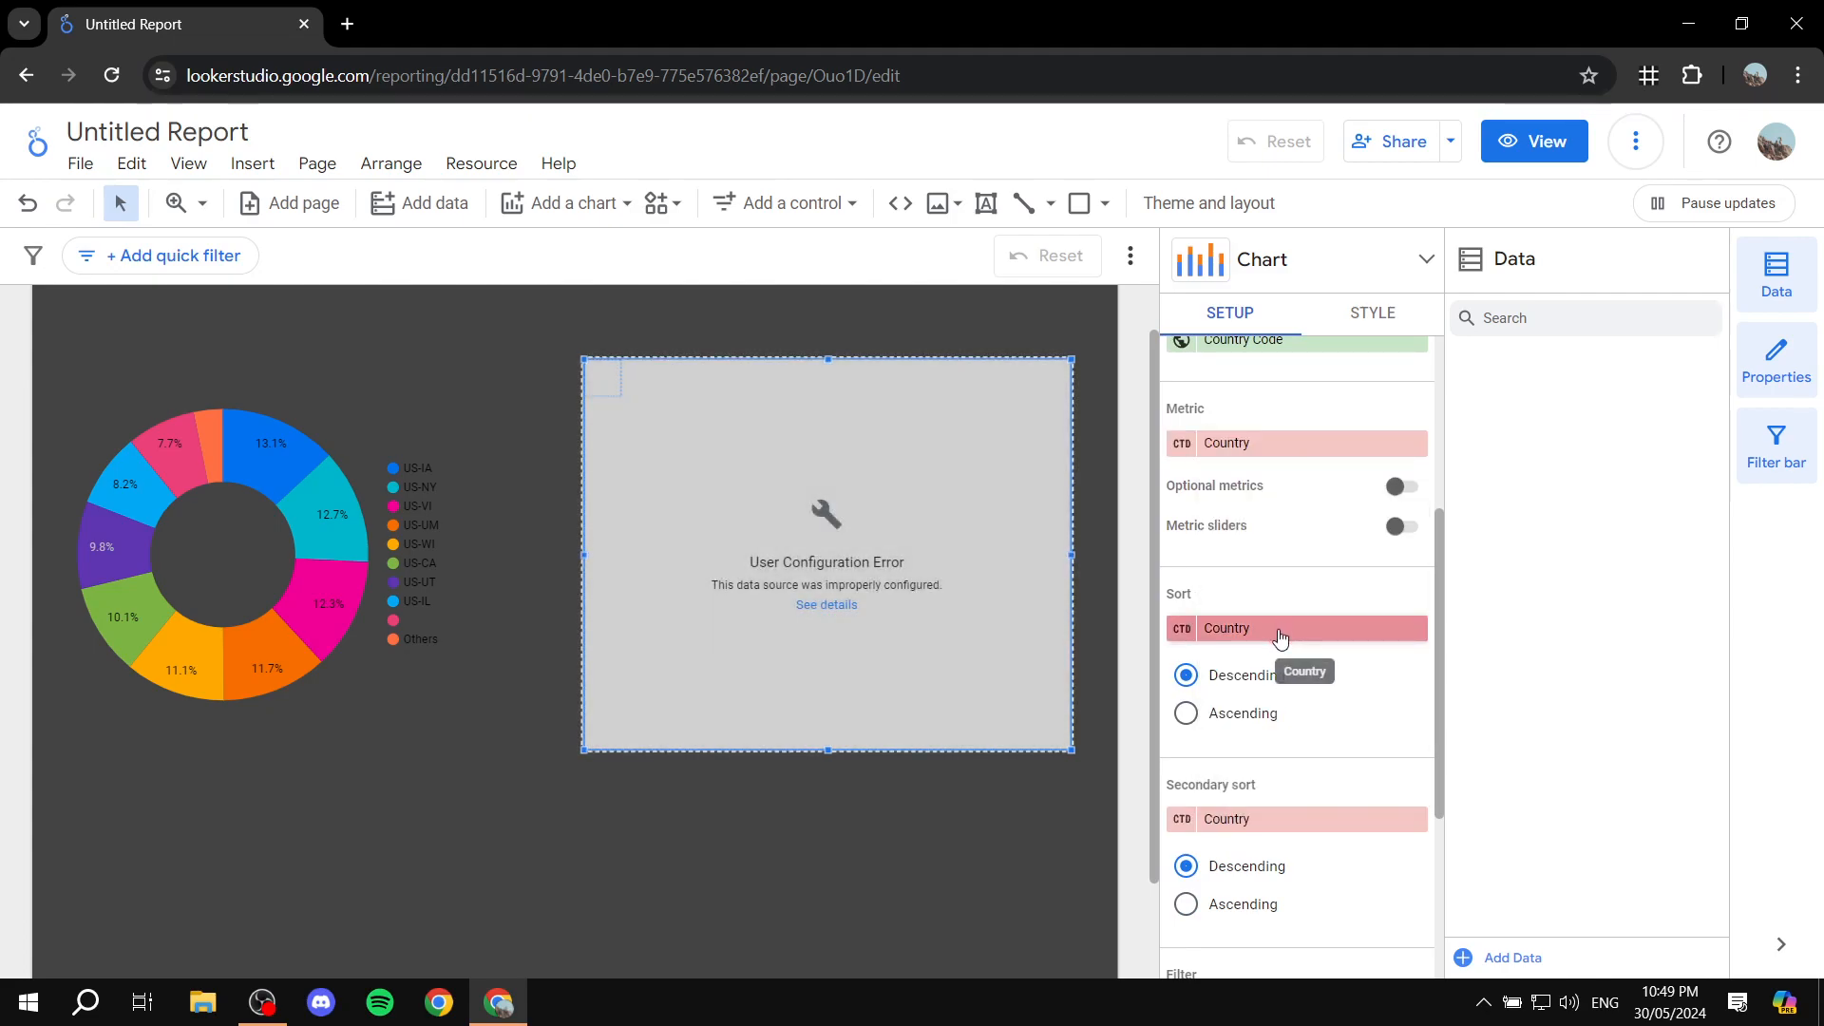
Step: Sort the stacked column chart by the Country dimension and set its secondary sort to Year
{"action": "left_click", "coordinate": [1275, 629]}
{"action": "left_click", "coordinate": [1302, 728]}
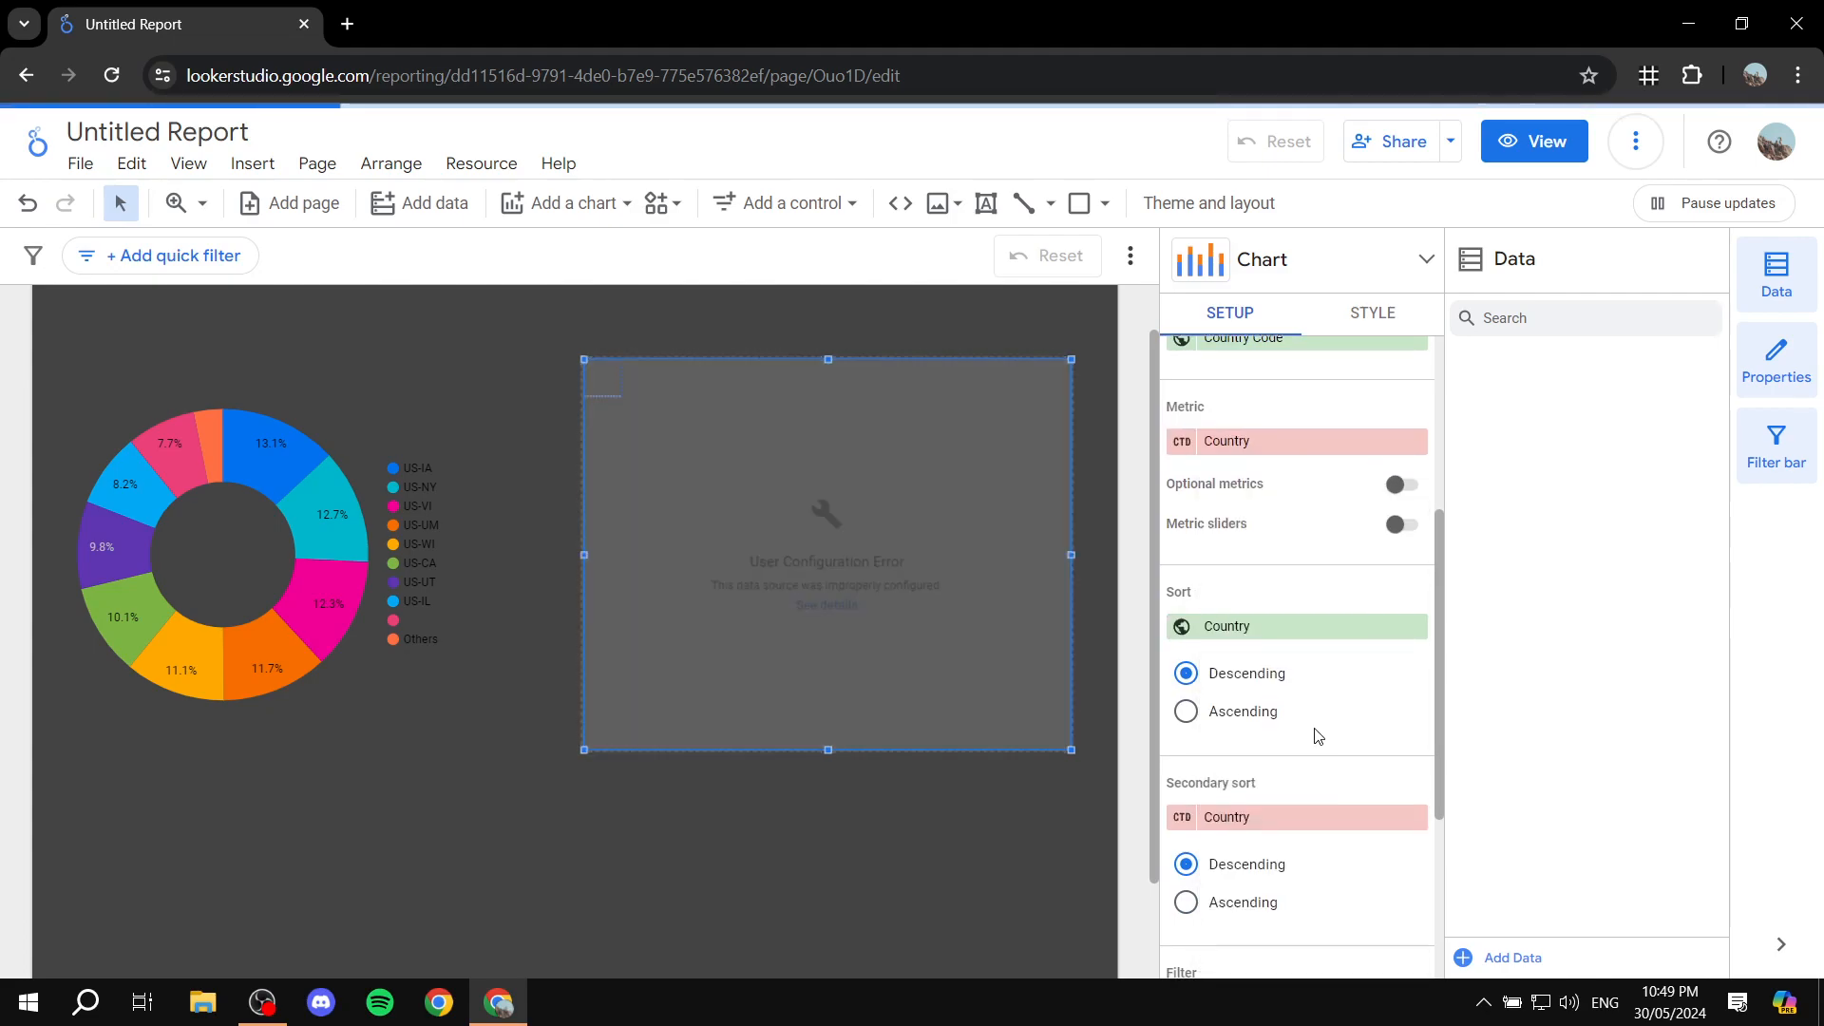
{"action": "scroll", "coordinate": [1296, 725], "scroll_direction": "down", "scroll_amount": 1}
{"action": "left_click", "coordinate": [1285, 699]}
{"action": "left_click", "coordinate": [1293, 787]}
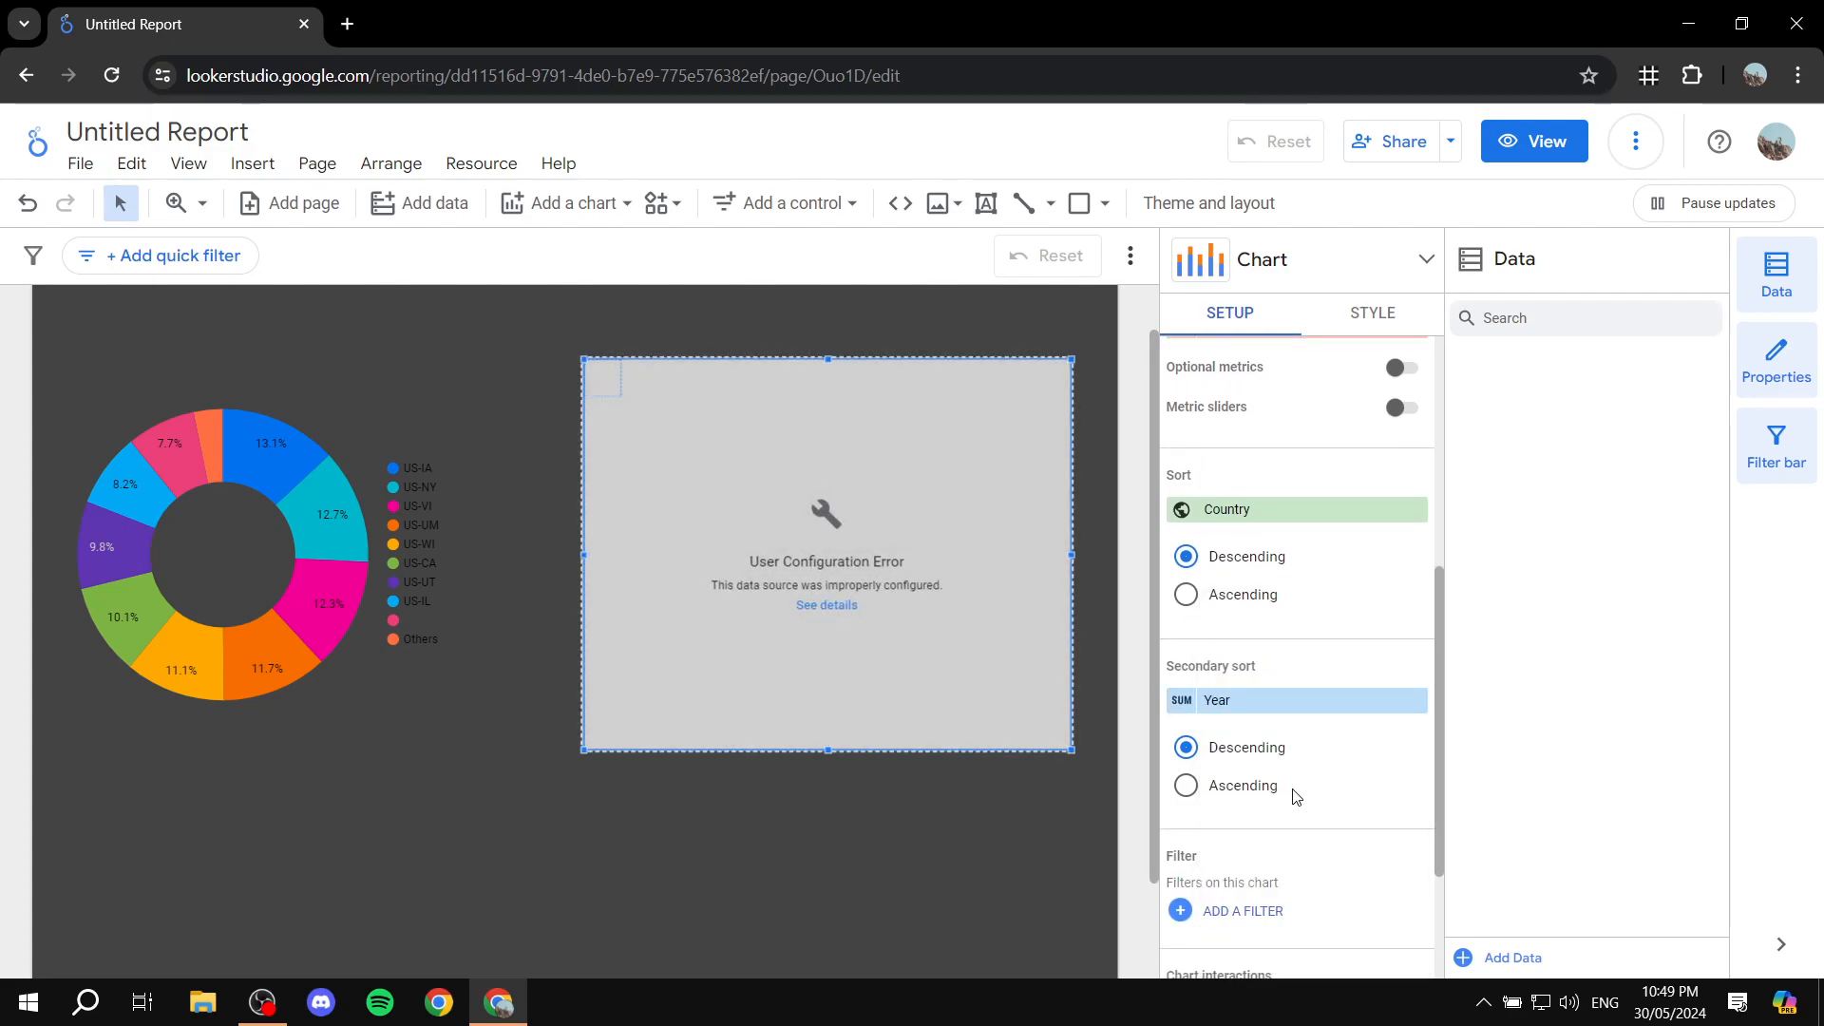
Step: Set the stacked column chart's metric to Year
{"action": "scroll", "coordinate": [1296, 733], "scroll_direction": "down", "scroll_amount": 2}
{"action": "scroll", "coordinate": [1296, 737], "scroll_direction": "up", "scroll_amount": 6}
{"action": "left_click", "coordinate": [1270, 719]}
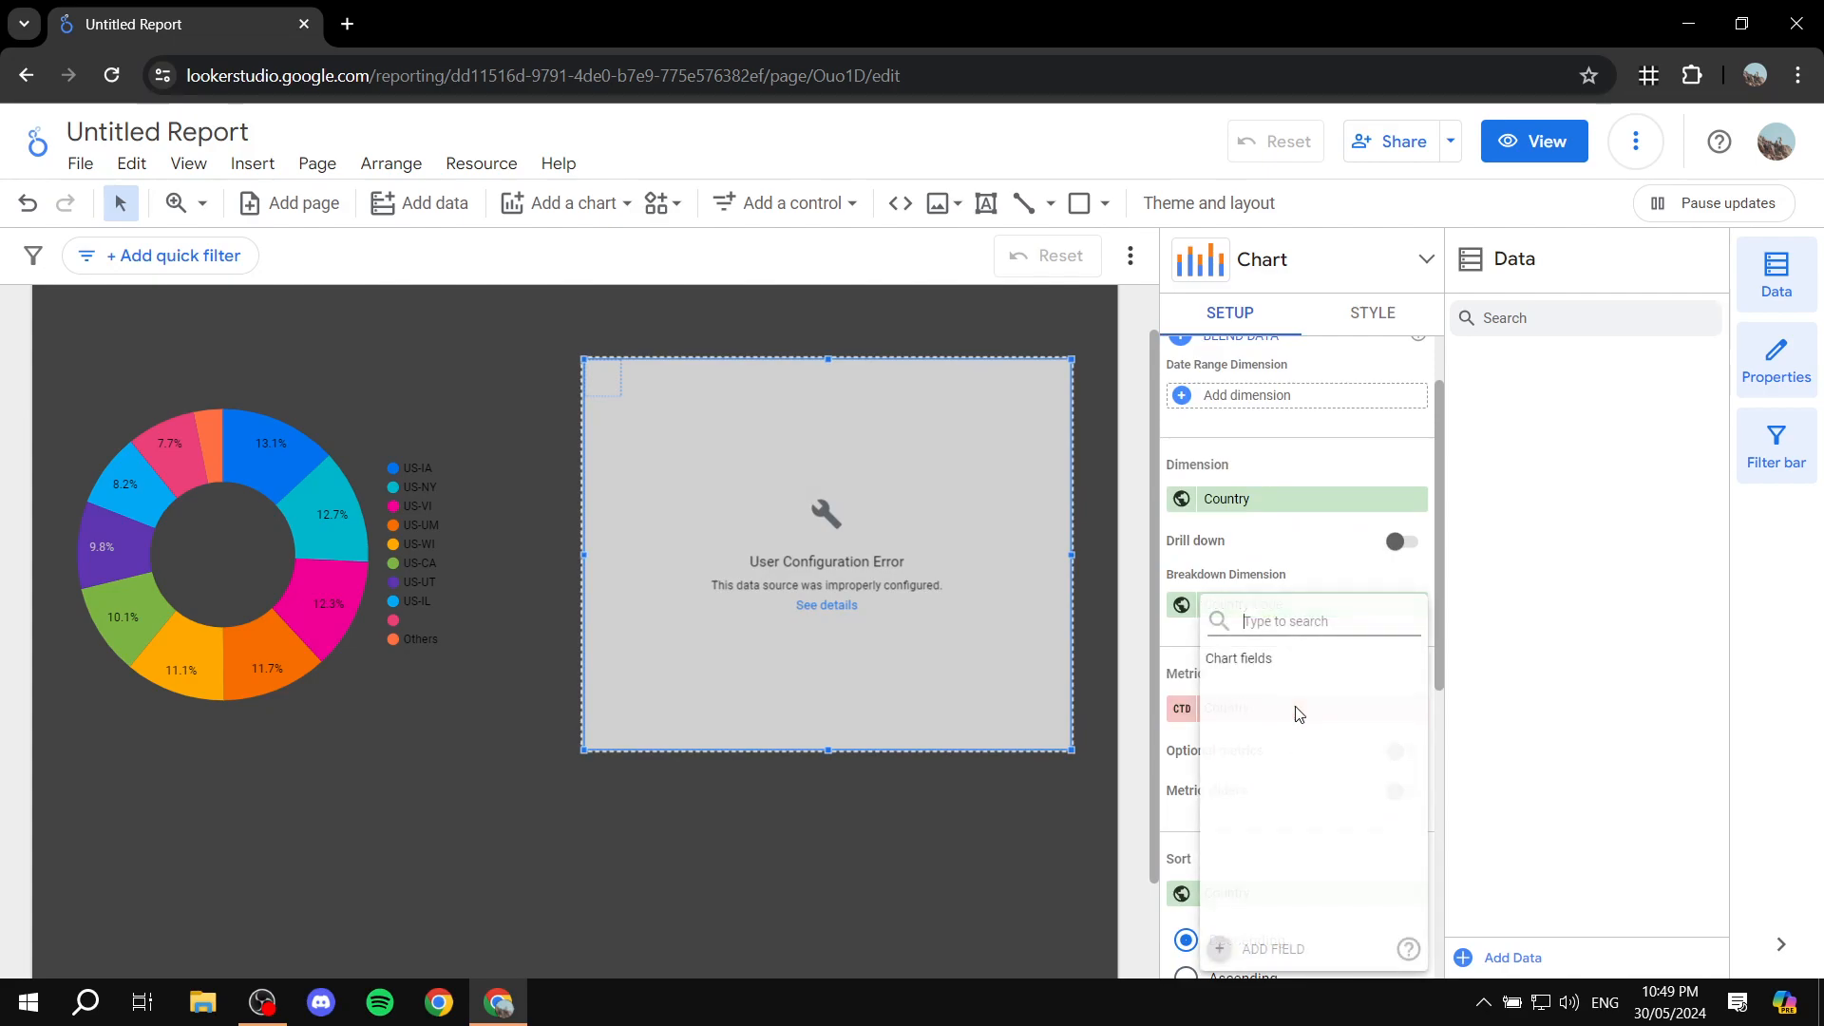
{"action": "left_click", "coordinate": [1274, 840]}
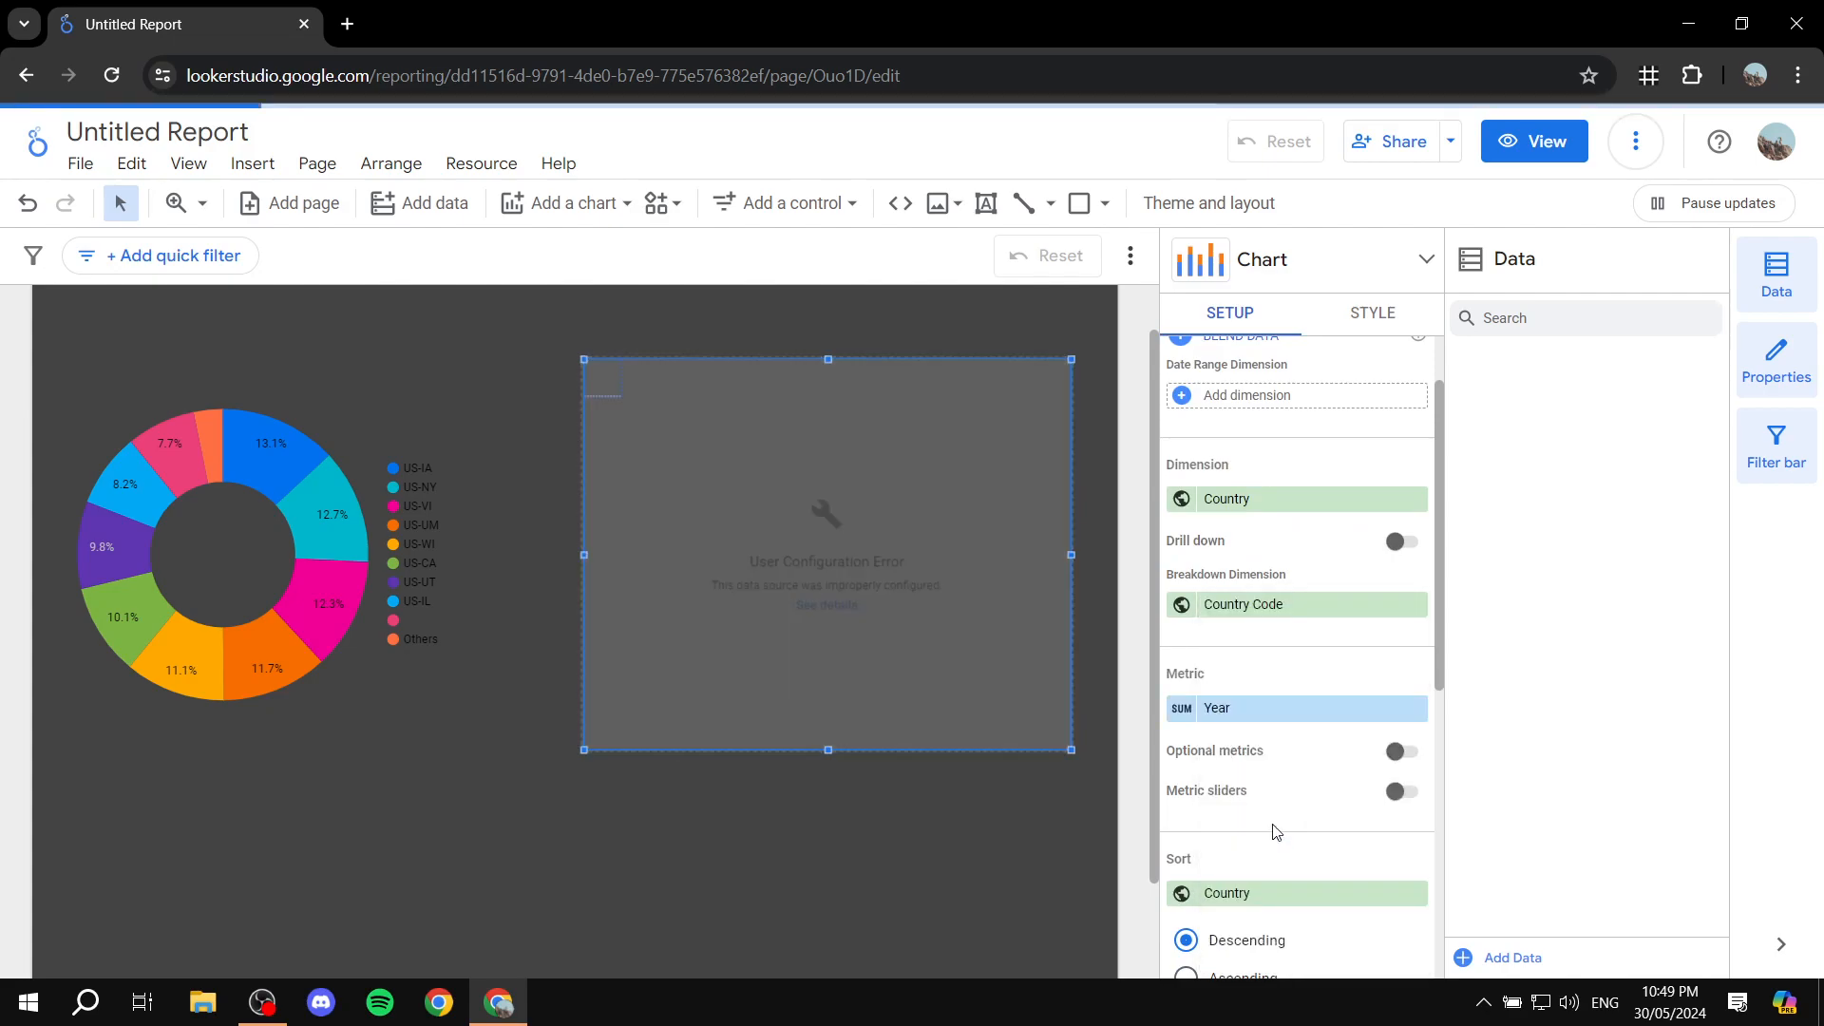
{"action": "scroll", "coordinate": [1235, 670], "scroll_direction": "up", "scroll_amount": 1}
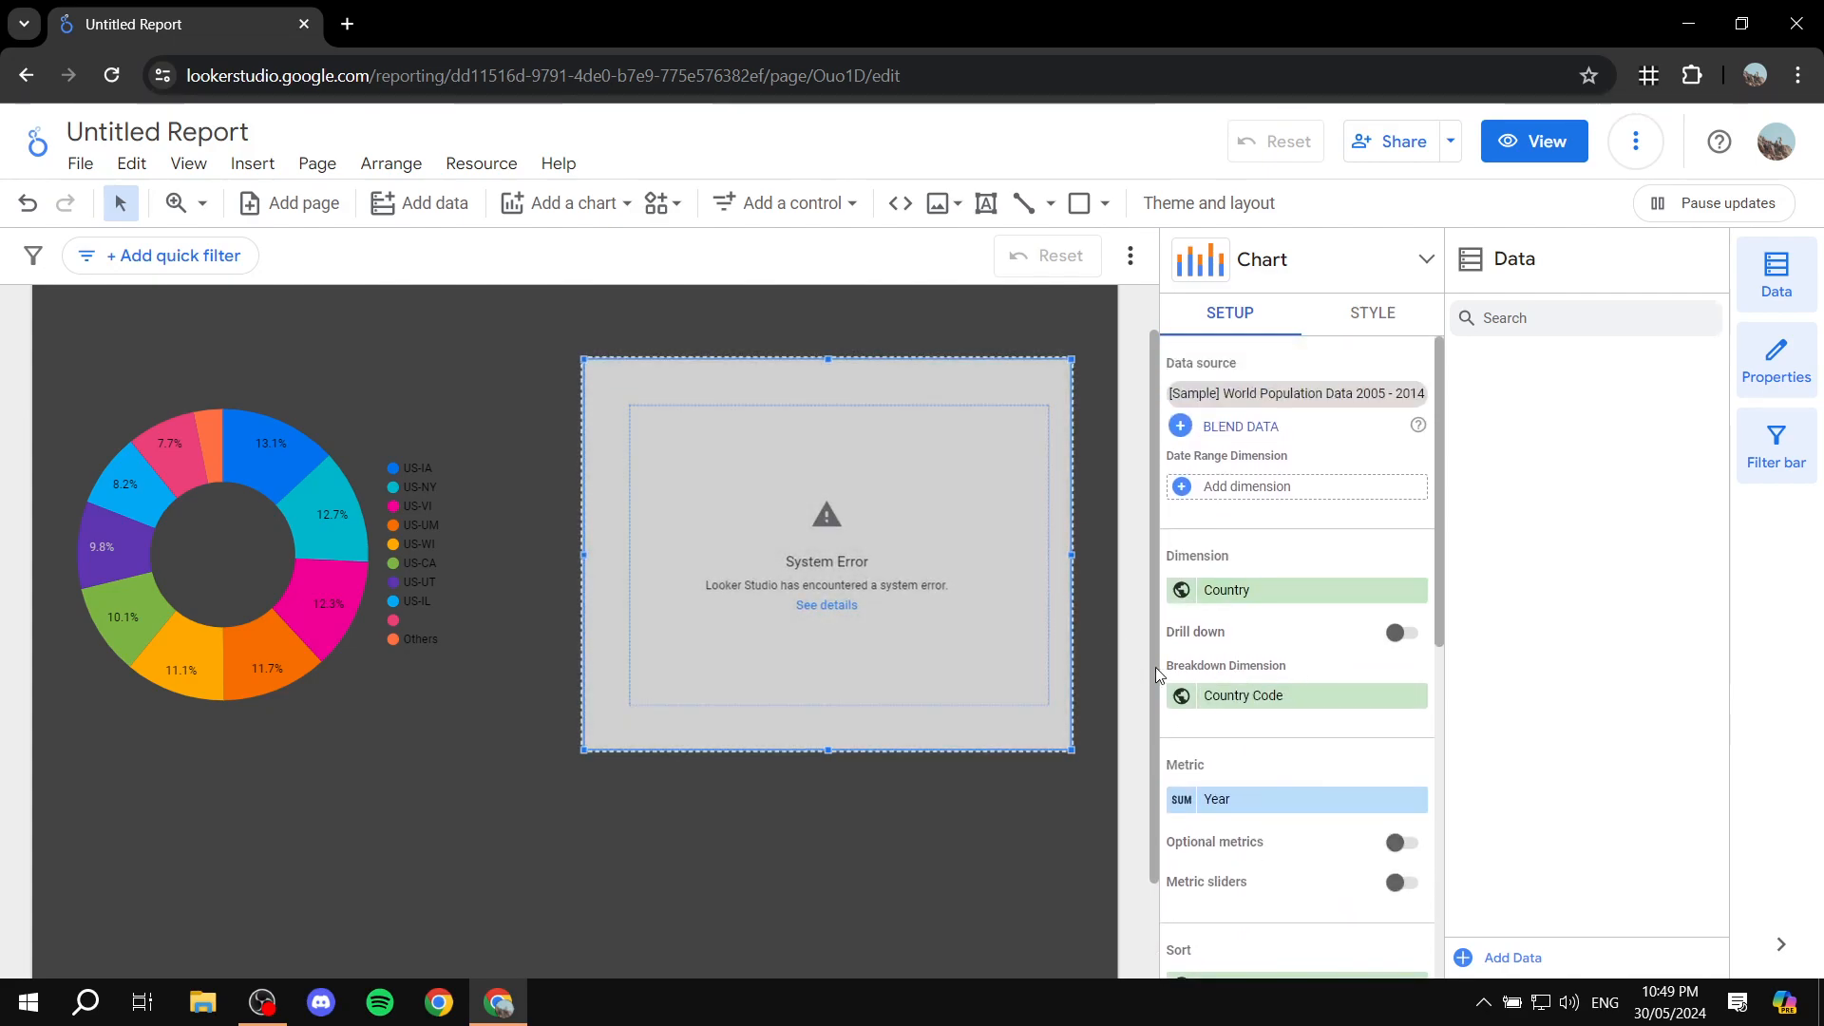
Step: Change the stacked column chart's metric to Country Code
{"action": "scroll", "coordinate": [1273, 484], "scroll_direction": "down", "scroll_amount": 3}
{"action": "left_click", "coordinate": [1394, 607]}
{"action": "left_click", "coordinate": [1397, 606]}
{"action": "left_click", "coordinate": [1311, 561]}
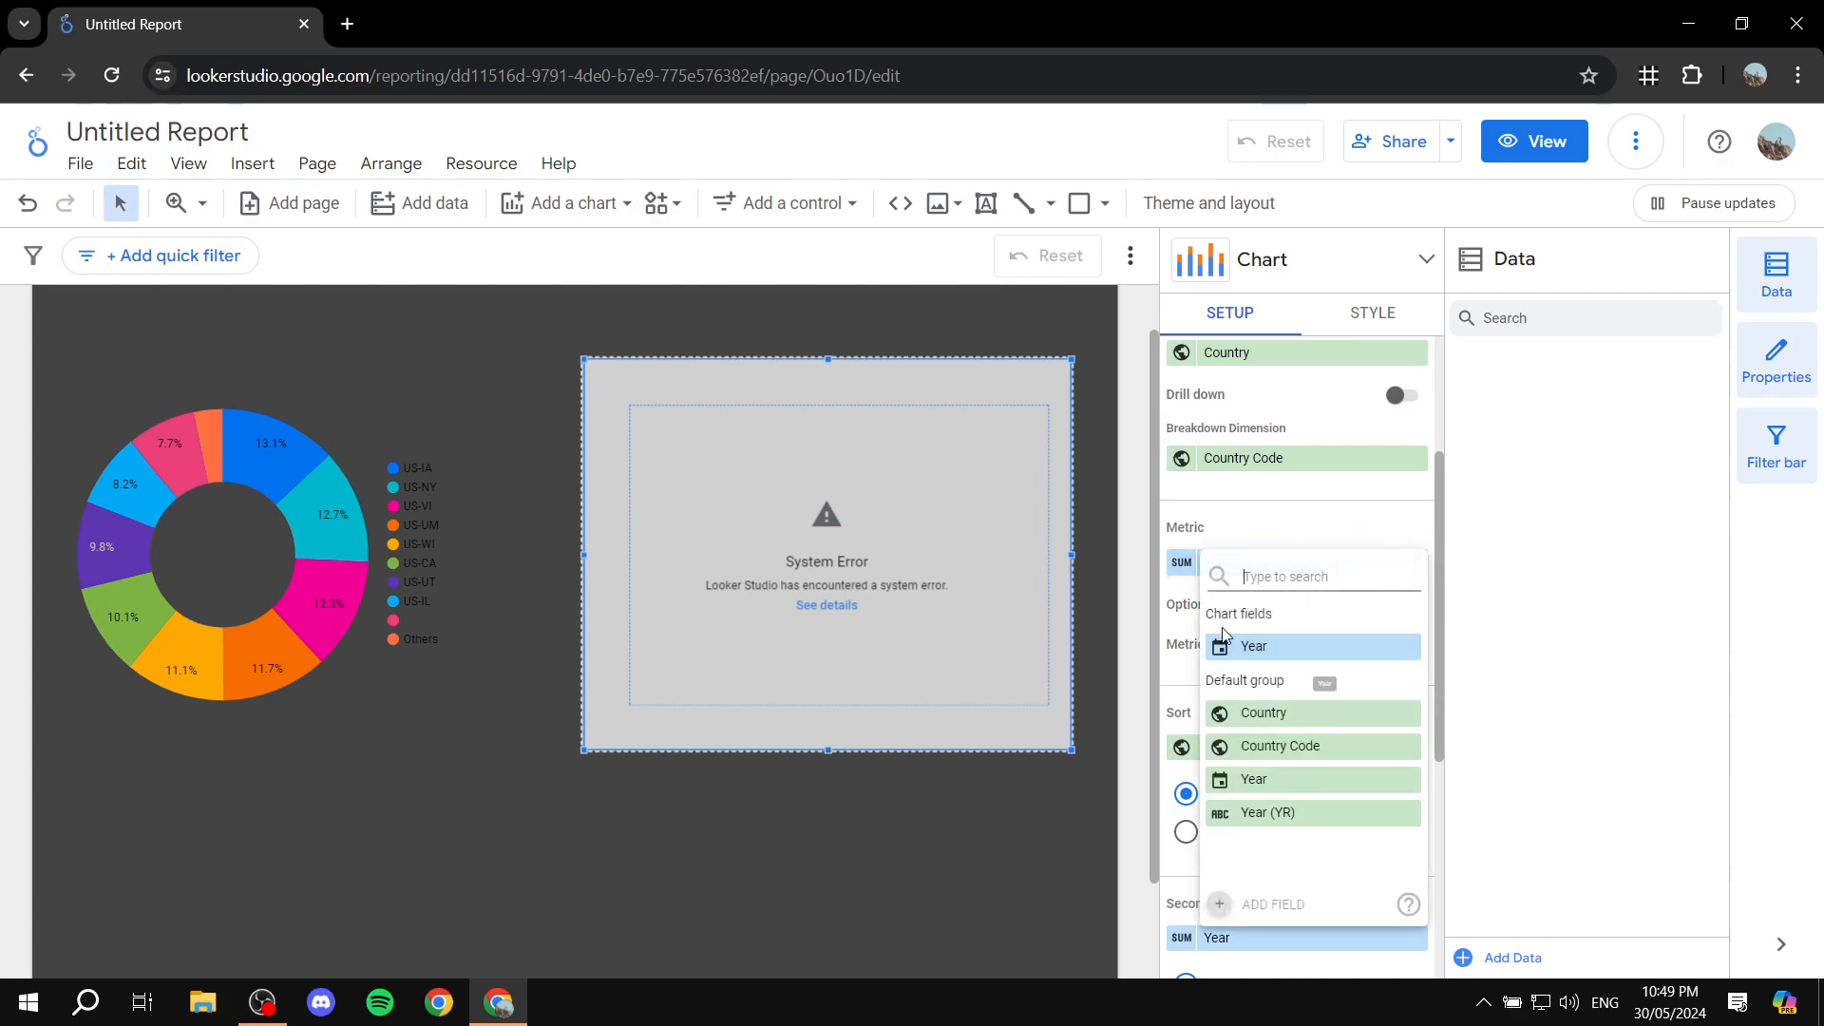
{"action": "left_click", "coordinate": [1278, 746]}
{"action": "scroll", "coordinate": [1235, 656], "scroll_direction": "down", "scroll_amount": 5}
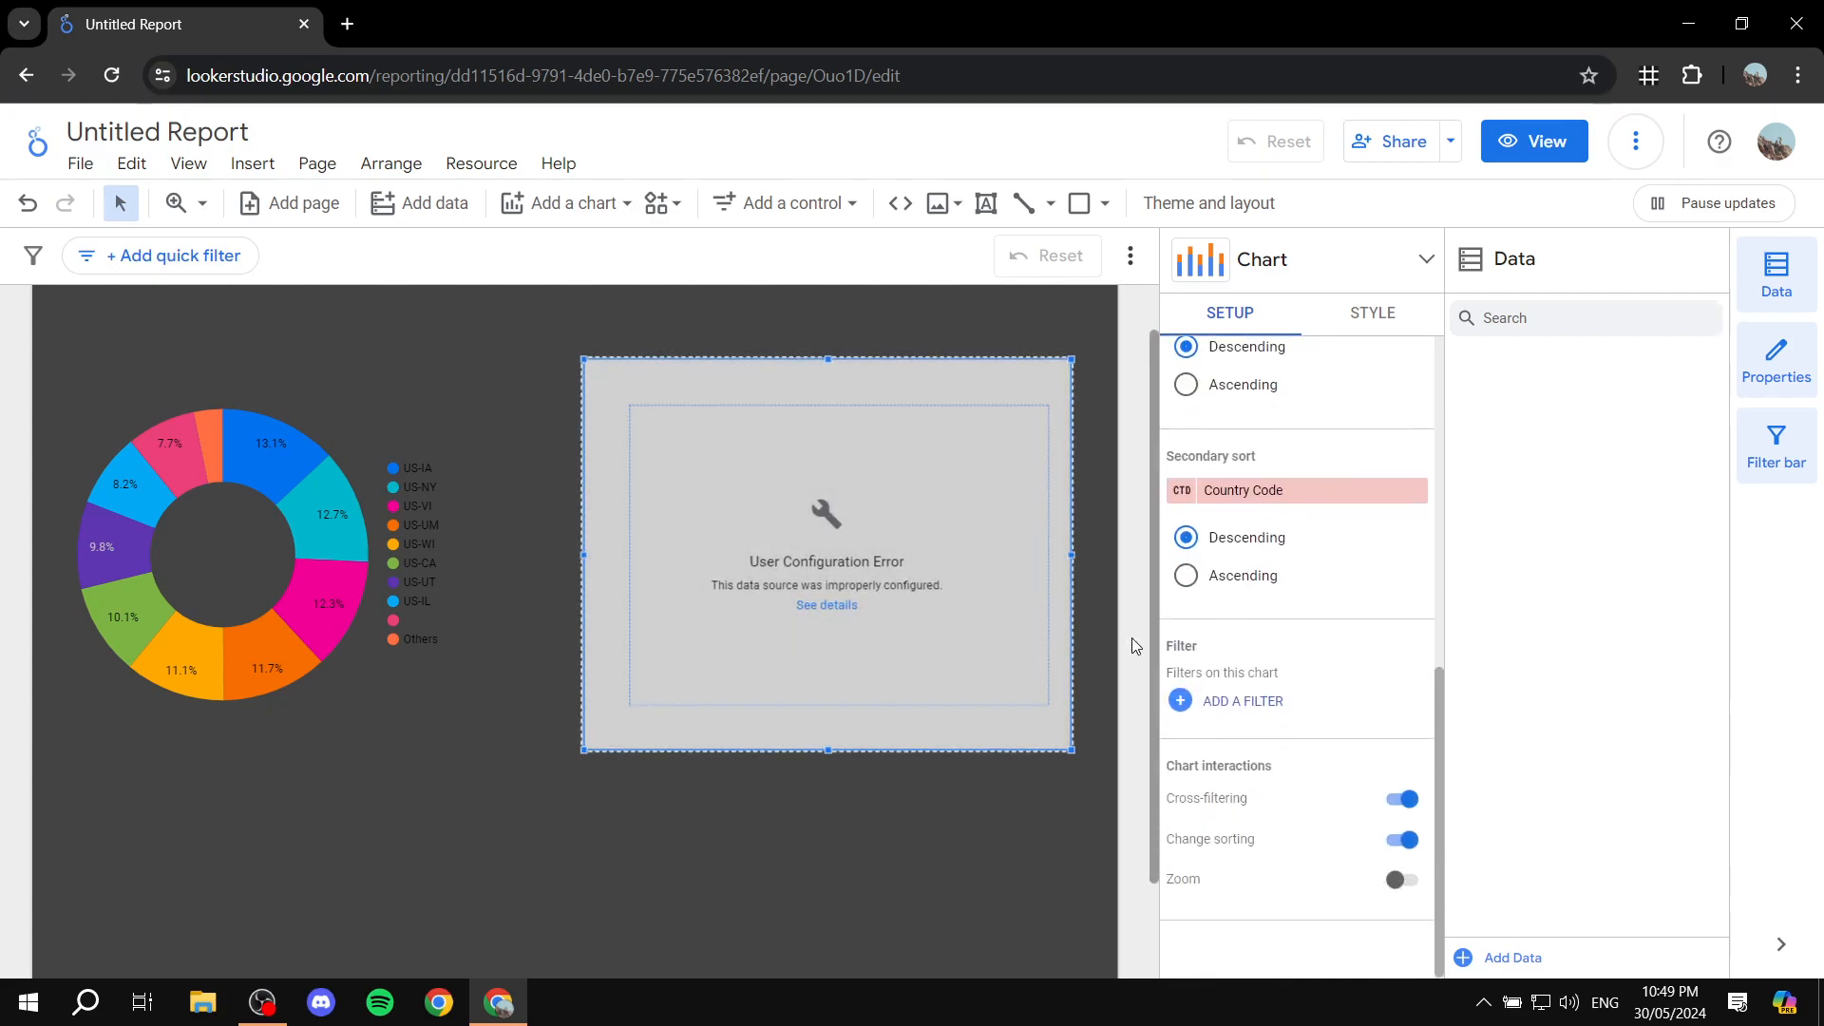
Step: Replace the stacked column chart's data source with [Sample] YouTube Data
{"action": "scroll", "coordinate": [1104, 550], "scroll_direction": "up", "scroll_amount": 2}
{"action": "scroll", "coordinate": [1312, 494], "scroll_direction": "up", "scroll_amount": 10}
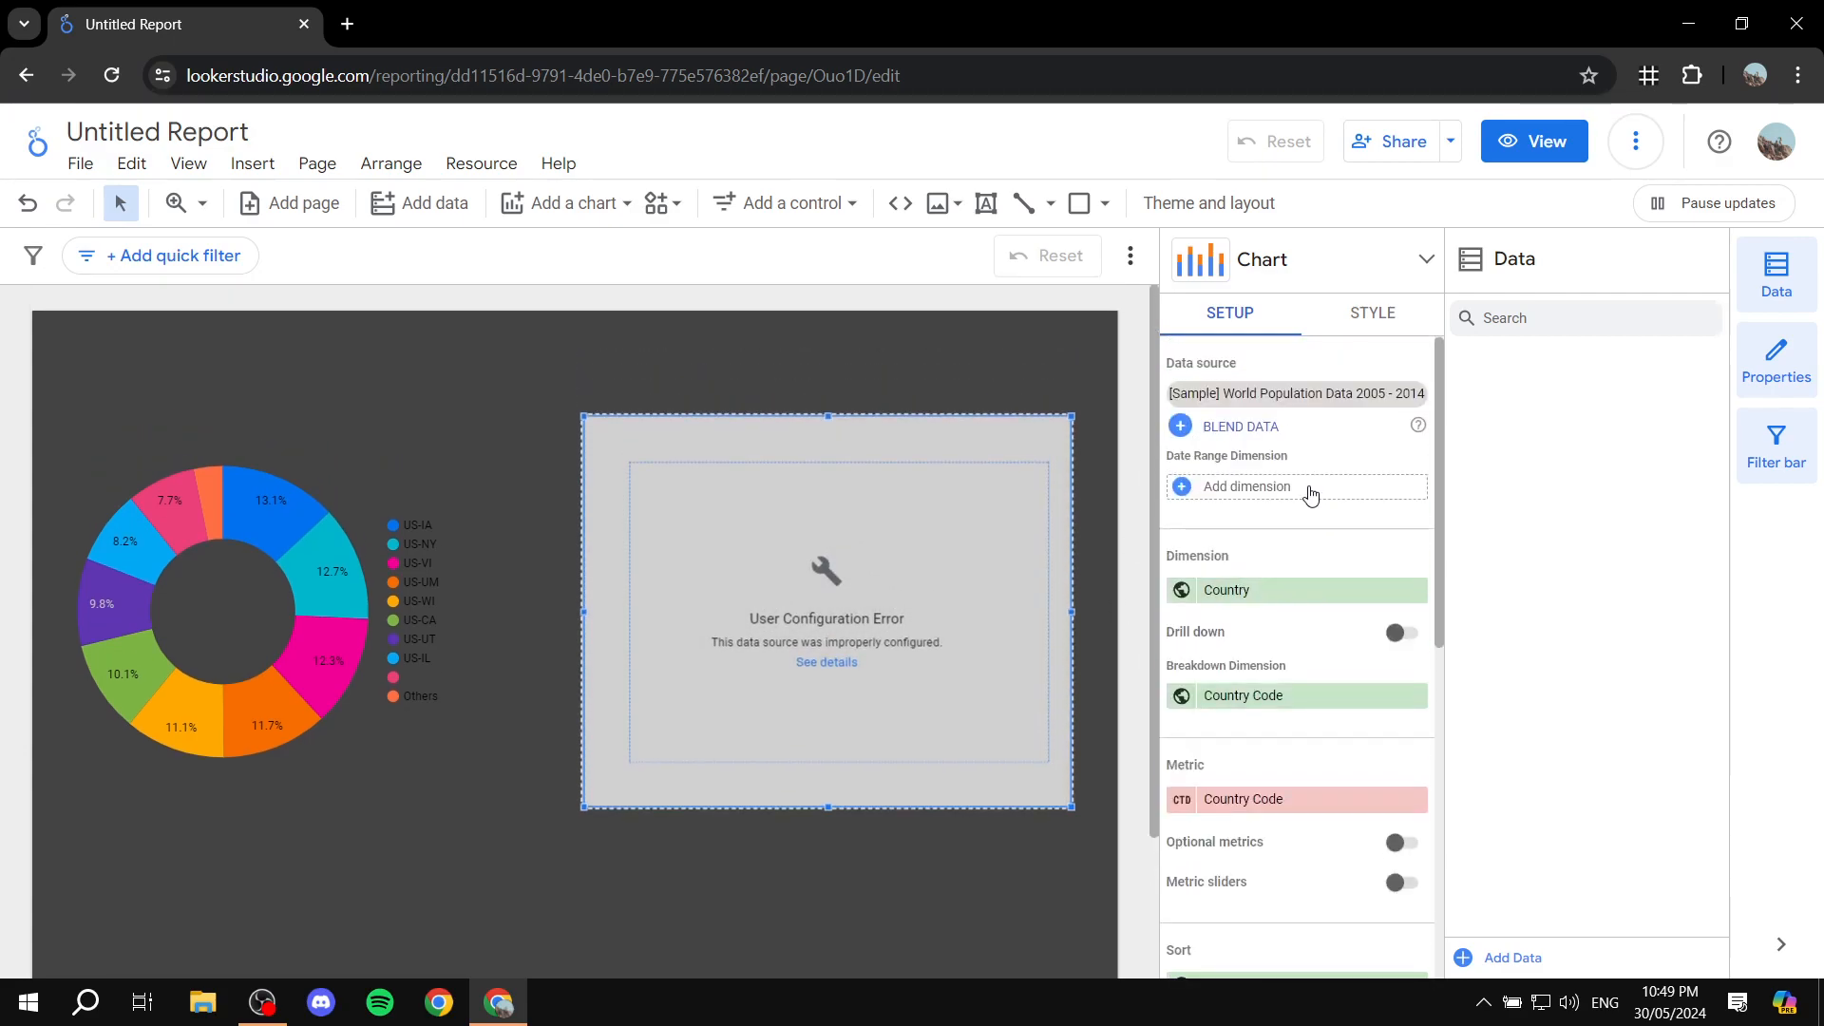
{"action": "left_click", "coordinate": [1423, 397]}
{"action": "left_click", "coordinate": [1377, 395]}
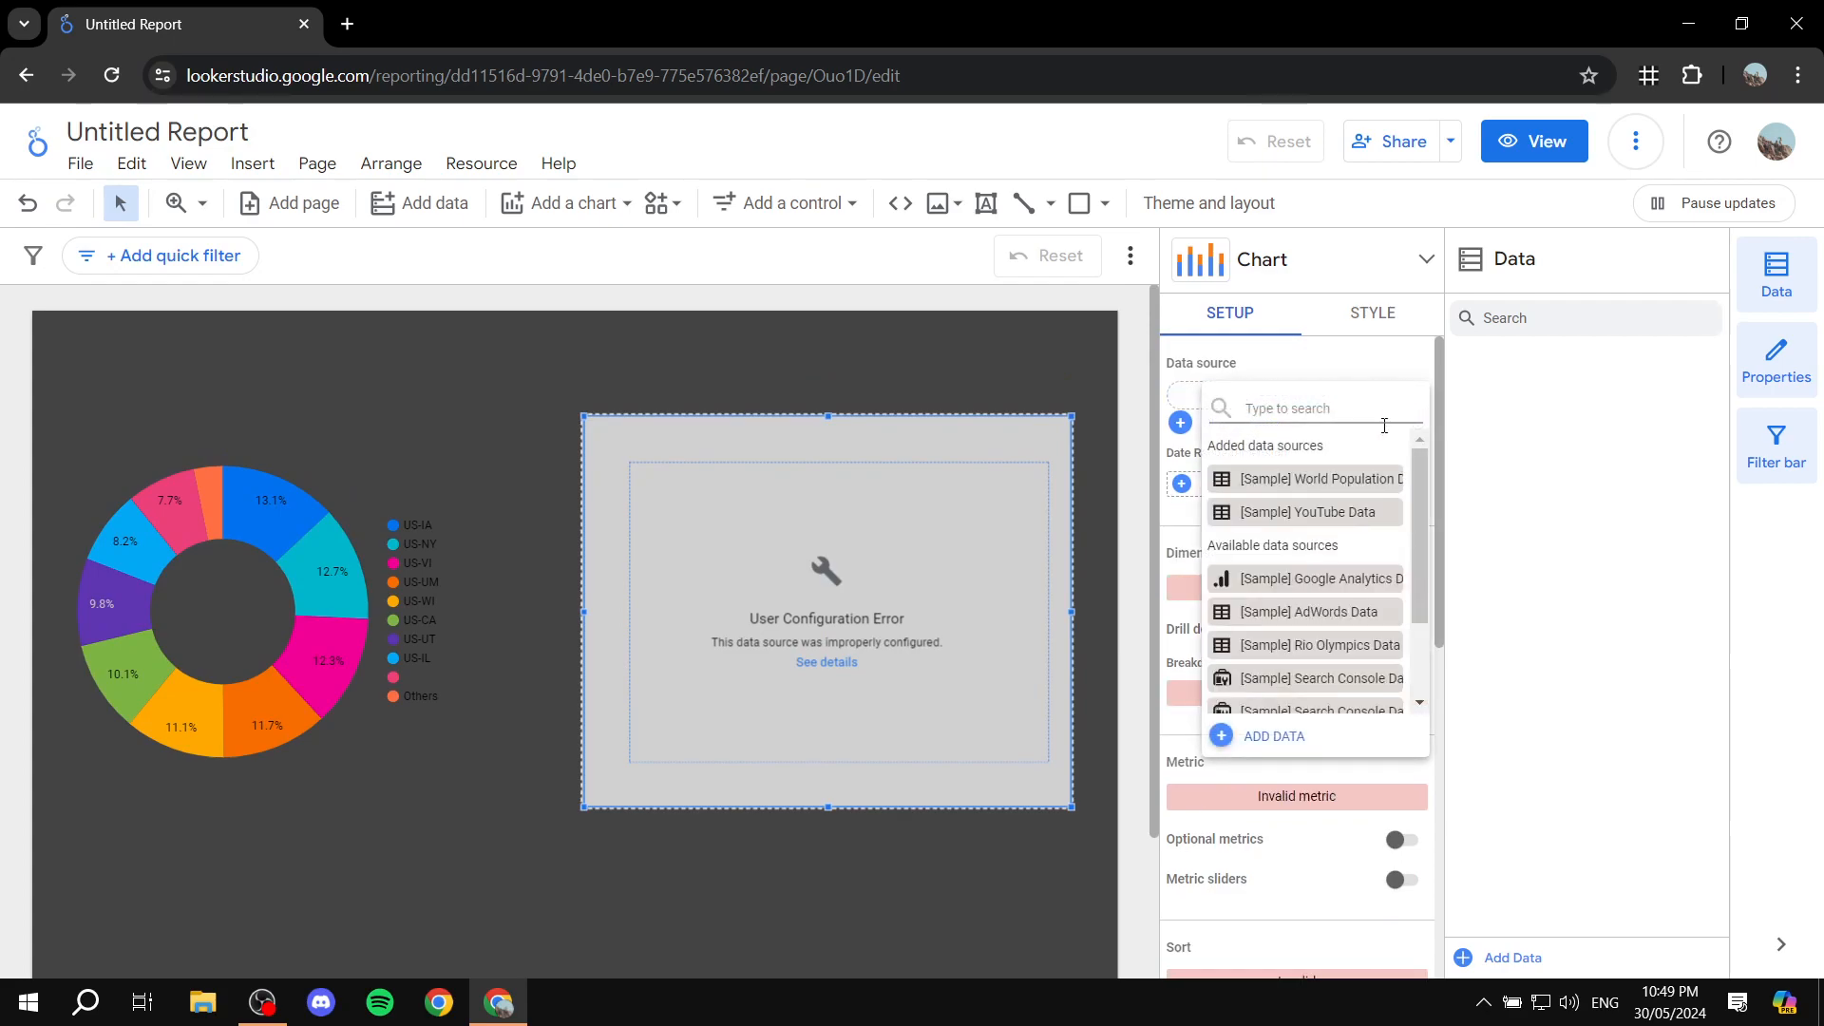
{"action": "left_click", "coordinate": [1326, 514]}
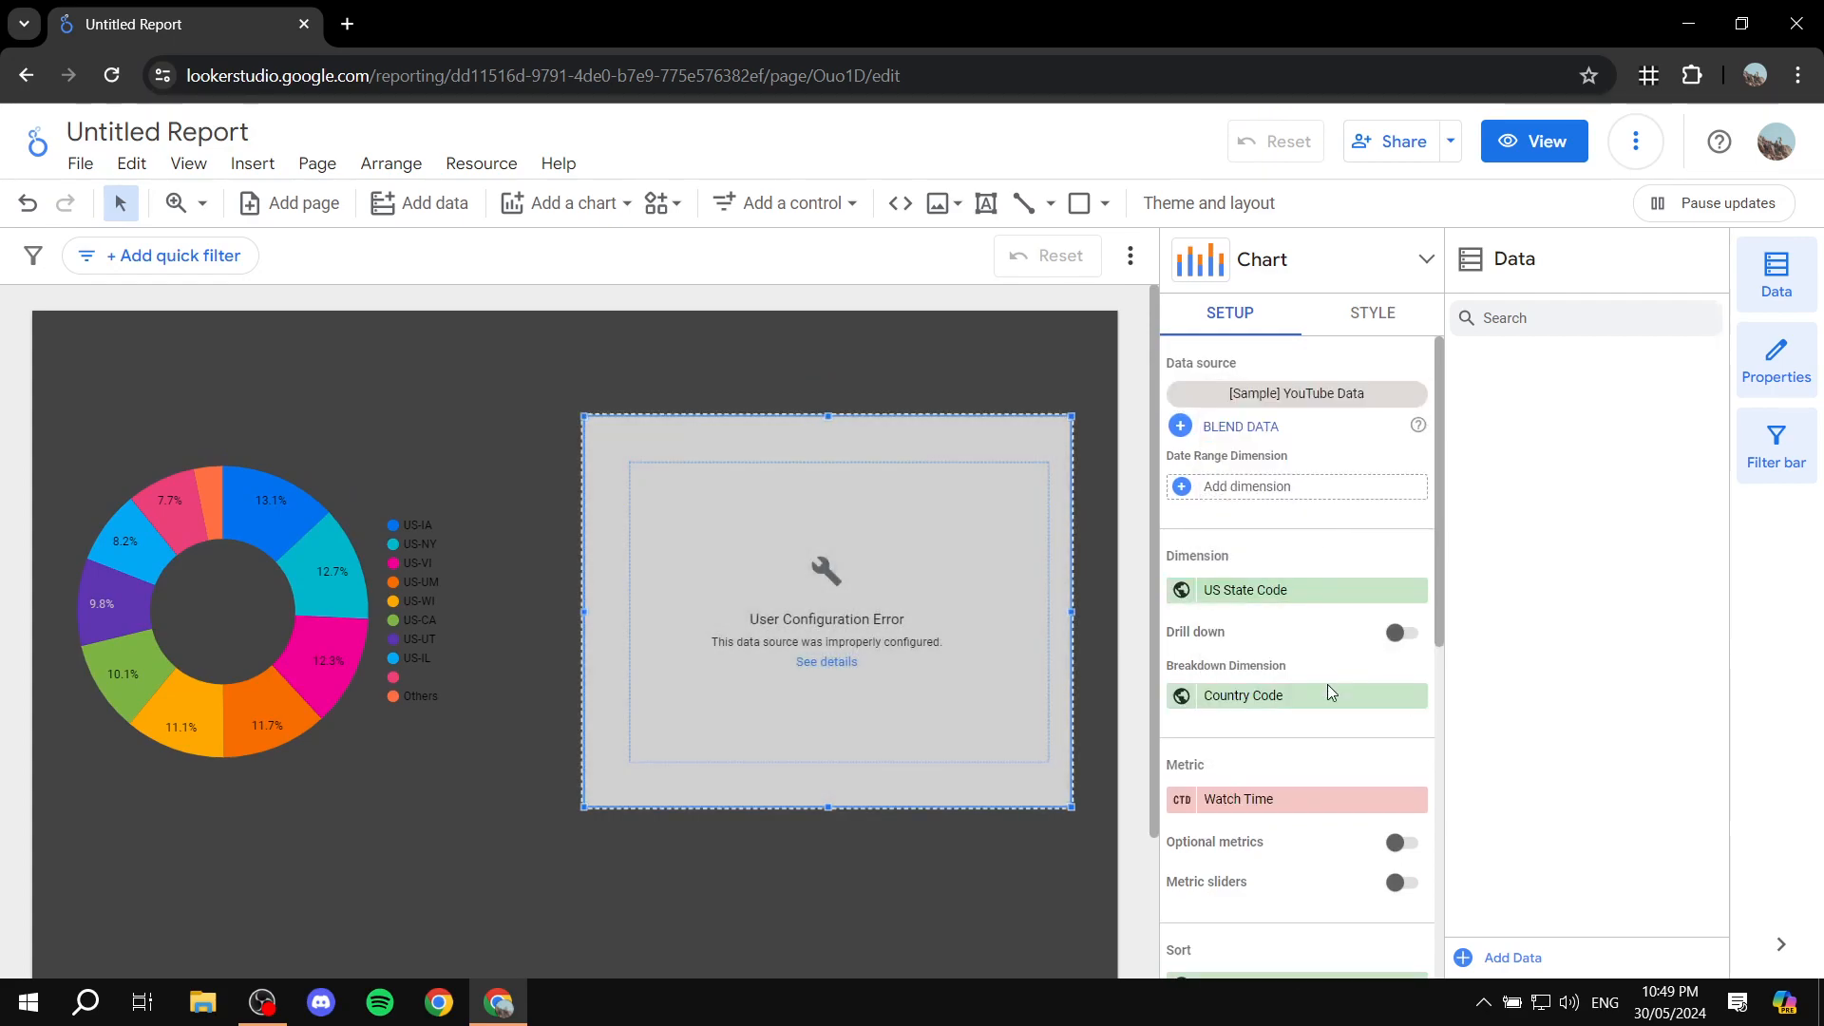
Step: Set the stacked column chart's metric to User Comments Added and deselect the chart
{"action": "scroll", "coordinate": [1355, 654], "scroll_direction": "down", "scroll_amount": 5}
{"action": "scroll", "coordinate": [1355, 656], "scroll_direction": "up", "scroll_amount": 5}
{"action": "scroll", "coordinate": [1350, 656], "scroll_direction": "down", "scroll_amount": 5}
{"action": "scroll", "coordinate": [1286, 559], "scroll_direction": "up", "scroll_amount": 4}
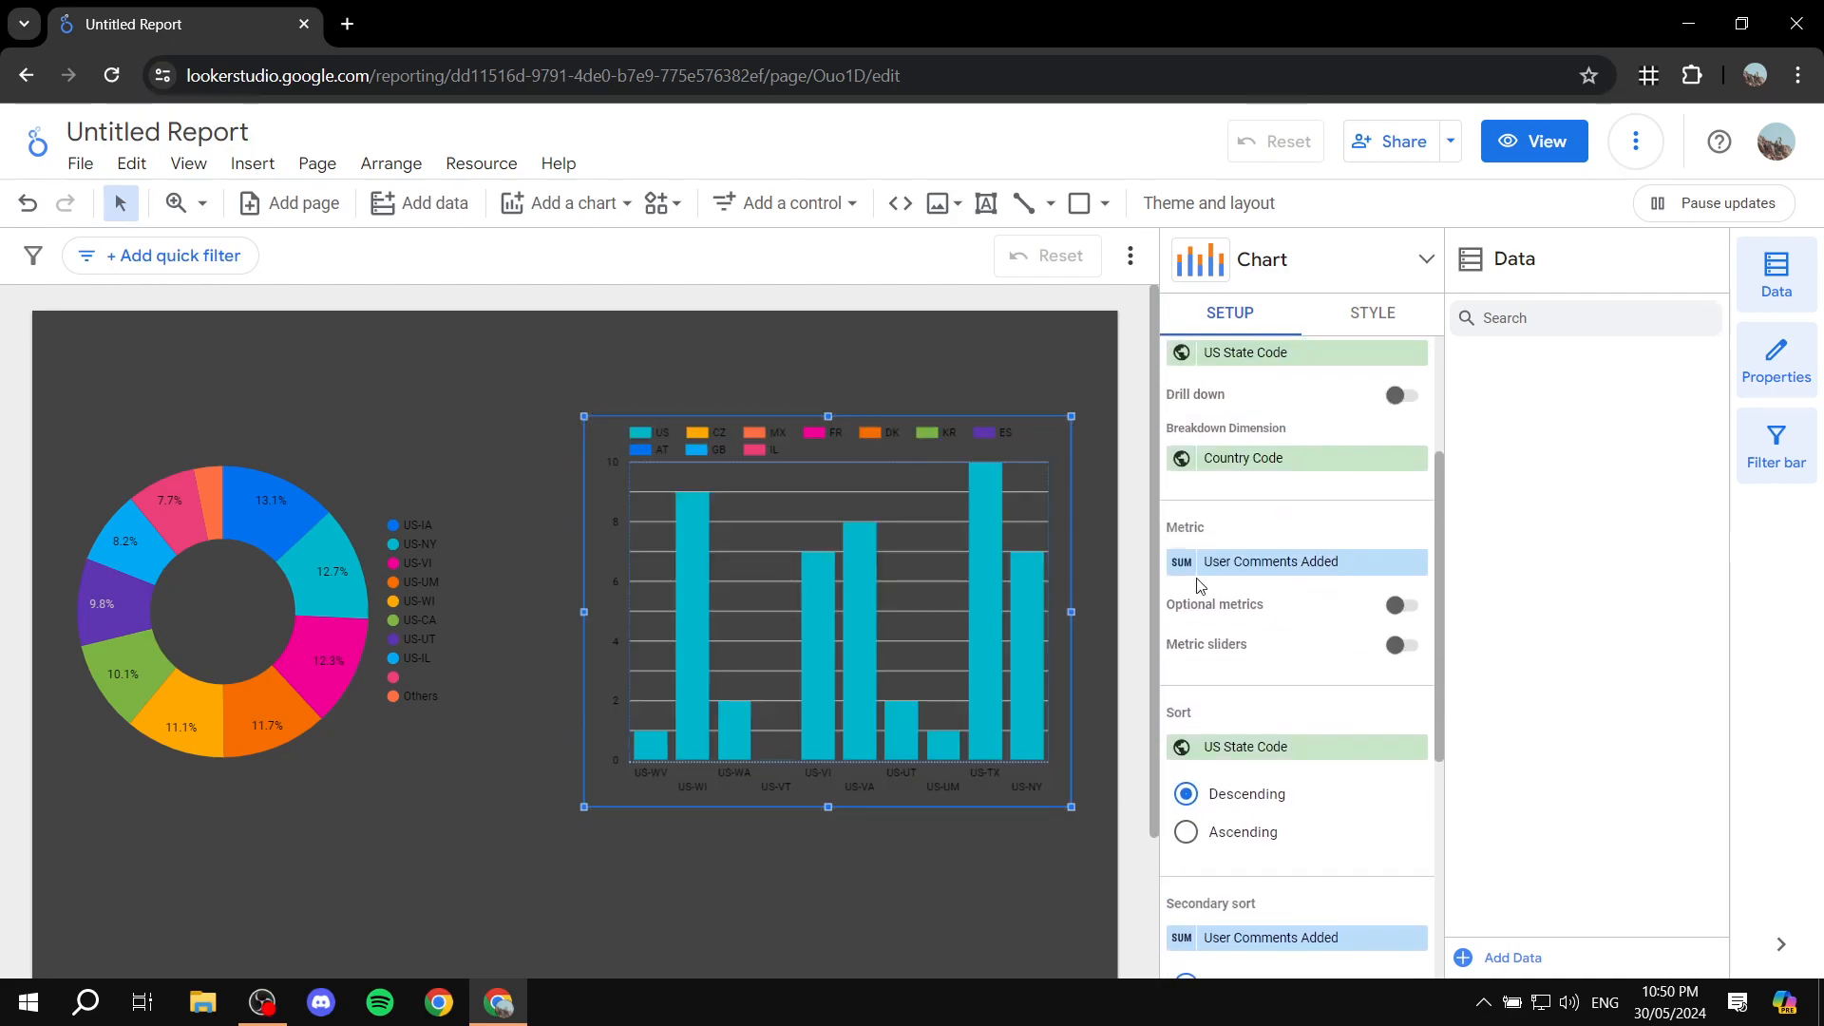
{"action": "scroll", "coordinate": [1258, 652], "scroll_direction": "down", "scroll_amount": 3}
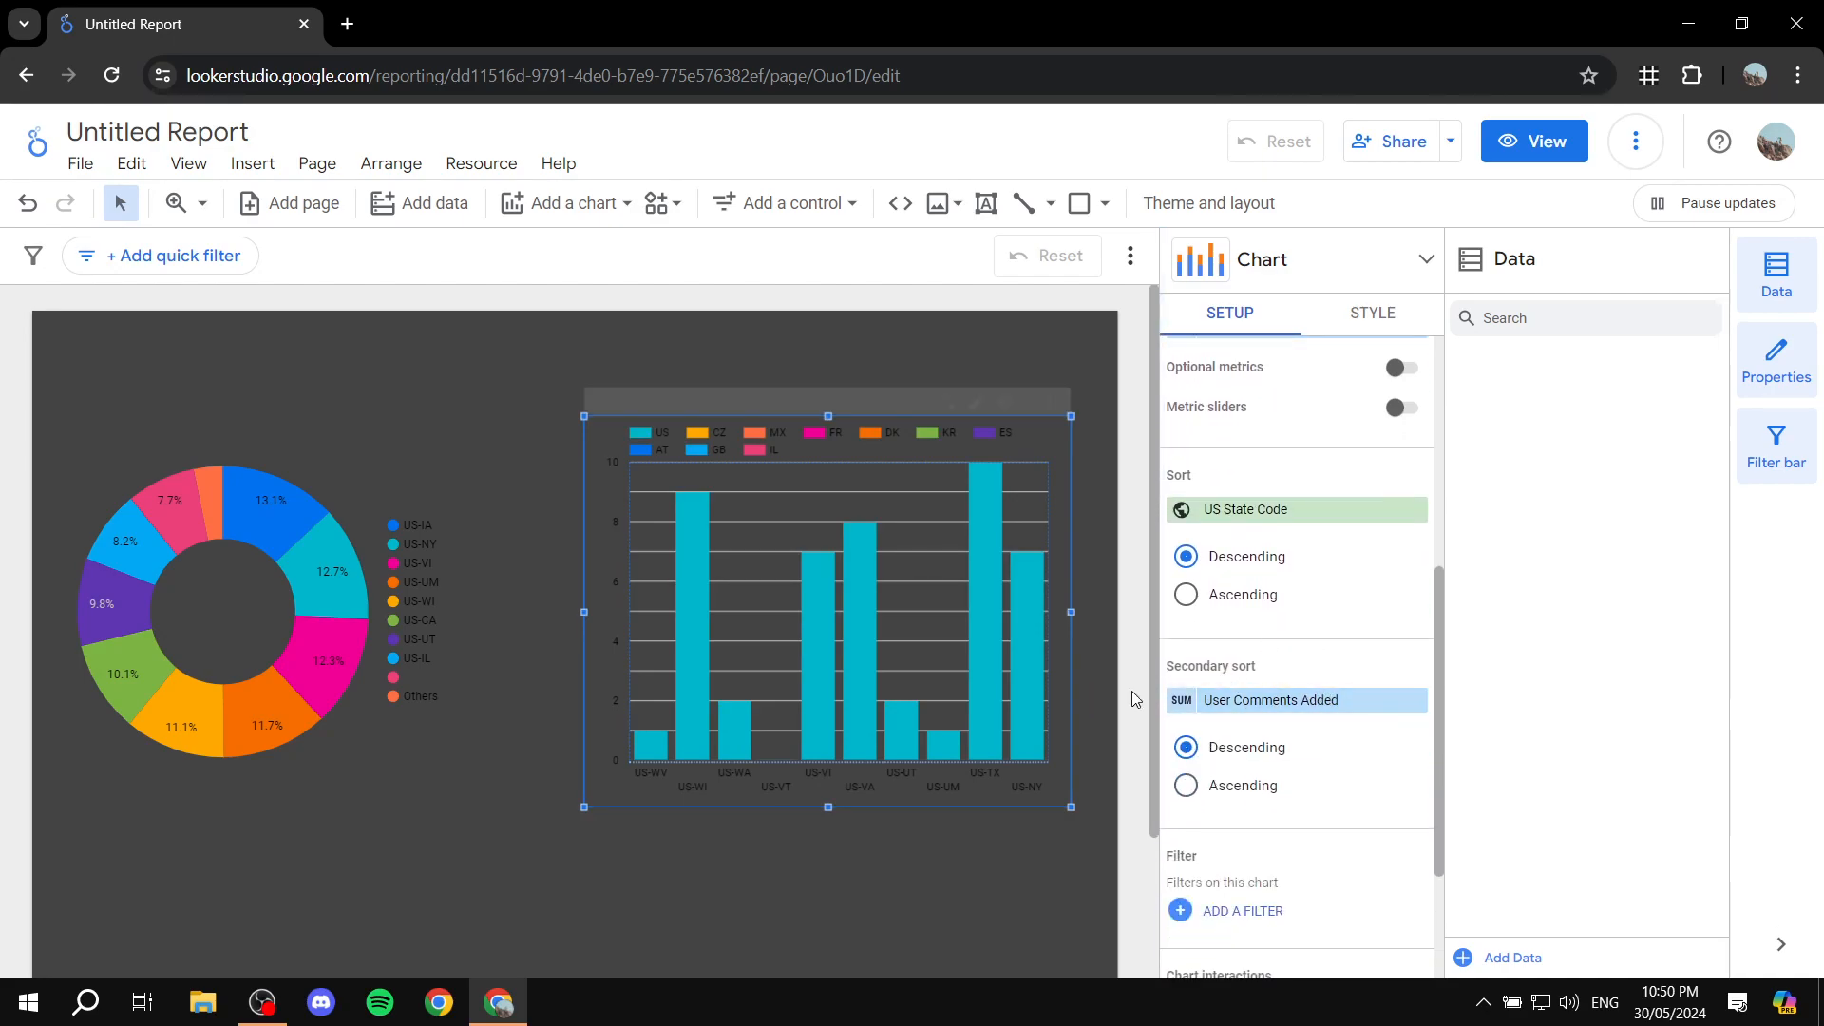
{"action": "scroll", "coordinate": [1328, 719], "scroll_direction": "down", "scroll_amount": 2}
{"action": "scroll", "coordinate": [1321, 727], "scroll_direction": "up", "scroll_amount": 6}
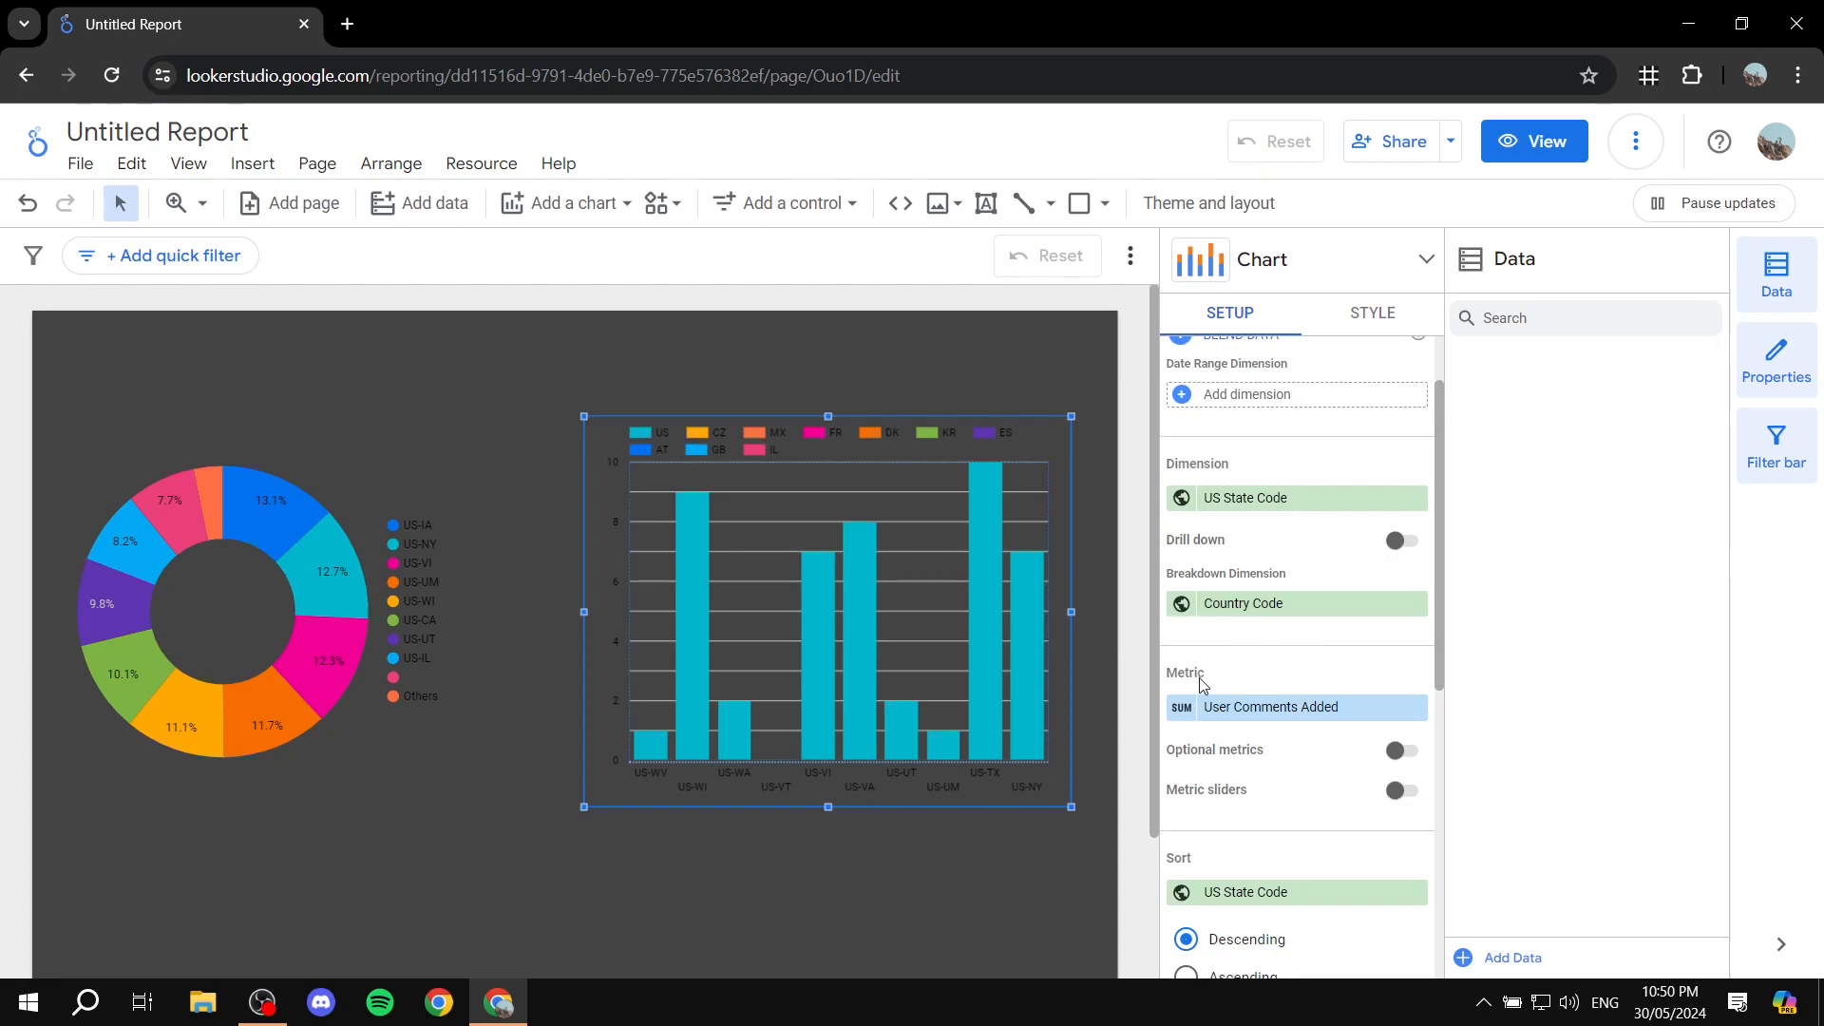
{"action": "scroll", "coordinate": [1273, 575], "scroll_direction": "up", "scroll_amount": 1}
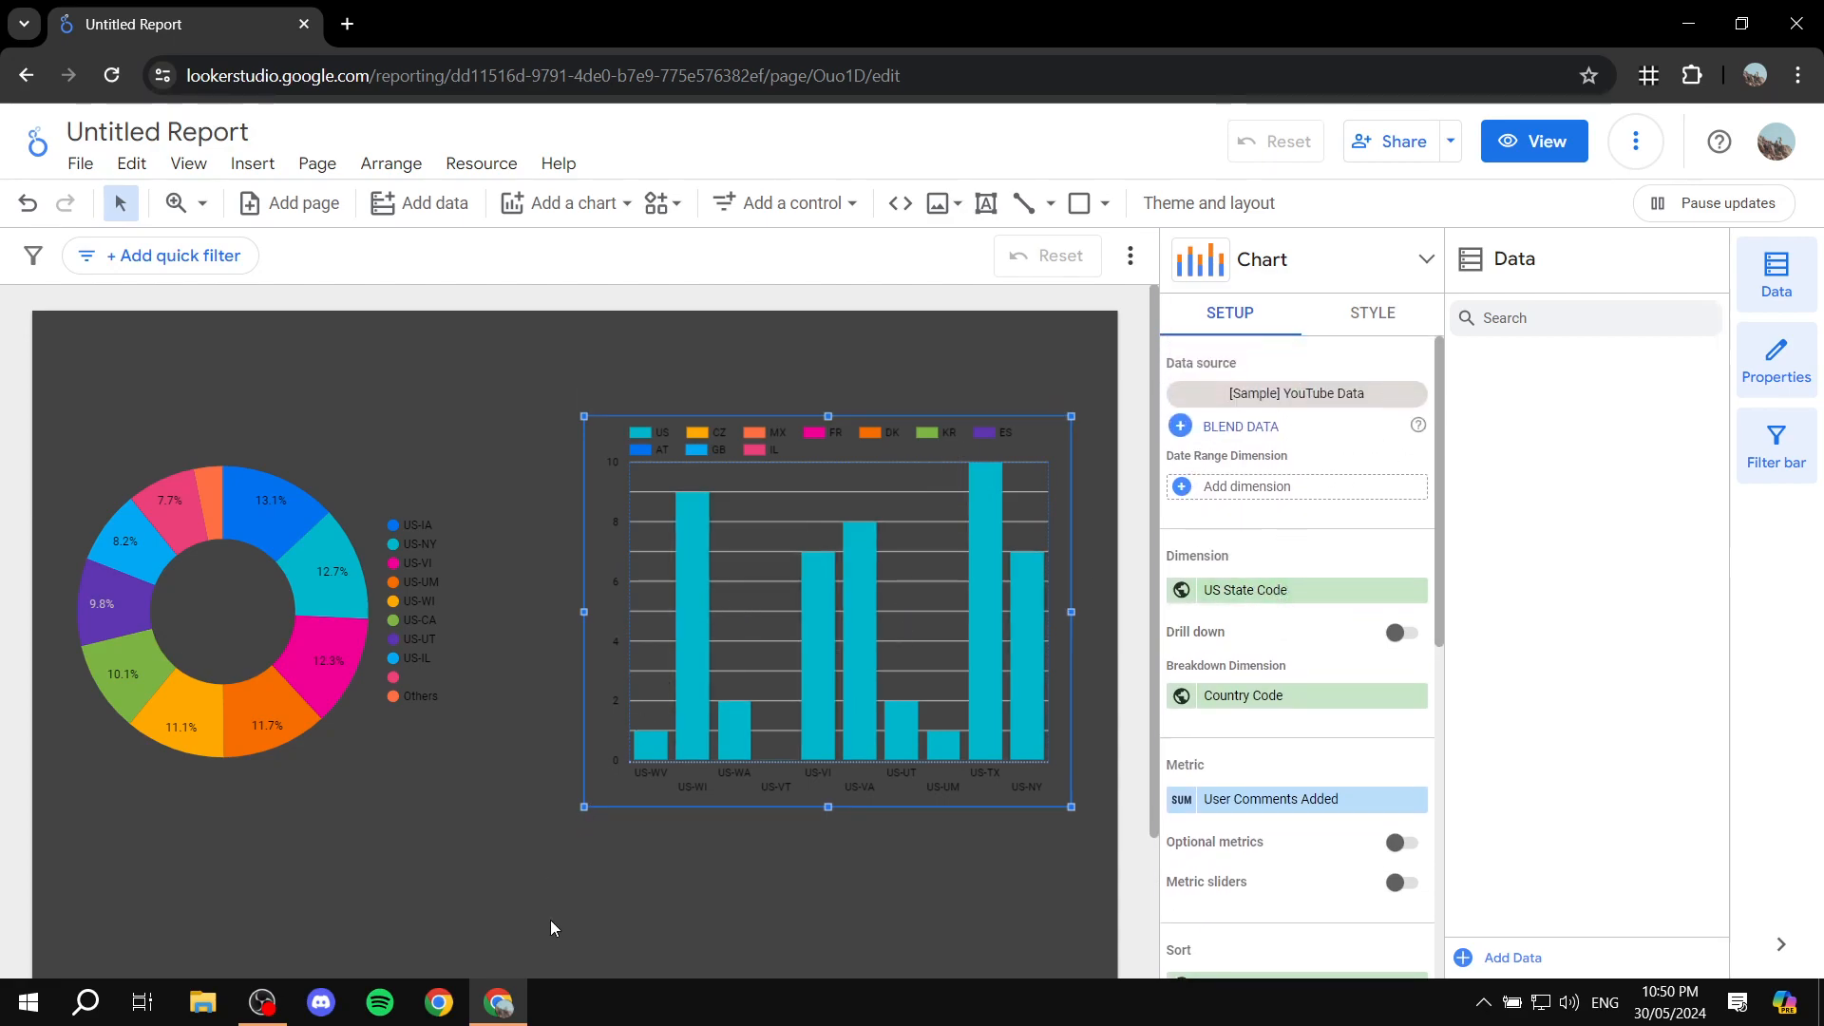
{"action": "left_click", "coordinate": [557, 948]}
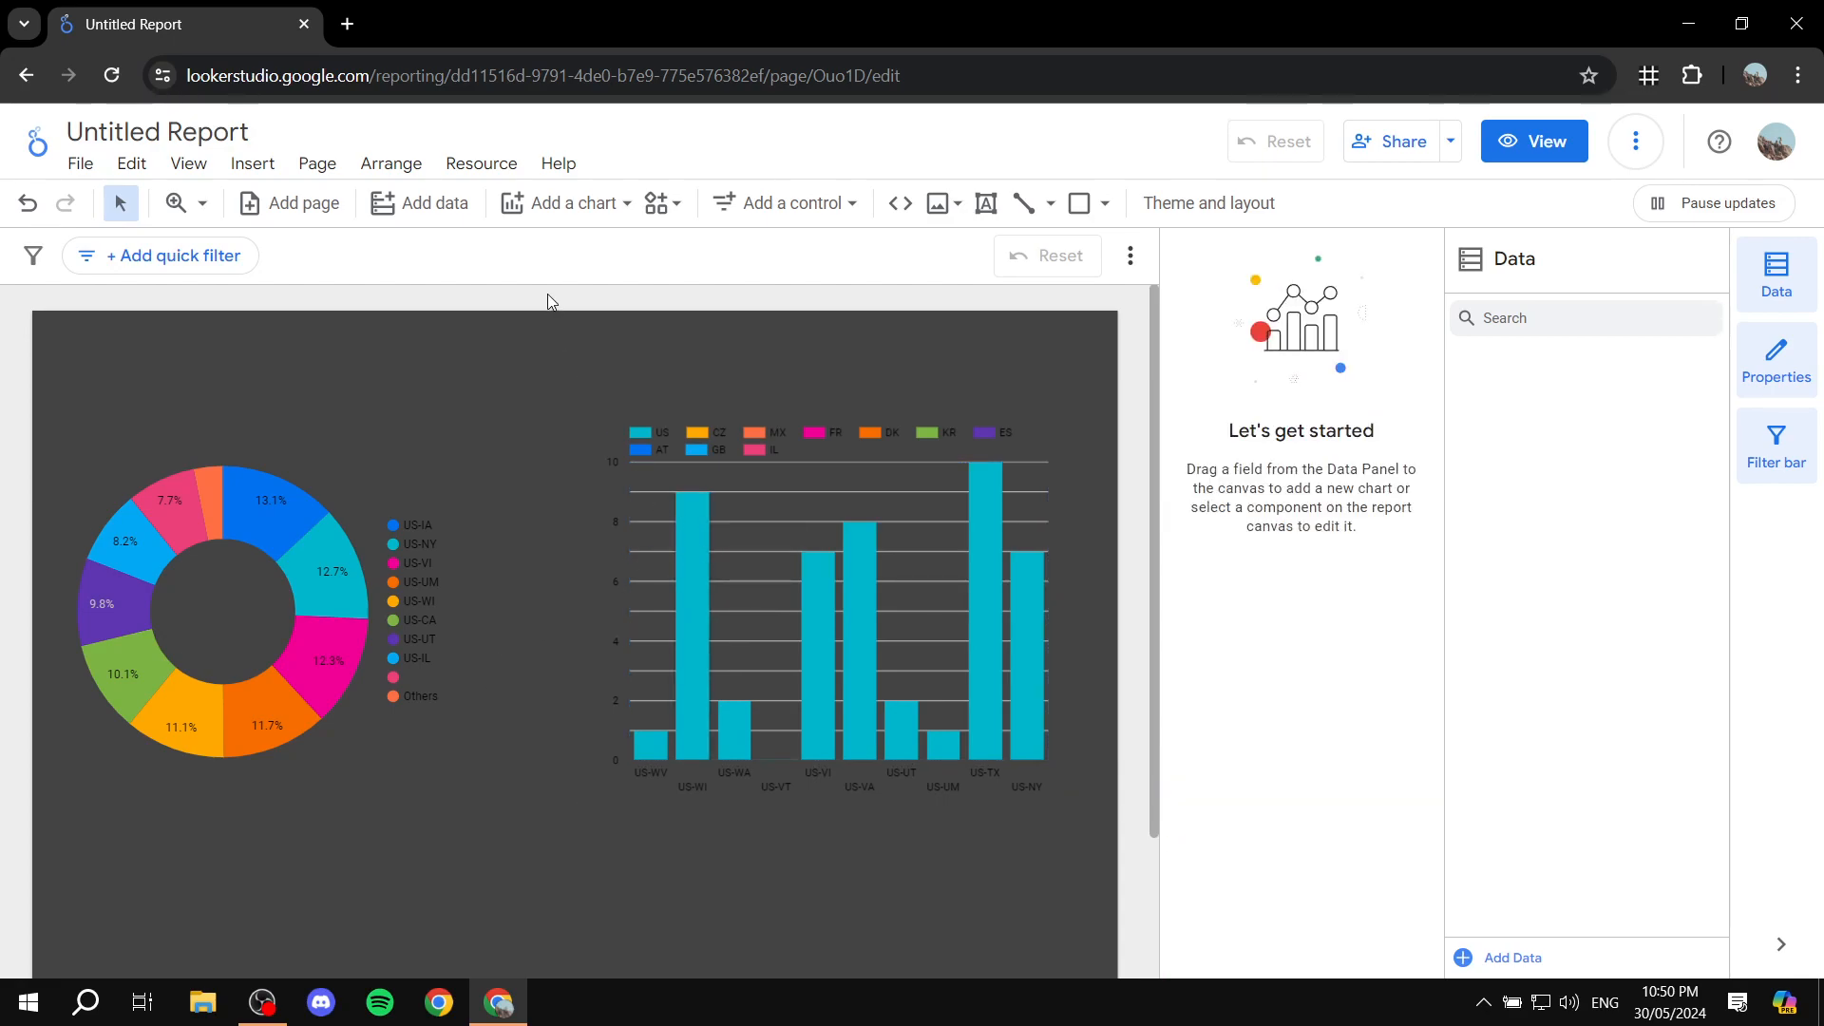
Step: Add a wide text box above the two charts containing the title "Dashboard Tutorial"
{"action": "left_click", "coordinate": [255, 167]}
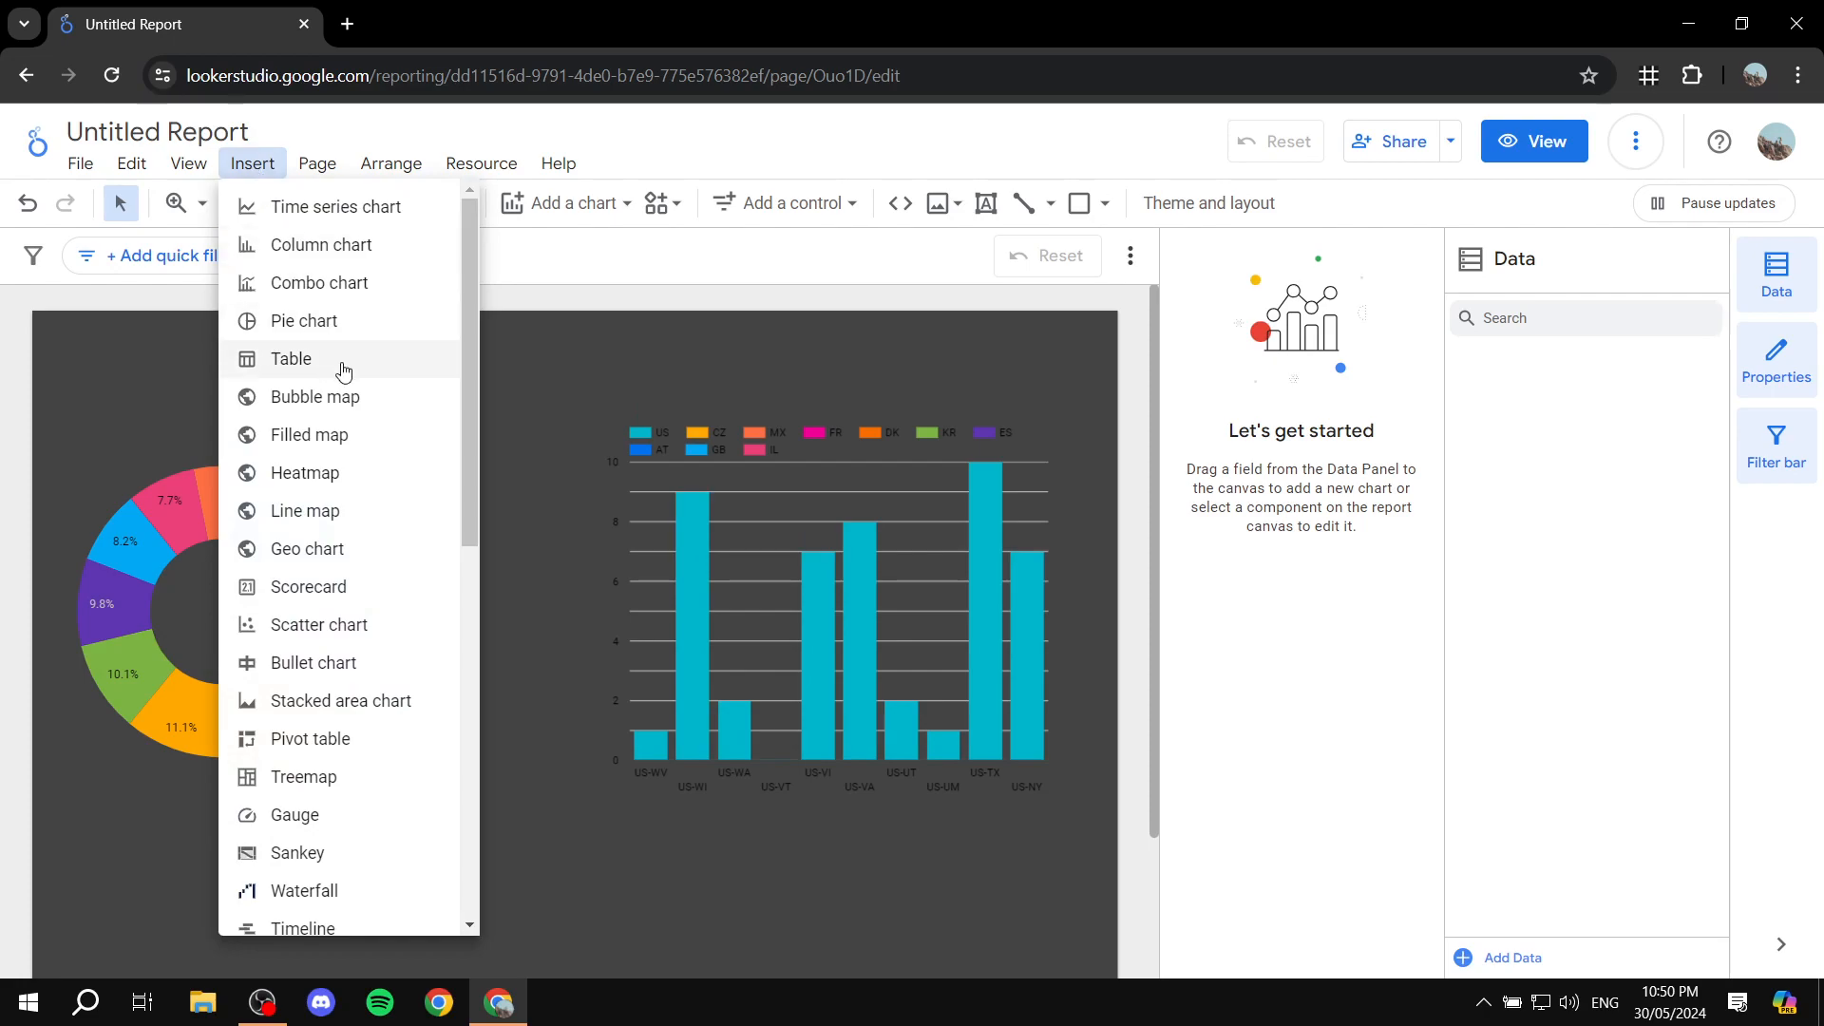
{"action": "left_click", "coordinate": [722, 279]}
{"action": "left_click", "coordinate": [988, 204]}
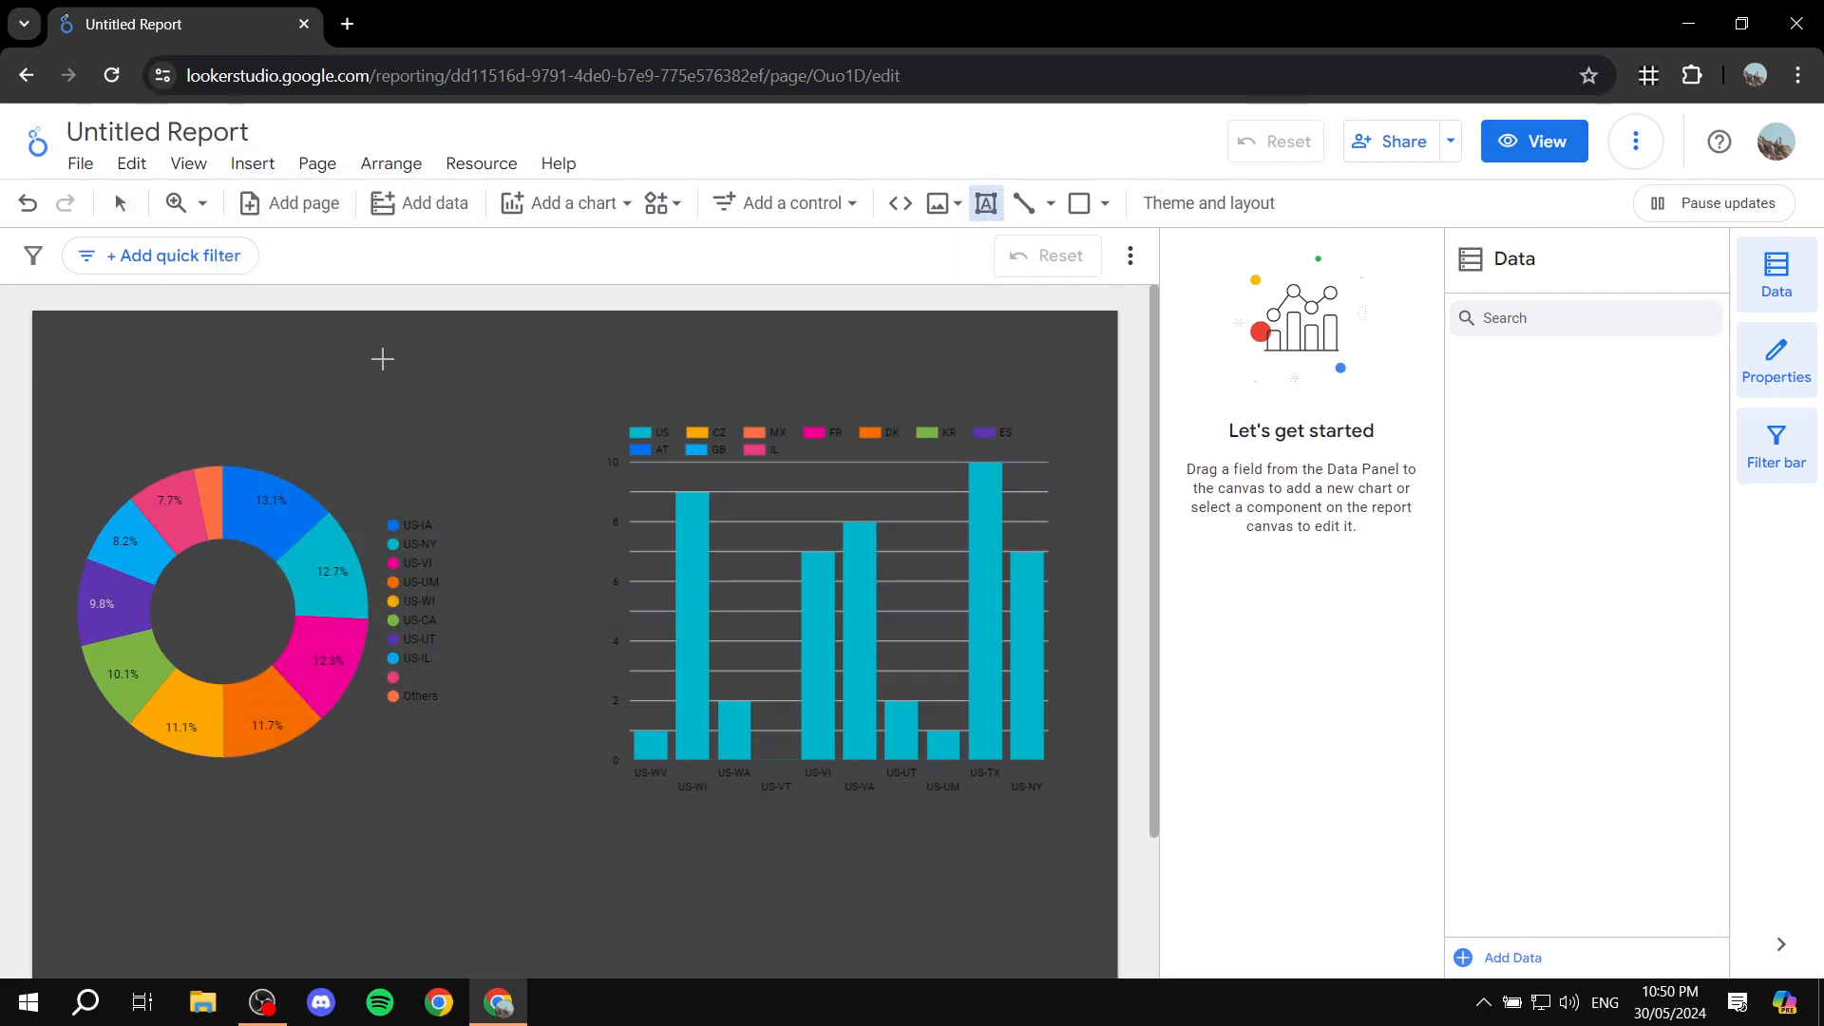
{"action": "left_click_drag", "start_coordinate": [258, 326], "coordinate": [934, 411]}
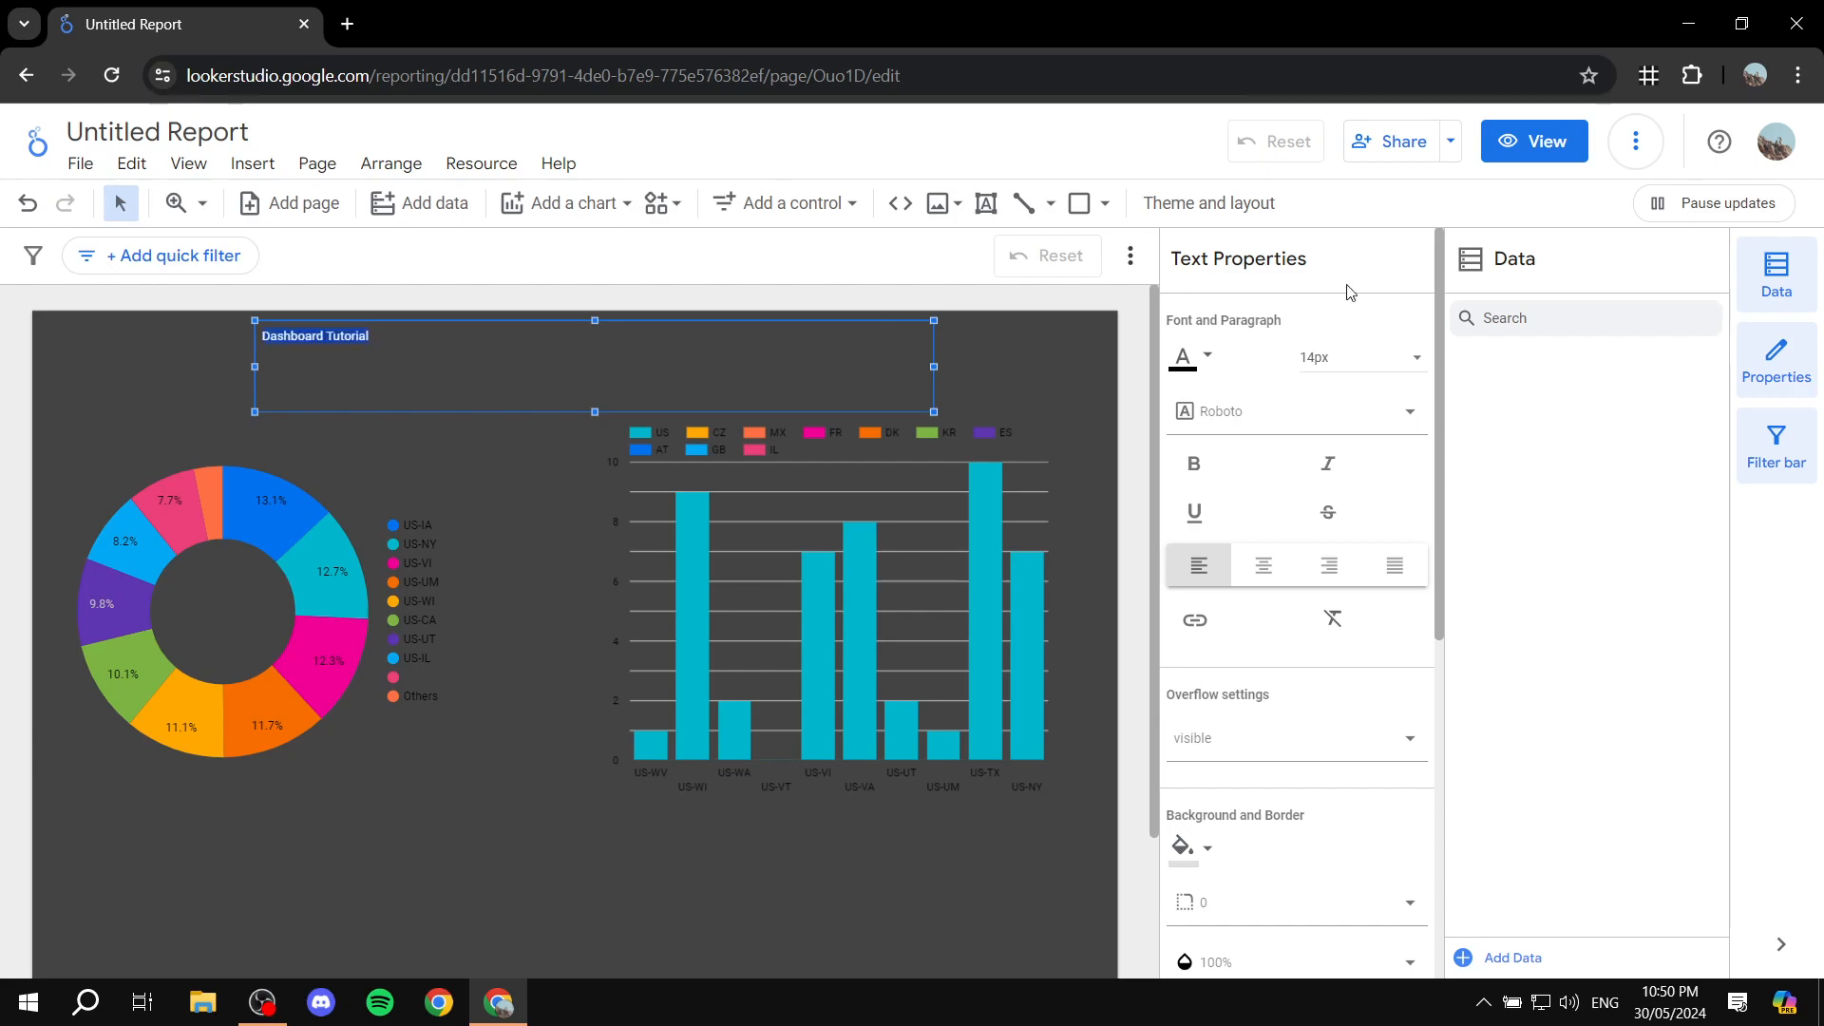
Step: Set the font size of the "Dashboard Tutorial" title to 40px
{"action": "left_click", "coordinate": [1414, 358]}
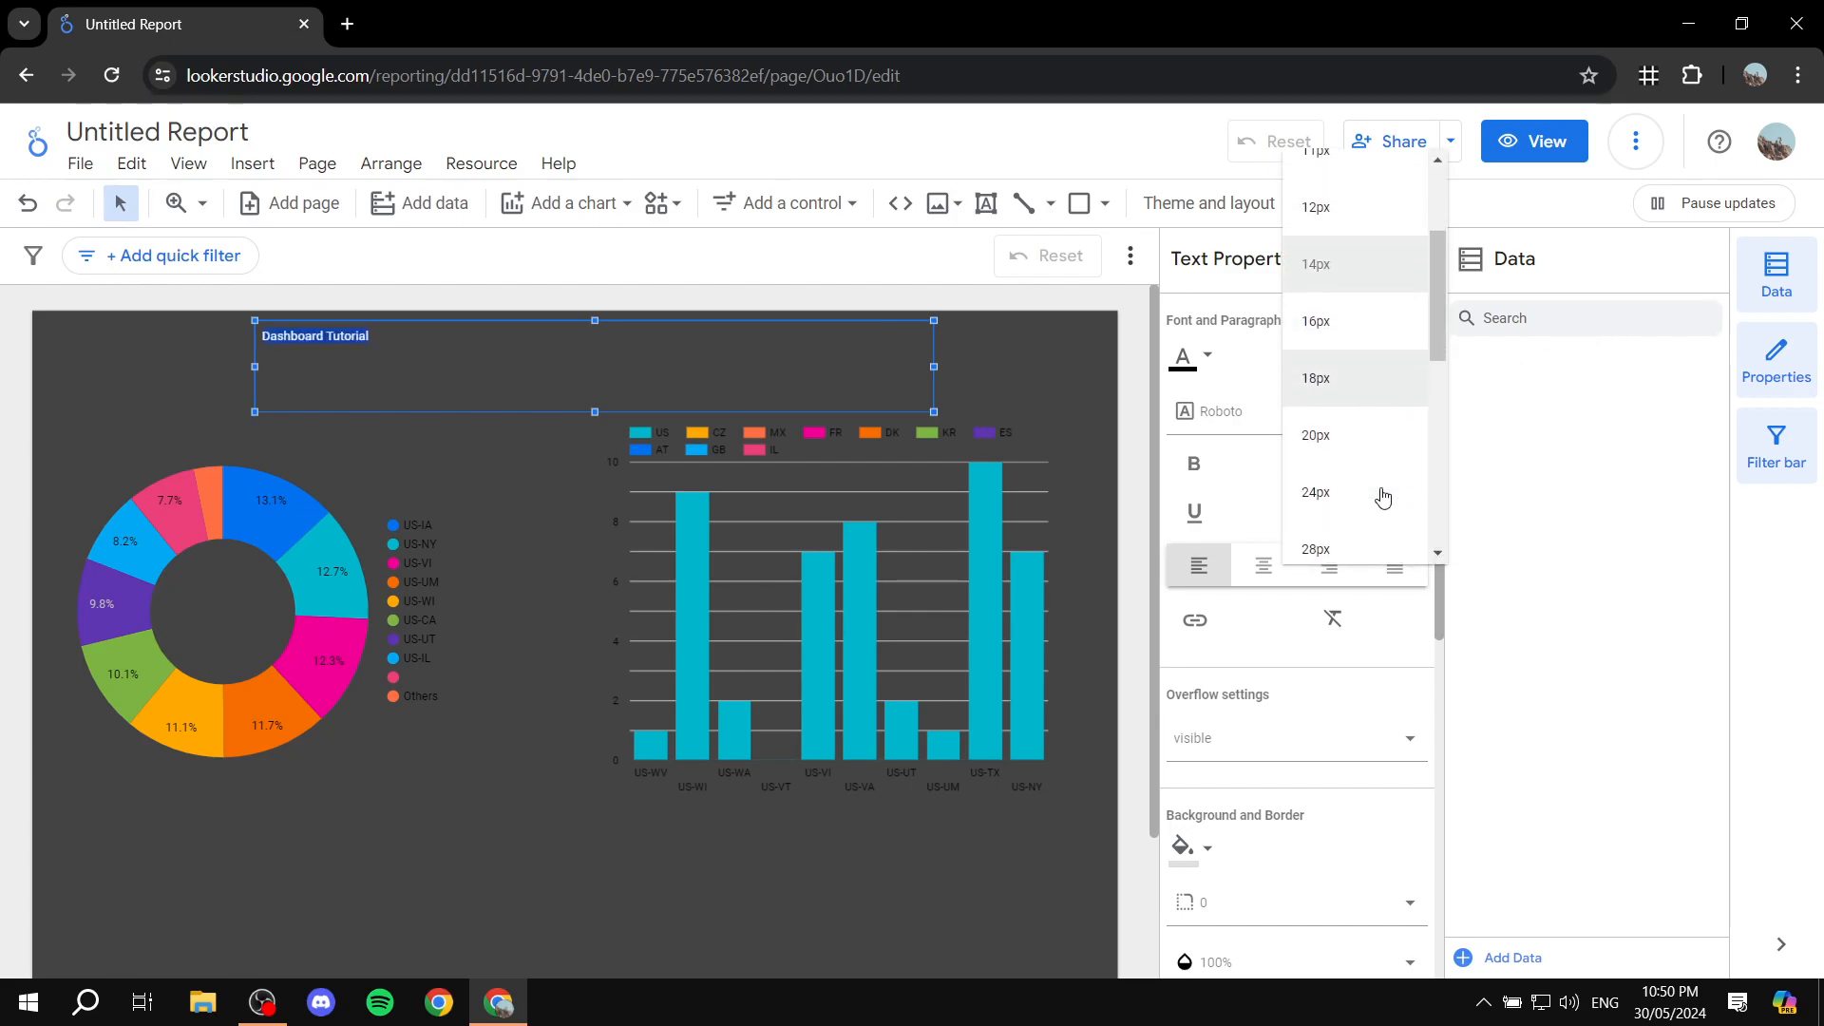
{"action": "scroll", "coordinate": [1383, 498], "scroll_direction": "down", "scroll_amount": 2}
{"action": "scroll", "coordinate": [1360, 470], "scroll_direction": "down", "scroll_amount": 3}
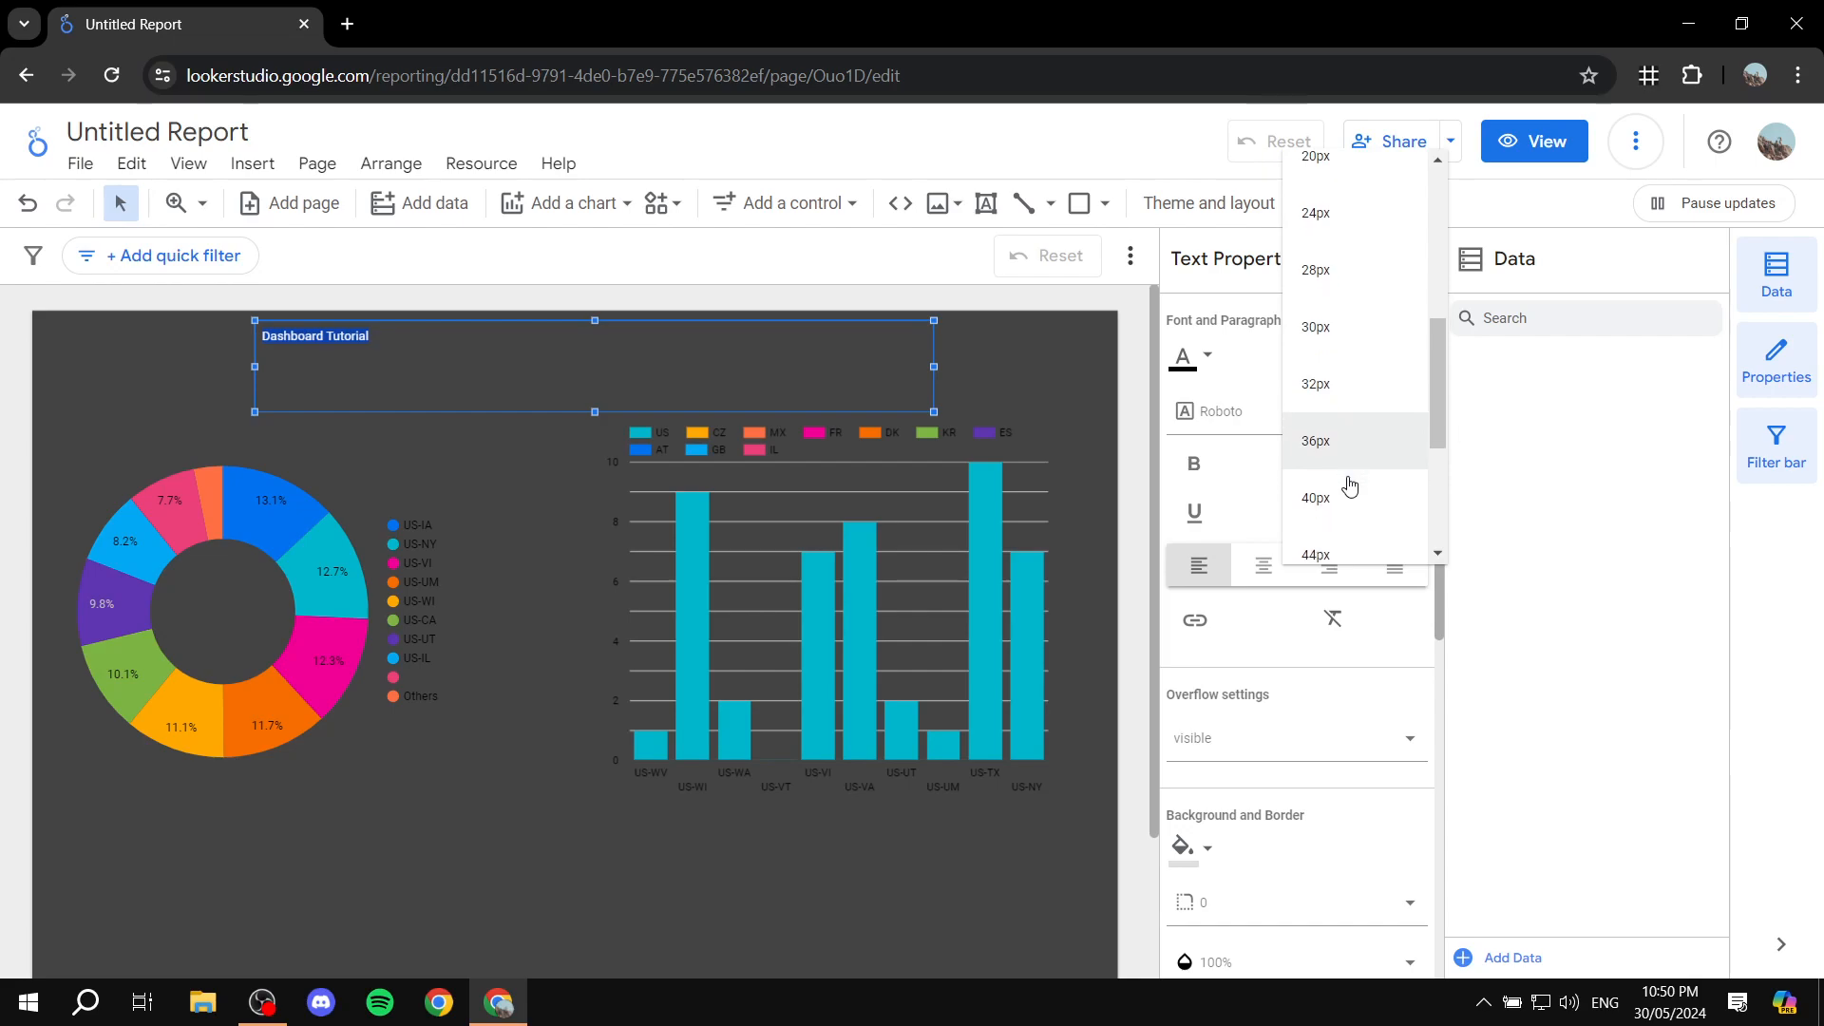
{"action": "left_click", "coordinate": [1334, 413]}
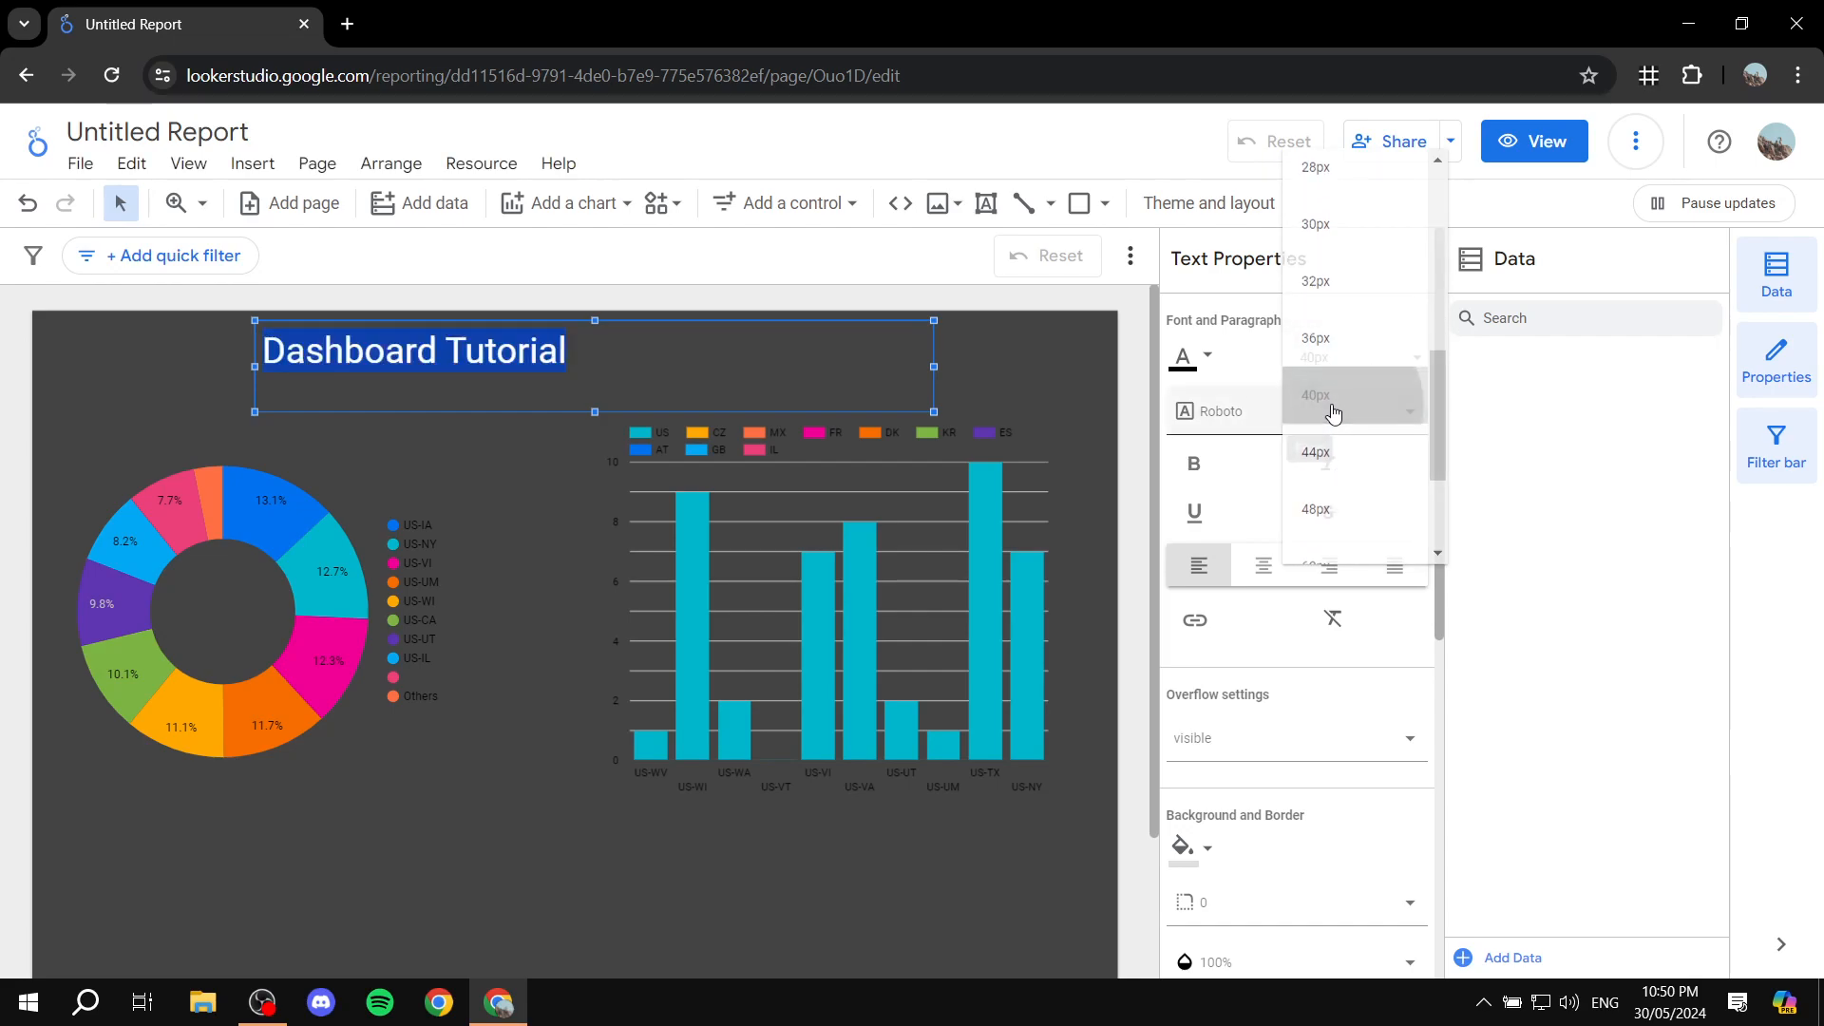
Step: Color the "Dashboard Tutorial" title white and center it within its text box
{"action": "left_click", "coordinate": [1205, 357]}
{"action": "left_click", "coordinate": [1539, 373]}
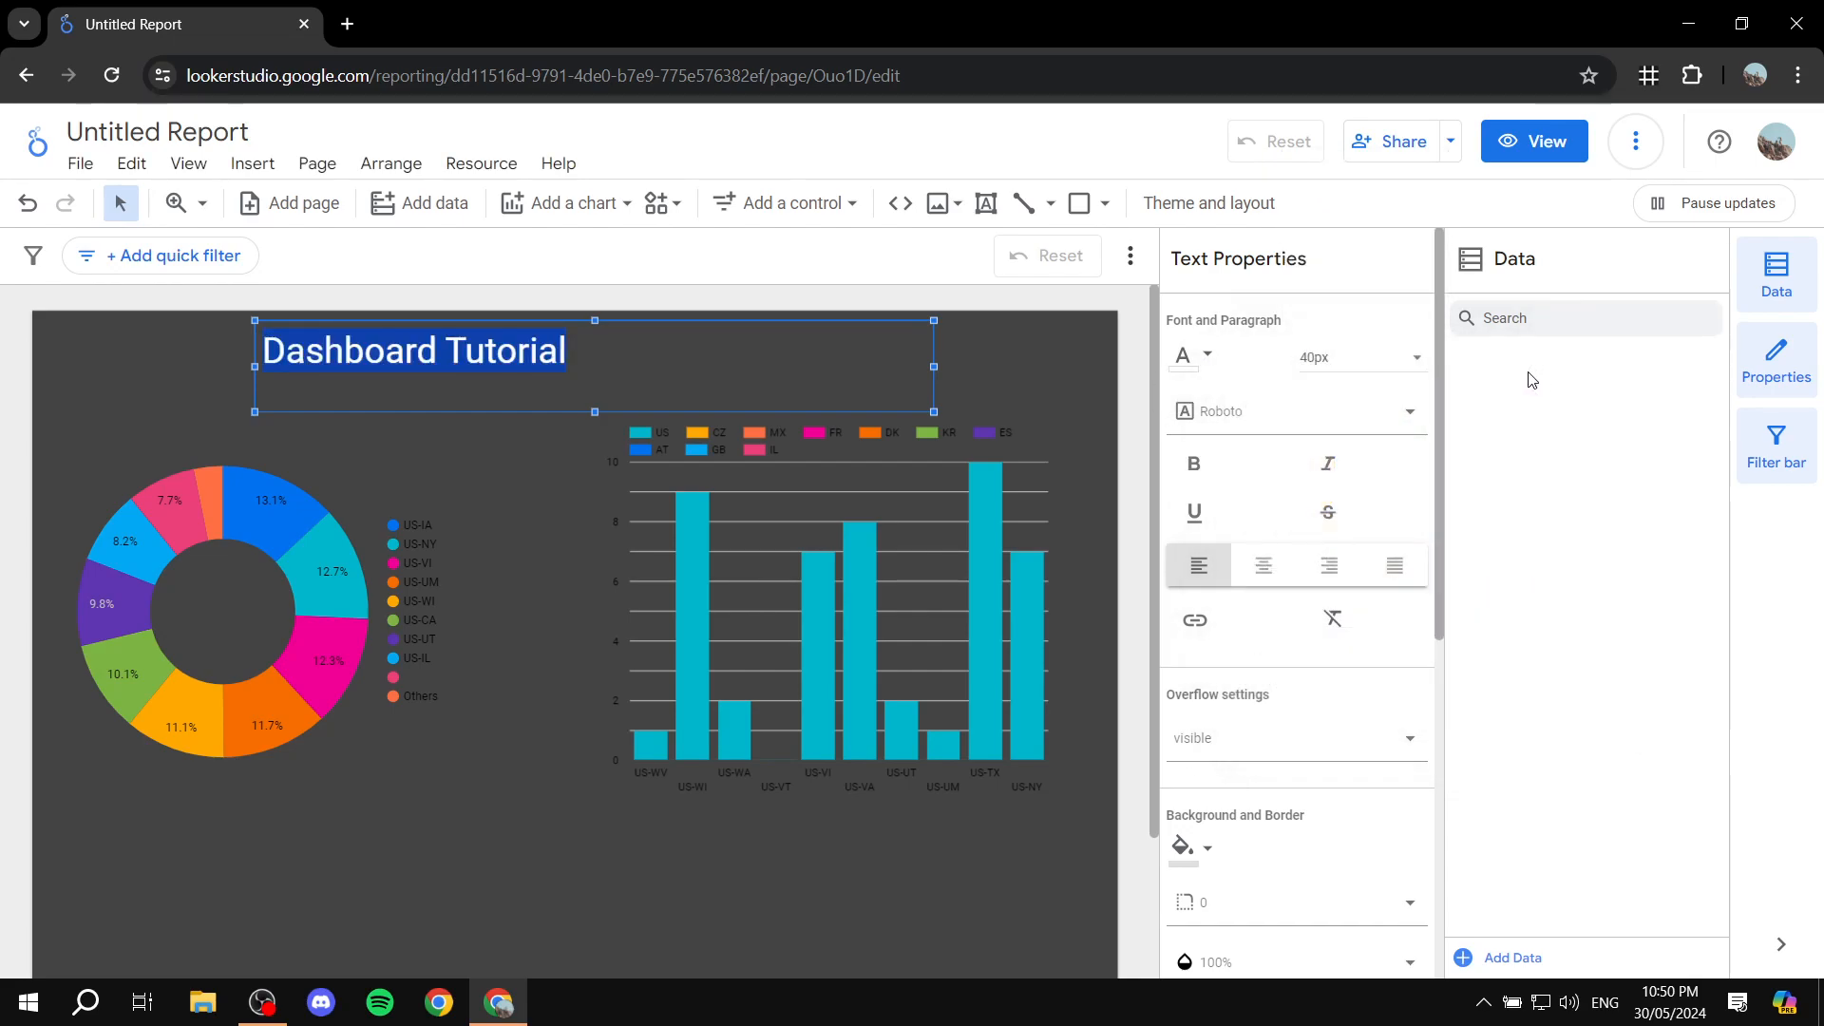
{"action": "left_click", "coordinate": [1277, 574]}
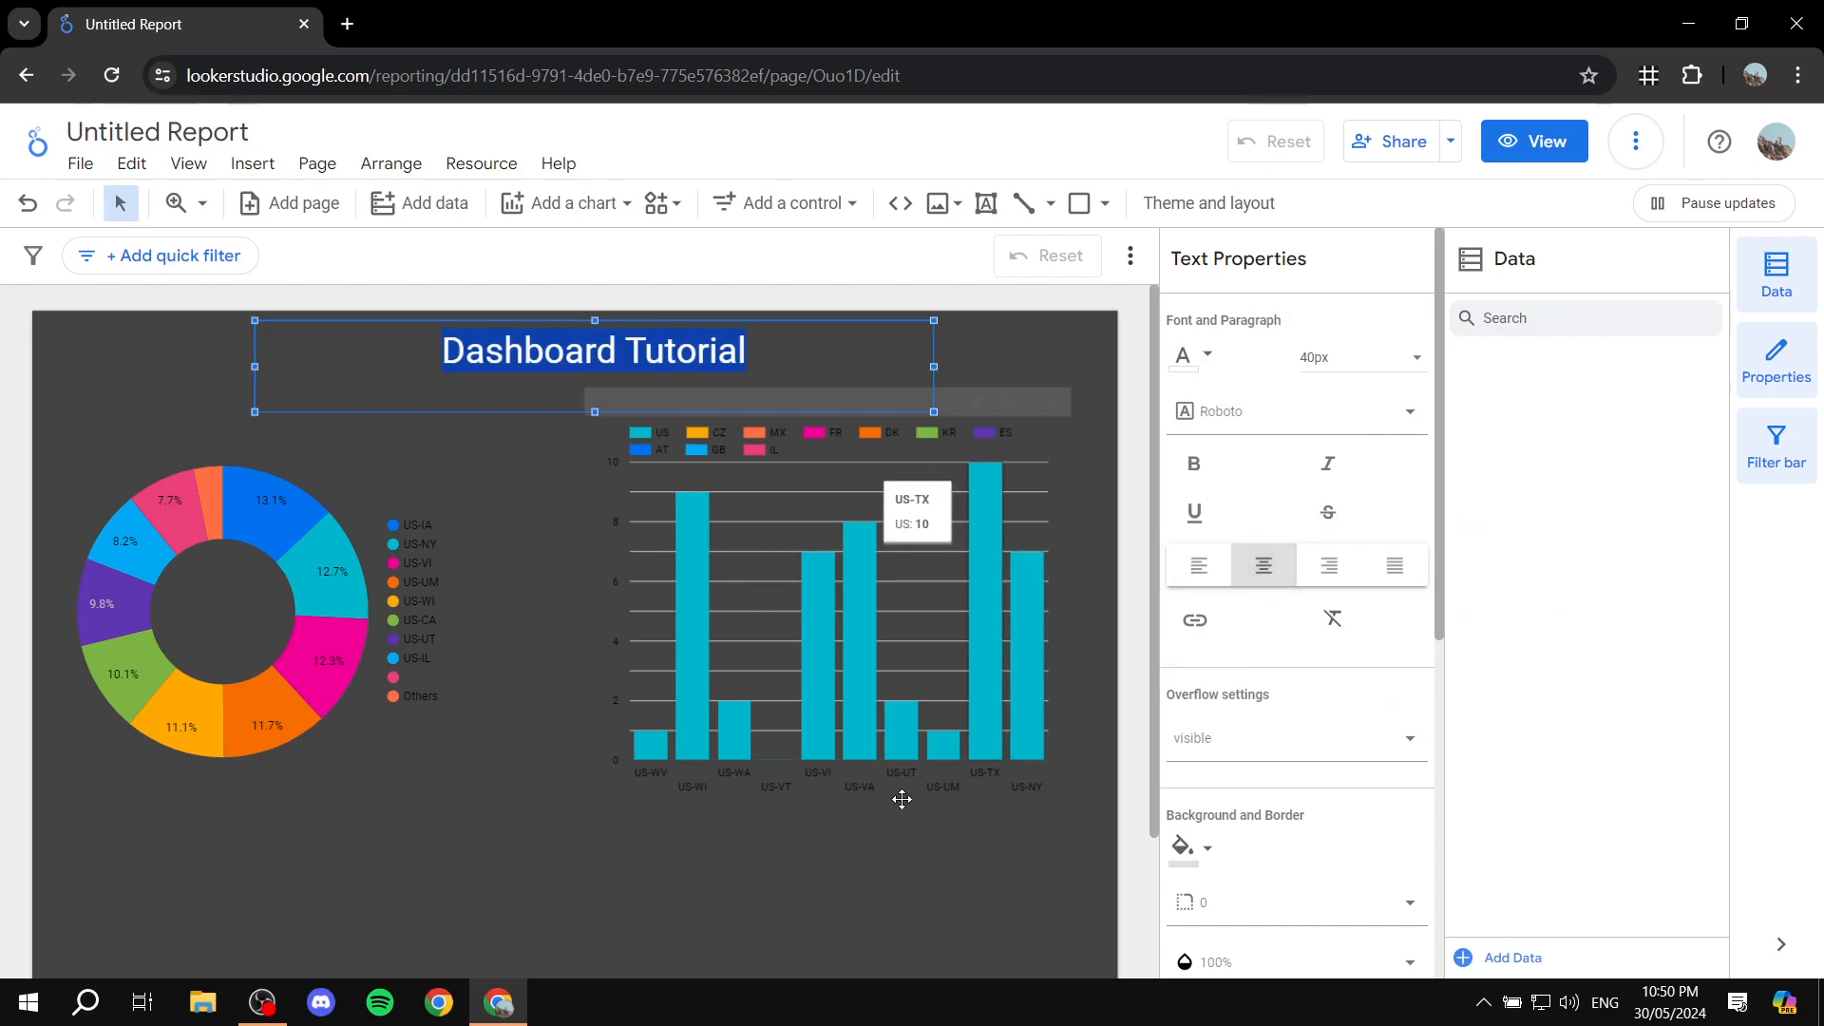
{"action": "left_click", "coordinate": [803, 877]}
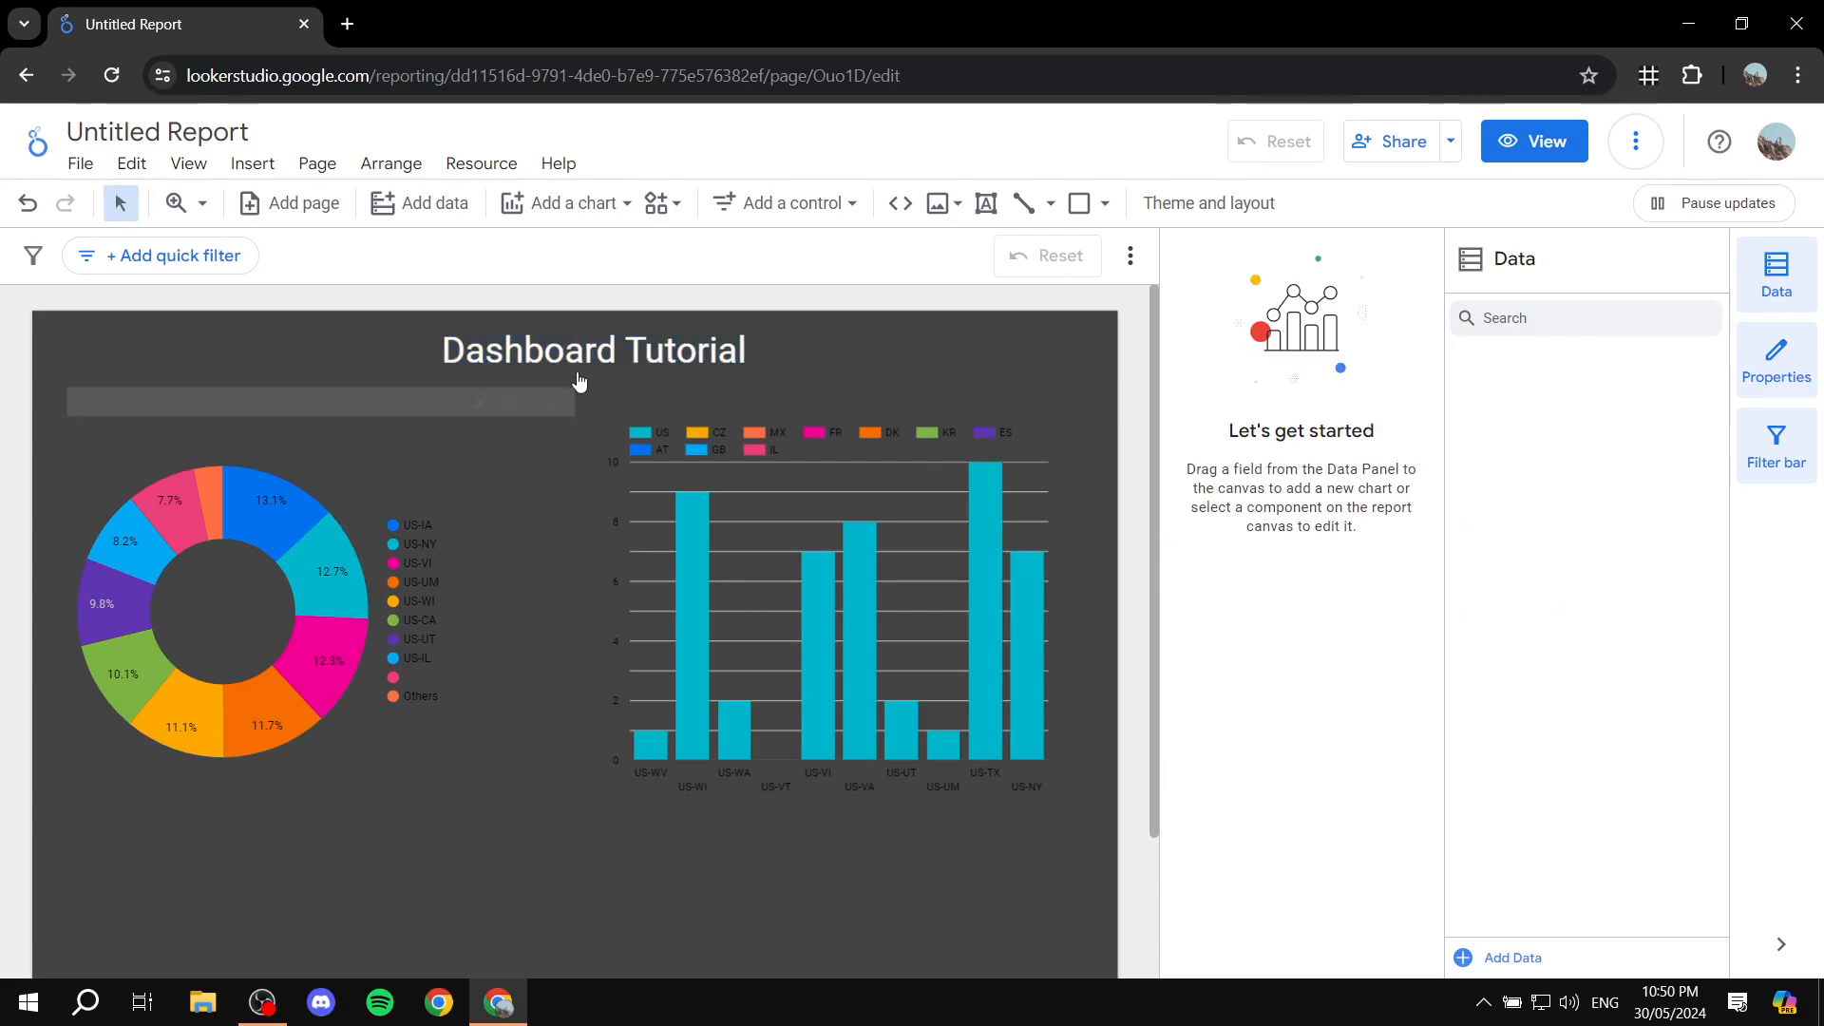
{"action": "double_click", "coordinate": [618, 344]}
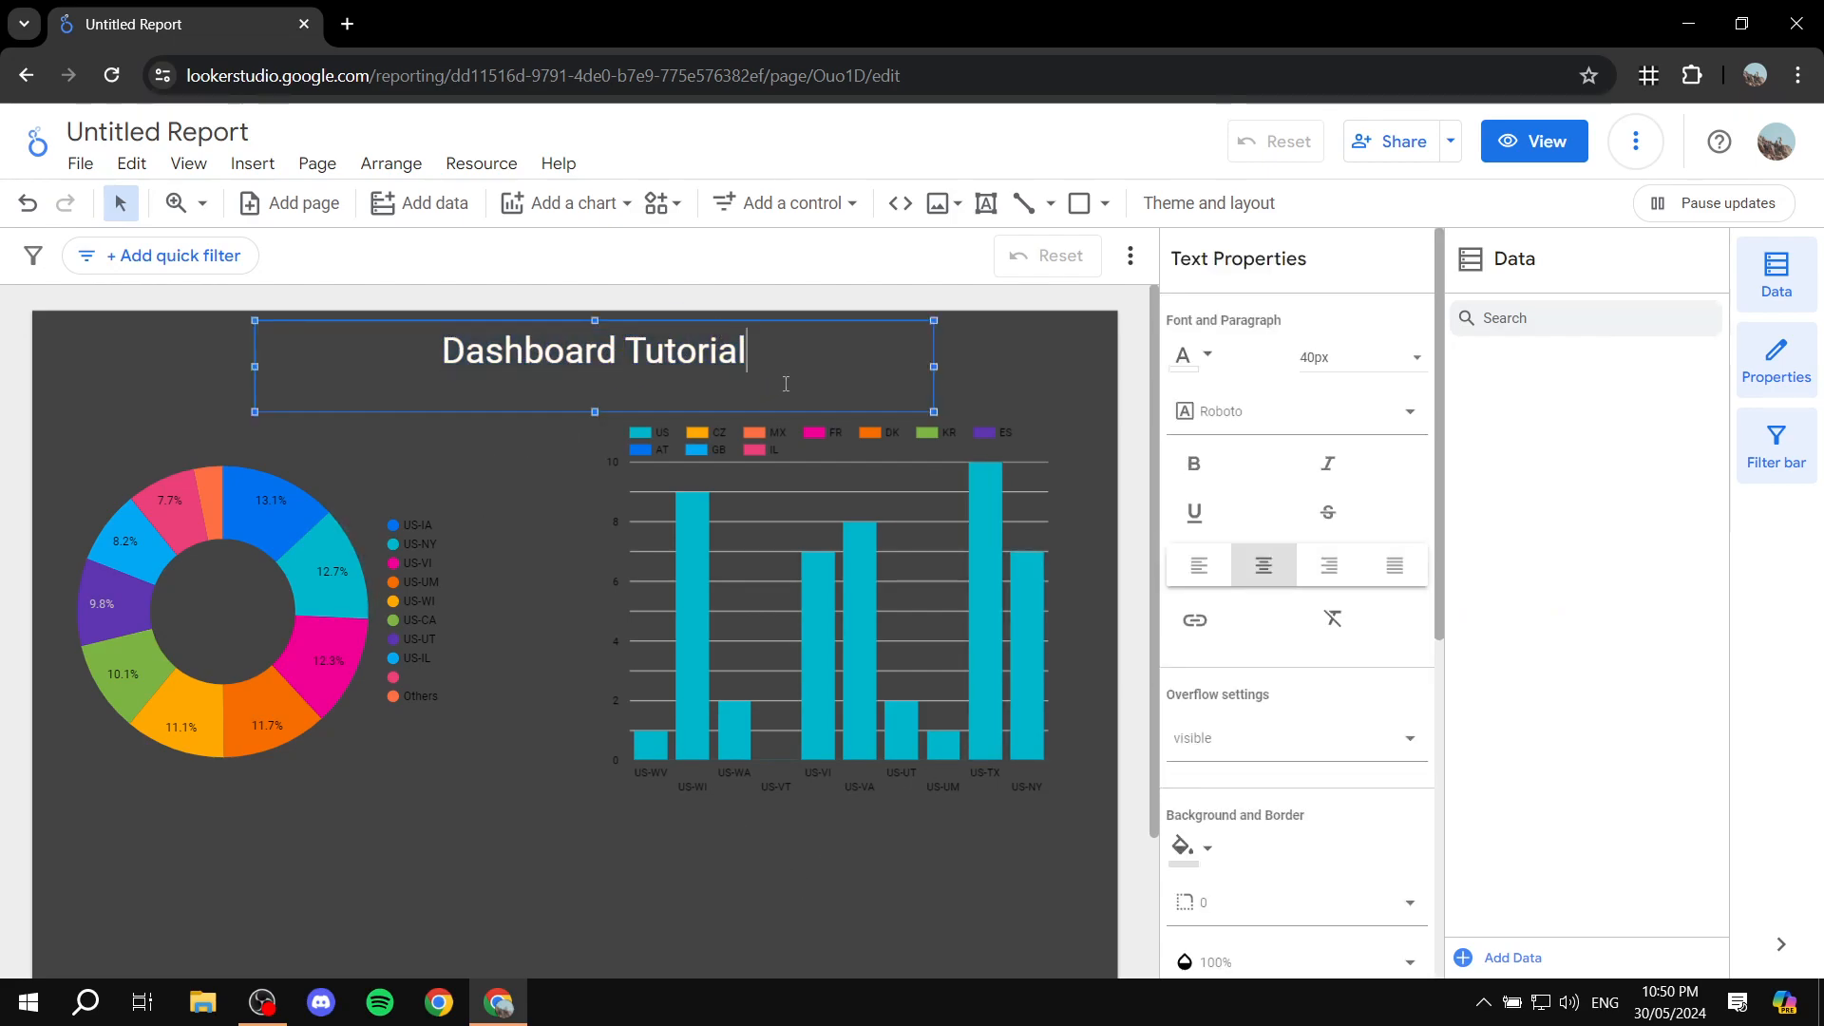
{"action": "left_click", "coordinate": [1043, 333]}
Step: Draw a large rectangle over the charts below the title and fill it with medium gray
{"action": "left_click", "coordinate": [1078, 206]}
{"action": "left_click_drag", "start_coordinate": [288, 861], "coordinate": [944, 462]}
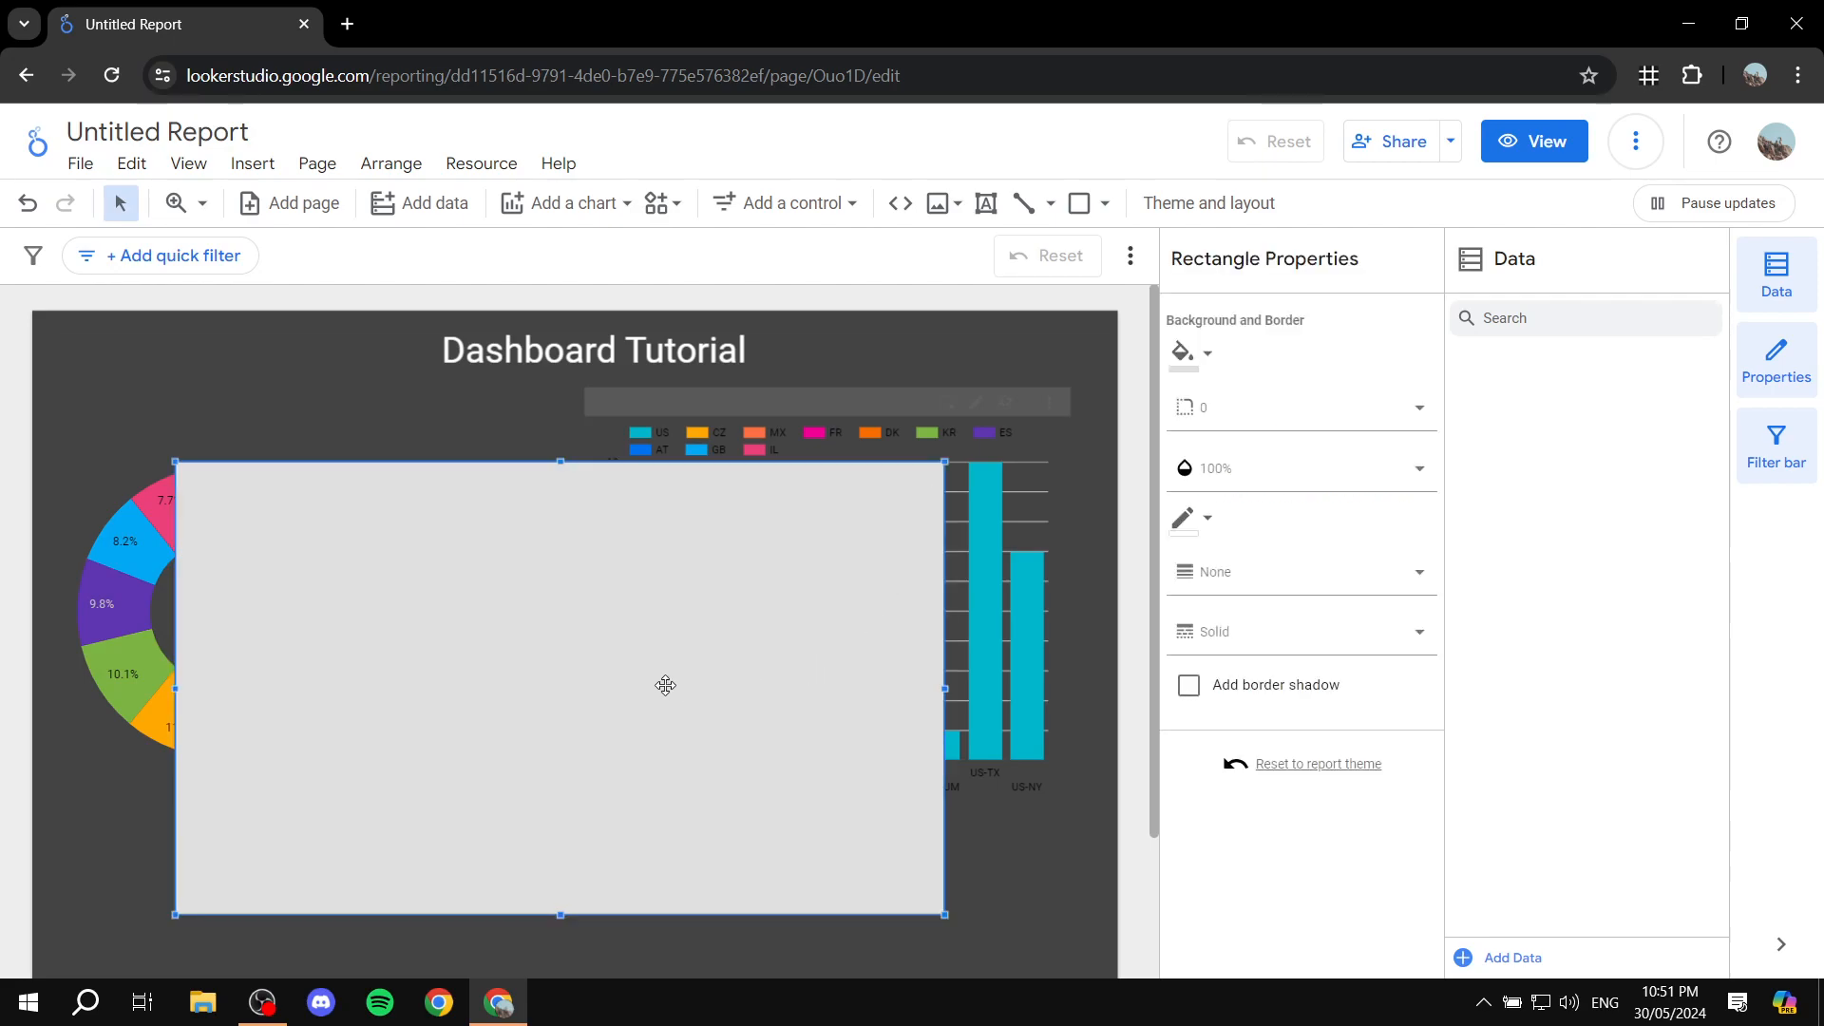
{"action": "left_click_drag", "start_coordinate": [664, 657], "coordinate": [685, 568]}
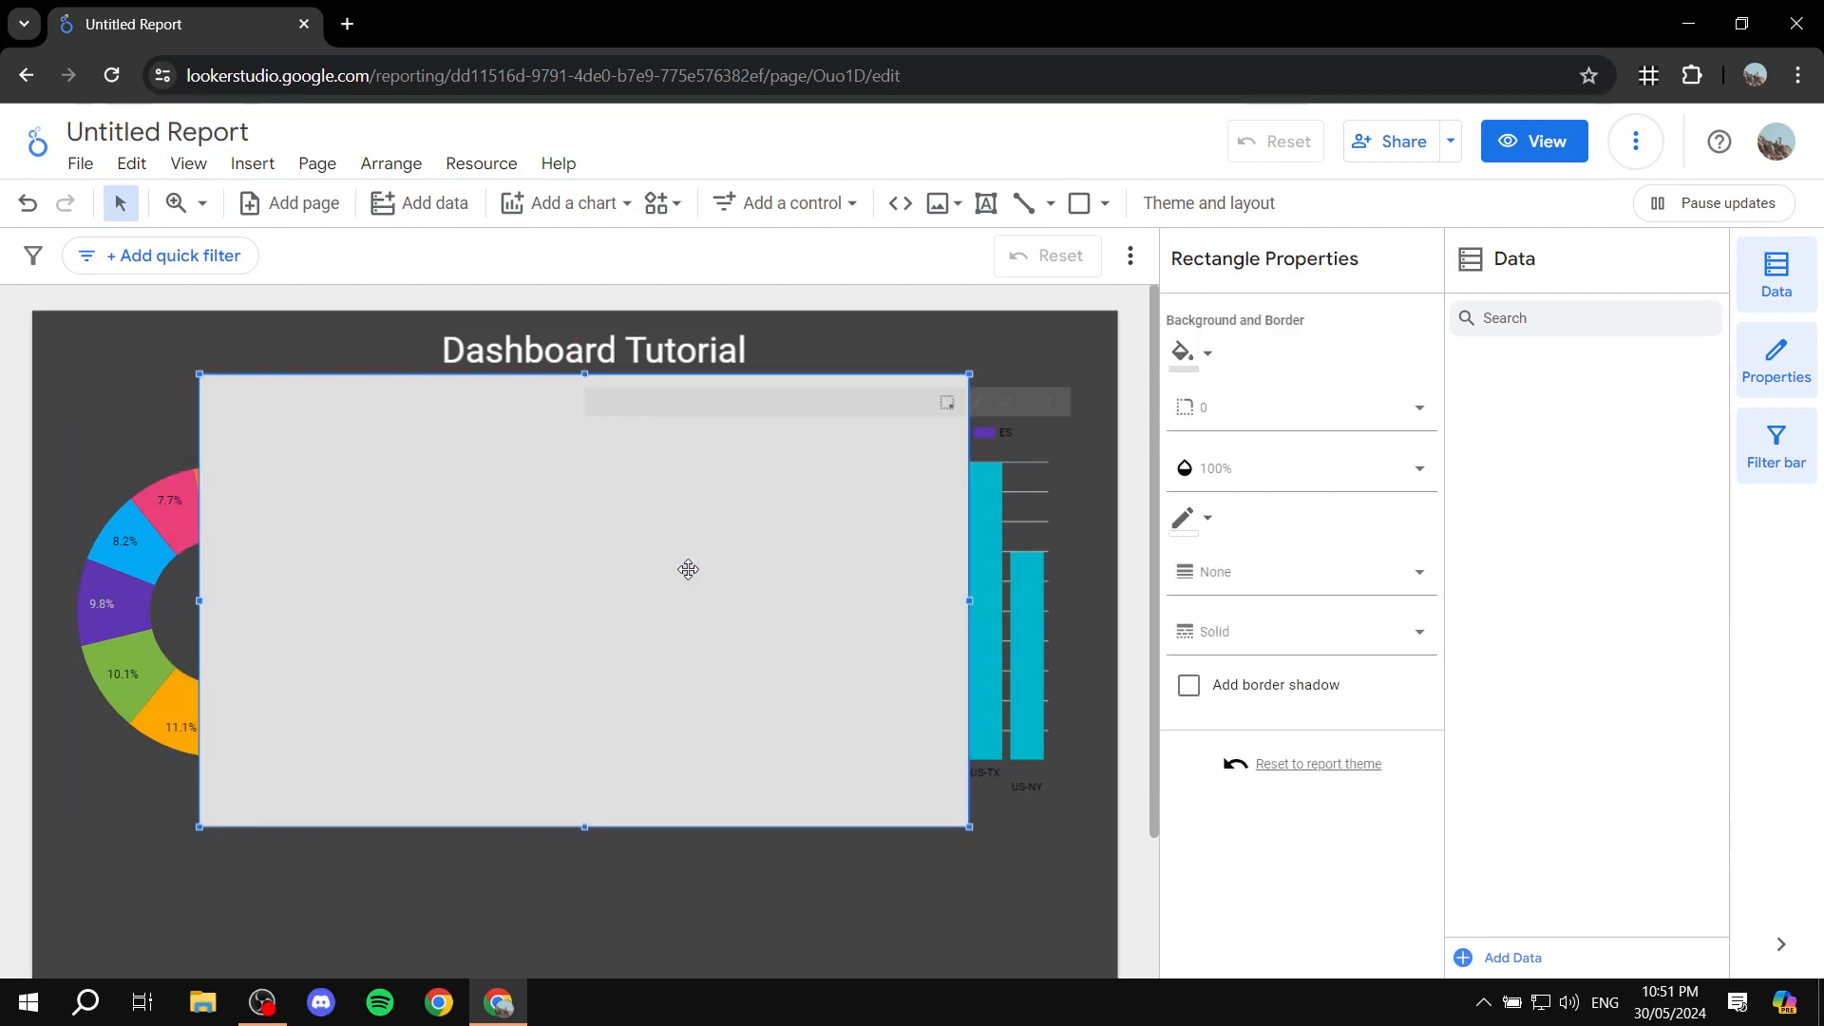
{"action": "left_click", "coordinate": [1187, 354]}
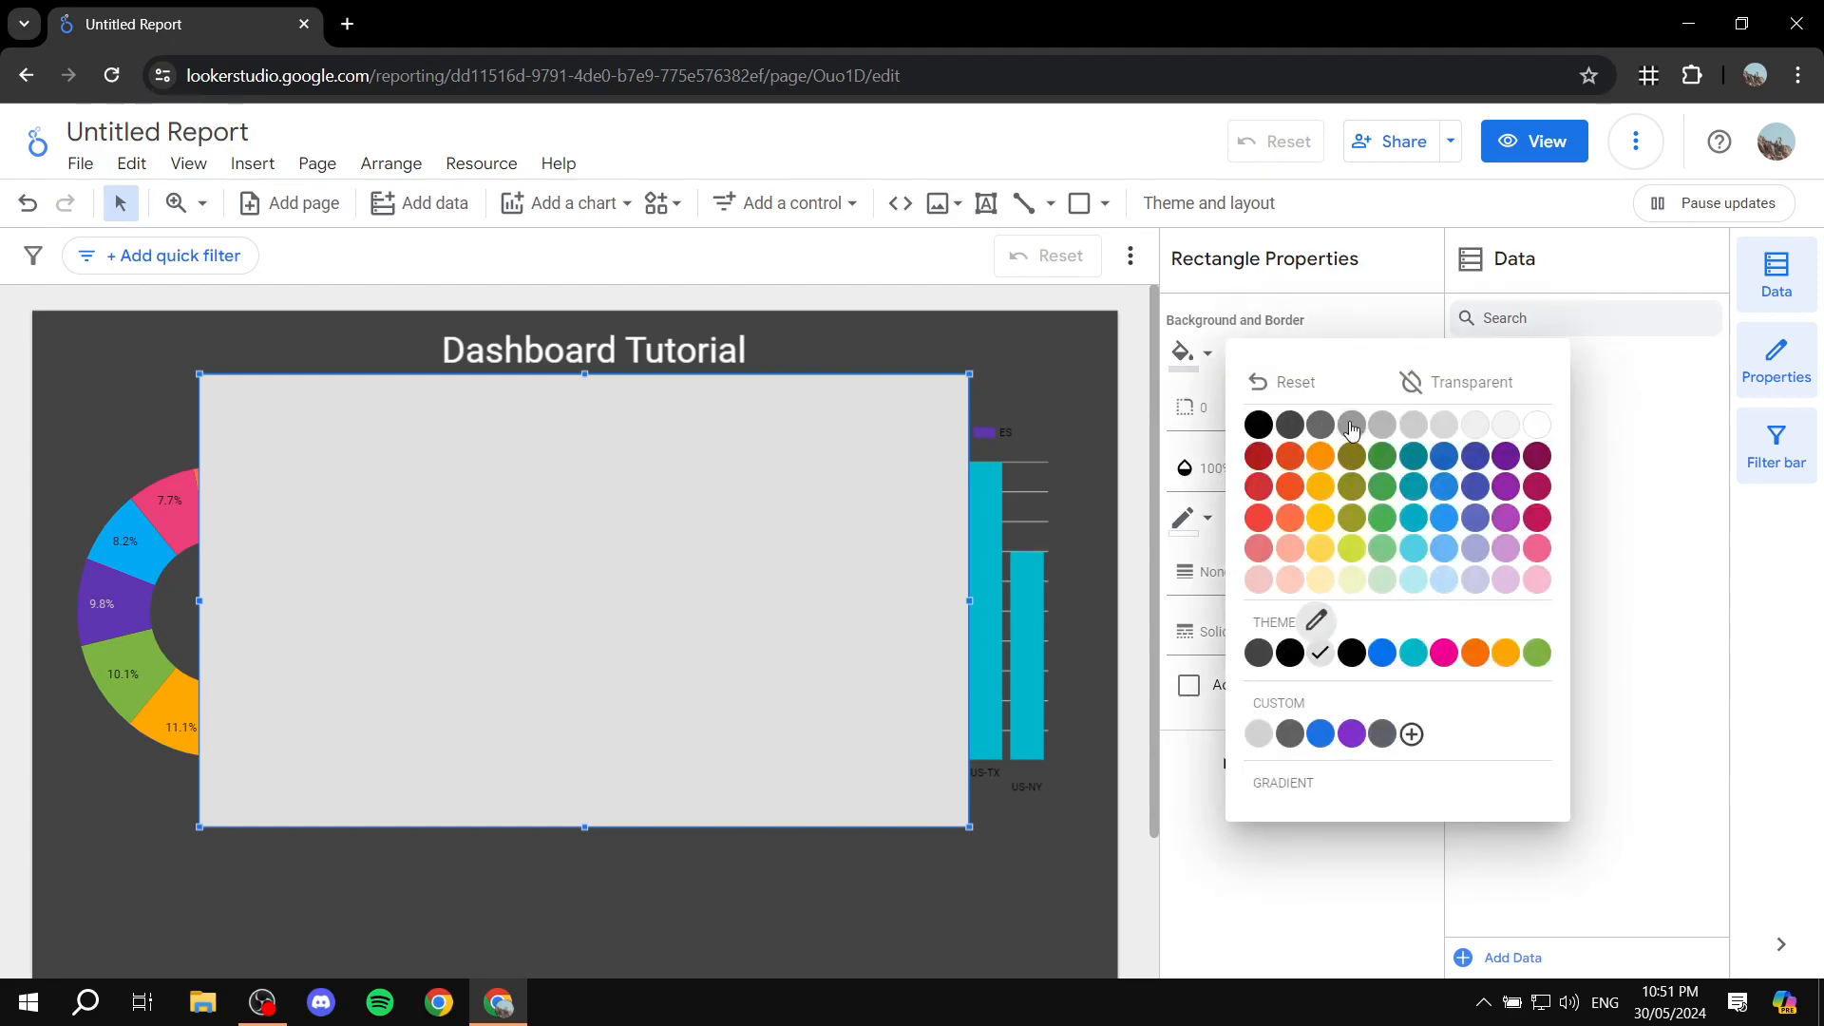
{"action": "left_click", "coordinate": [1380, 426]}
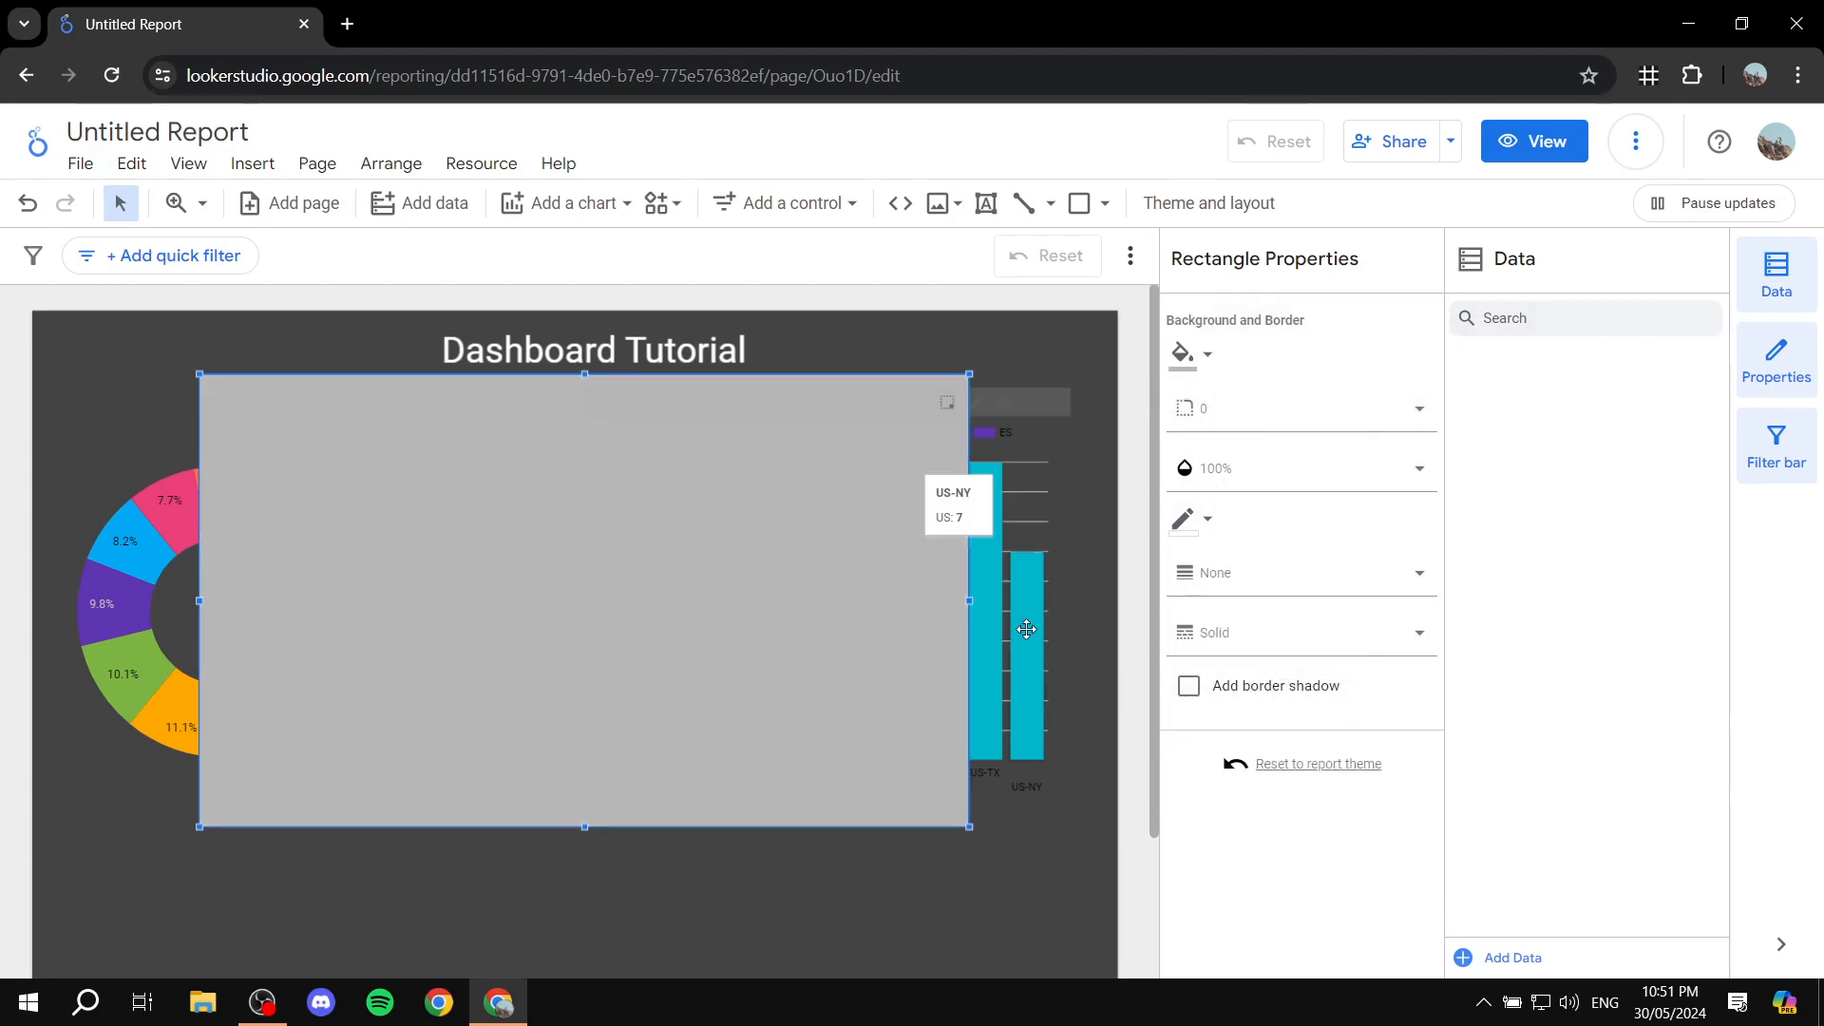
{"action": "left_click", "coordinate": [981, 882]}
Step: Move the gray rectangle over the column chart and send it to the back, behind the charts and title
{"action": "left_click_drag", "start_coordinate": [815, 745], "coordinate": [966, 714]}
{"action": "right_click", "coordinate": [838, 661]}
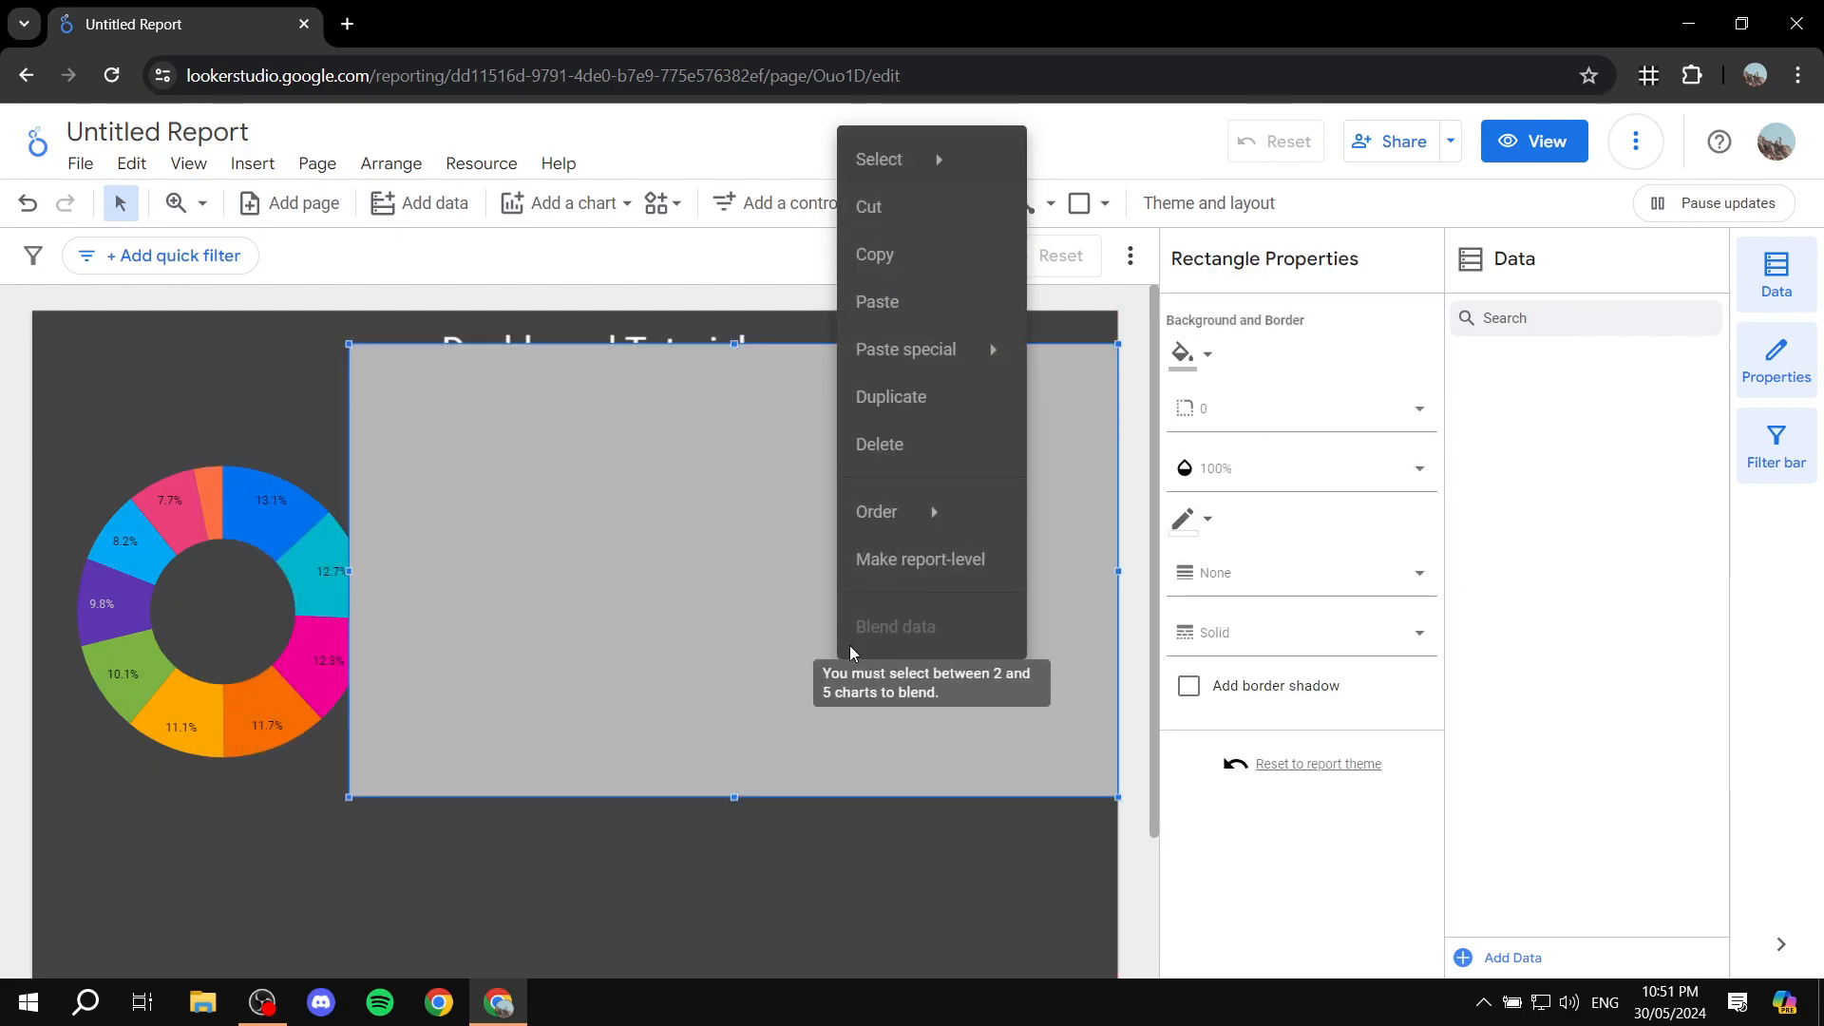
{"action": "mouse_move", "coordinate": [861, 514]}
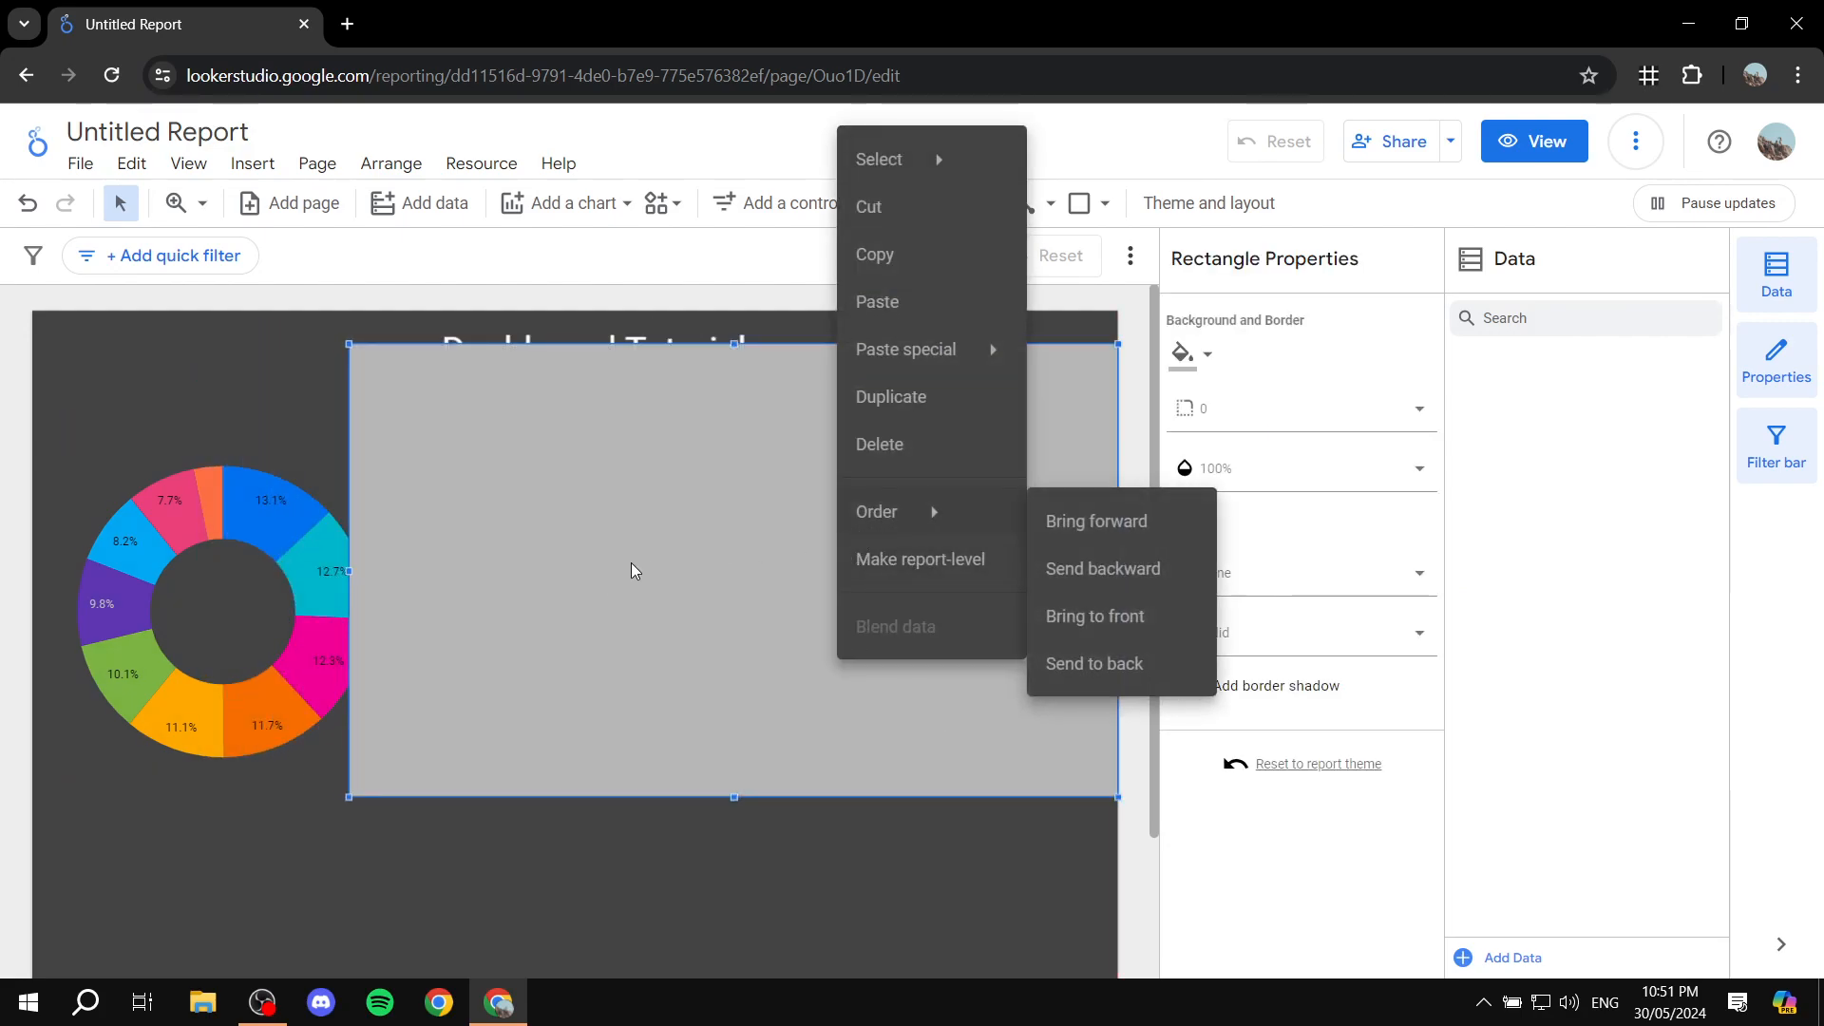
{"action": "left_click", "coordinate": [631, 568]}
{"action": "right_click", "coordinate": [705, 558]}
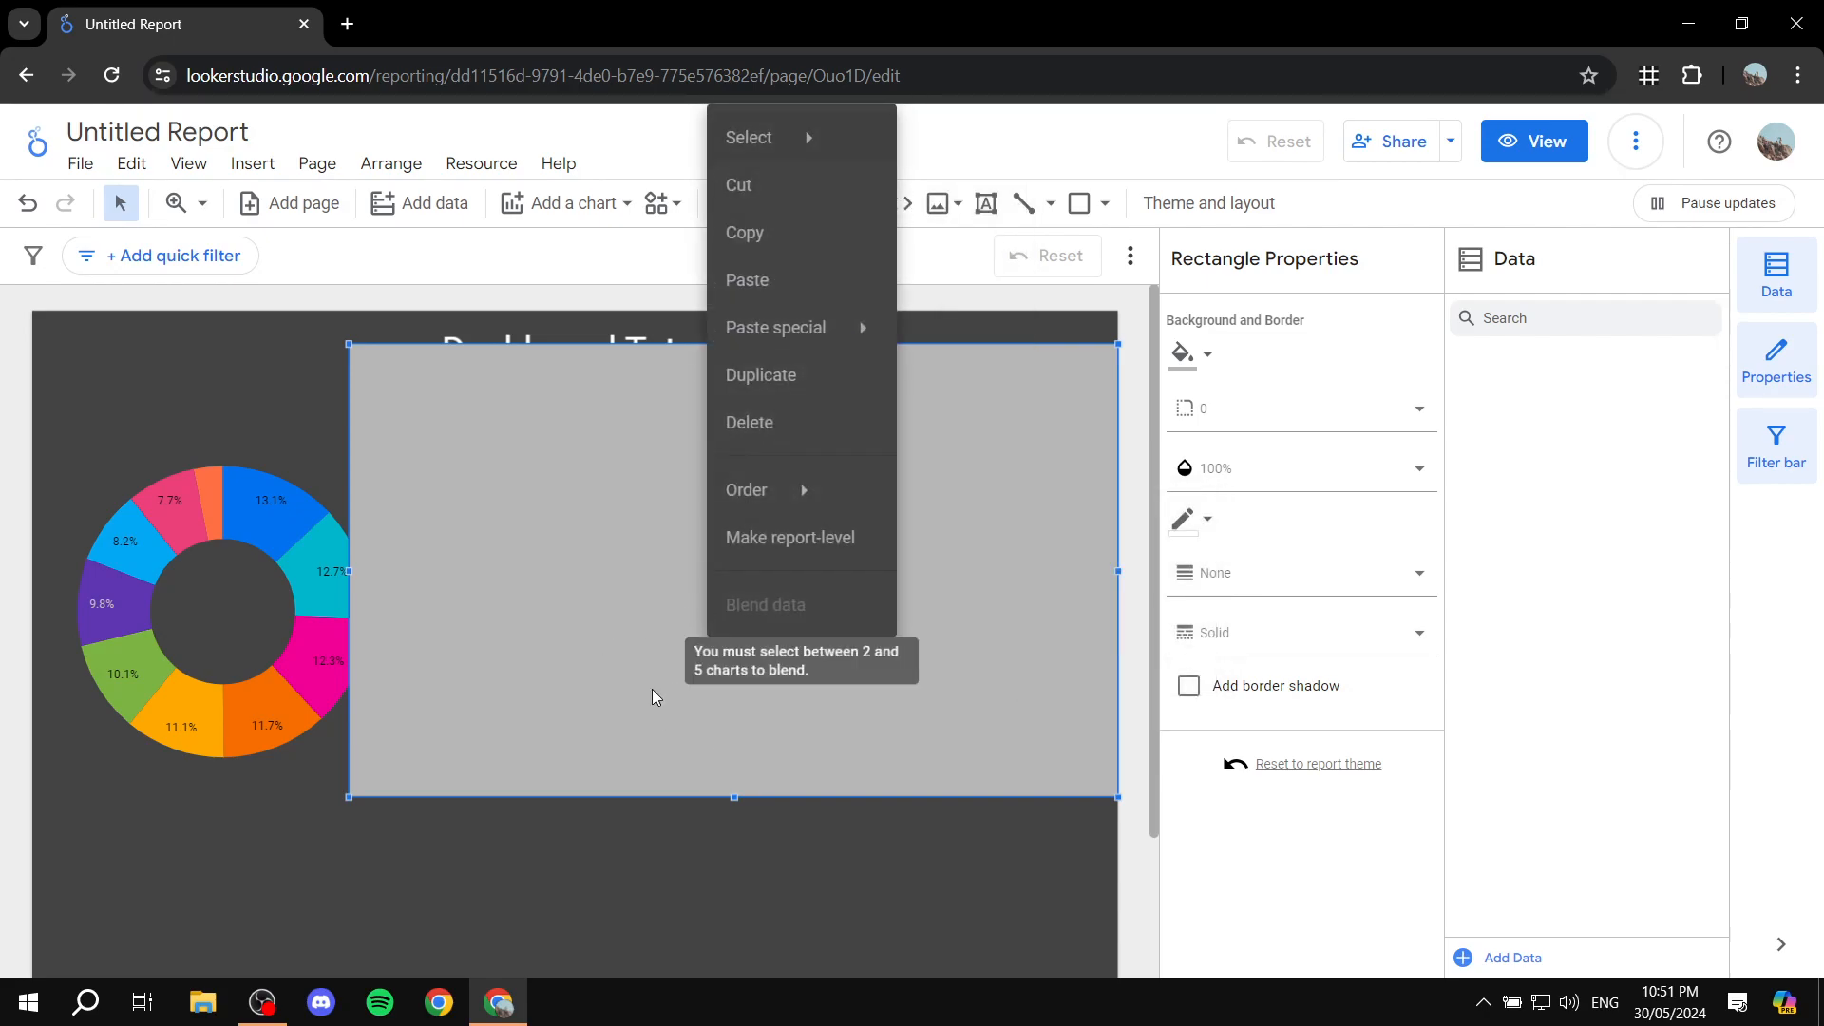
{"action": "mouse_move", "coordinate": [760, 501]}
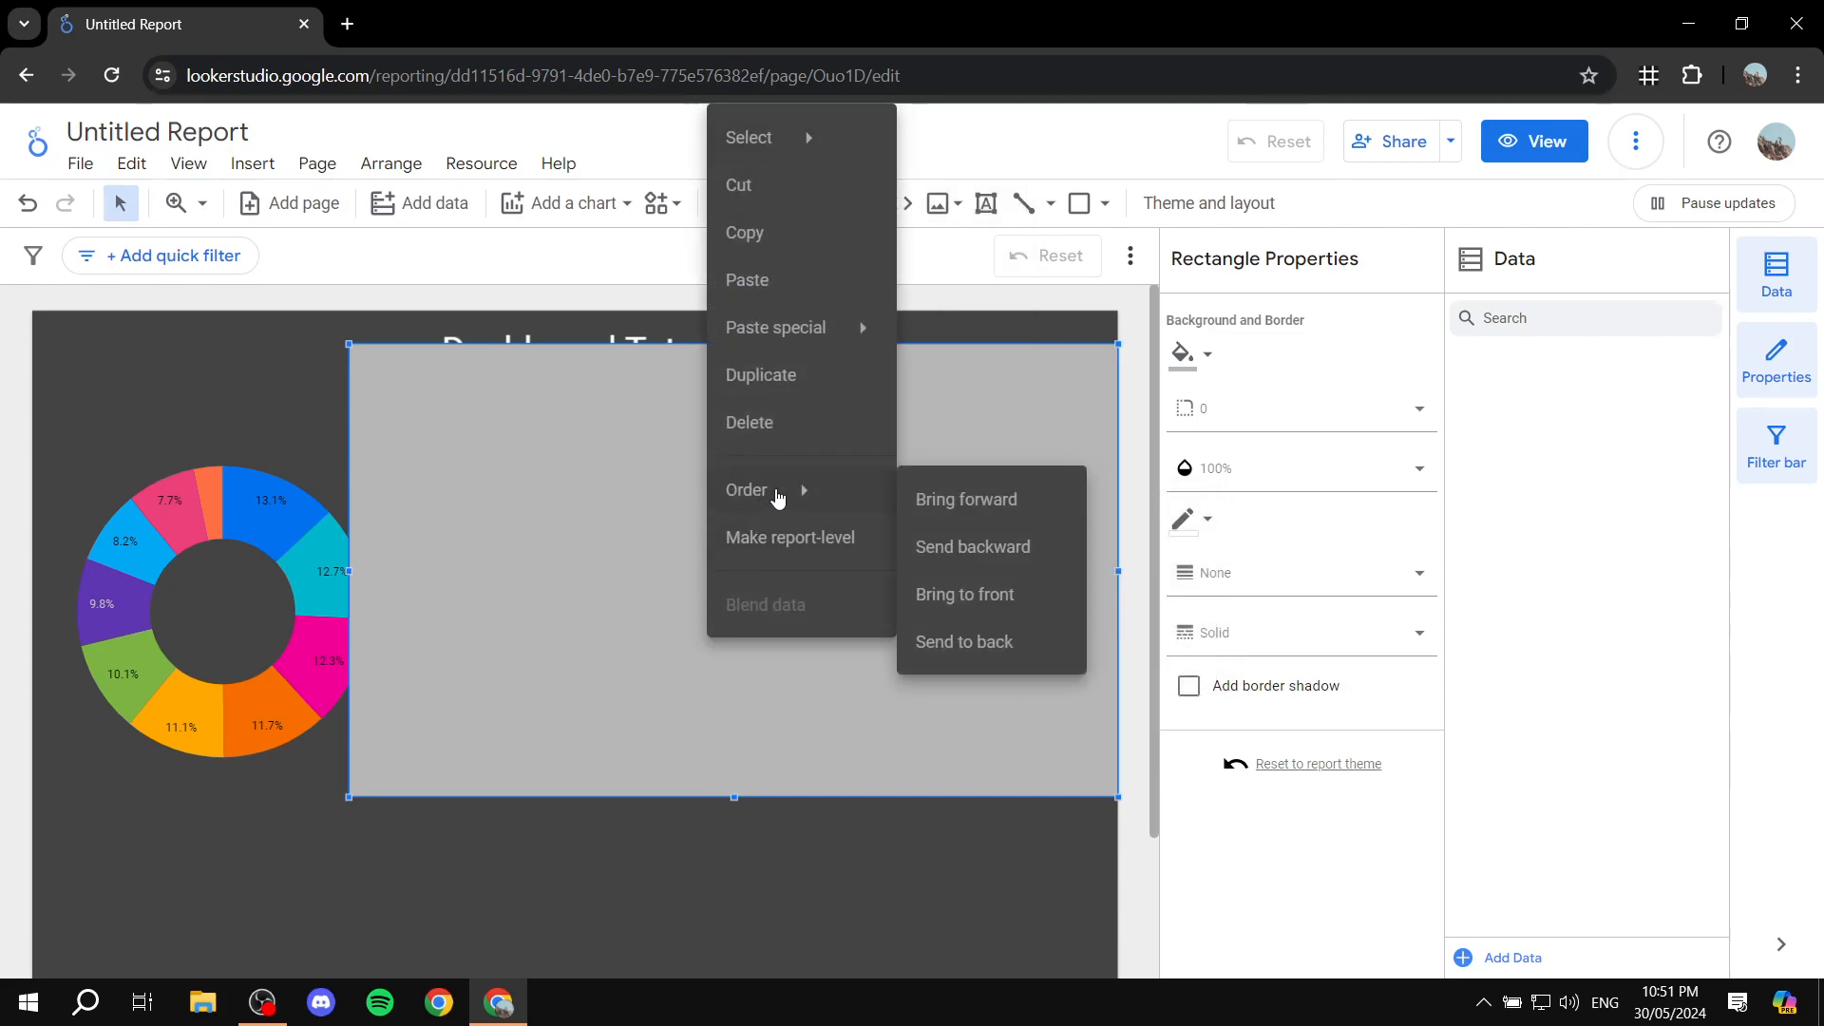
{"action": "left_click", "coordinate": [1021, 553]}
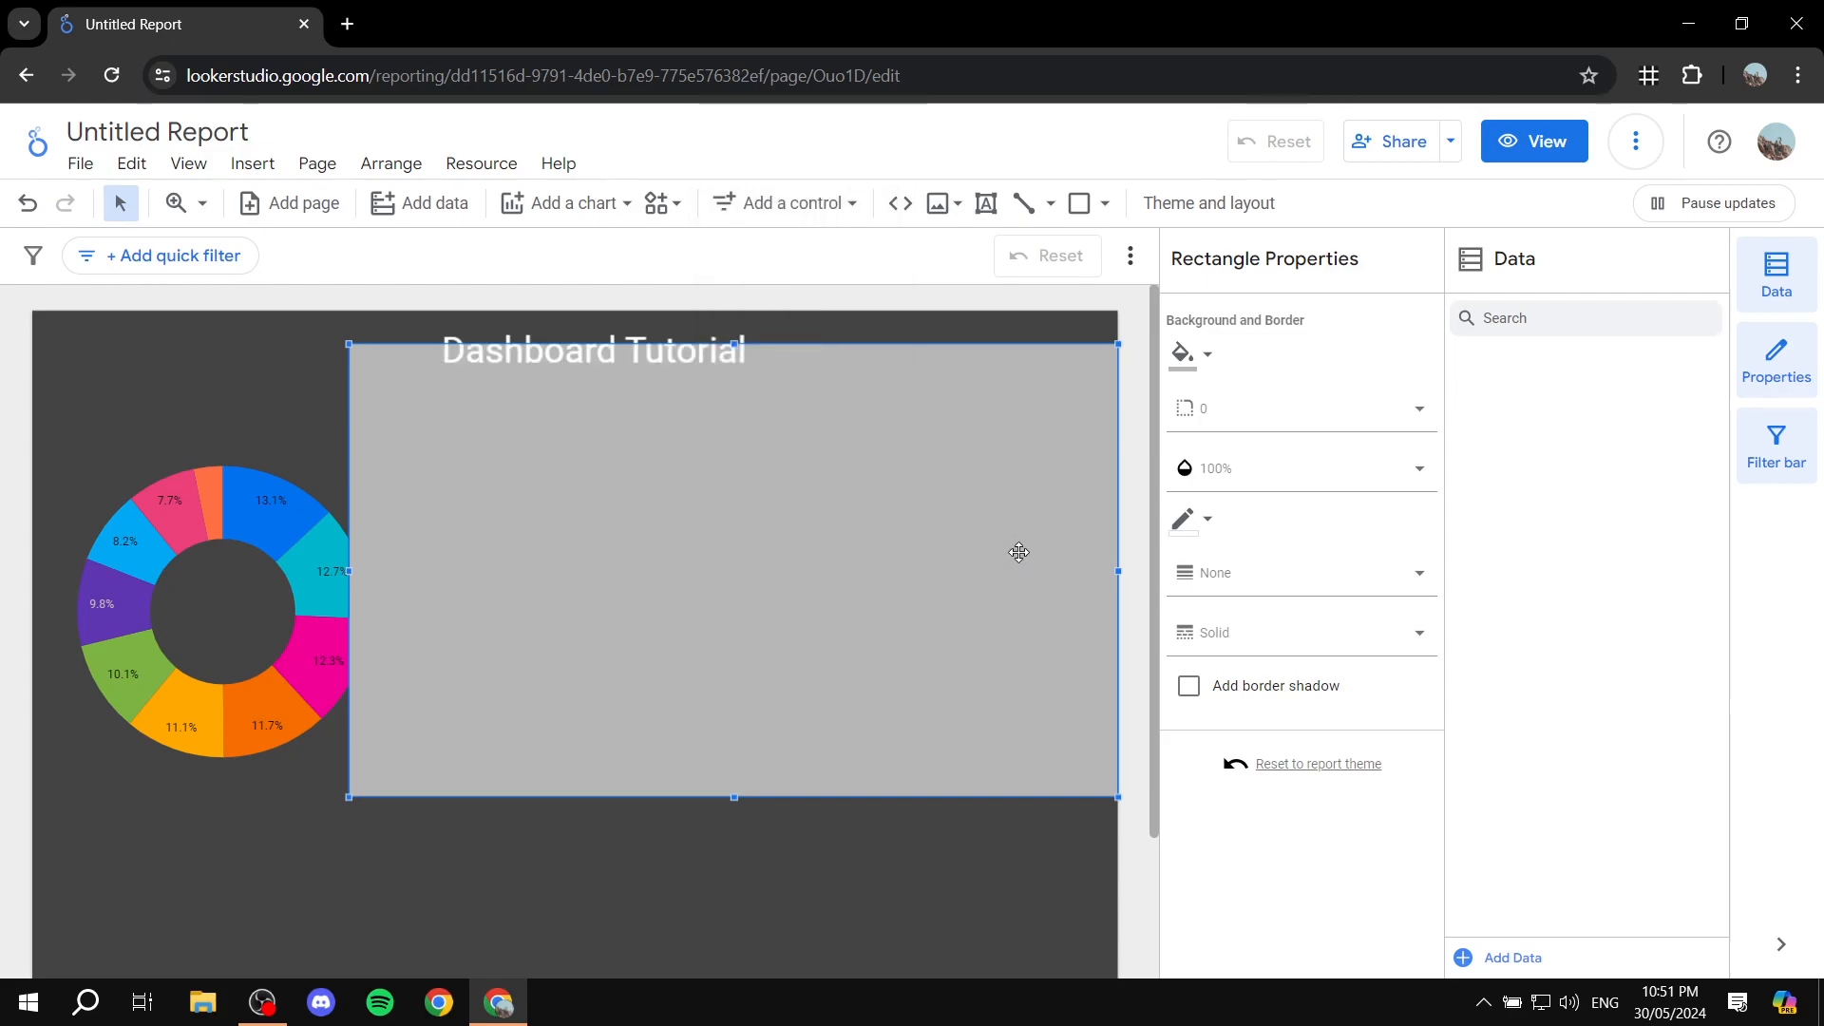
{"action": "mouse_move", "coordinate": [675, 557]}
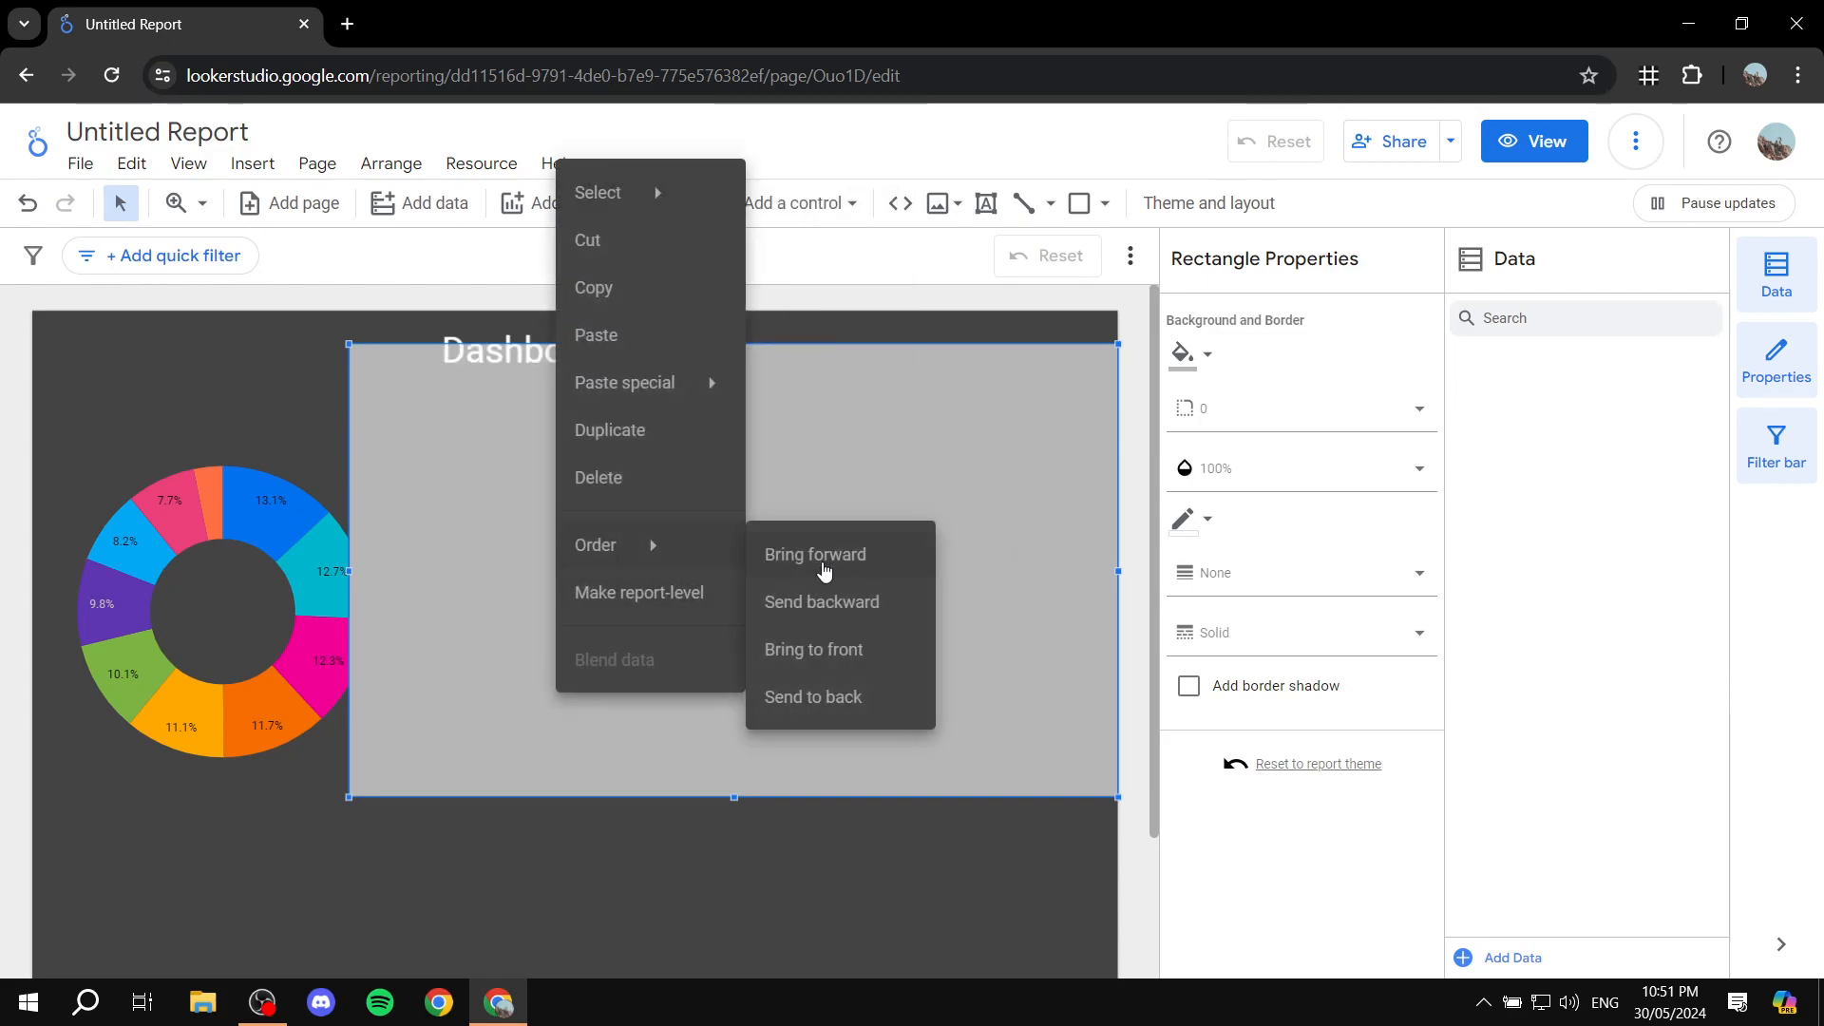
{"action": "left_click", "coordinate": [820, 699]}
Step: Reposition and shrink the gray rectangle below the title so that it backs only the column chart
{"action": "left_click_drag", "start_coordinate": [483, 757], "coordinate": [409, 728]}
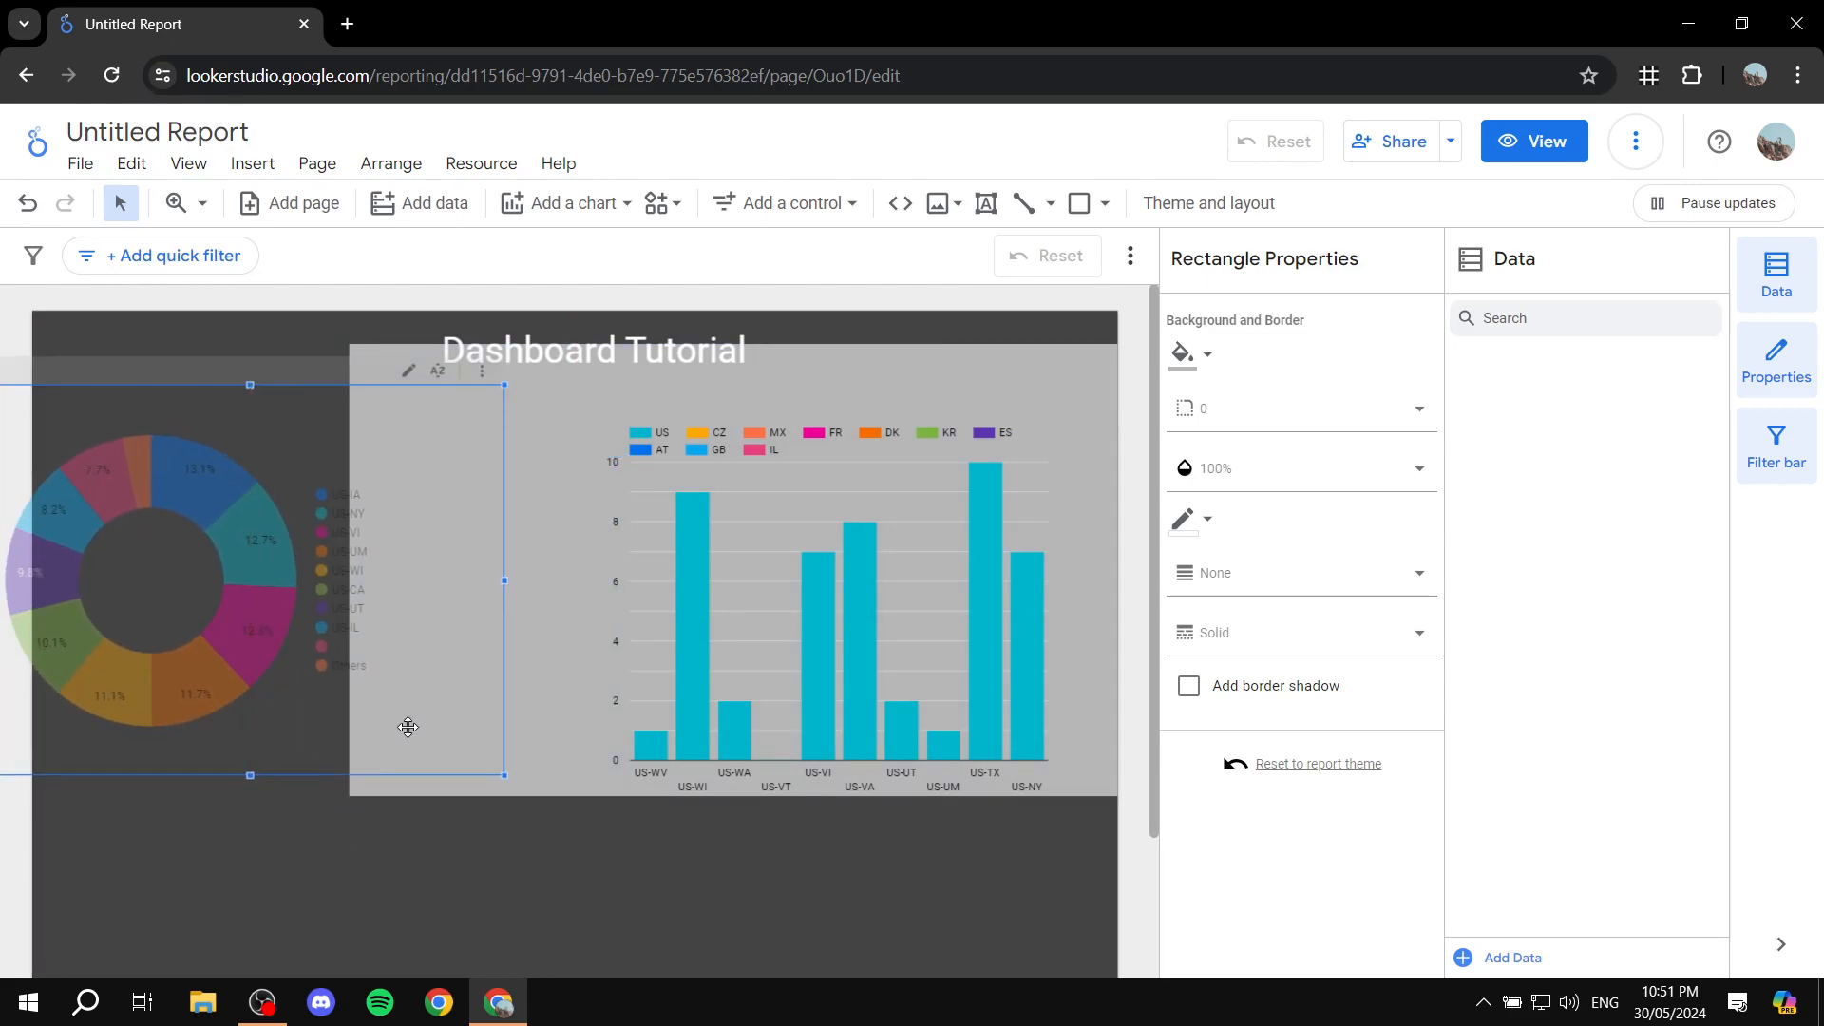
{"action": "left_click", "coordinate": [552, 784]}
{"action": "left_click_drag", "start_coordinate": [587, 796], "coordinate": [569, 819]}
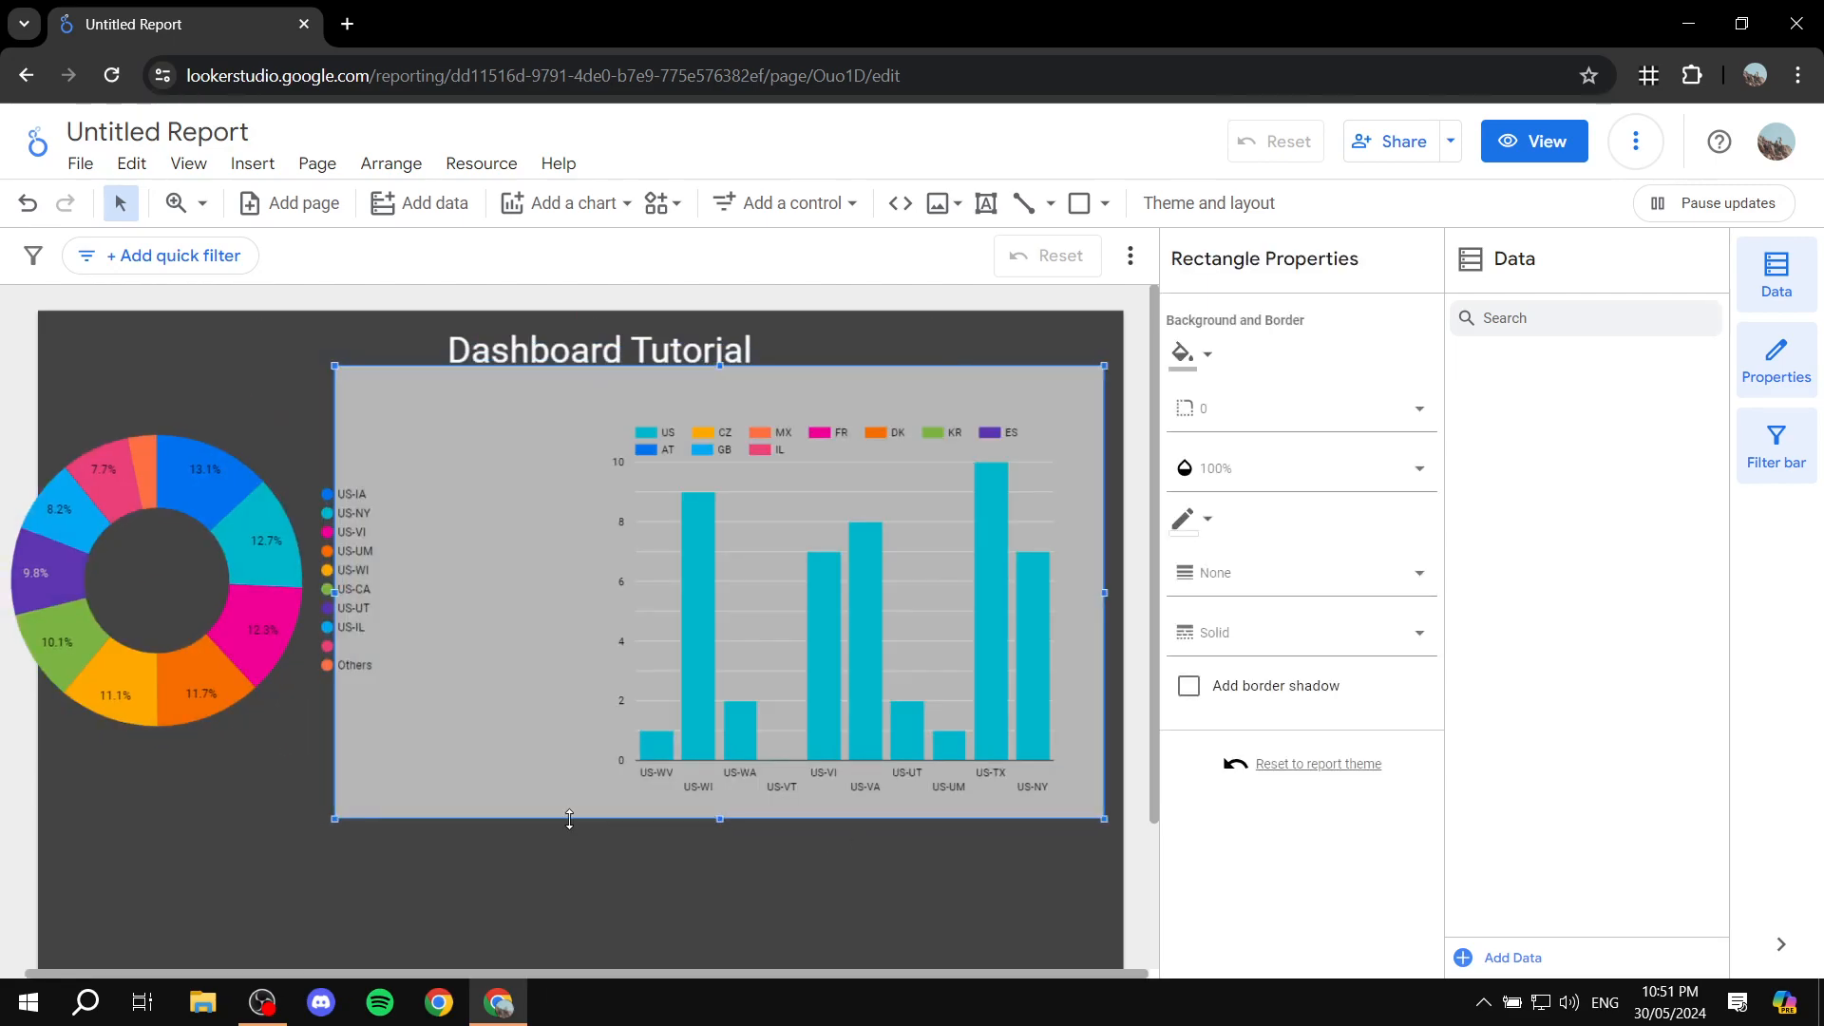
{"action": "left_click", "coordinate": [330, 819]}
{"action": "left_click", "coordinate": [343, 808]}
{"action": "left_click_drag", "start_coordinate": [335, 818], "coordinate": [549, 761]}
Step: Move the donut chart fully onto the page, beside the gray rectangle
{"action": "left_click_drag", "start_coordinate": [315, 712], "coordinate": [374, 725]}
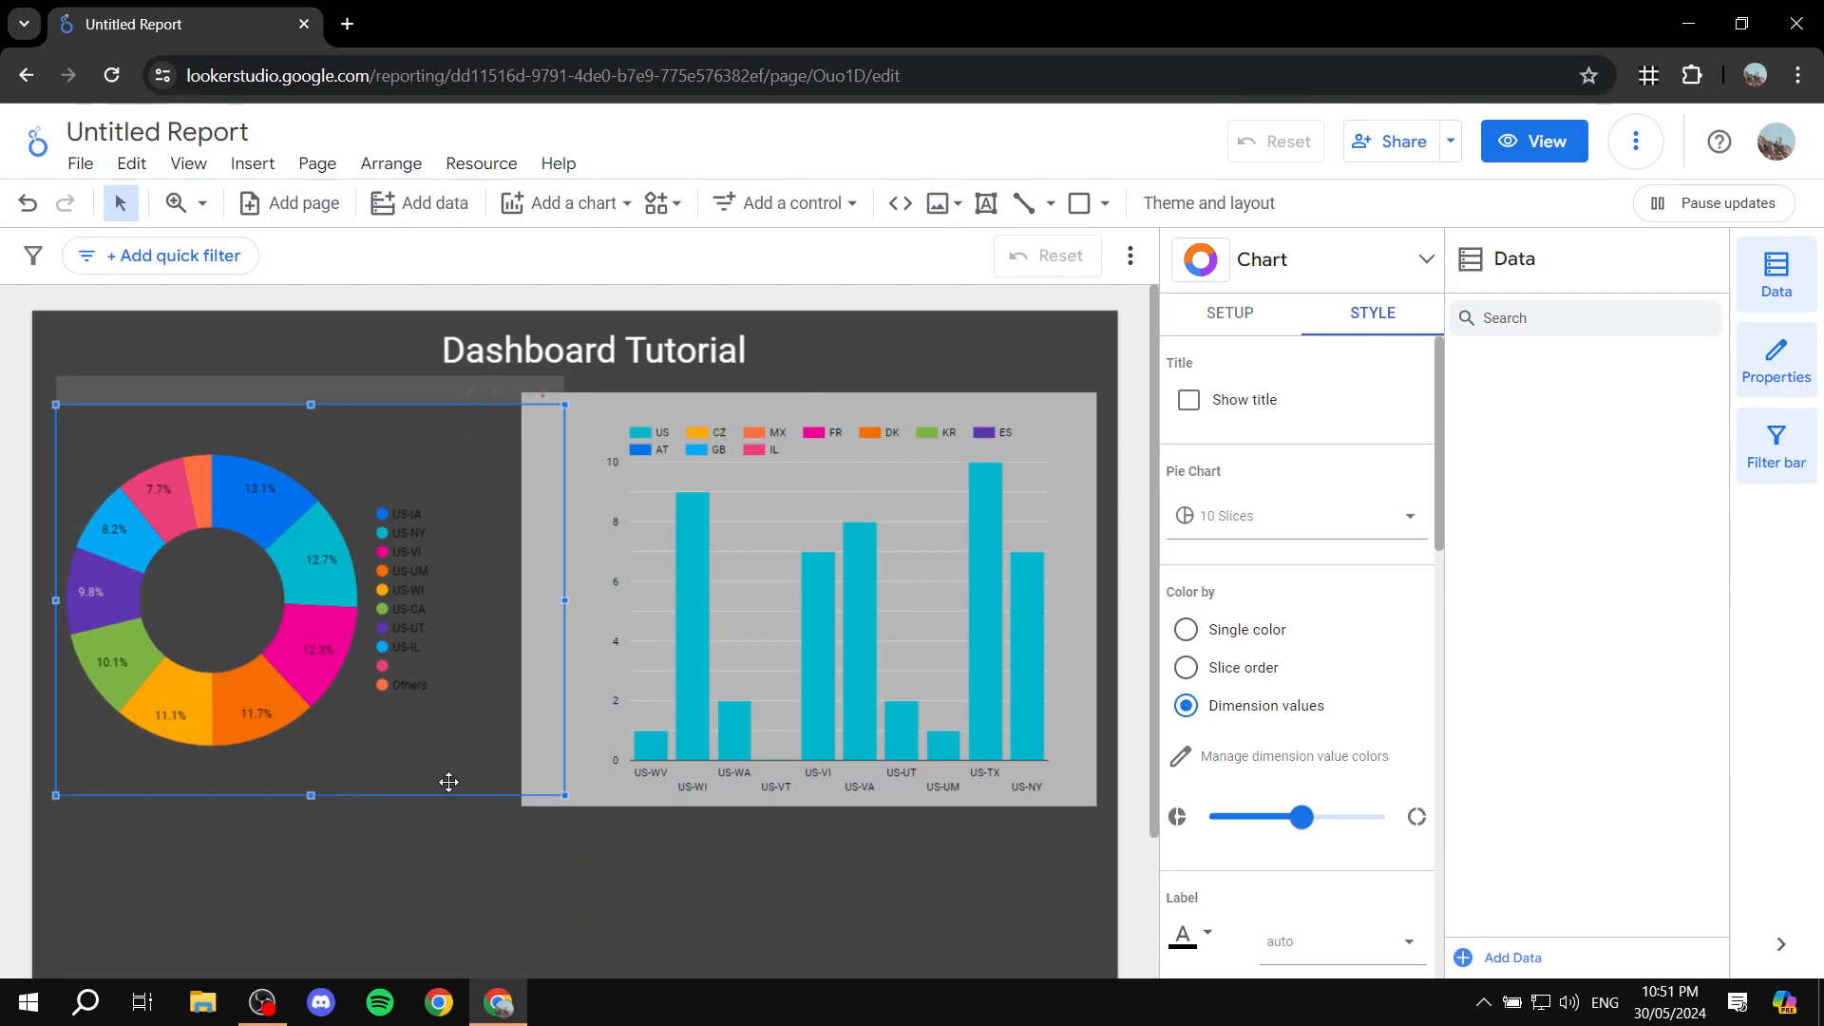
{"action": "left_click", "coordinate": [453, 843]}
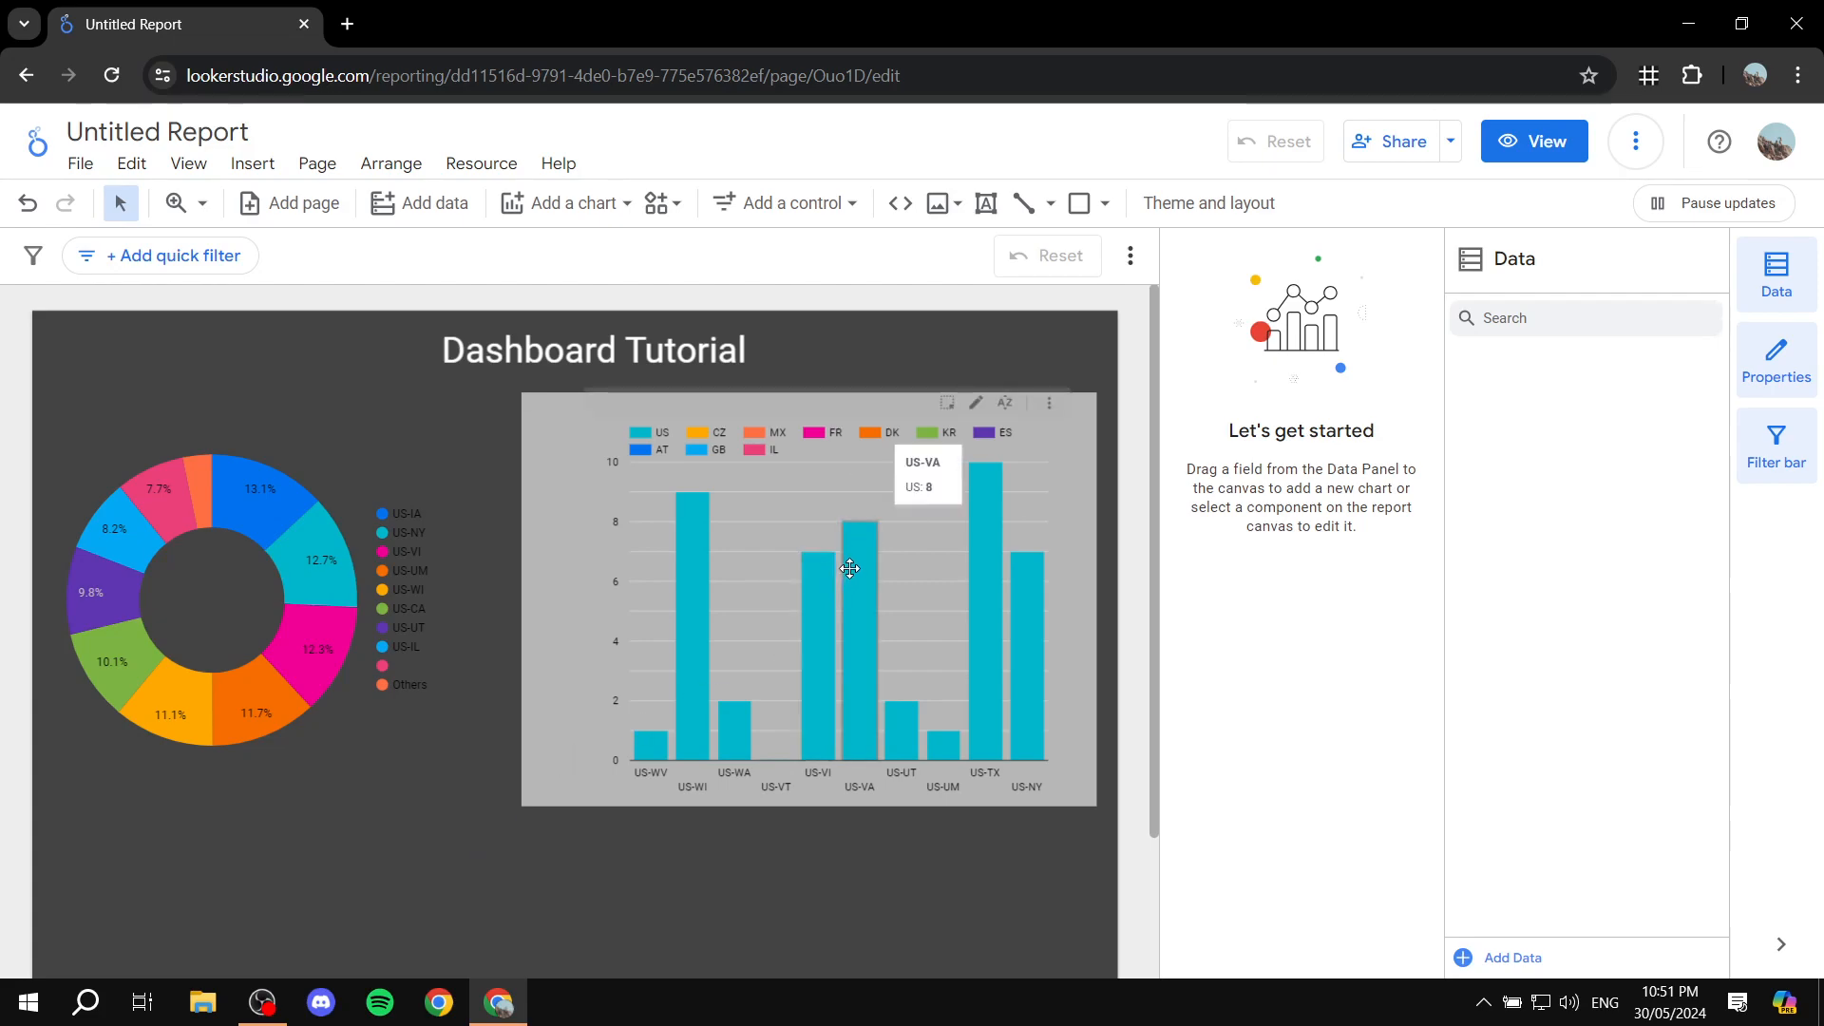
{"action": "scroll", "coordinate": [947, 517], "scroll_direction": "down", "scroll_amount": 2}
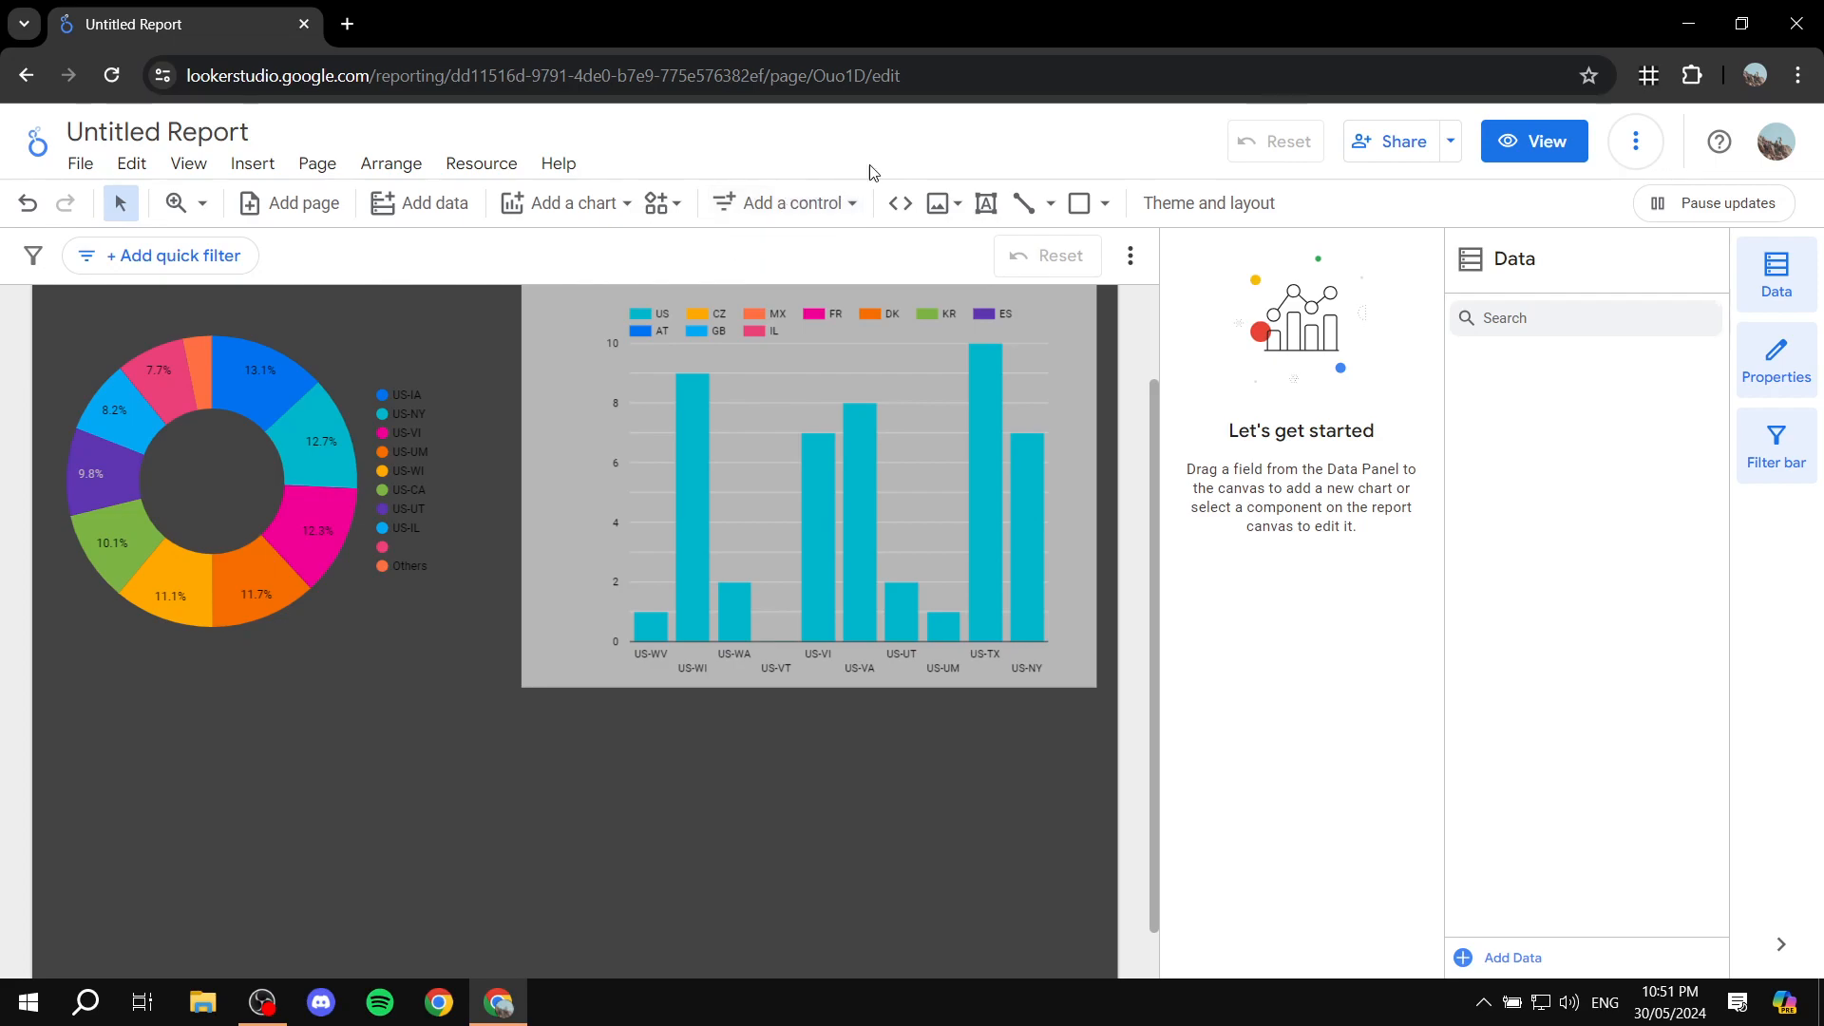
{"action": "scroll", "coordinate": [860, 342], "scroll_direction": "up", "scroll_amount": 2}
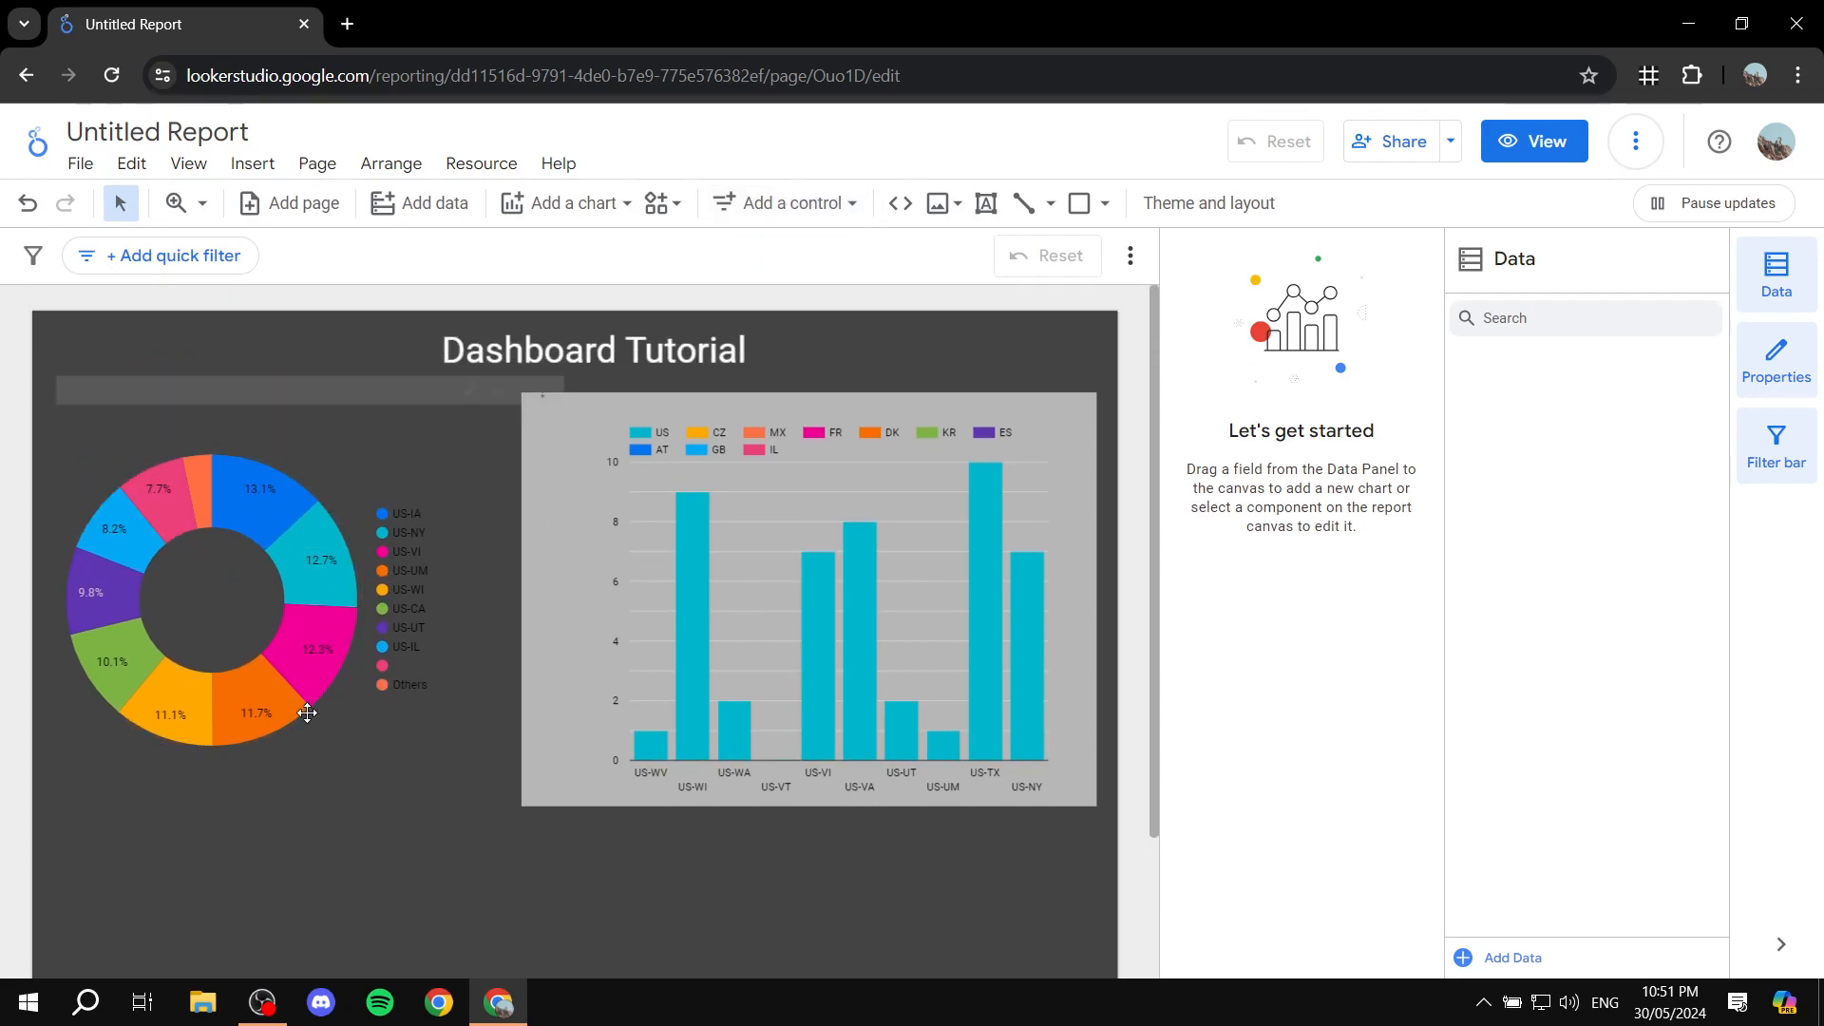
{"action": "left_click", "coordinate": [347, 763]}
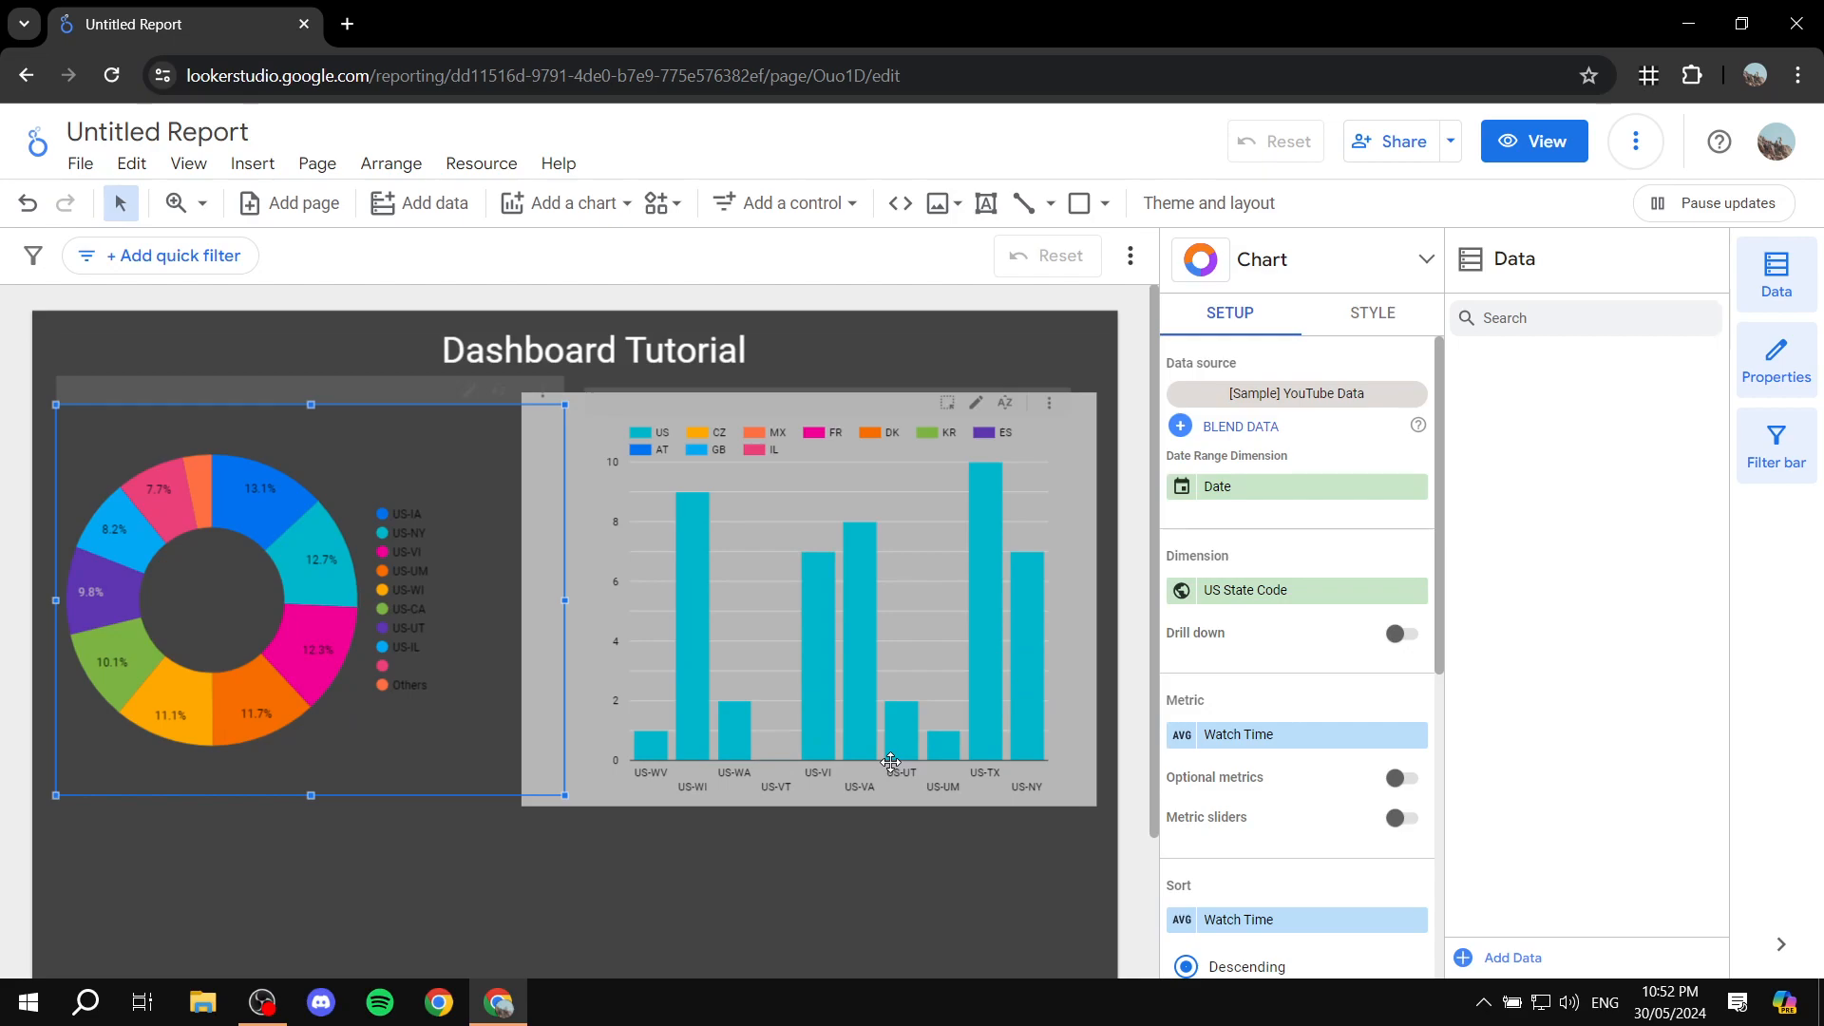
Step: Add a timeline chart to the empty area of the page and place it below the donut chart
{"action": "left_click", "coordinate": [532, 202]}
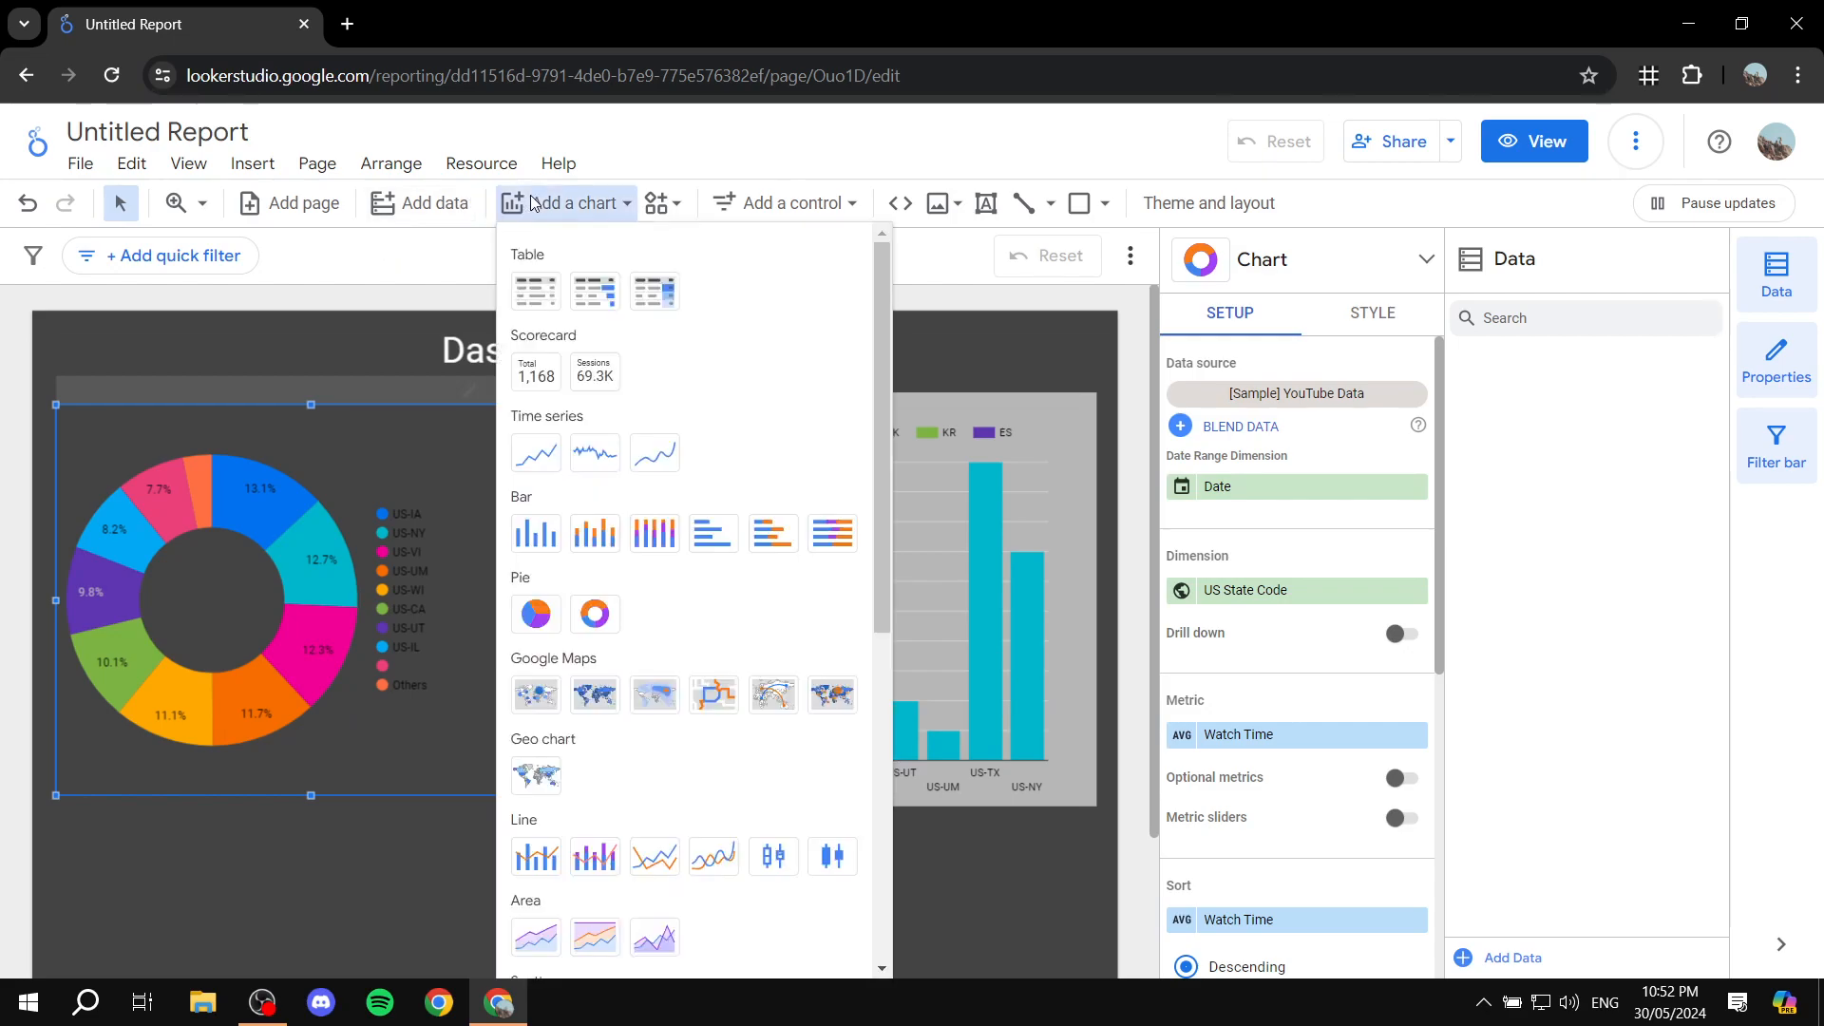
{"action": "scroll", "coordinate": [655, 512], "scroll_direction": "down", "scroll_amount": 5}
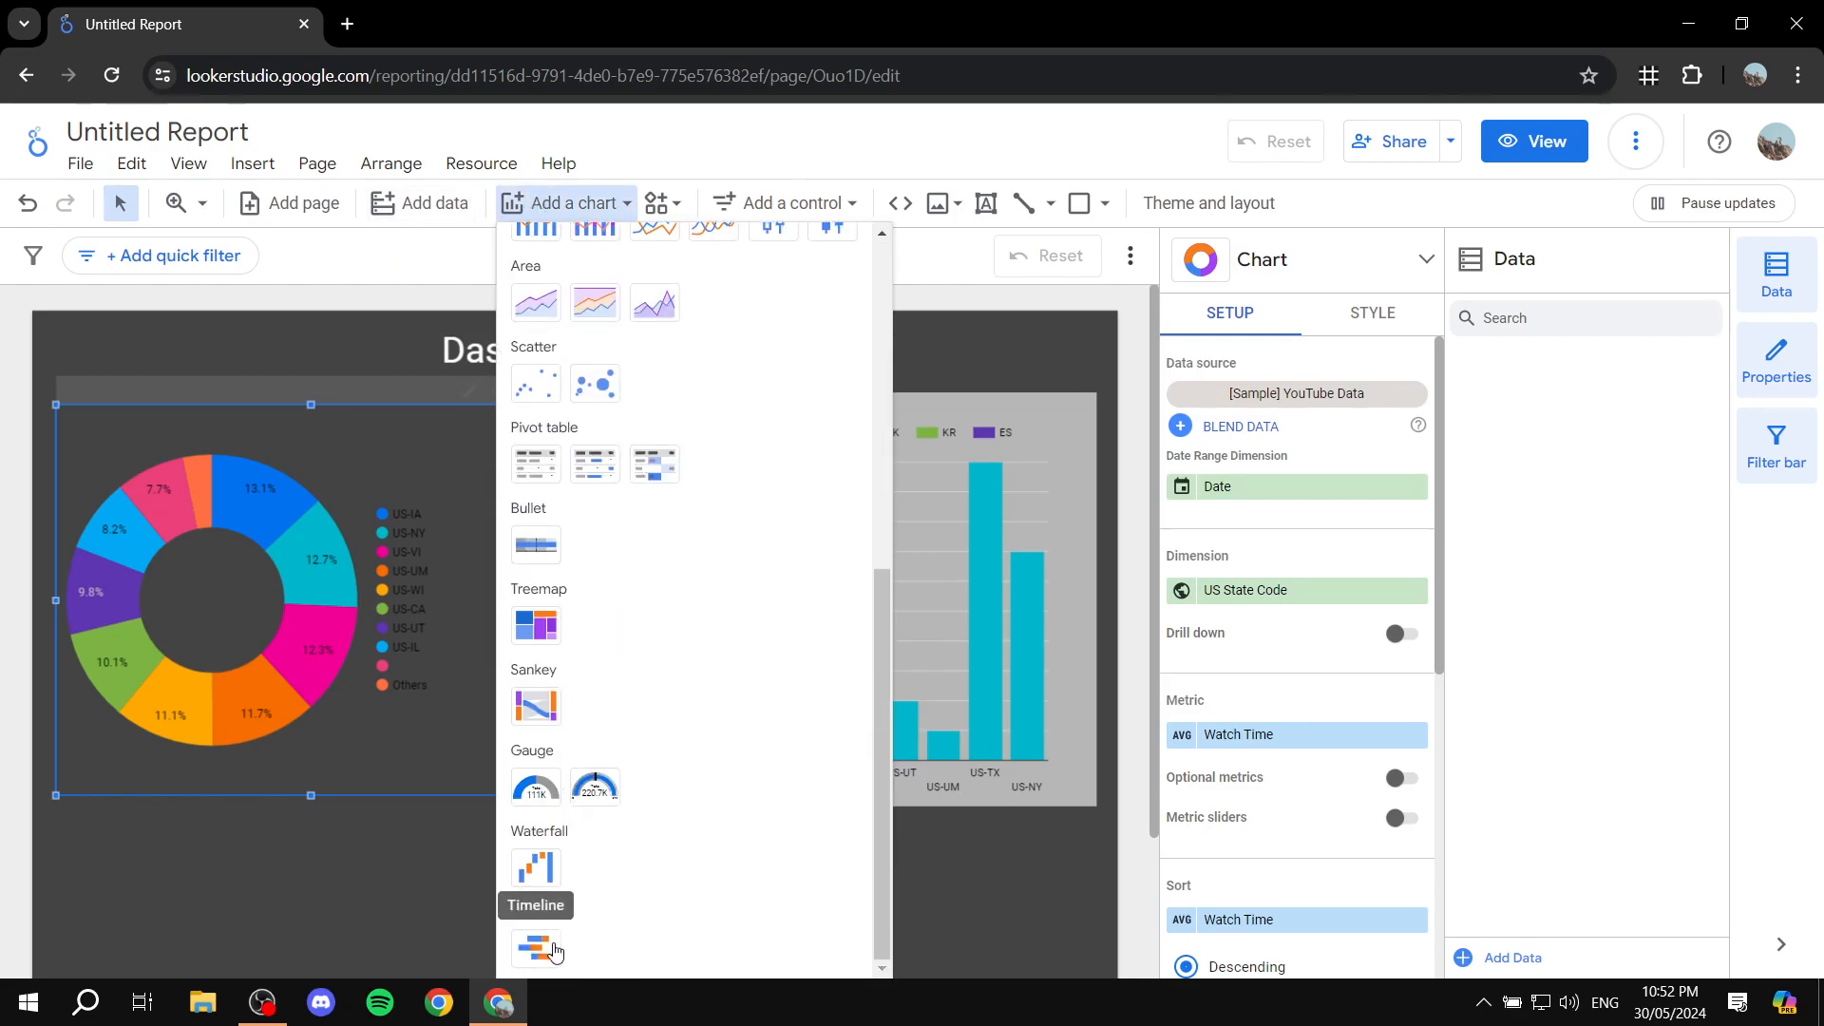
{"action": "left_click", "coordinate": [533, 866]}
{"action": "left_click", "coordinate": [234, 827]}
{"action": "scroll", "coordinate": [747, 726], "scroll_direction": "down", "scroll_amount": 2}
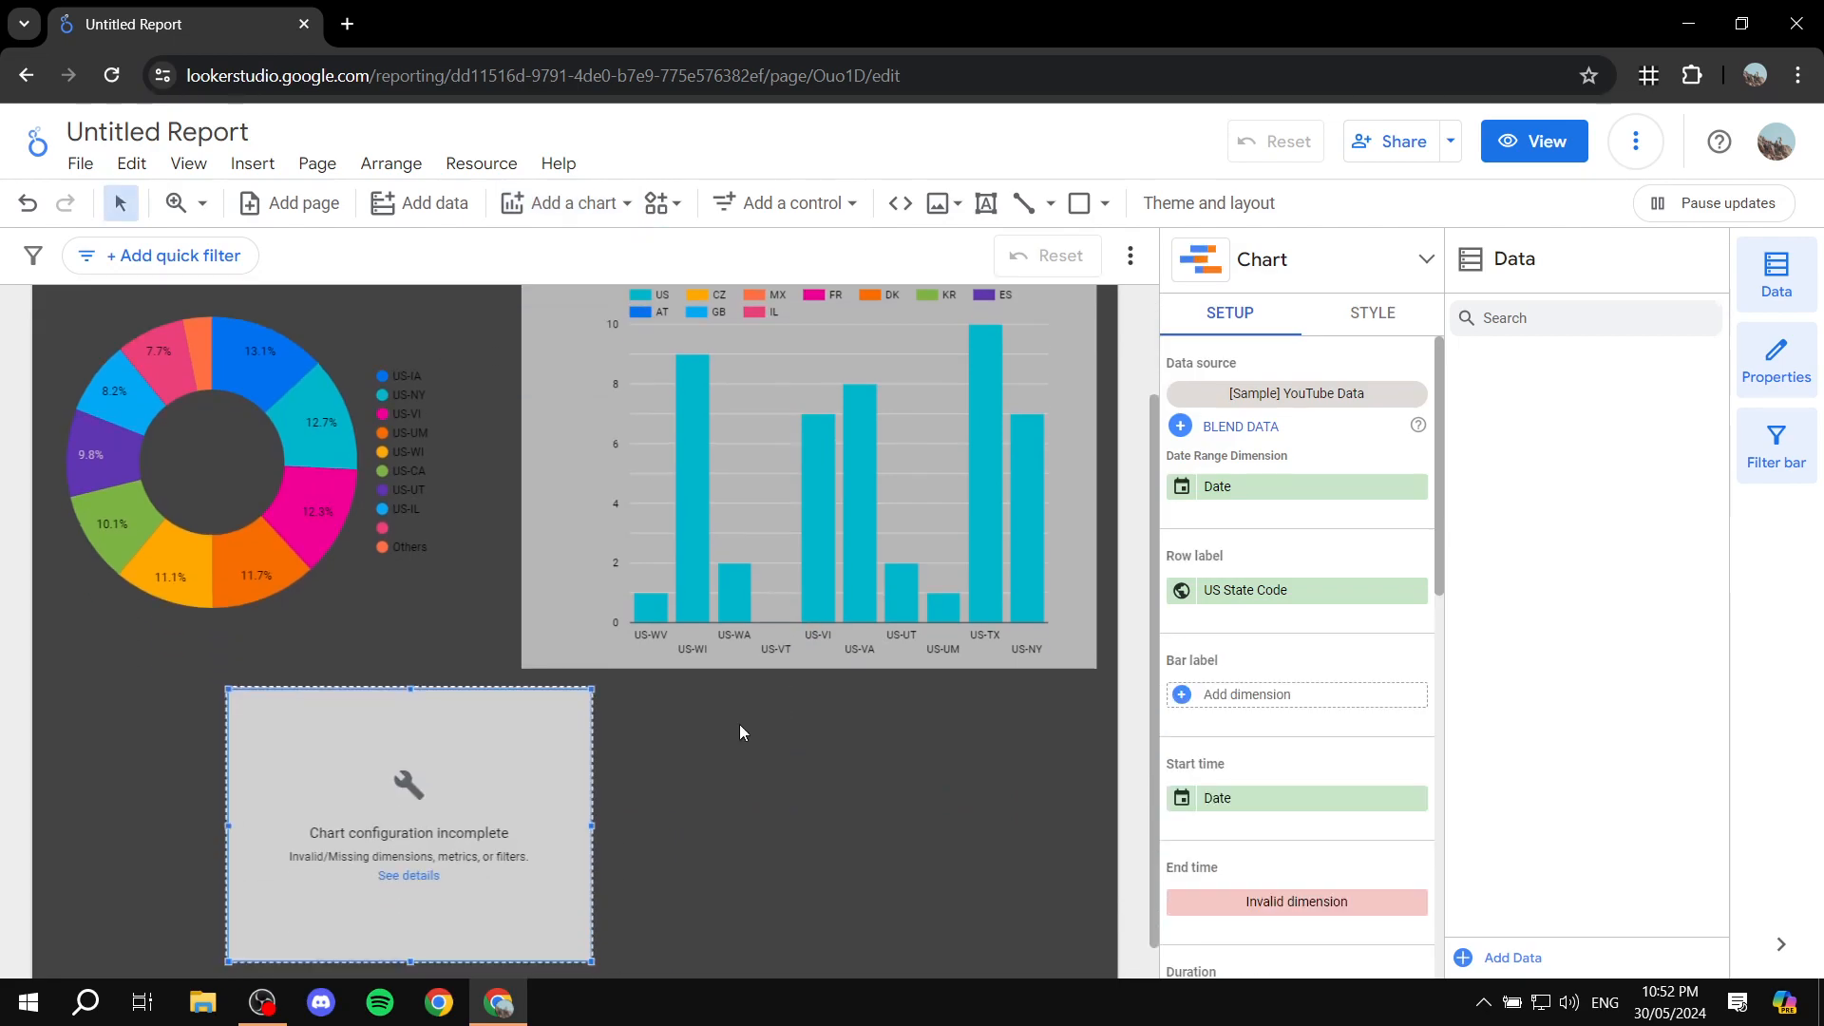
{"action": "left_click_drag", "start_coordinate": [543, 747], "coordinate": [389, 743]}
{"action": "left_click", "coordinate": [582, 734]}
{"action": "scroll", "coordinate": [583, 734], "scroll_direction": "up", "scroll_amount": 2}
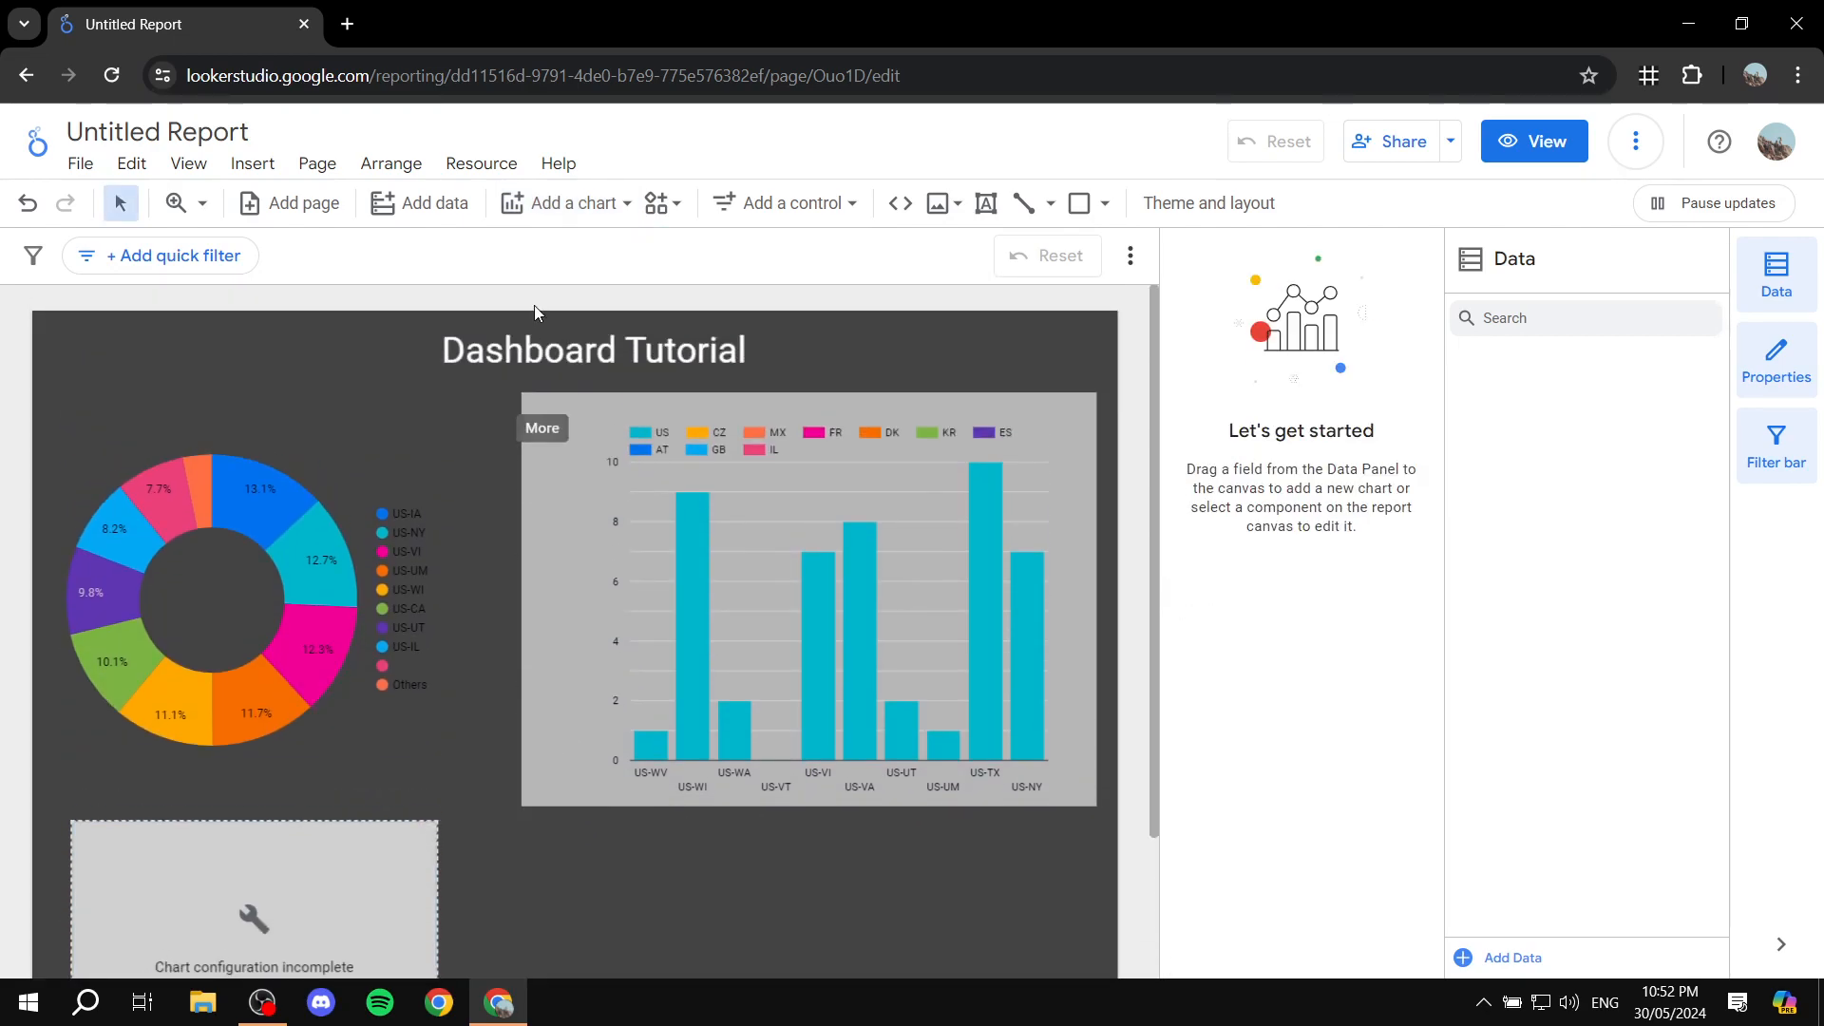
{"action": "left_click", "coordinate": [622, 203]}
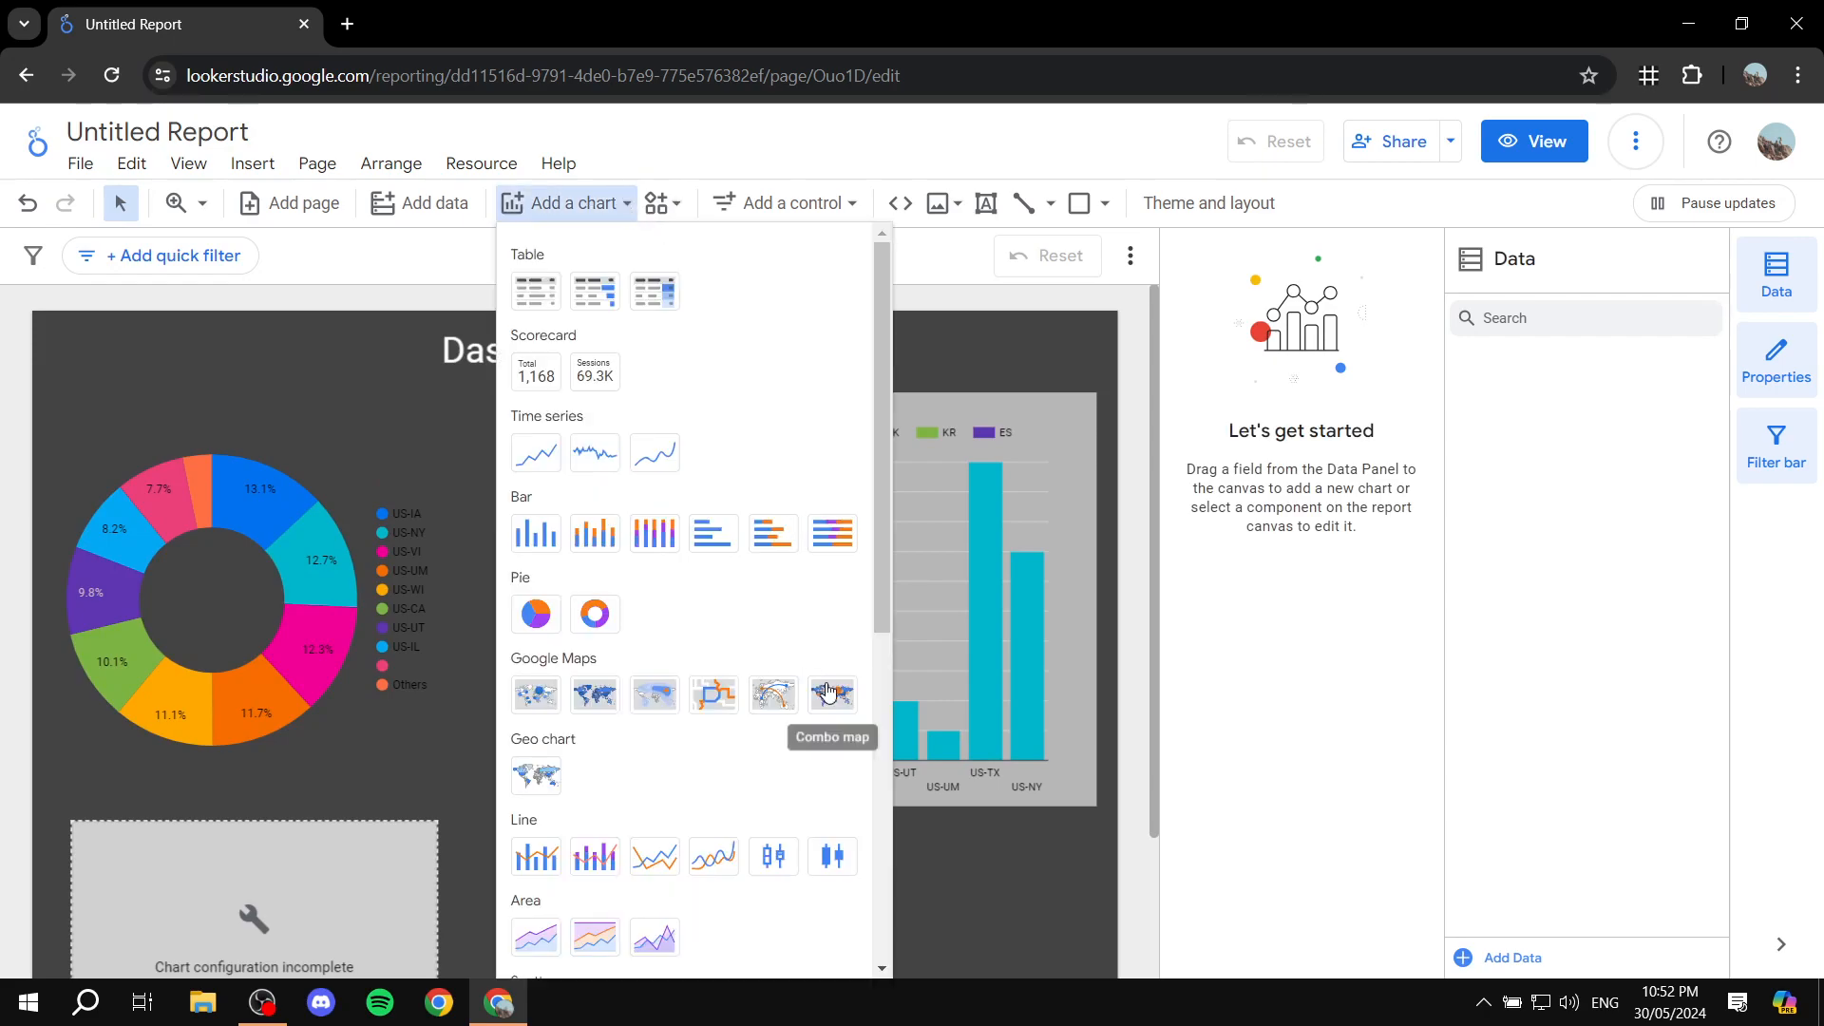
{"action": "scroll", "coordinate": [760, 727], "scroll_direction": "down", "scroll_amount": 2}
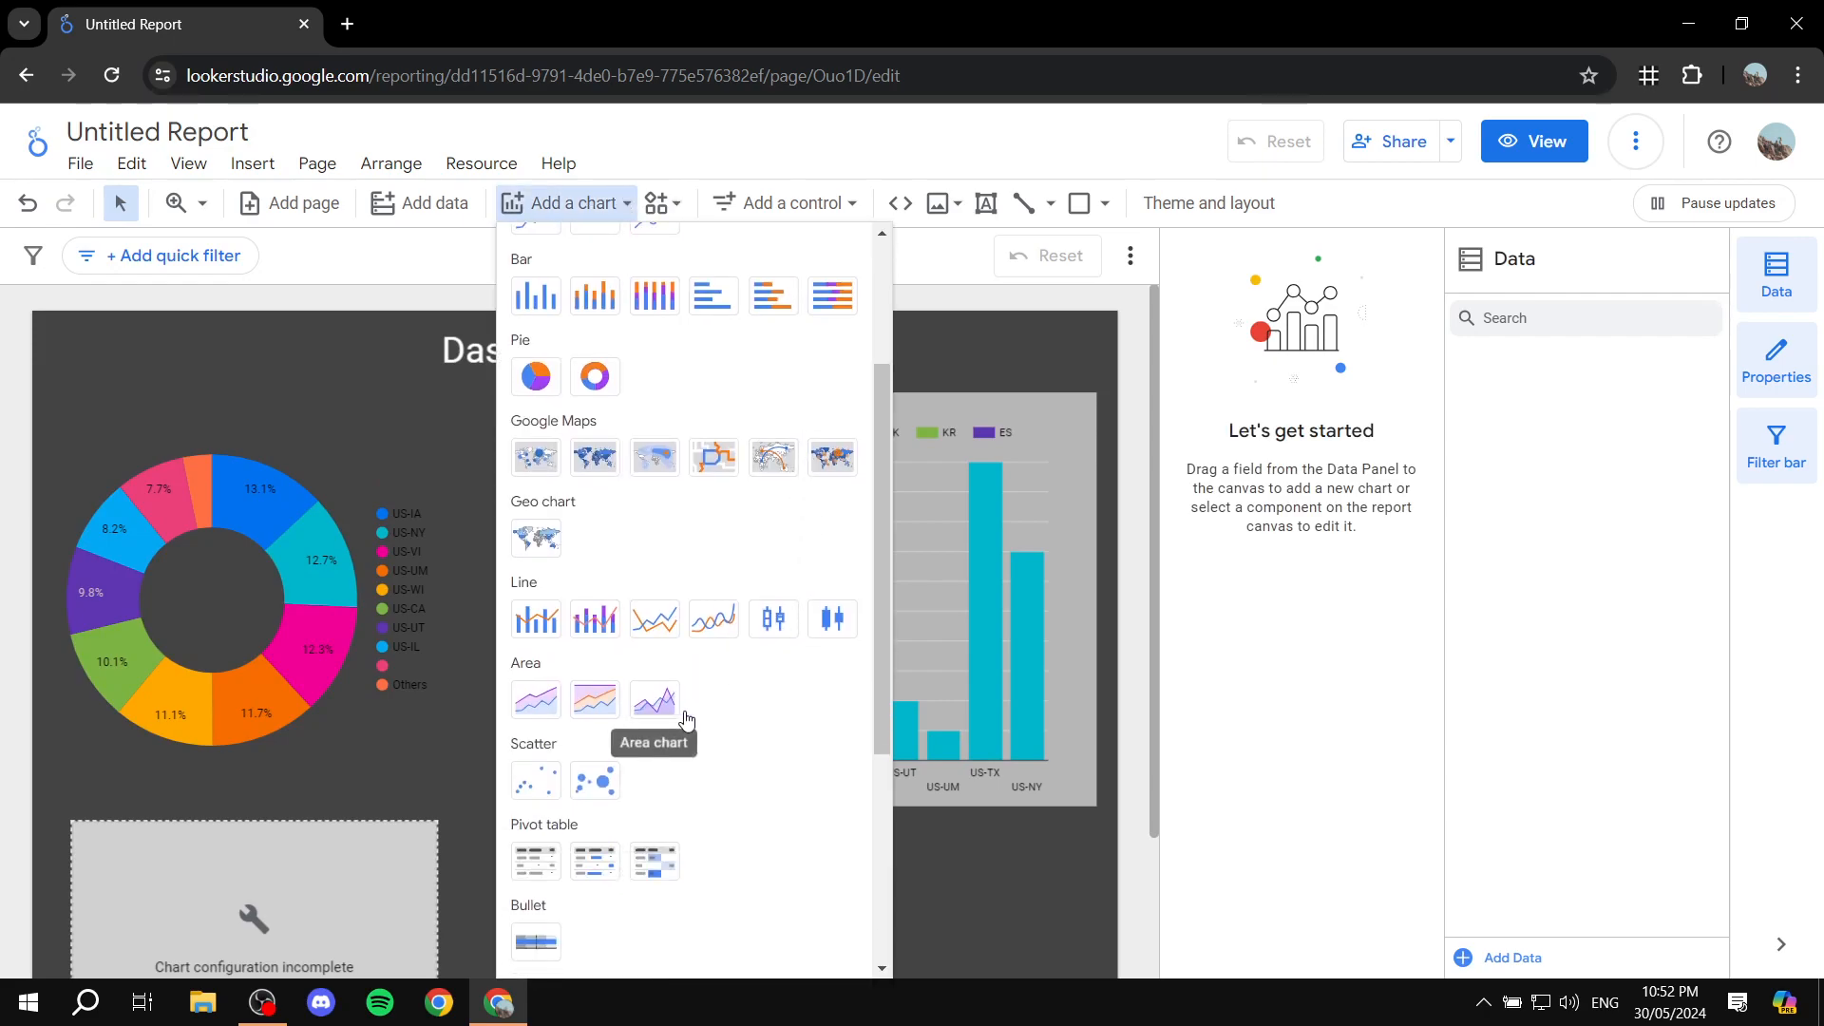
{"action": "left_click", "coordinate": [978, 914]}
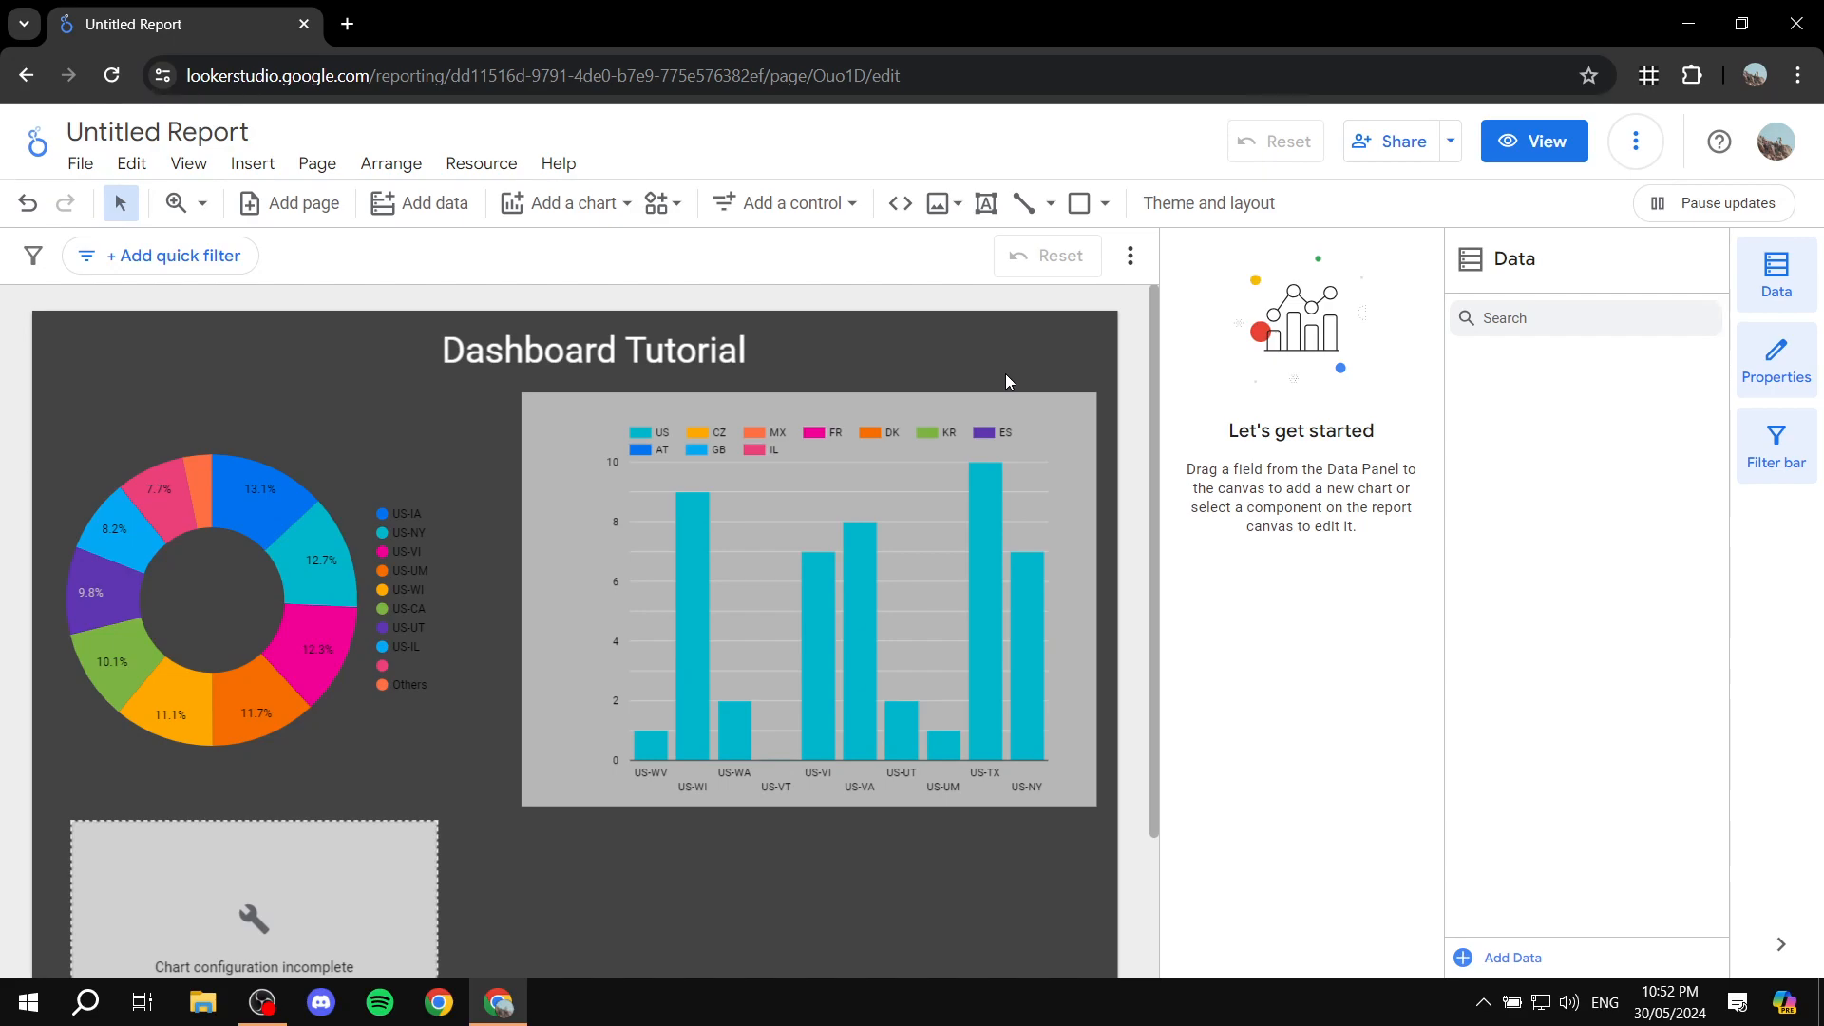
Step: Review the column chart's data source, dimension, metric and sort settings, and reposition the chart over the gray rectangle
{"action": "left_click", "coordinate": [970, 427]}
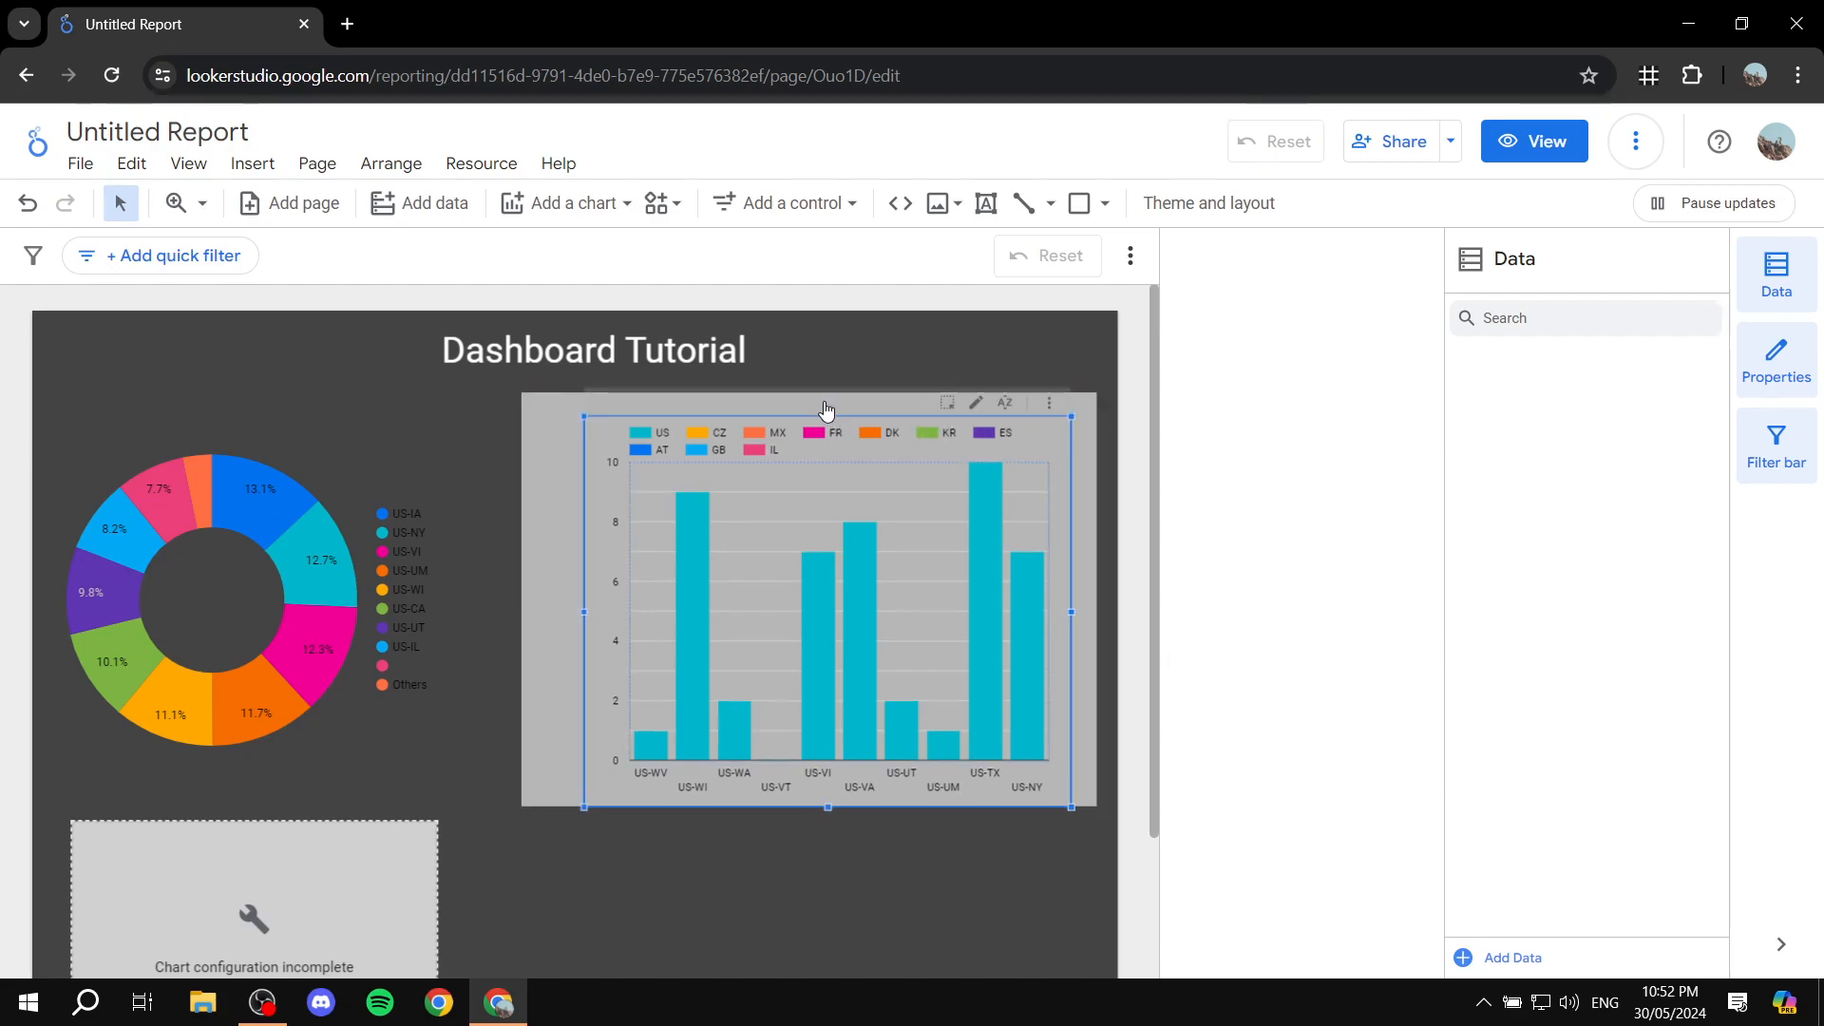
{"action": "left_click", "coordinate": [835, 550]}
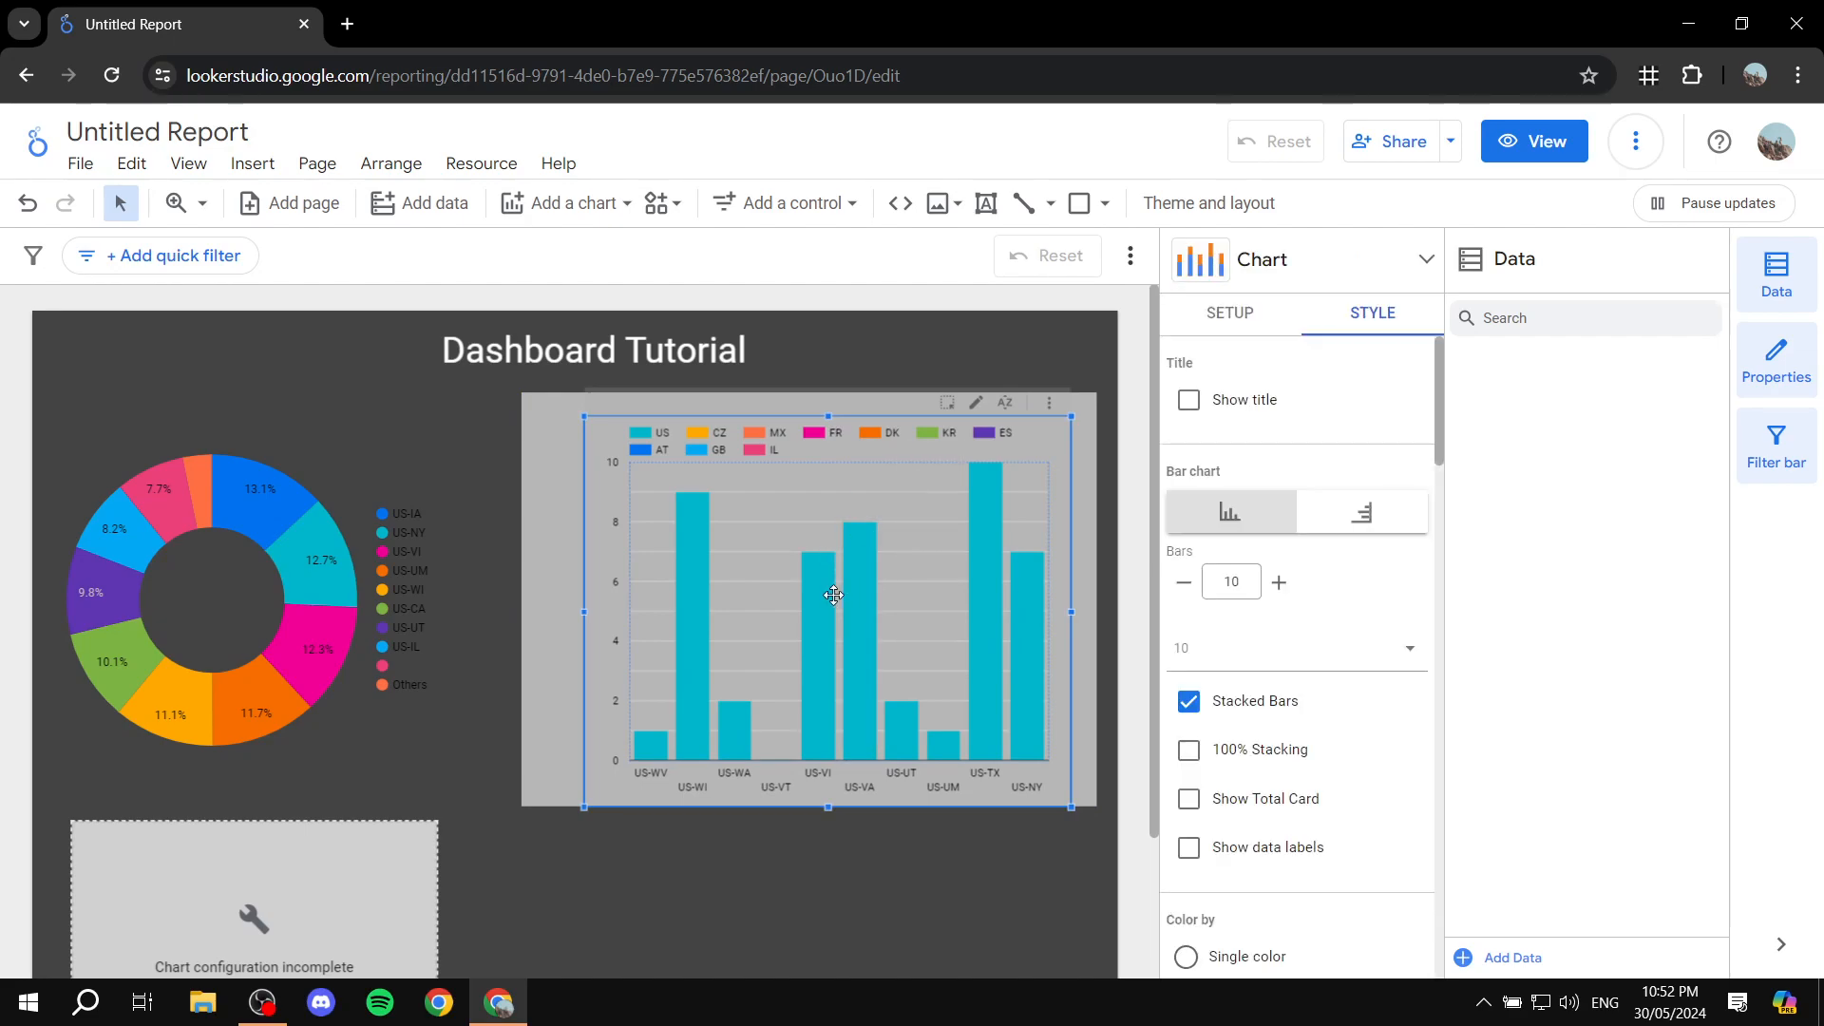
{"action": "left_click_drag", "start_coordinate": [798, 476], "coordinate": [697, 524]}
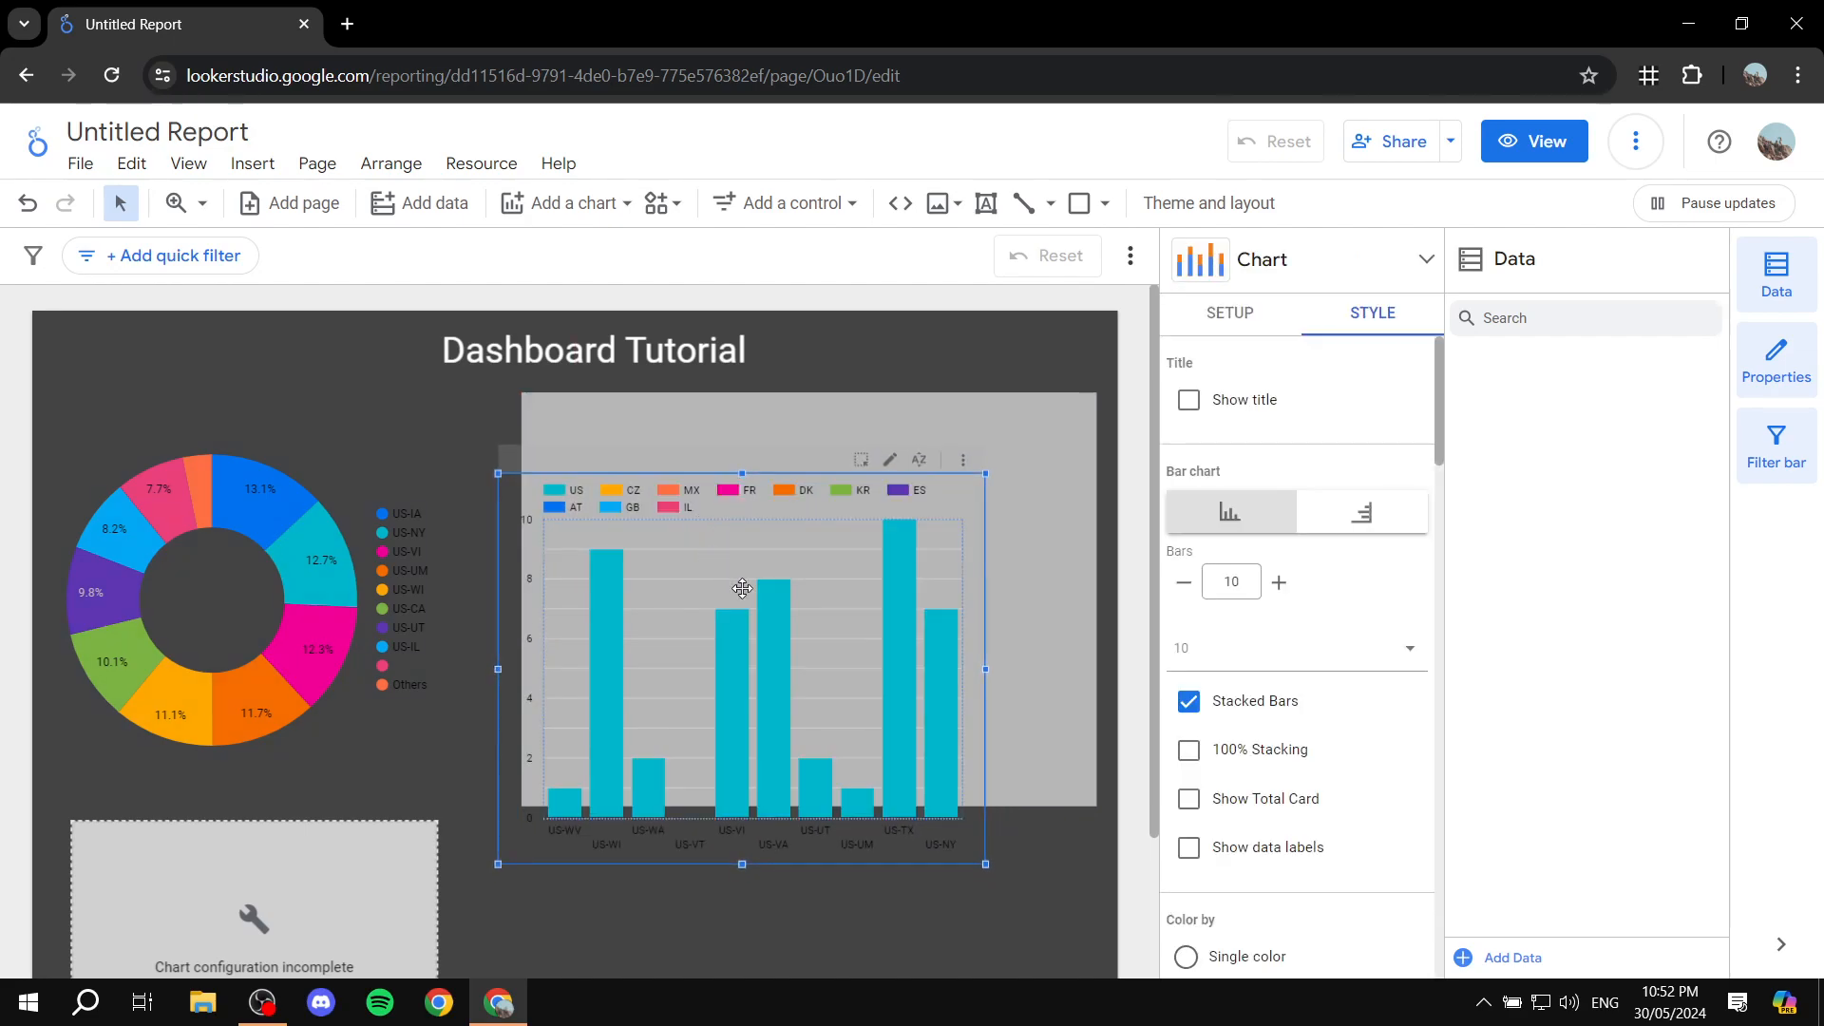
{"action": "left_click", "coordinate": [1230, 314]}
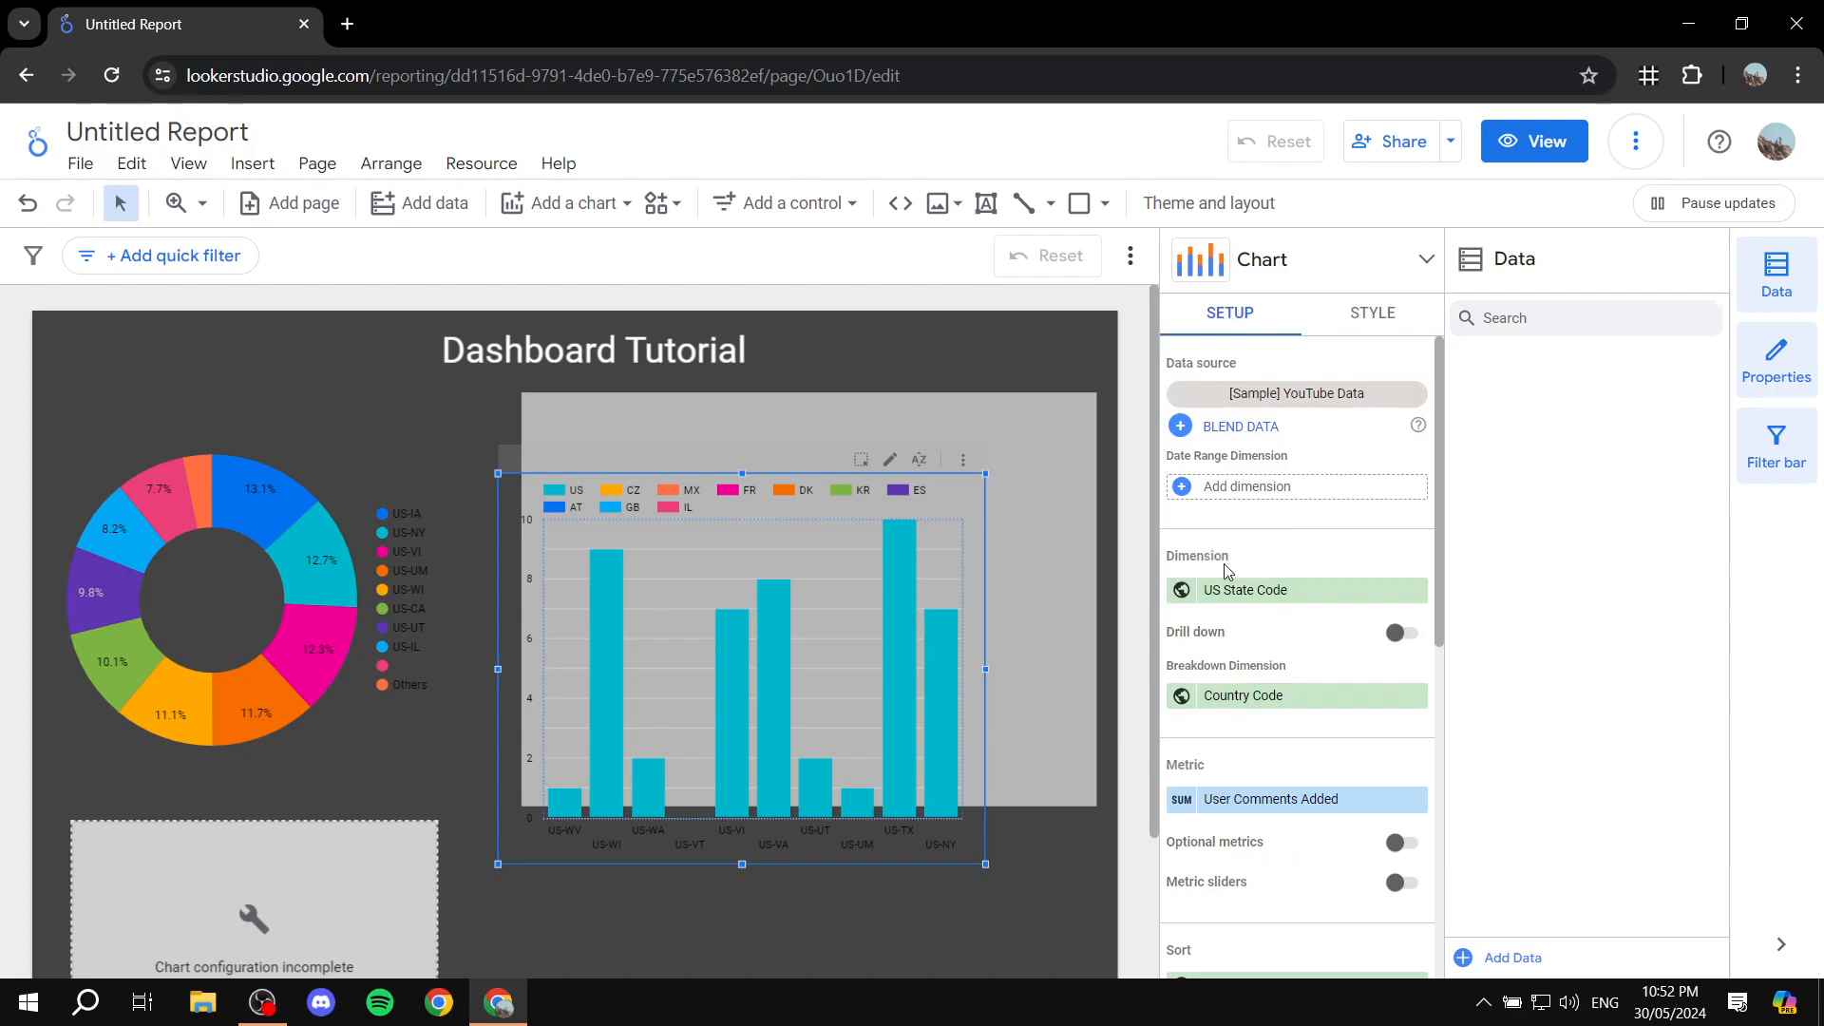
{"action": "scroll", "coordinate": [1264, 560], "scroll_direction": "down", "scroll_amount": 5}
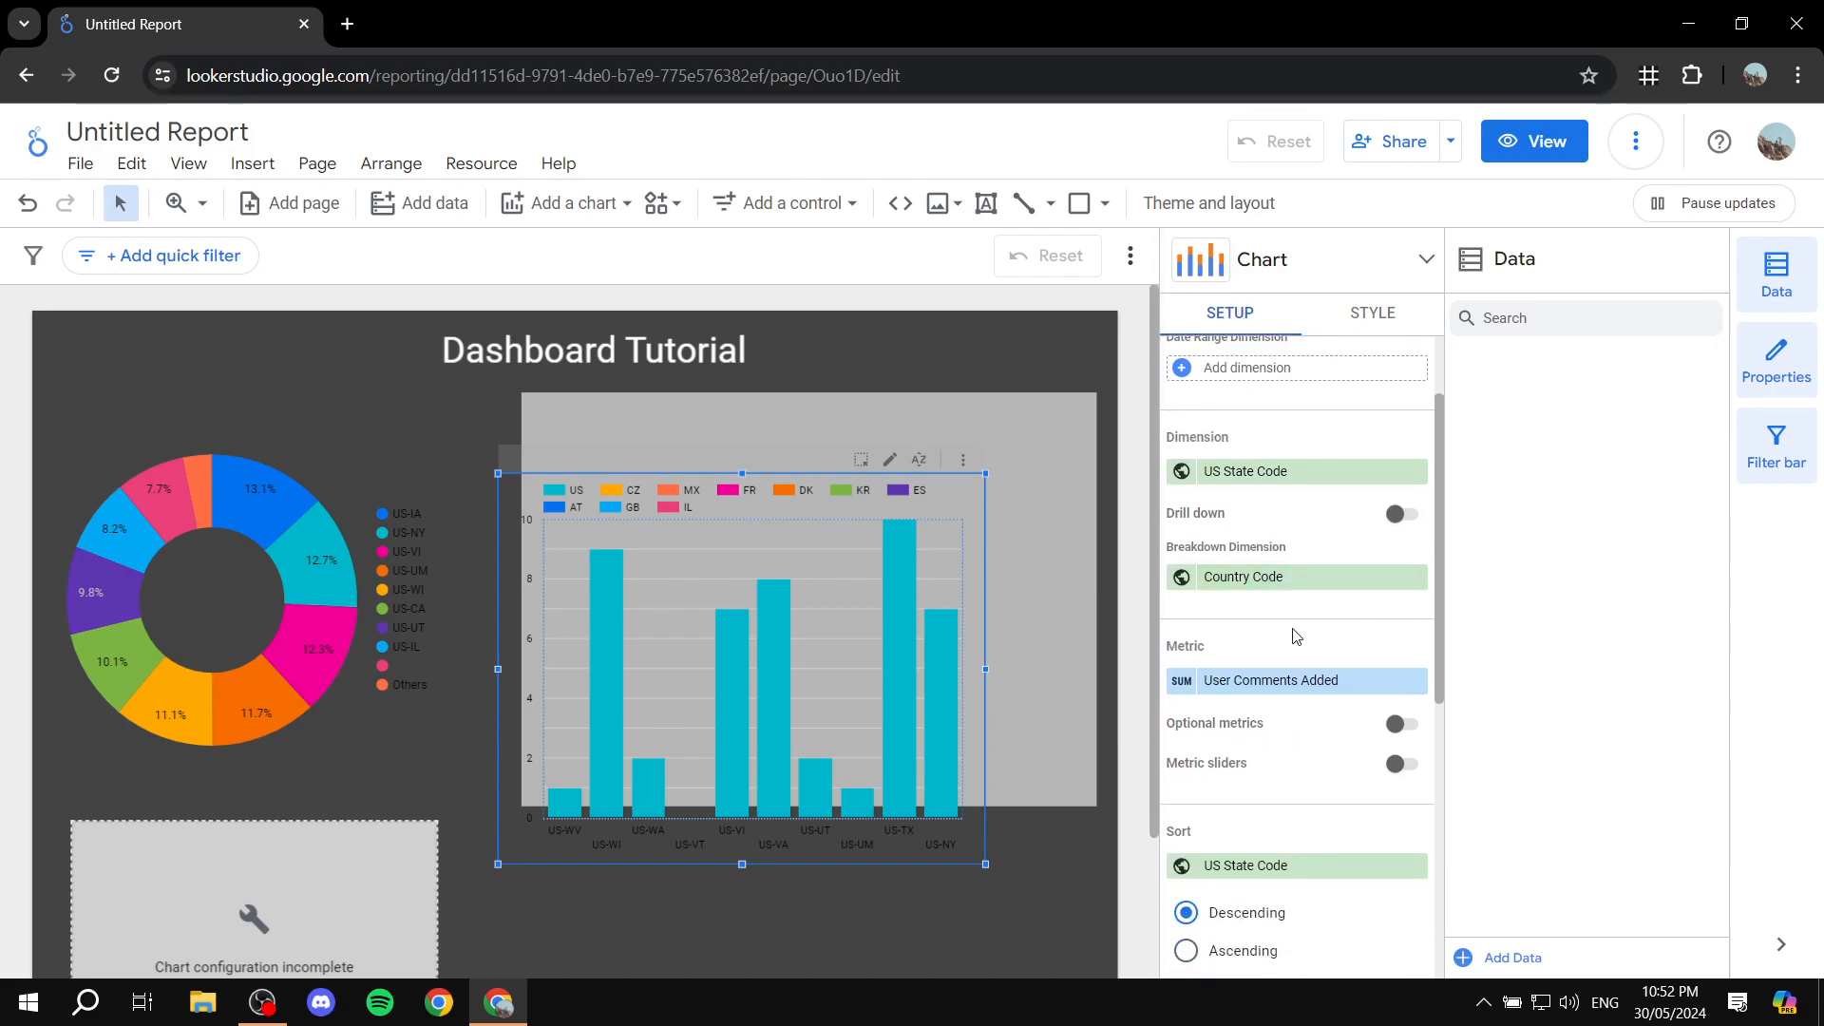
{"action": "scroll", "coordinate": [1302, 606], "scroll_direction": "up", "scroll_amount": 5}
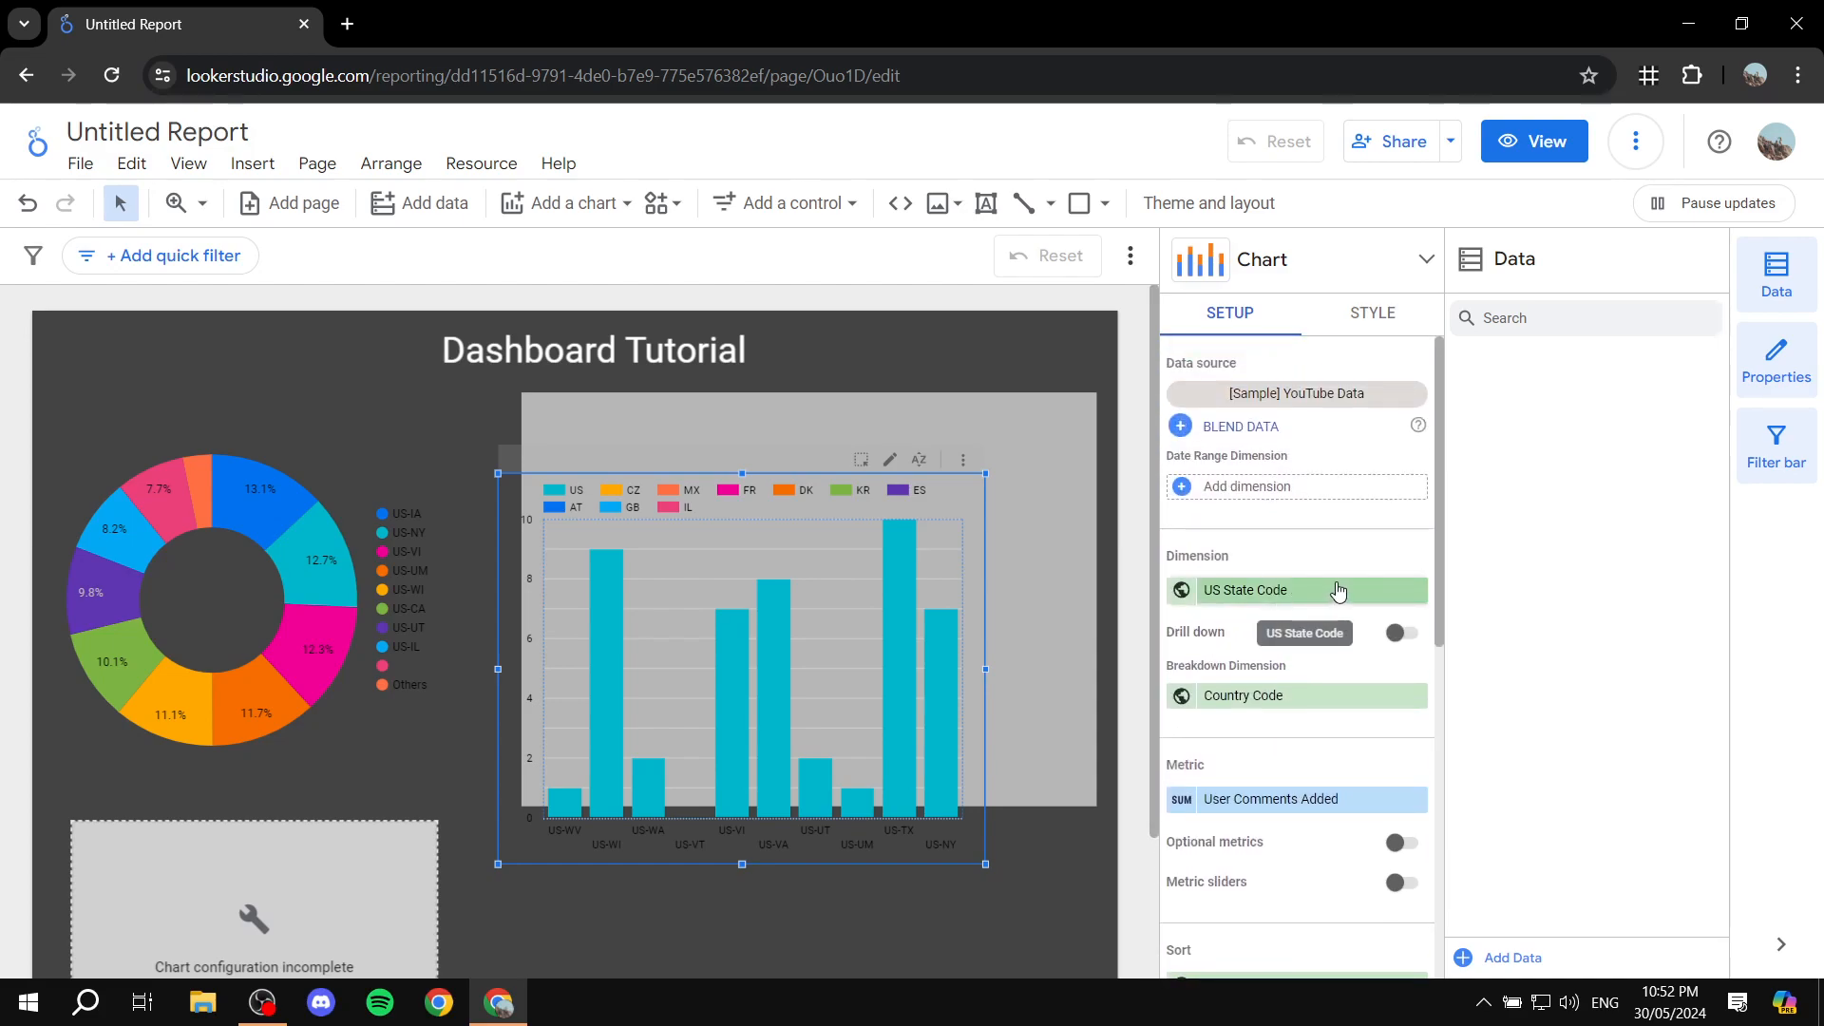
{"action": "left_click_drag", "start_coordinate": [772, 561], "coordinate": [860, 499]}
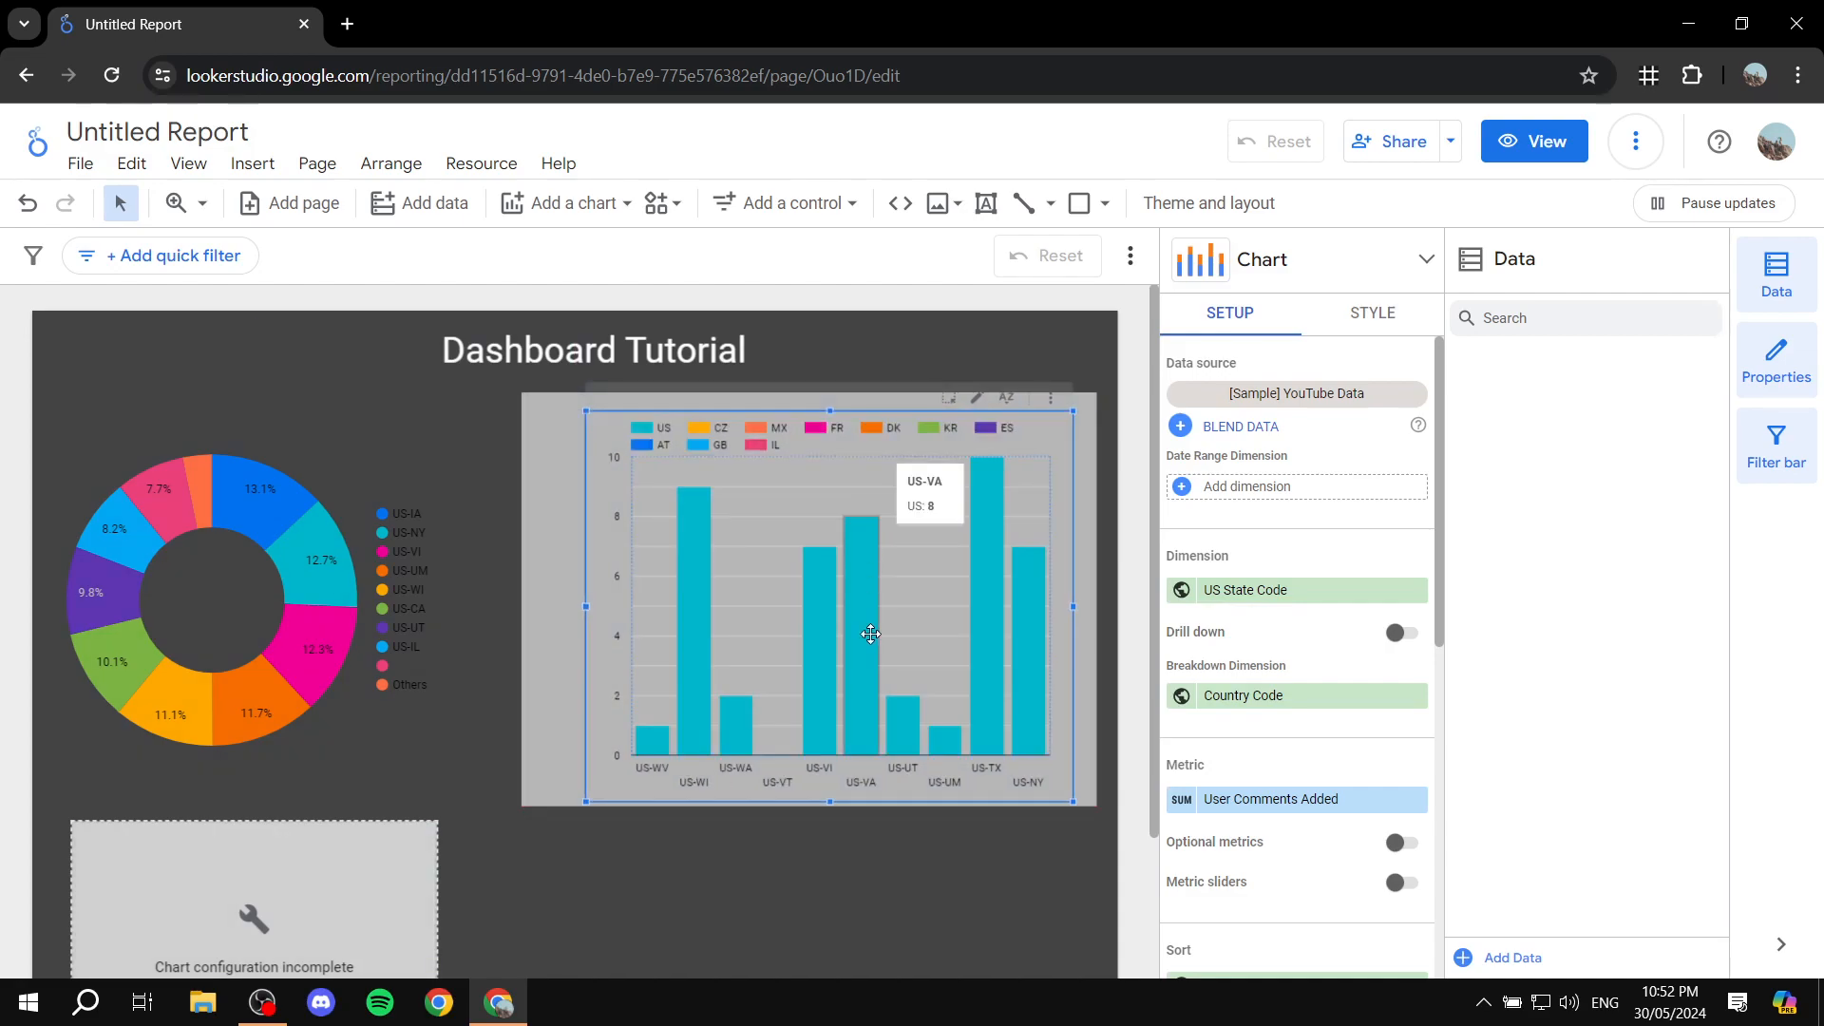
{"action": "left_click", "coordinate": [858, 903]}
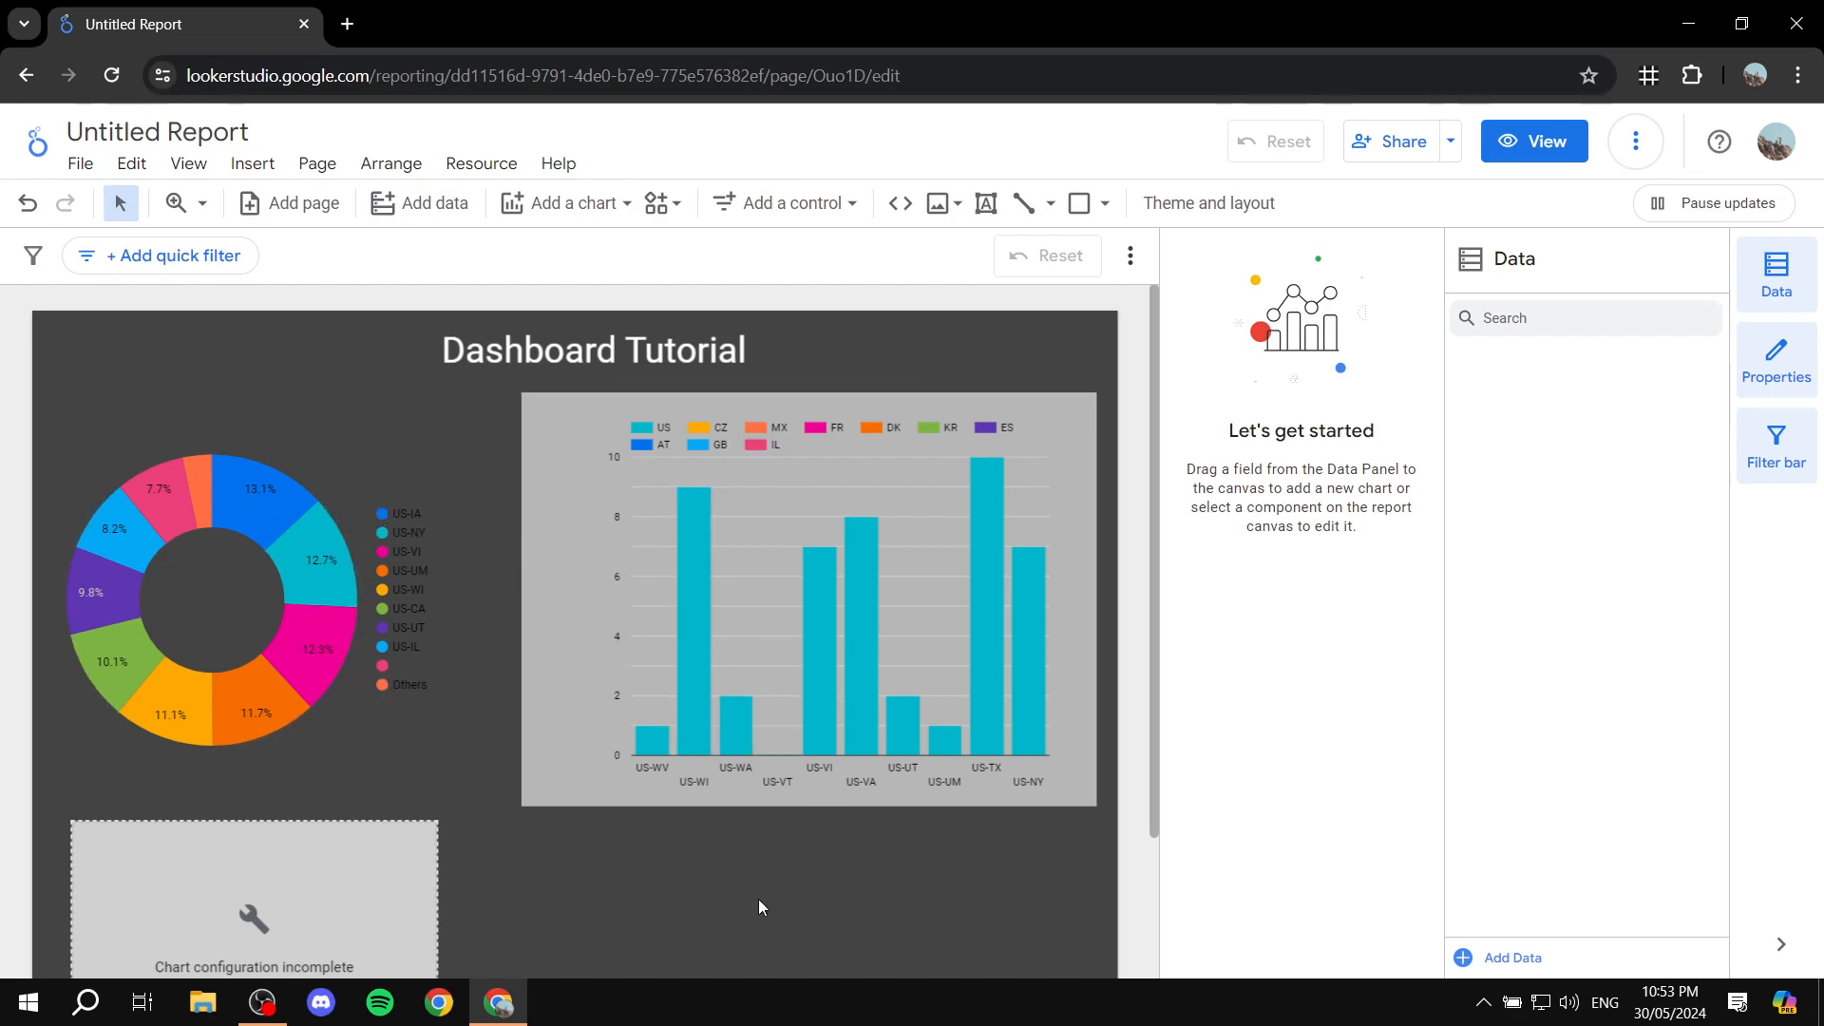
Step: Browse the Google connectors available for adding data to the report, without connecting any
{"action": "left_click", "coordinate": [418, 203]}
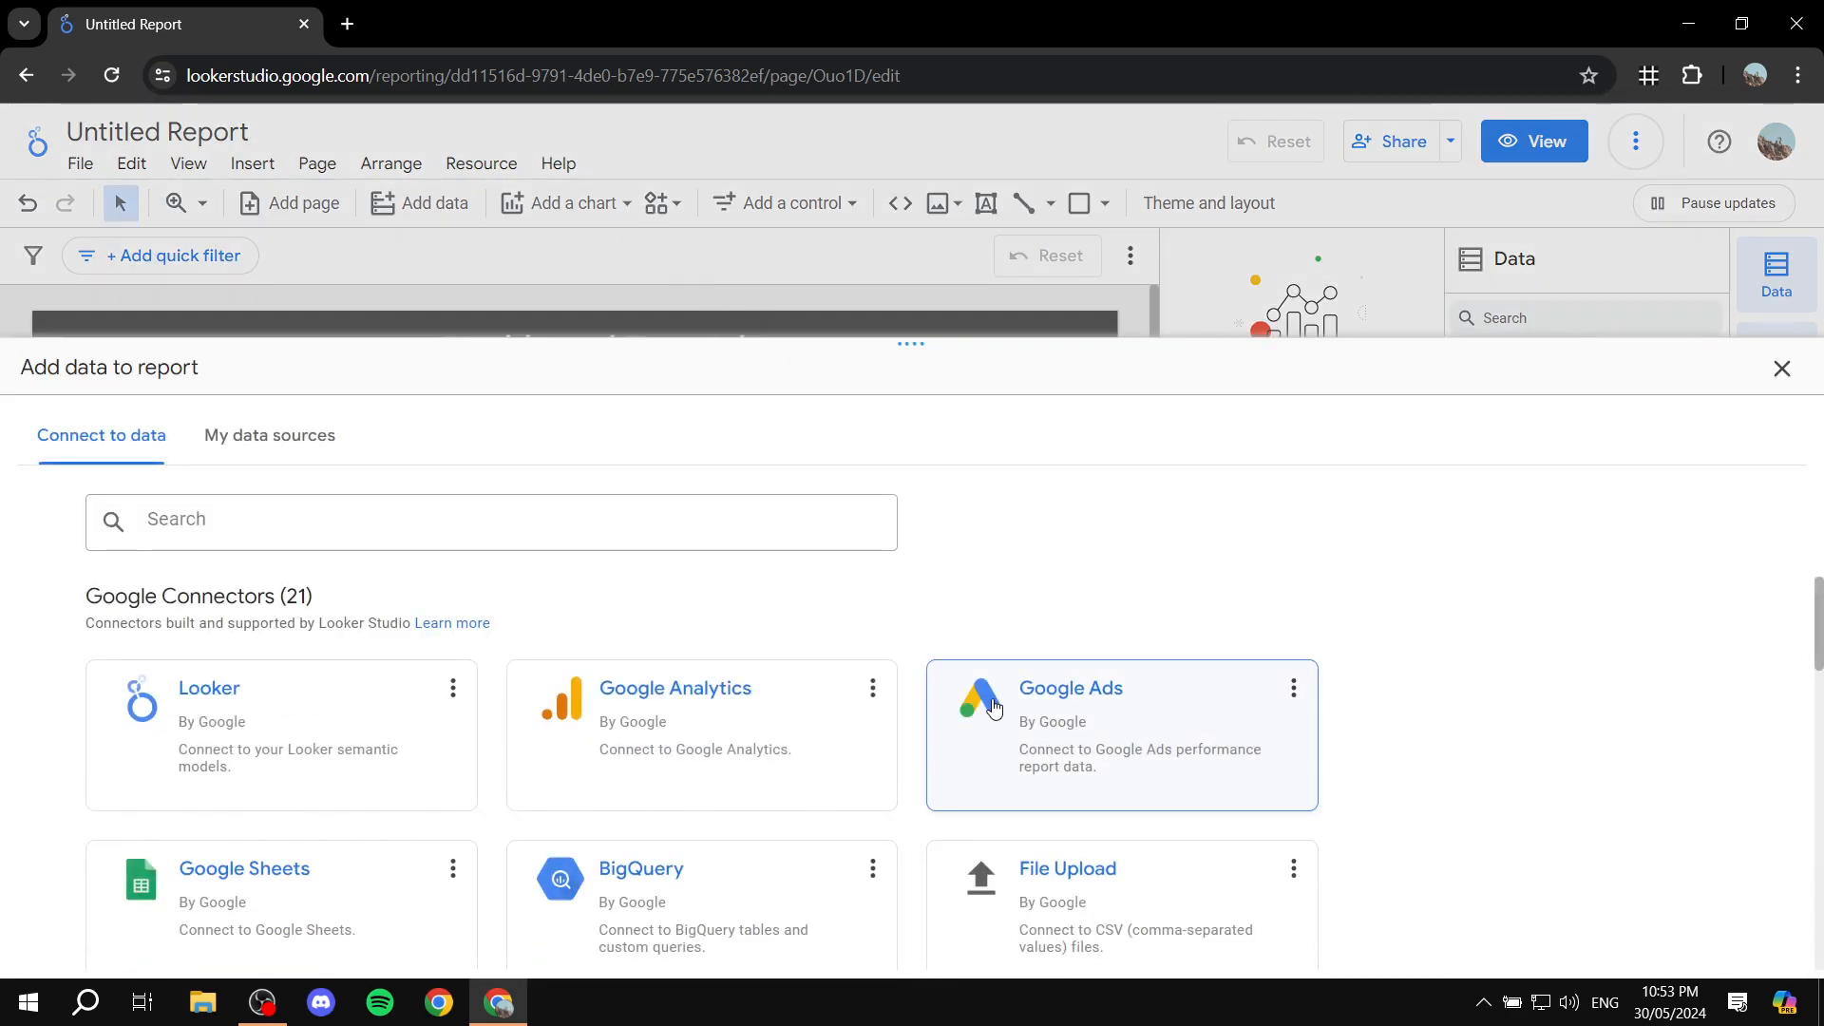
{"action": "scroll", "coordinate": [1051, 725], "scroll_direction": "down", "scroll_amount": 4}
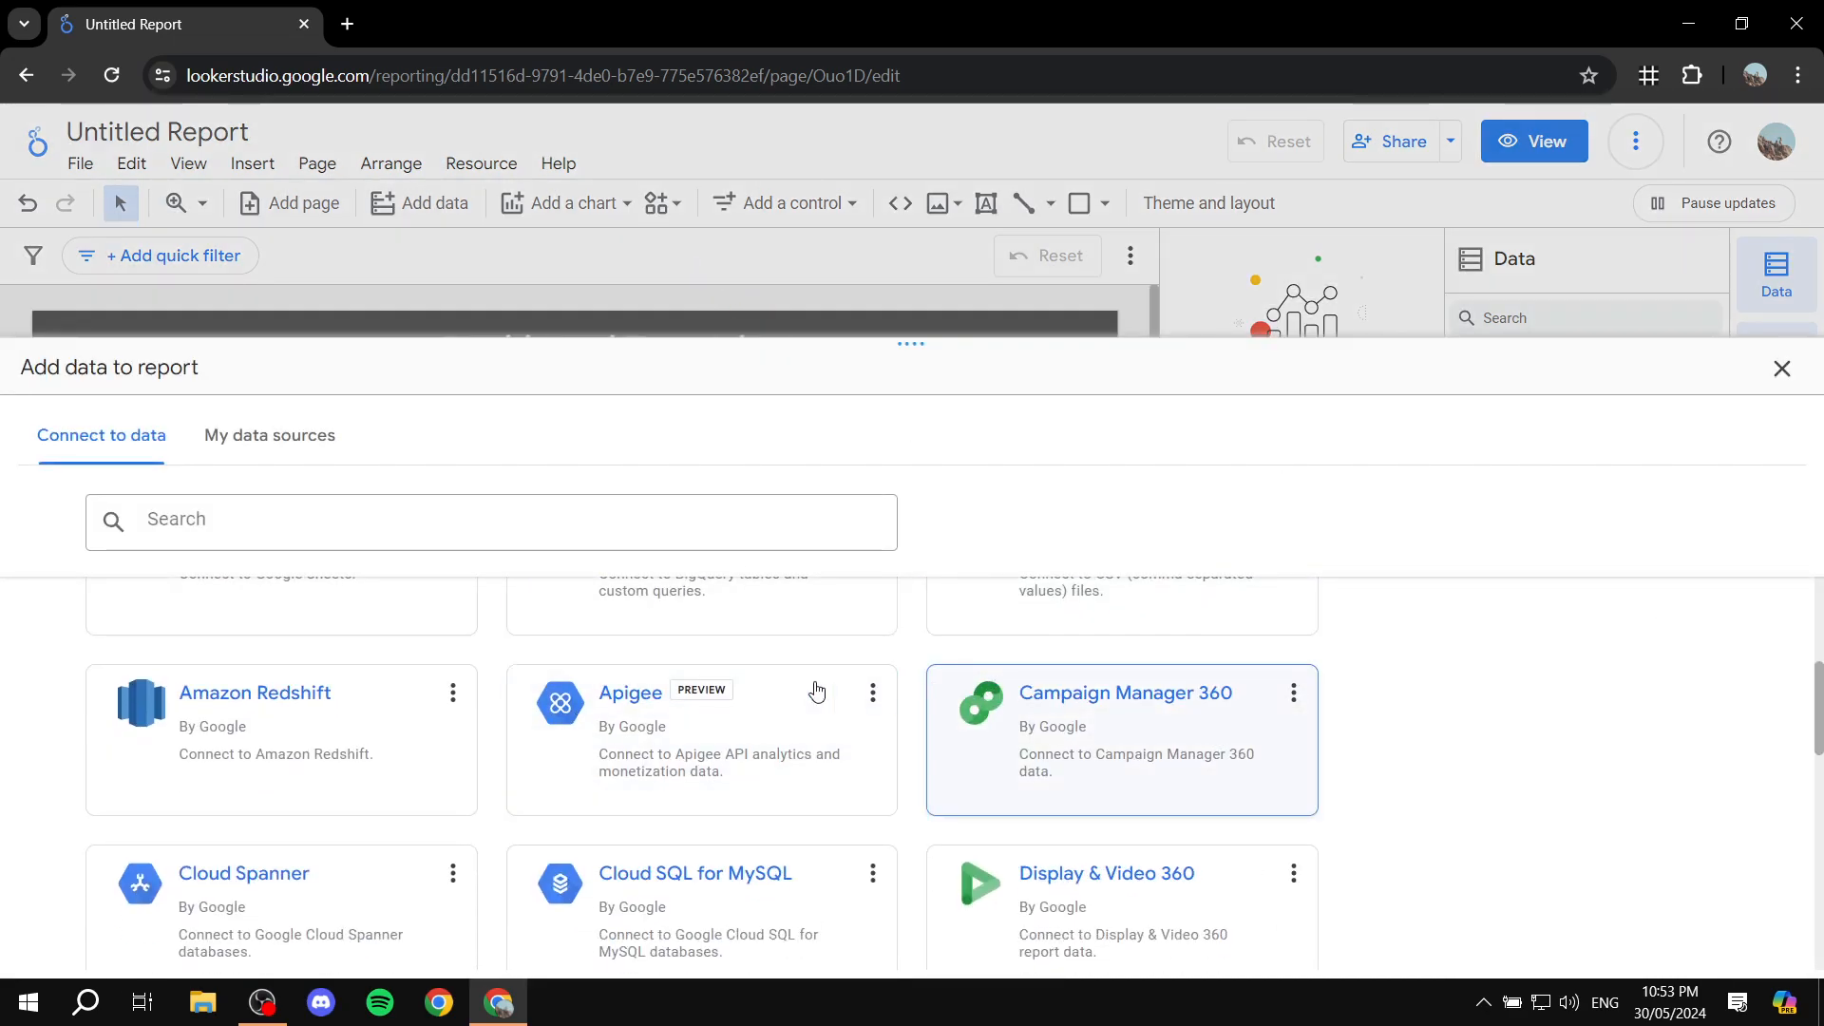
{"action": "scroll", "coordinate": [1526, 577], "scroll_direction": "up", "scroll_amount": 4}
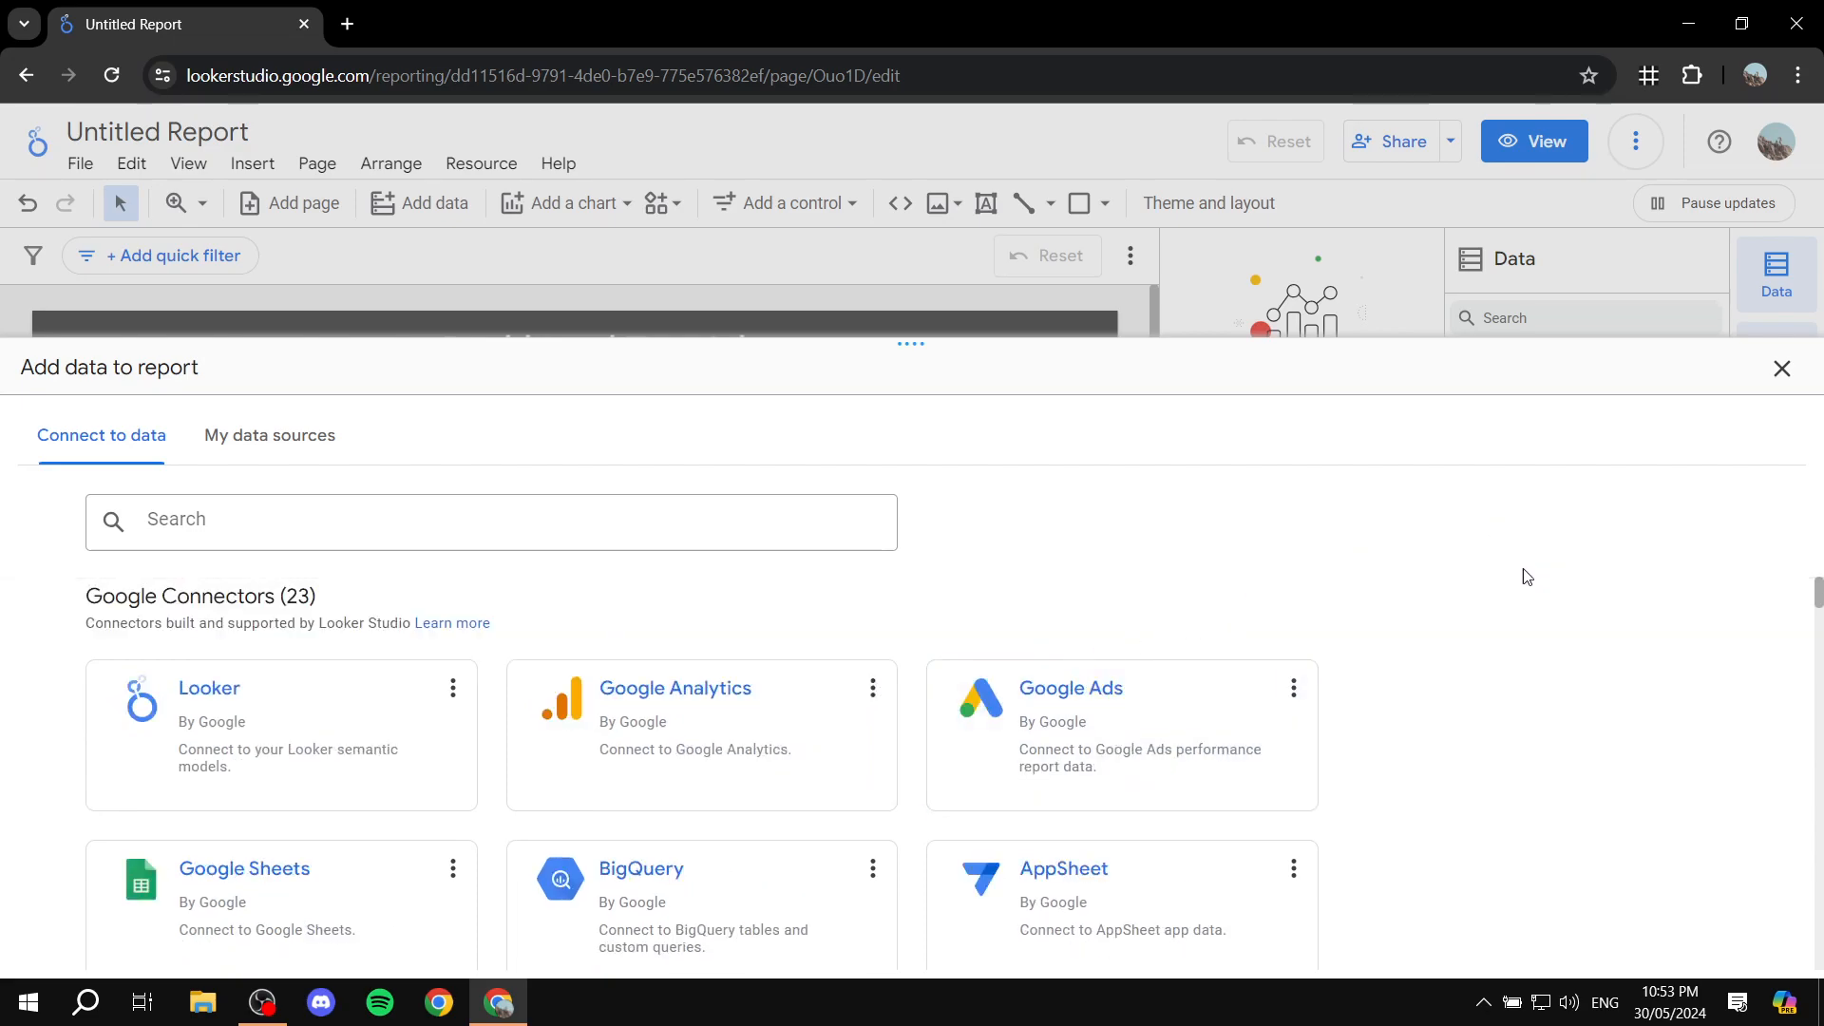
{"action": "left_click", "coordinate": [1783, 370]}
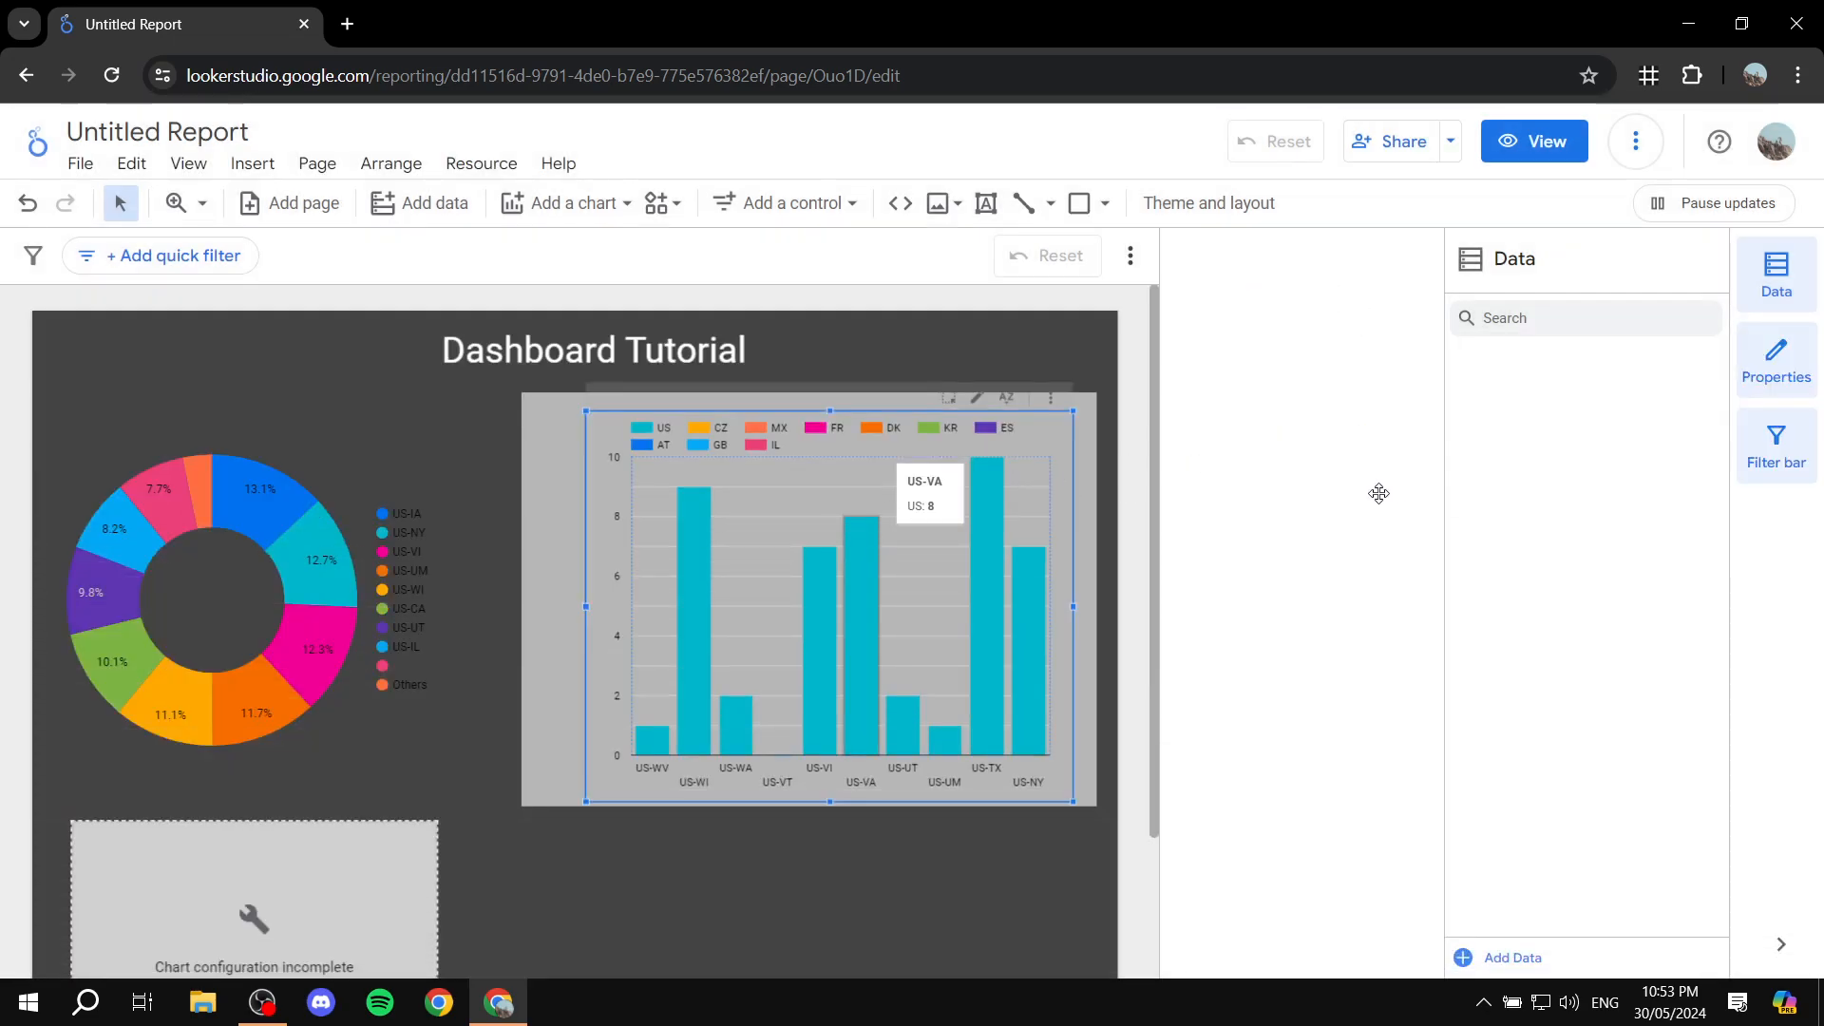
Step: Remove the [Sample] YouTube Data source from the column chart and look through the available replacement sources and connectors without choosing one
{"action": "left_click", "coordinate": [863, 608]}
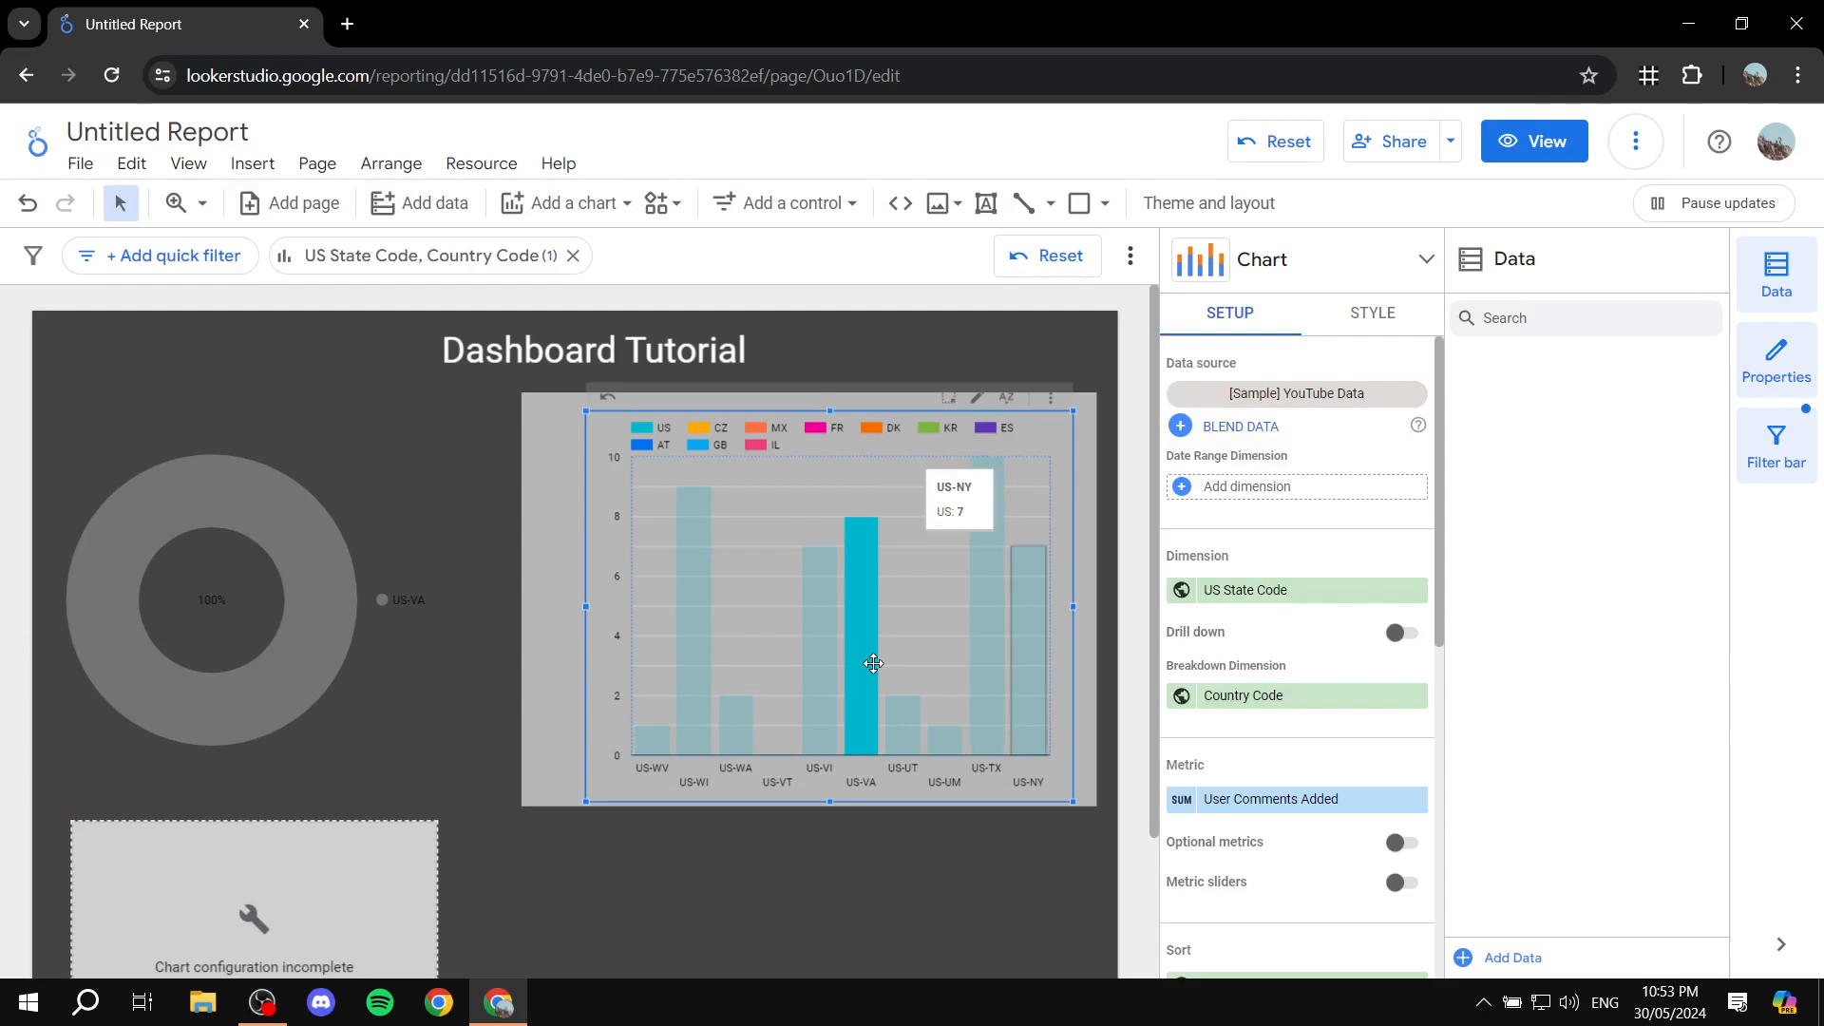
{"action": "left_click", "coordinate": [820, 508]}
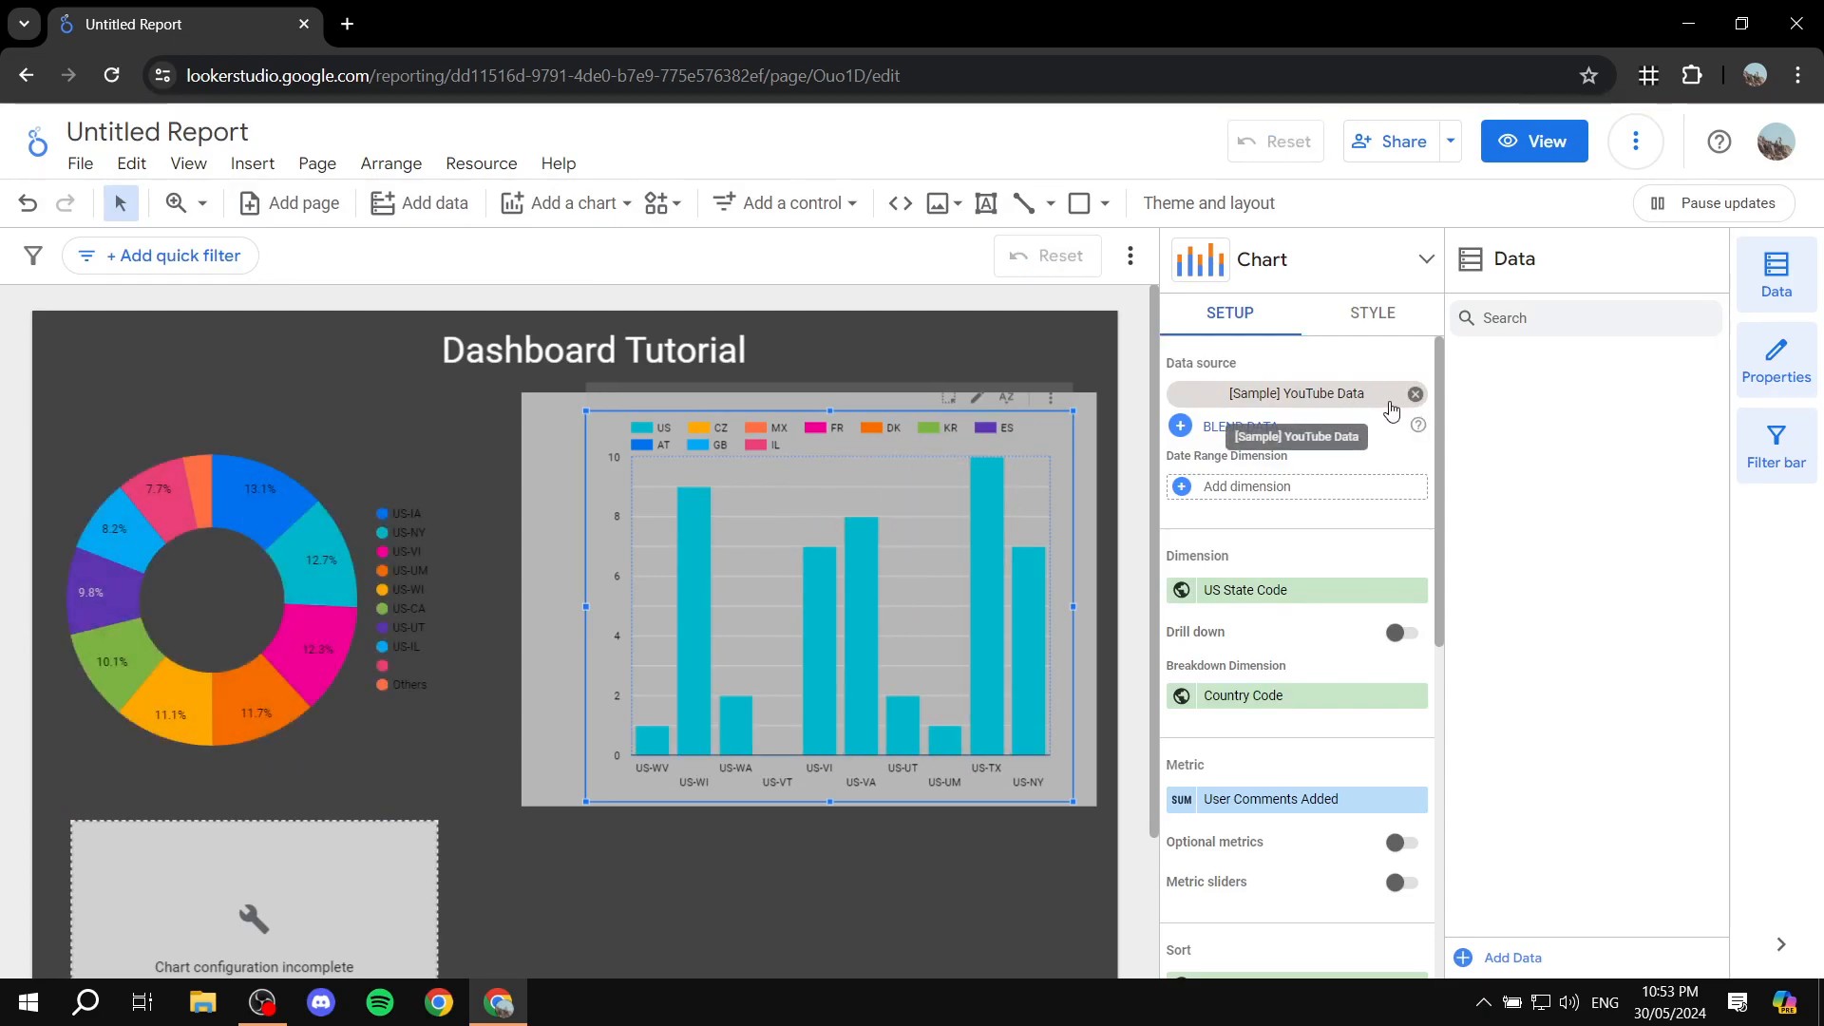
{"action": "left_click", "coordinate": [1416, 393]}
{"action": "left_click", "coordinate": [1331, 410]}
{"action": "scroll", "coordinate": [1275, 577], "scroll_direction": "down", "scroll_amount": 3}
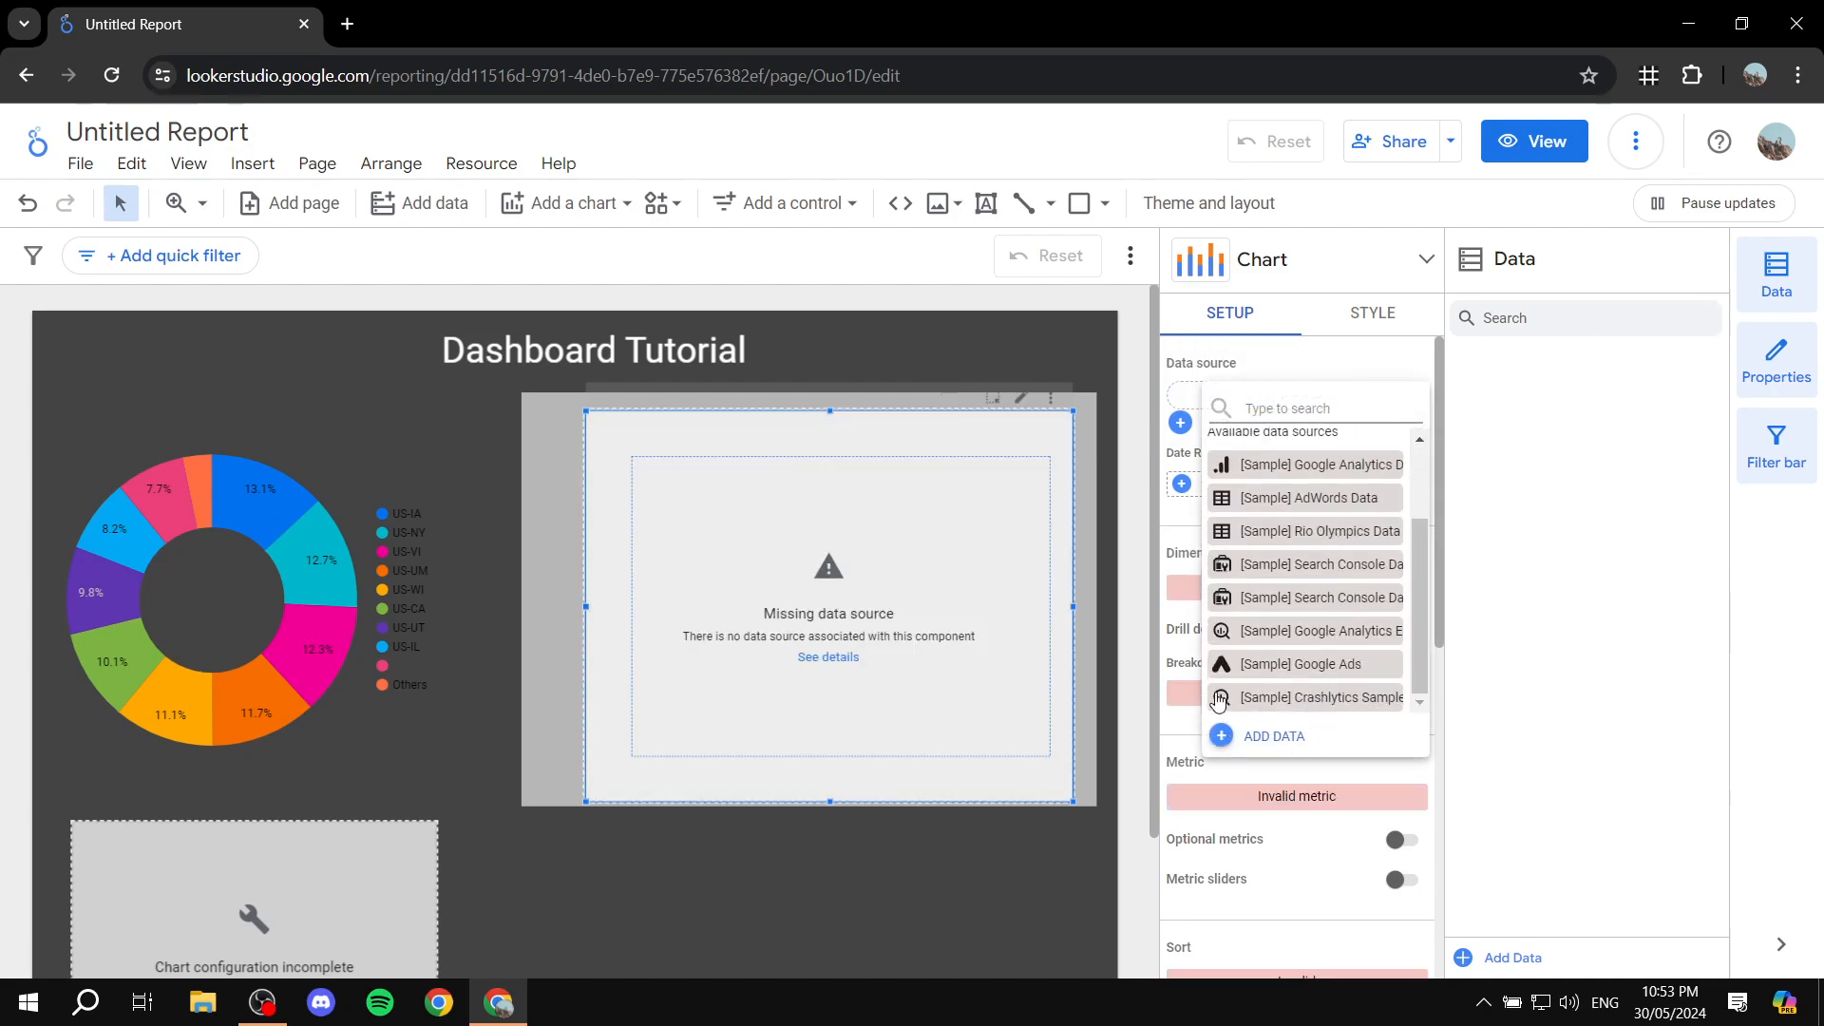
{"action": "left_click", "coordinate": [1273, 737]}
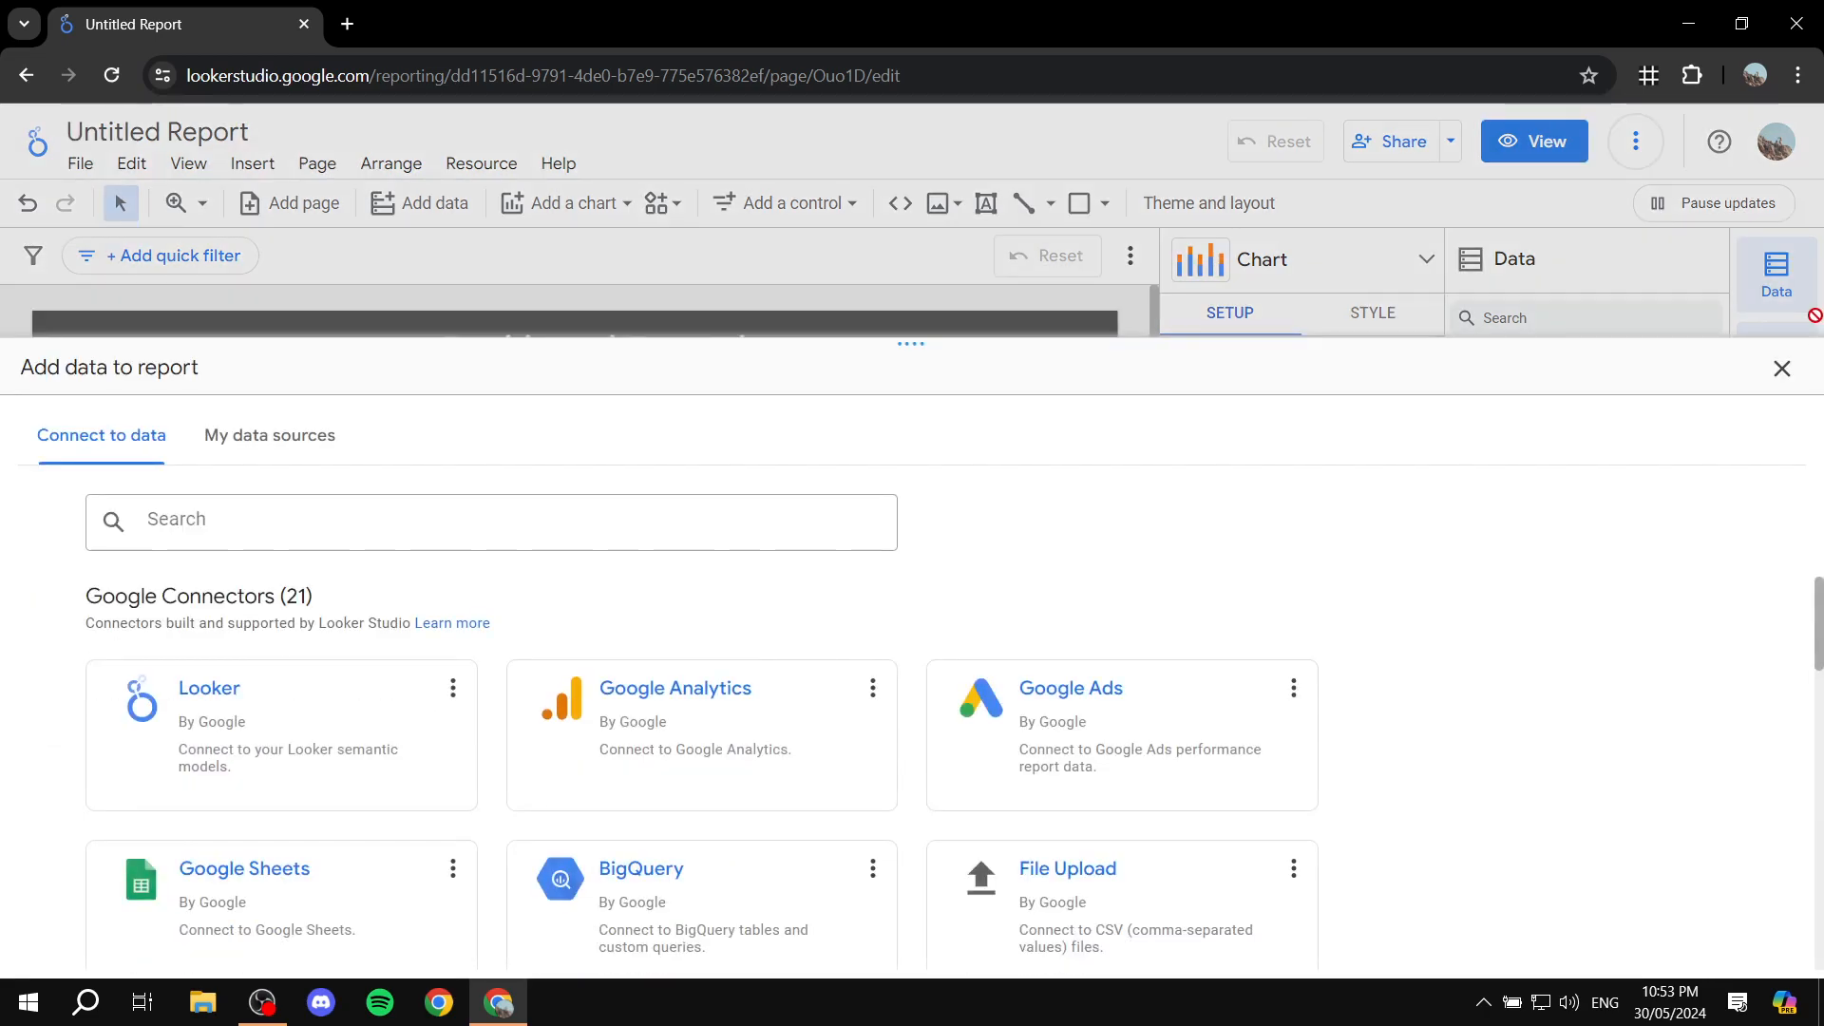
{"action": "left_click", "coordinate": [1783, 371]}
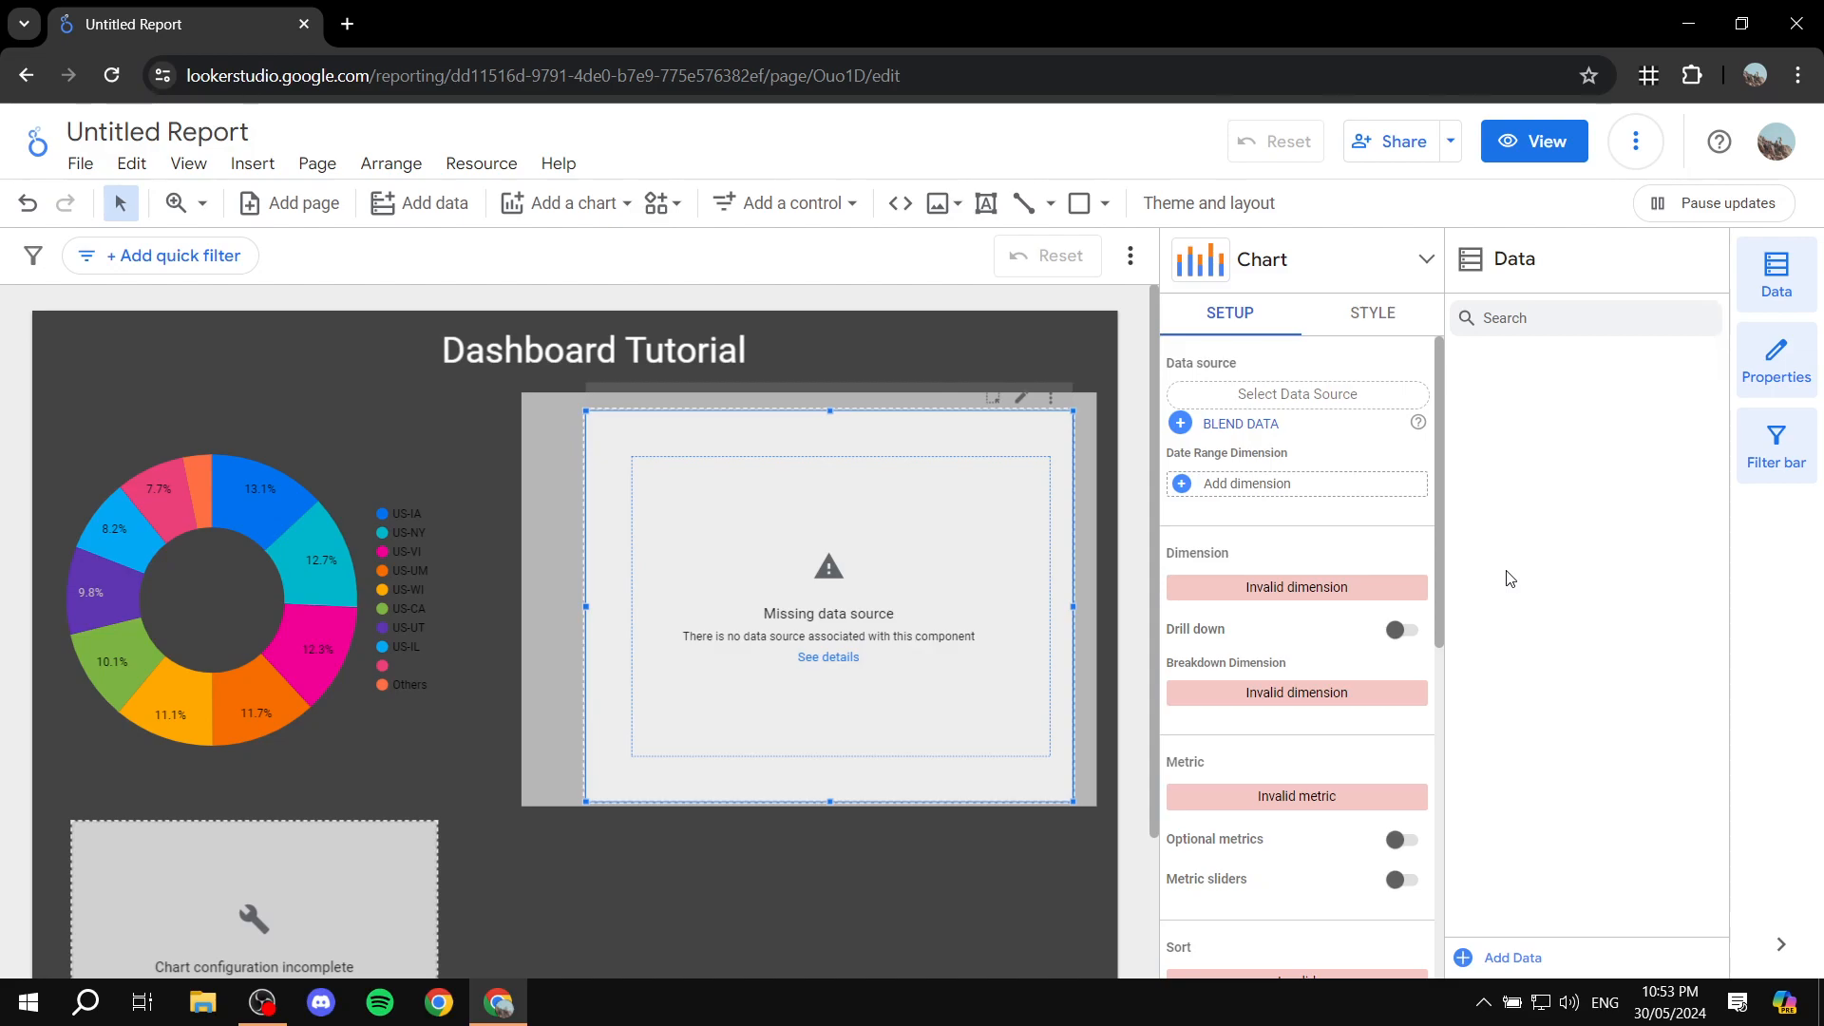
{"action": "left_click", "coordinate": [950, 321]}
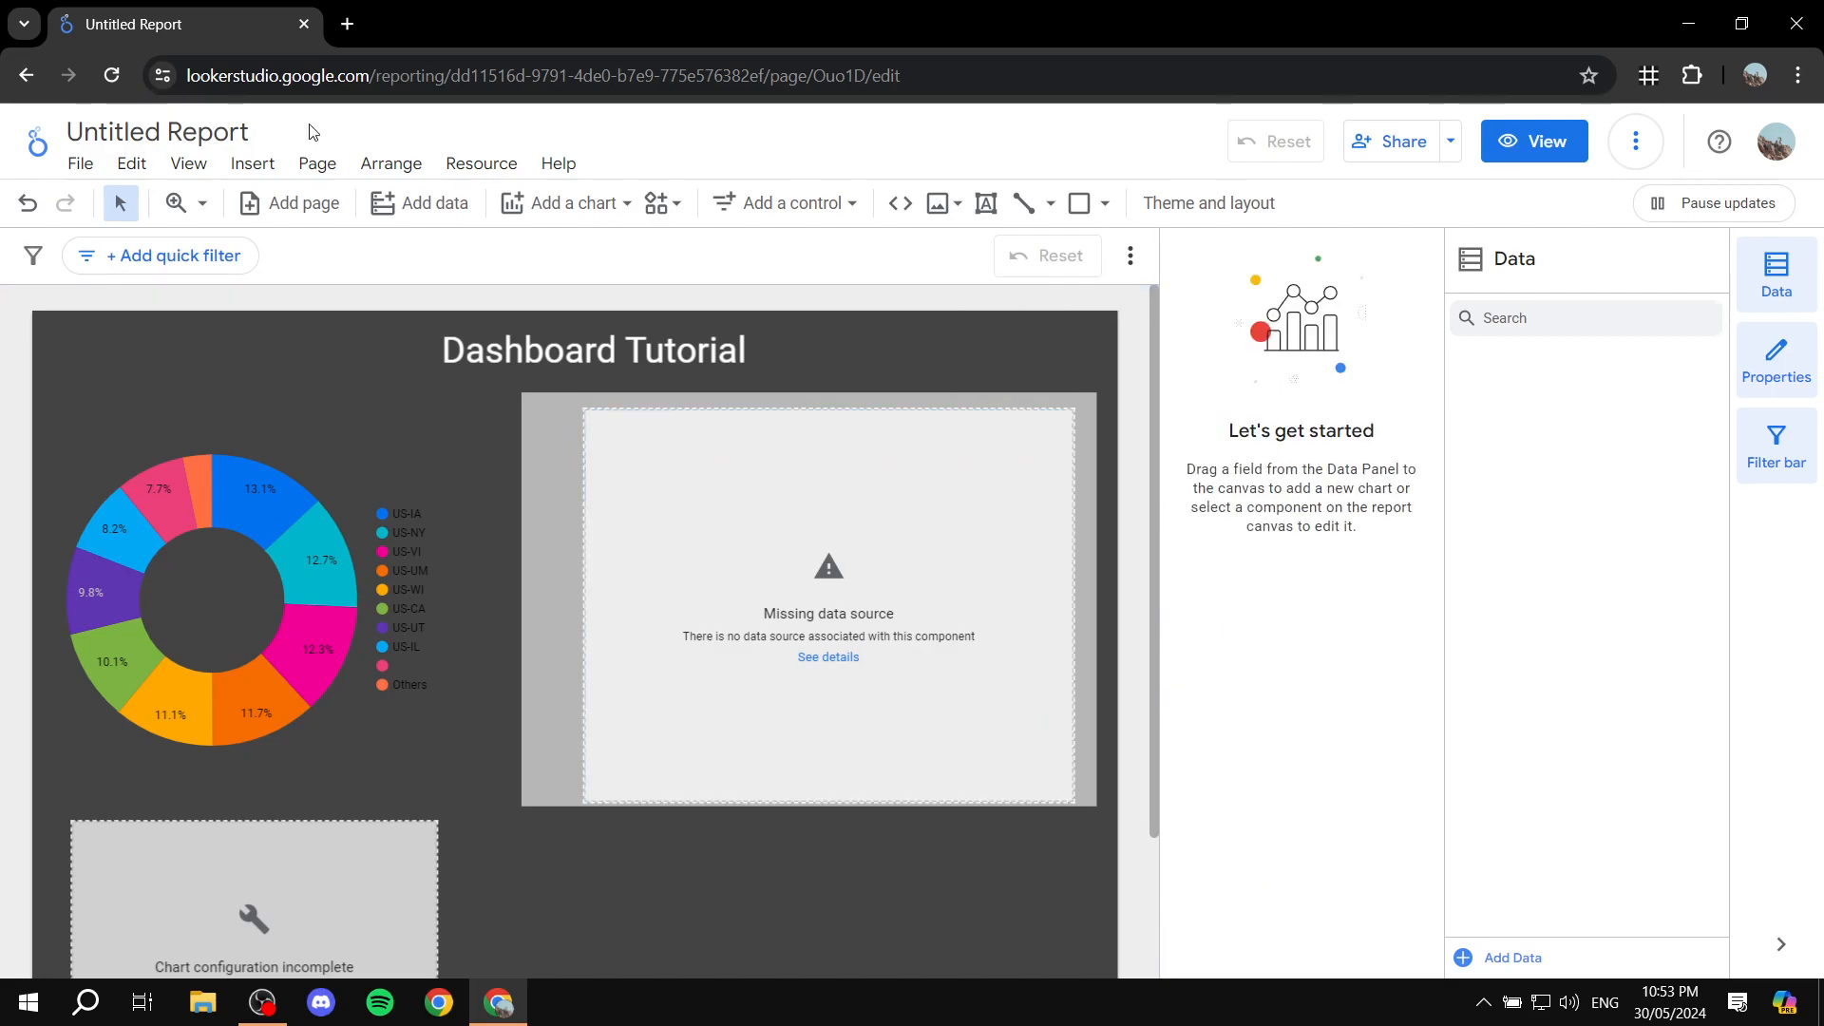
{"action": "left_click", "coordinate": [252, 163]}
{"action": "scroll", "coordinate": [326, 344], "scroll_direction": "down", "scroll_amount": 4}
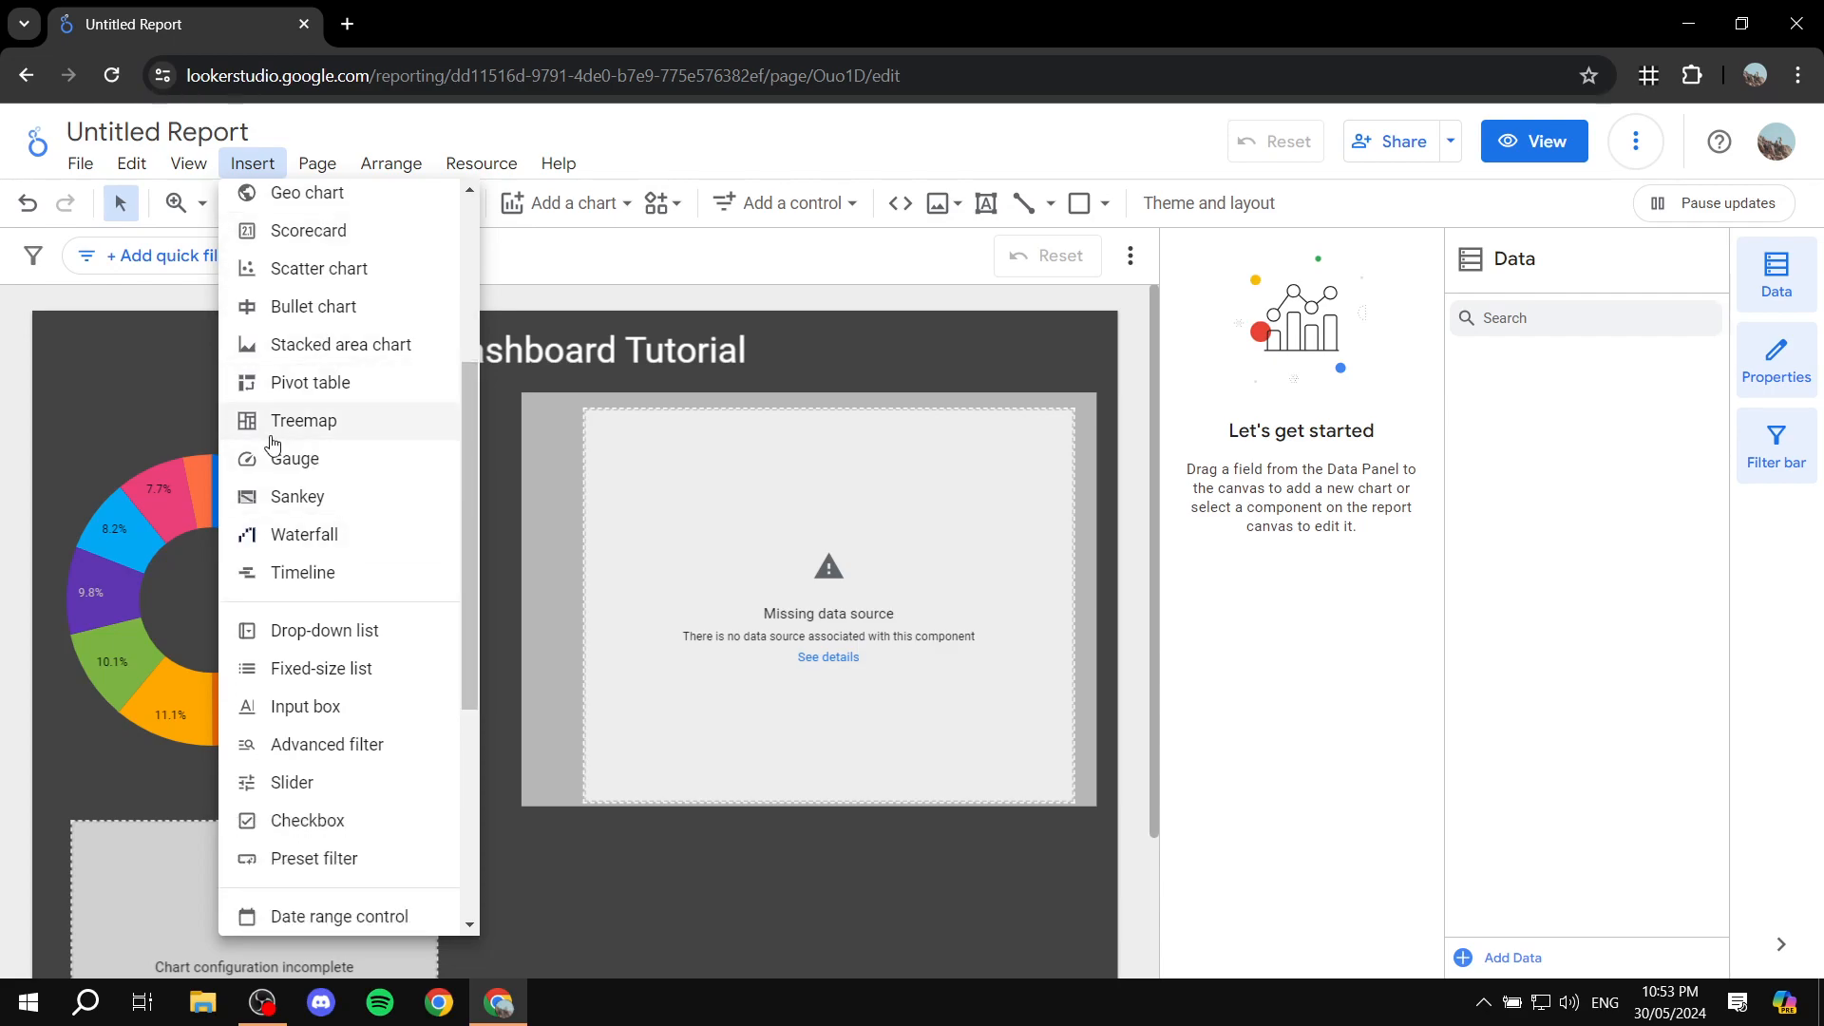
{"action": "scroll", "coordinate": [348, 458], "scroll_direction": "down", "scroll_amount": 4}
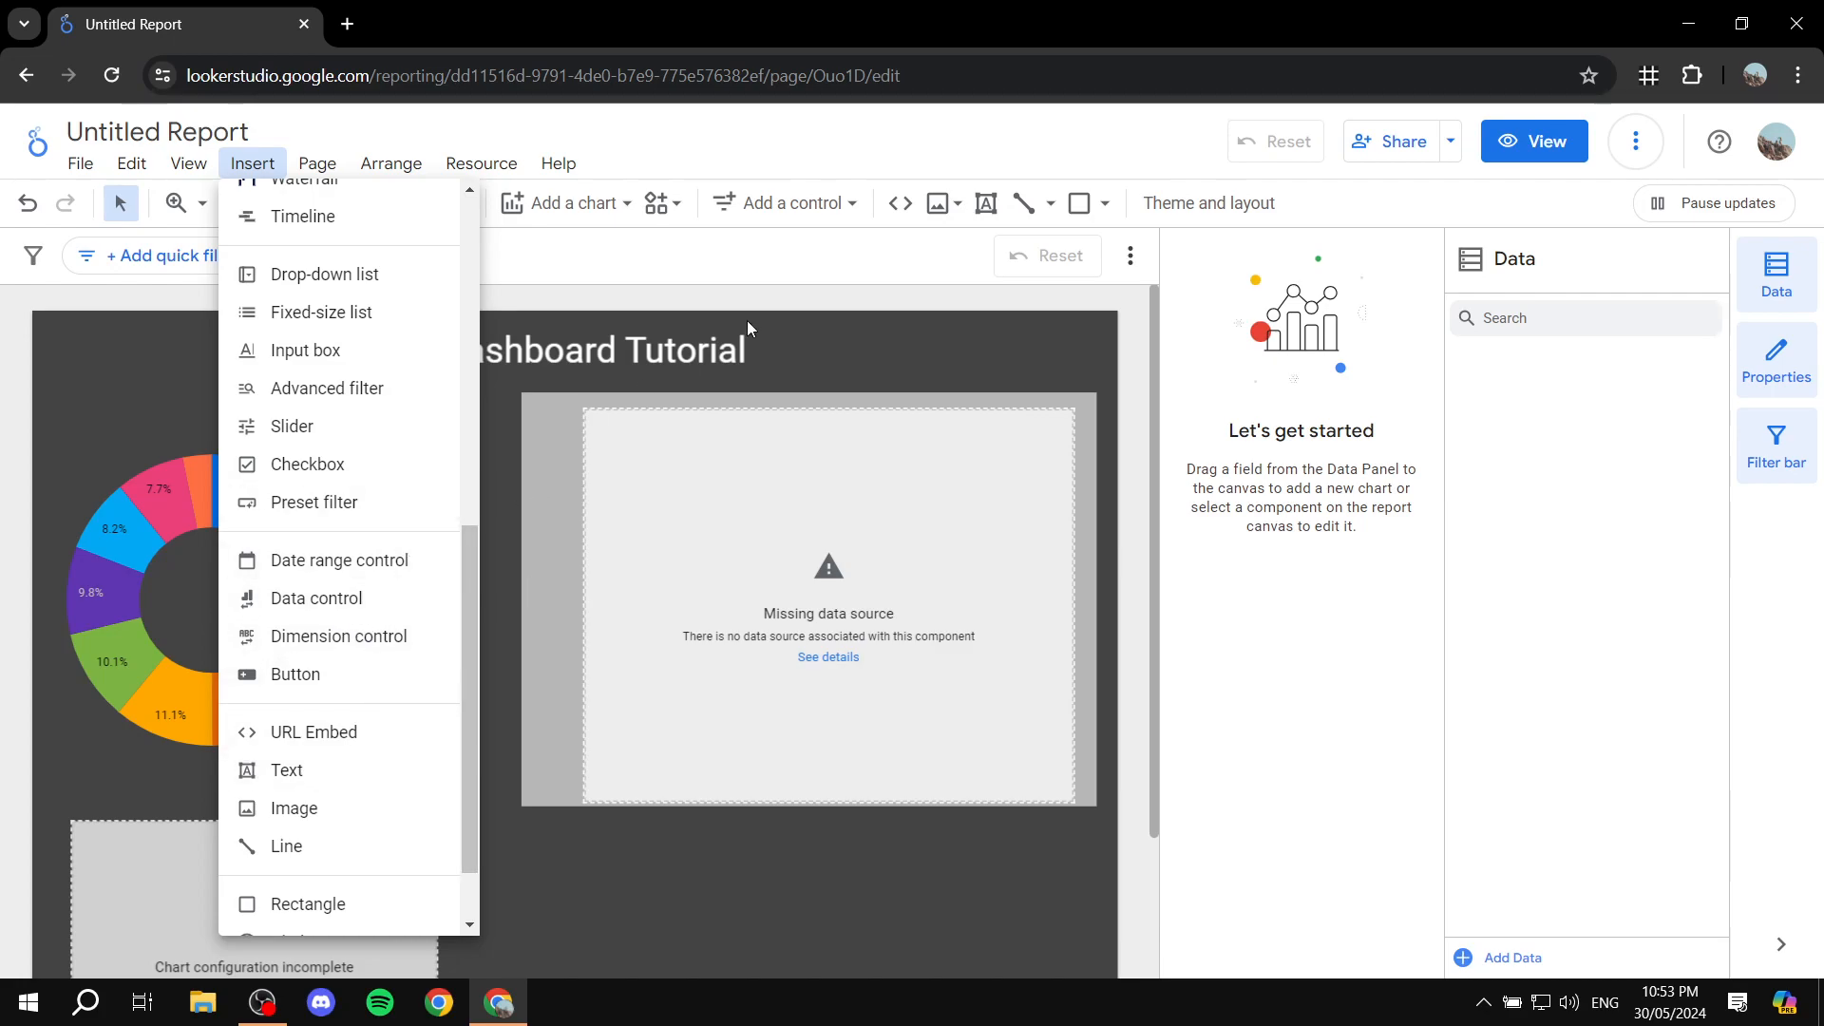
{"action": "left_click", "coordinate": [747, 289]}
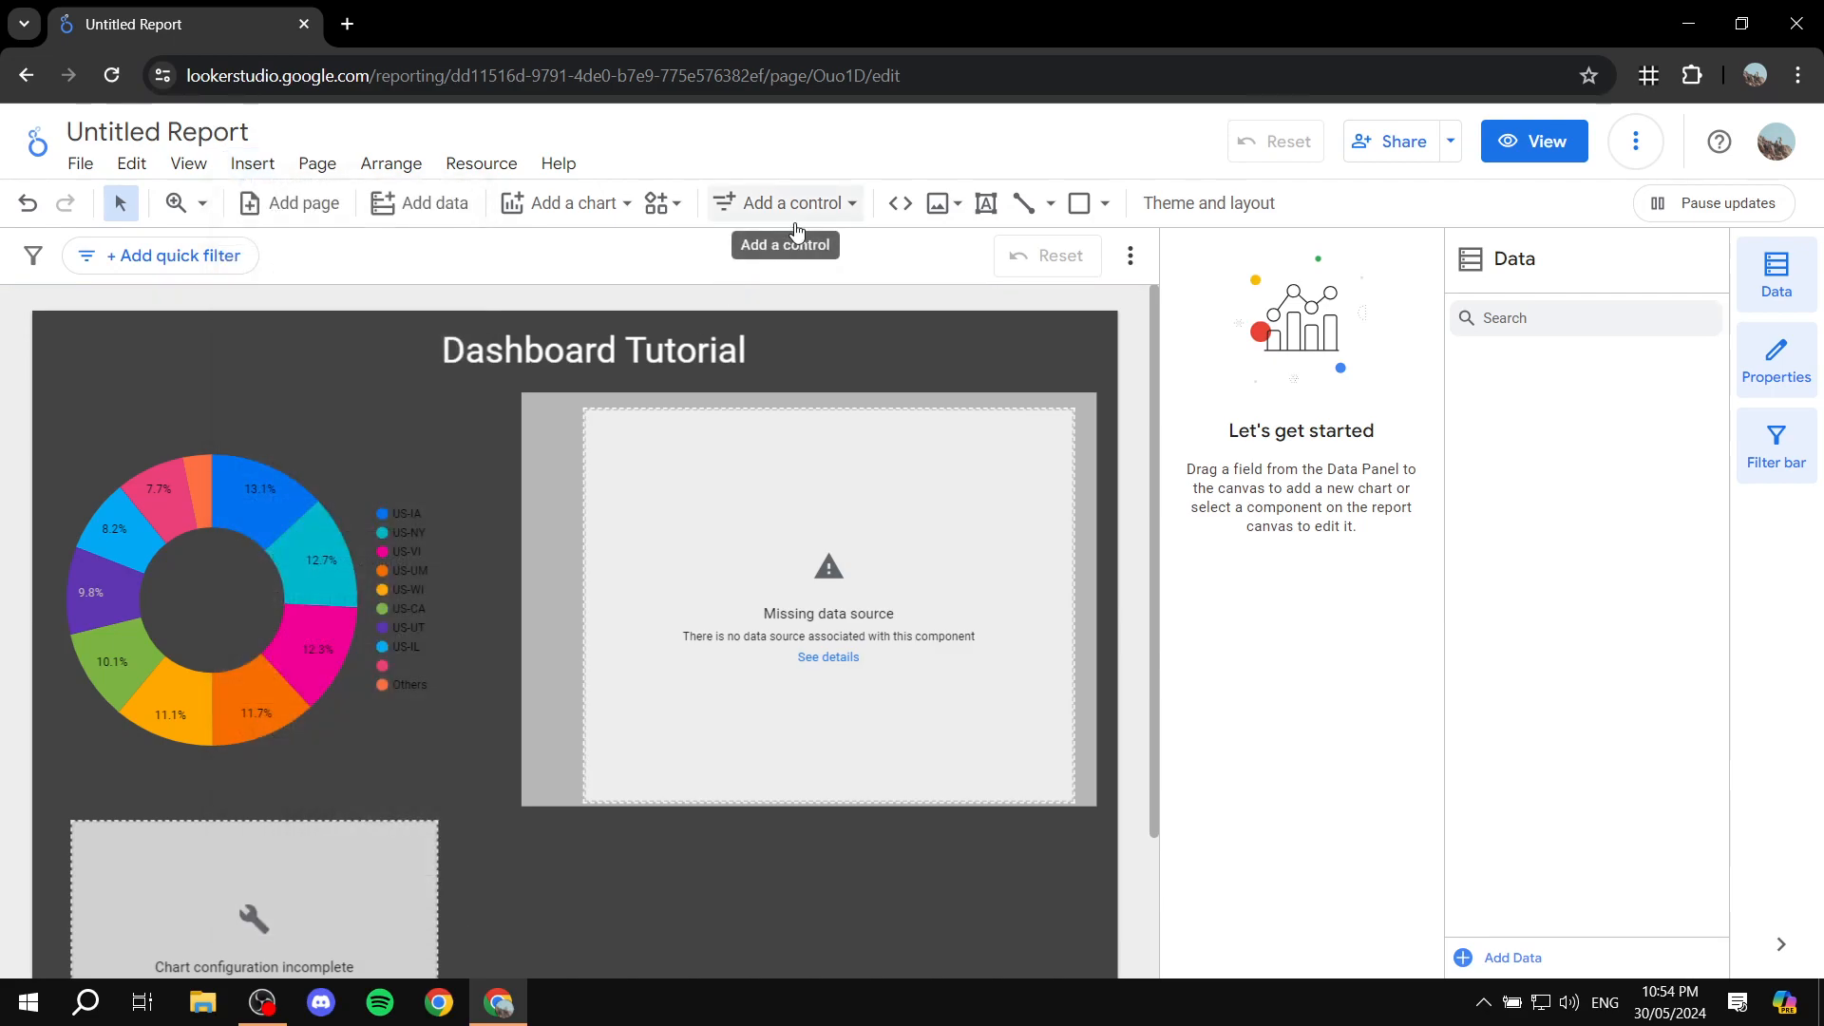